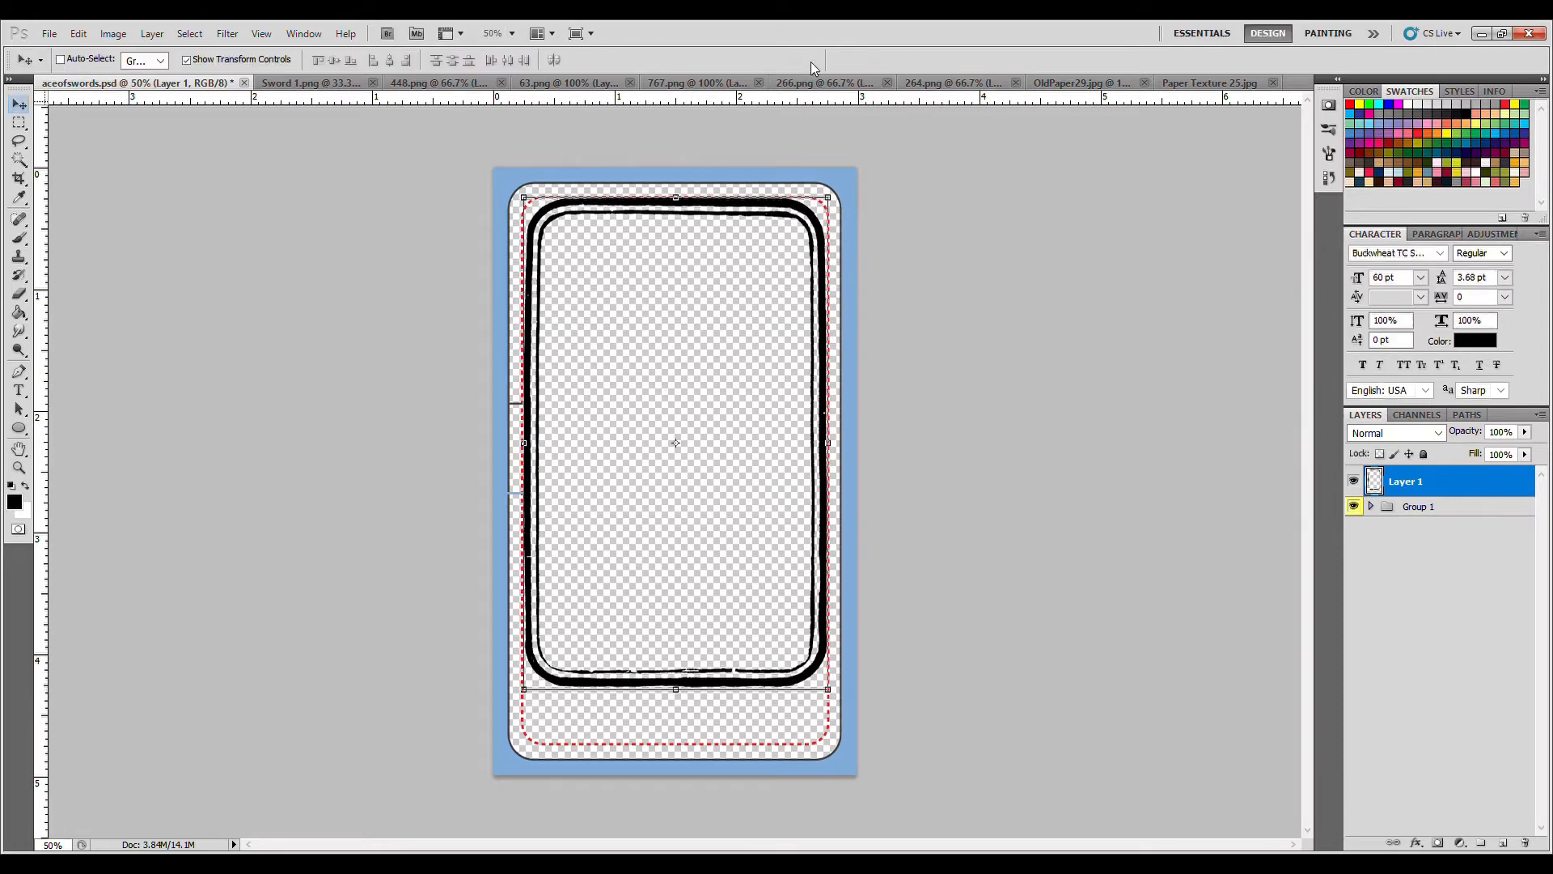
Step: Copy the entire octagonal frame from 264.png and paste it into aceofswords.psd
{"action": "left_click", "coordinate": [951, 83]}
{"action": "left_click_drag", "start_coordinate": [161, 179], "coordinate": [1193, 749]}
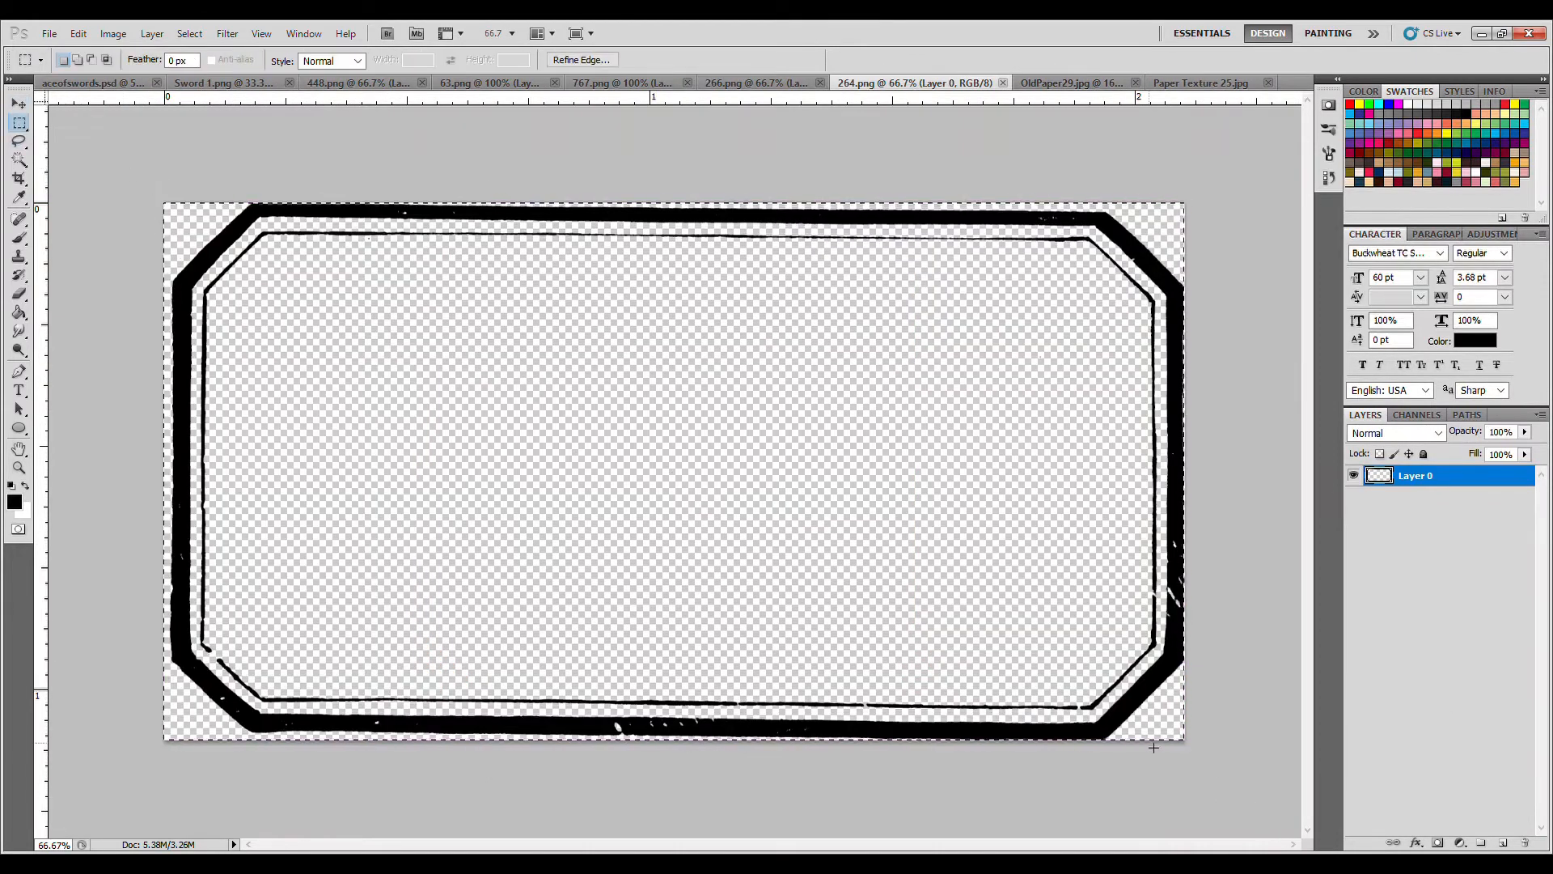
{"action": "key", "text": "ctrl+c"}
{"action": "left_click", "coordinate": [82, 83]}
{"action": "key", "text": "ctrl+v"}
{"action": "key", "text": "v"}
{"action": "left_click_drag", "start_coordinate": [495, 272], "coordinate": [1074, 575]}
{"action": "left_click_drag", "start_coordinate": [1115, 627], "coordinate": [617, 735]}
{"action": "left_click_drag", "start_coordinate": [670, 779], "coordinate": [670, 744]}
{"action": "left_click_drag", "start_coordinate": [670, 683], "coordinate": [675, 701]}
{"action": "left_click_drag", "start_coordinate": [699, 727], "coordinate": [671, 720]}
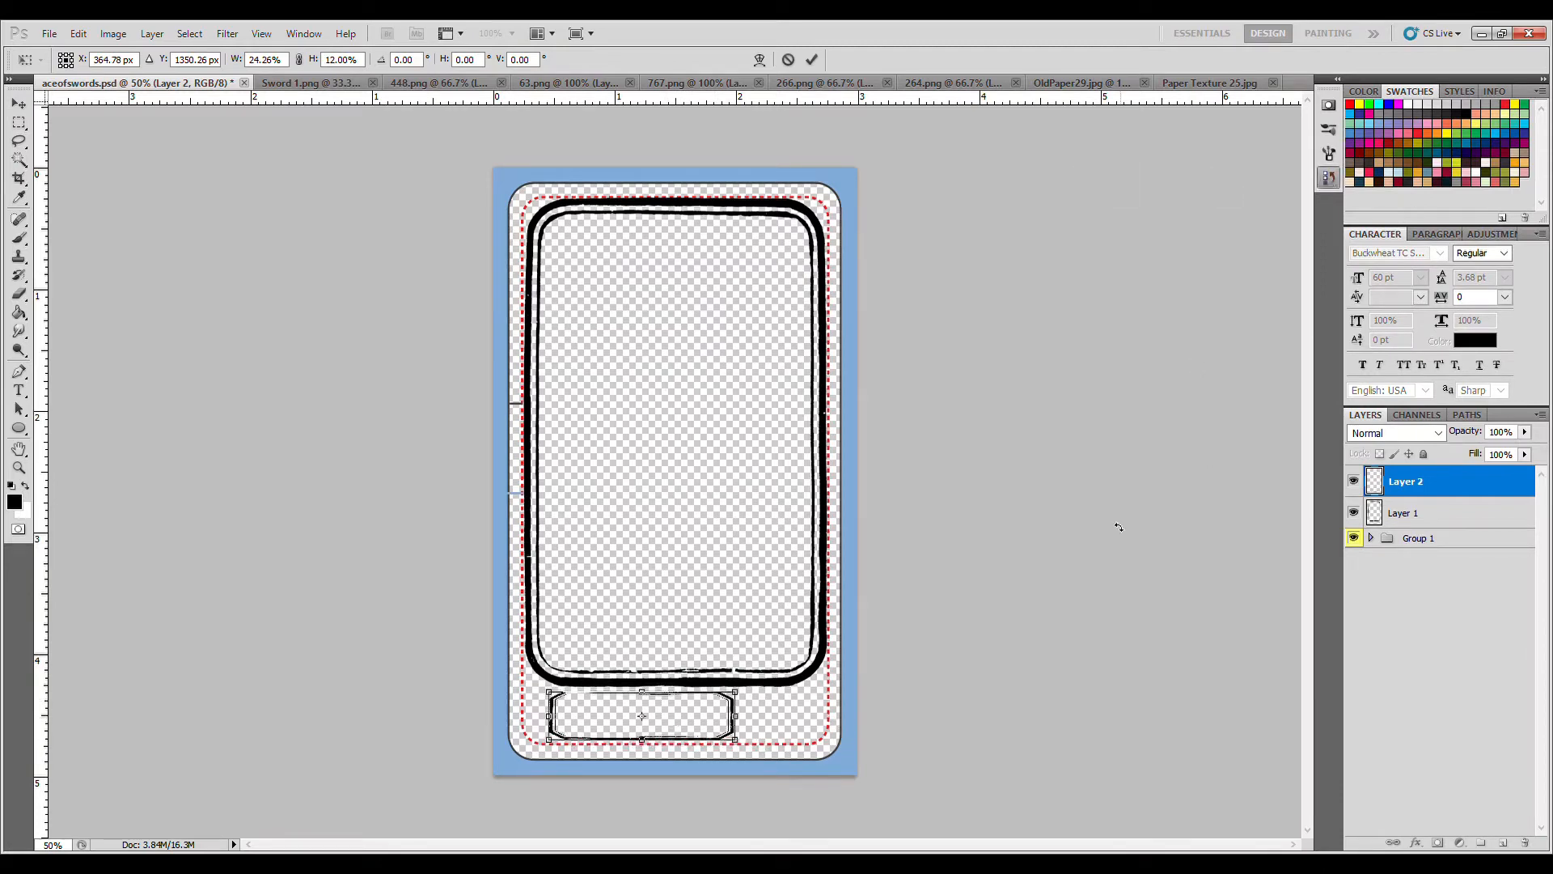
{"action": "key", "text": "Escape"}
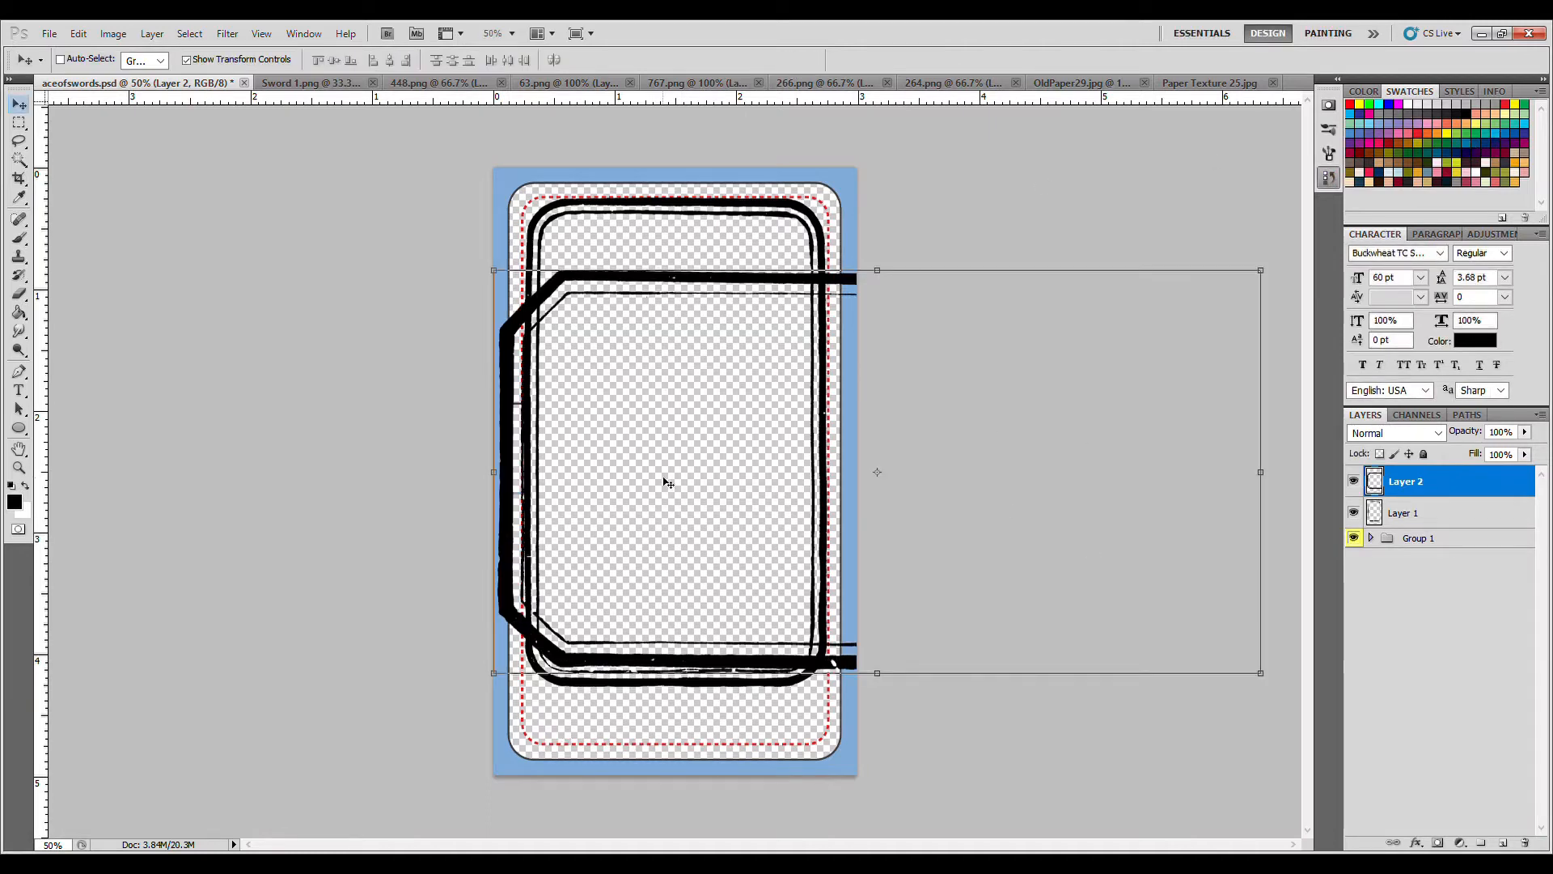
Step: Shrink the pasted octagonal frame into a small wide label and center it on the card beneath the large rounded border
{"action": "left_click_drag", "start_coordinate": [494, 271], "coordinate": [604, 735]}
{"action": "left_click_drag", "start_coordinate": [697, 744], "coordinate": [669, 729]}
{"action": "left_click_drag", "start_coordinate": [654, 715], "coordinate": [697, 722]}
{"action": "key", "text": "Return"}
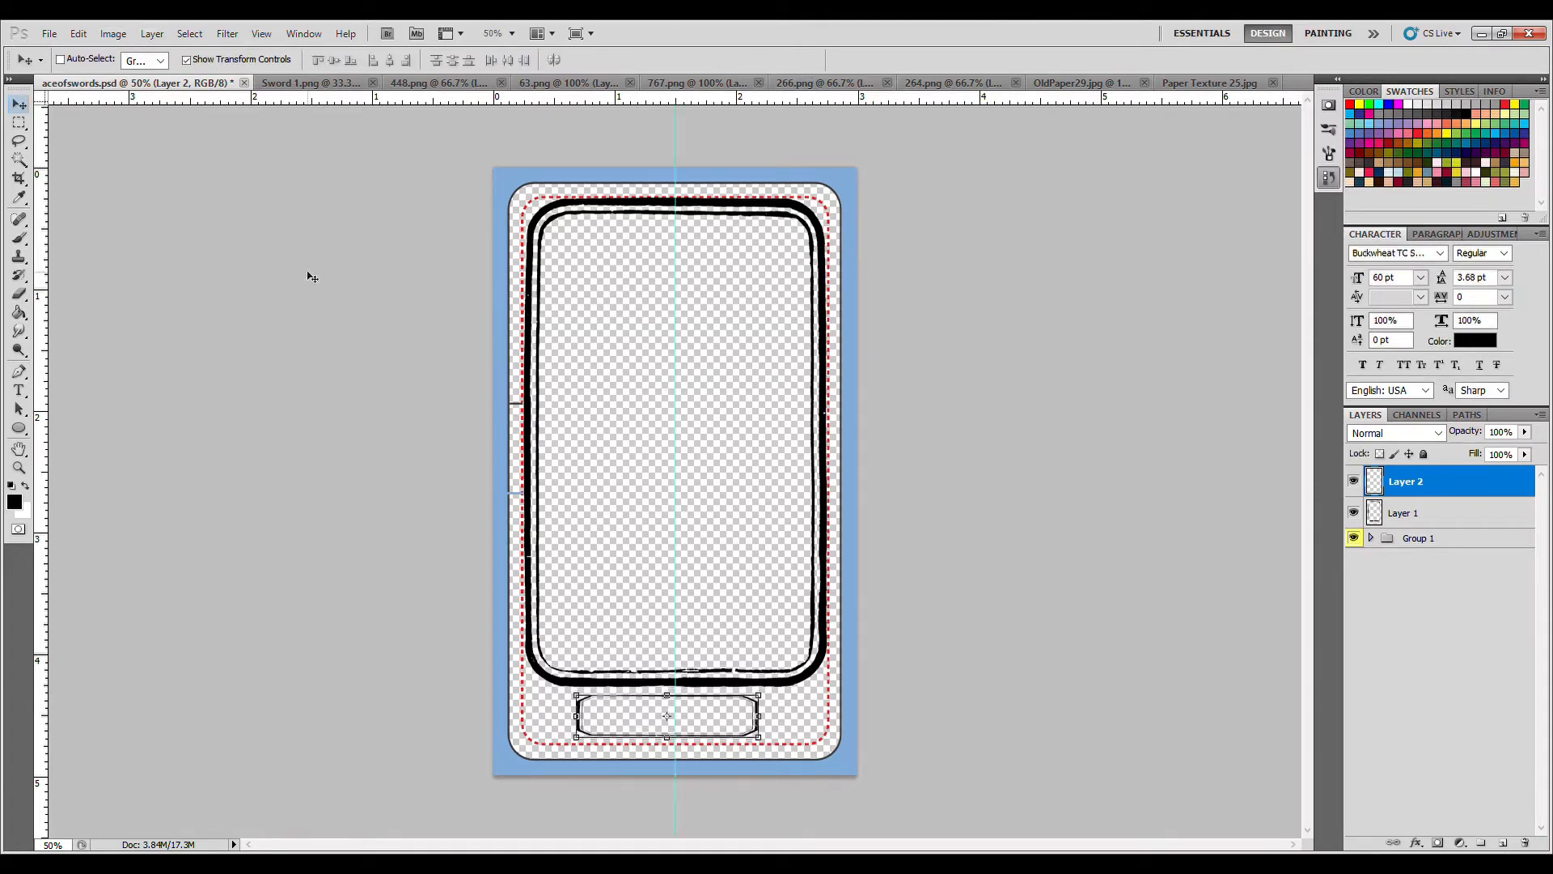
{"action": "left_click_drag", "start_coordinate": [723, 718], "coordinate": [732, 720]}
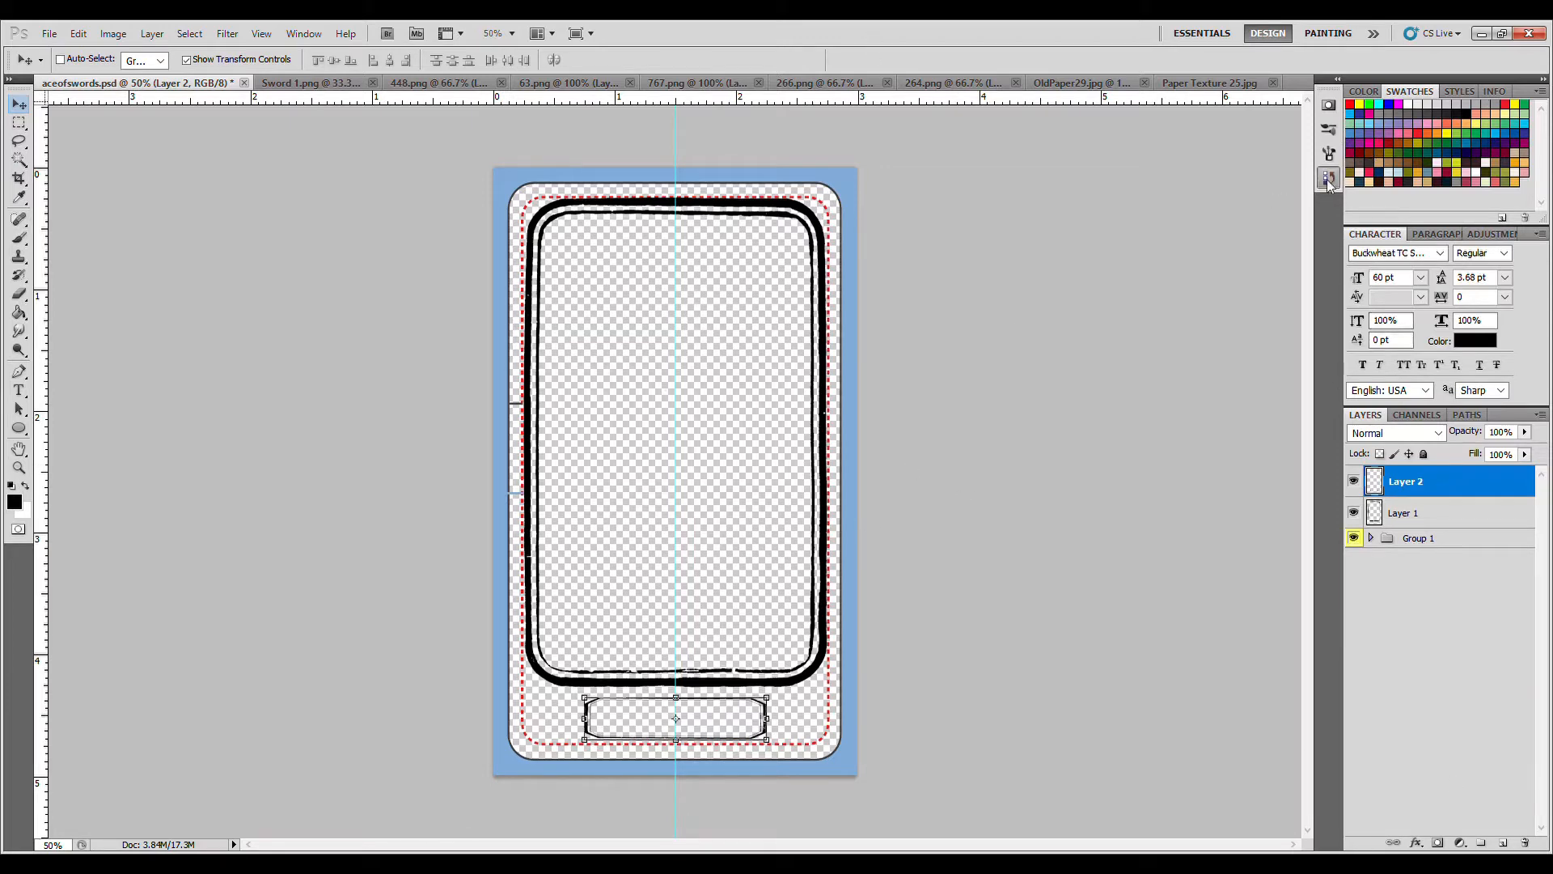
Step: Close the 264.png and 266.png frame images
{"action": "left_click", "coordinate": [1016, 83]}
{"action": "left_click", "coordinate": [887, 83]}
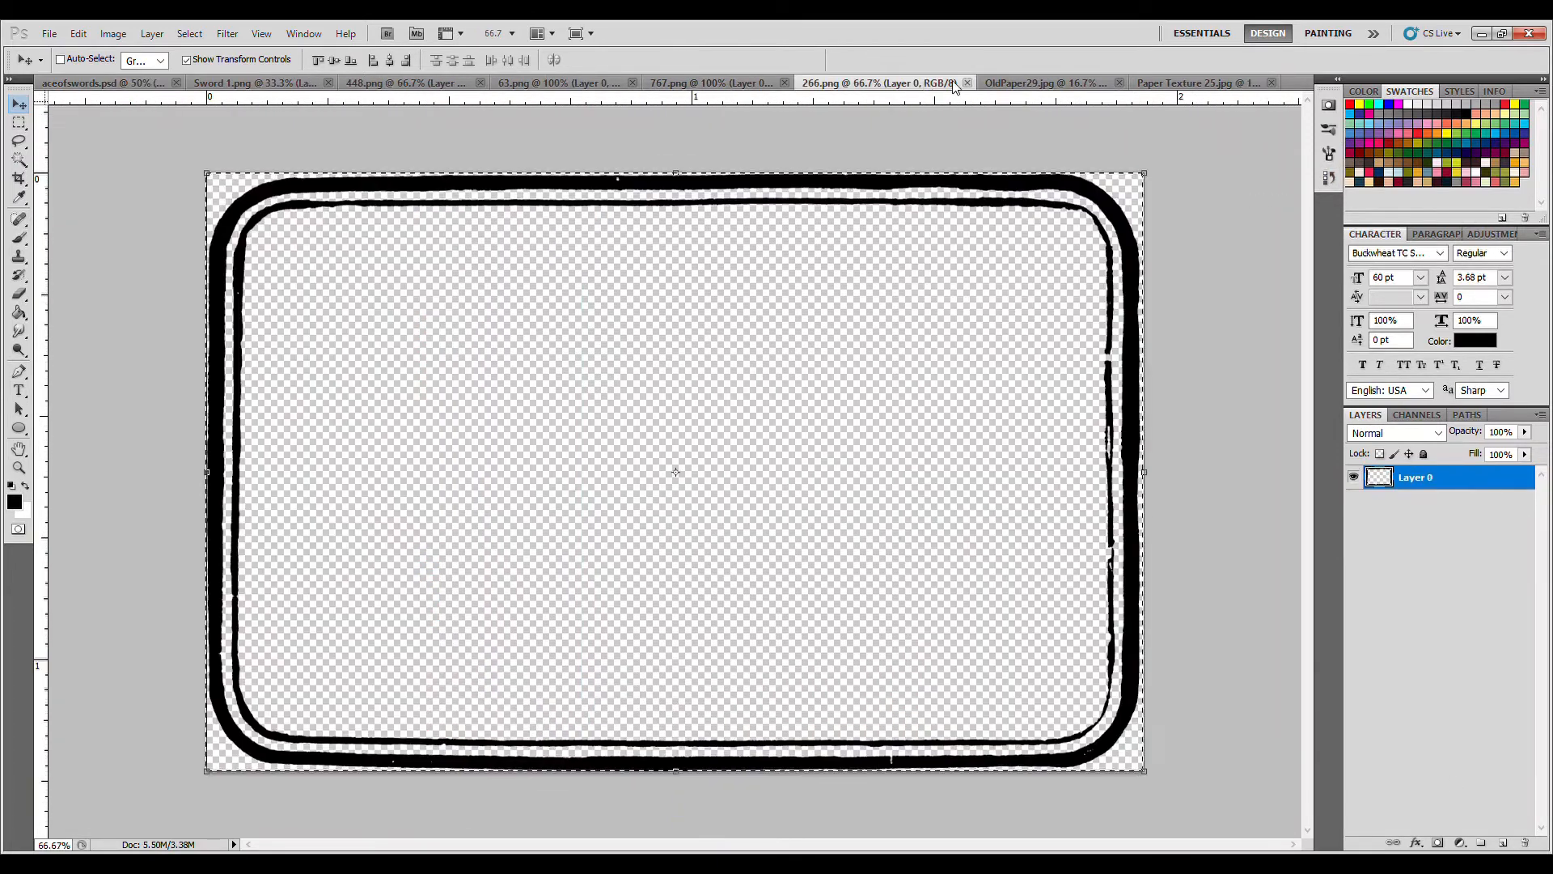
{"action": "left_click", "coordinate": [852, 83]}
Step: Copy the whole pin drawing from 767.png and paste it into aceofswords.psd
{"action": "key", "text": "m"}
{"action": "left_click_drag", "start_coordinate": [418, 114], "coordinate": [1024, 840]}
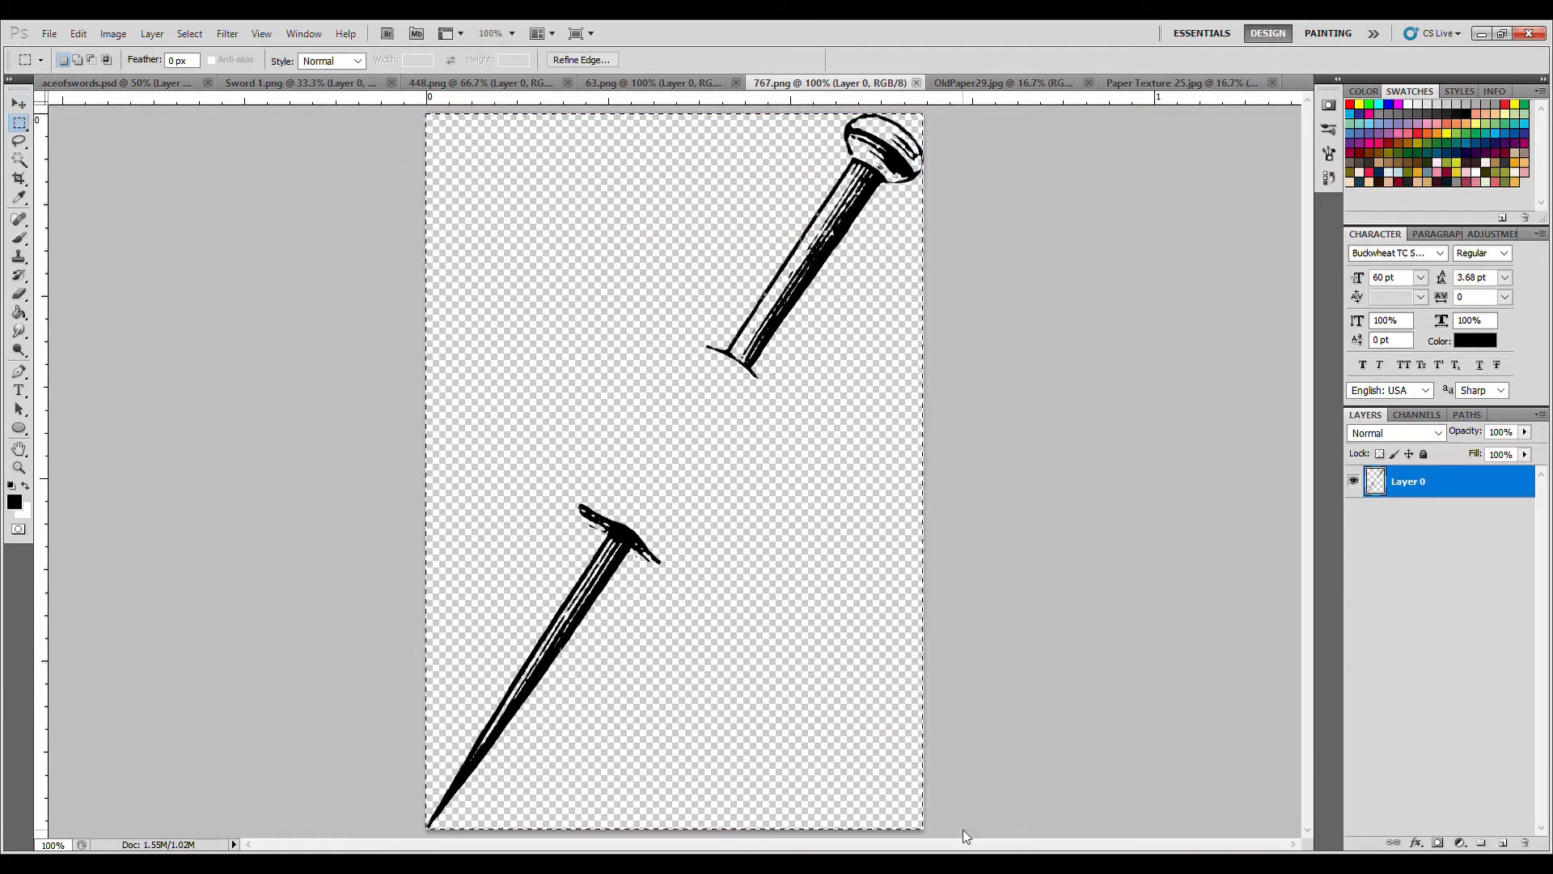
{"action": "left_click", "coordinate": [205, 85]}
{"action": "key", "text": "ctrl+v"}
{"action": "key", "text": "v"}
Step: Shrink the two-piece pin, rotate it to horizontal and place it centered just inside the upper edge of the border
{"action": "left_click_drag", "start_coordinate": [815, 285], "coordinate": [628, 462]}
{"action": "left_click_drag", "start_coordinate": [587, 468], "coordinate": [707, 243]}
{"action": "left_click_drag", "start_coordinate": [690, 244], "coordinate": [713, 237]}
{"action": "left_click", "coordinate": [813, 60]}
{"action": "left_click", "coordinate": [1427, 706]}
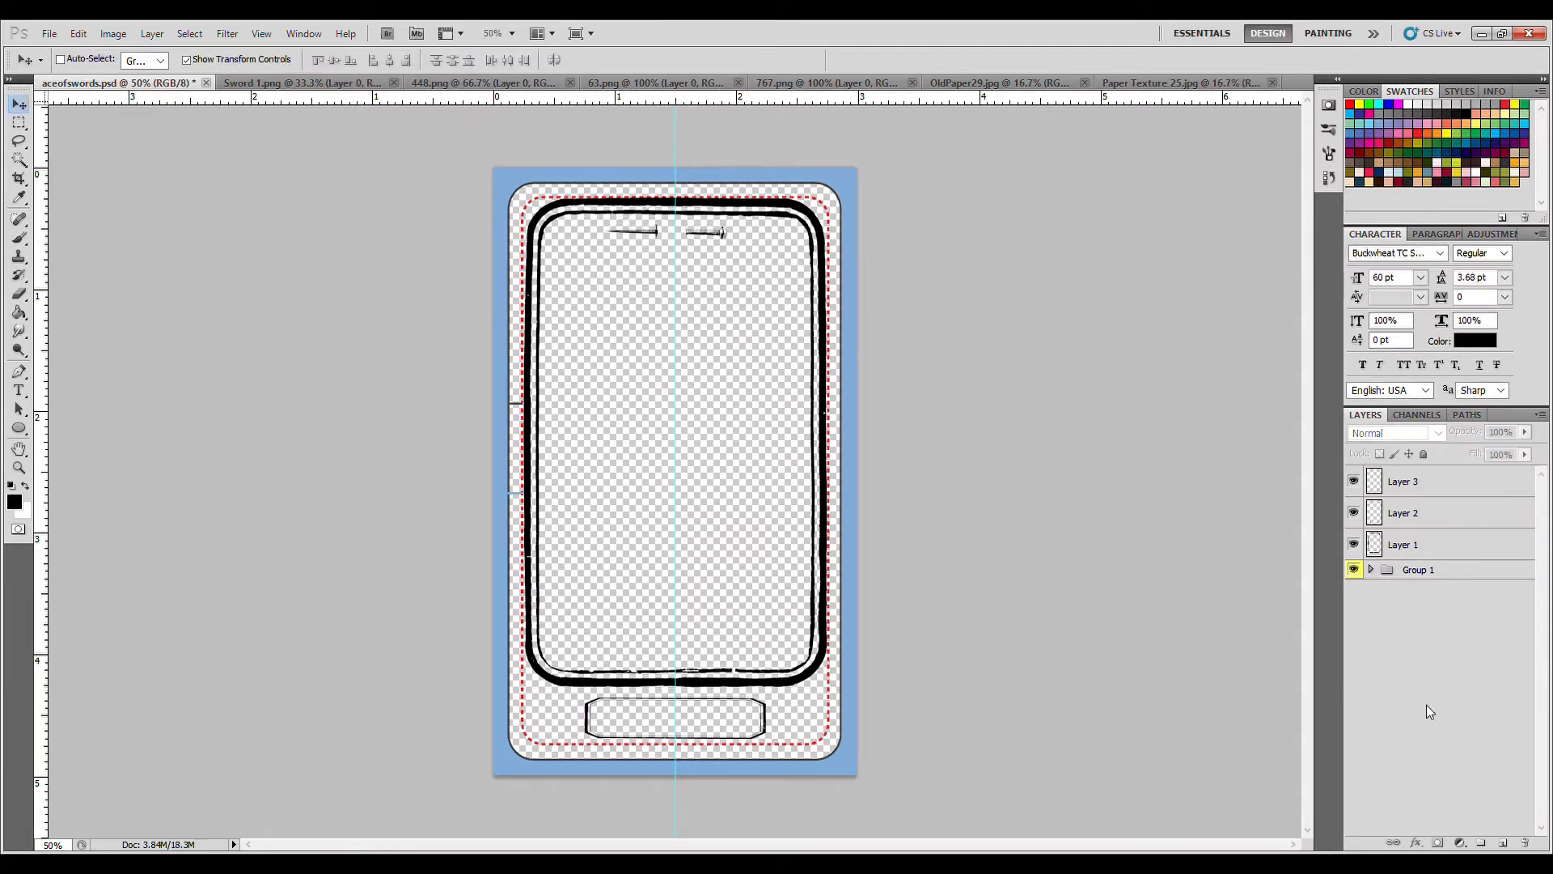
Step: Copy the full OldPaper29.jpg texture into aceofswords.psd and arrange the layers with Group 1 on top and the texture beneath everything
{"action": "left_click", "coordinate": [1135, 84]}
{"action": "left_click", "coordinate": [1003, 82]}
{"action": "left_click", "coordinate": [18, 123]}
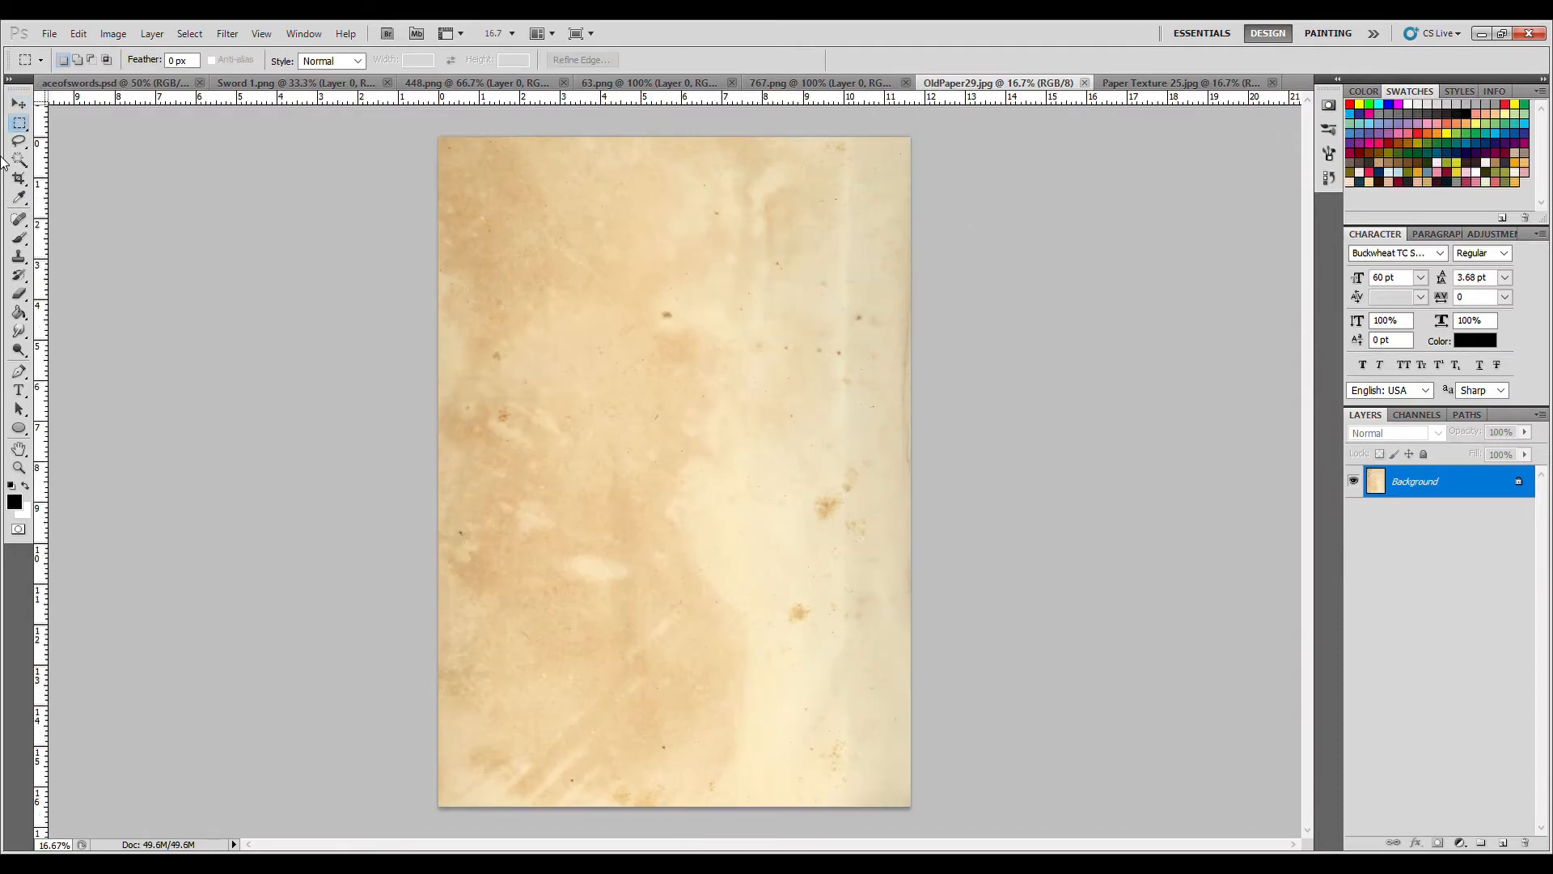
{"action": "left_click_drag", "start_coordinate": [423, 122], "coordinate": [919, 817]}
{"action": "left_click", "coordinate": [118, 83]}
{"action": "key", "text": "ctrl+v"}
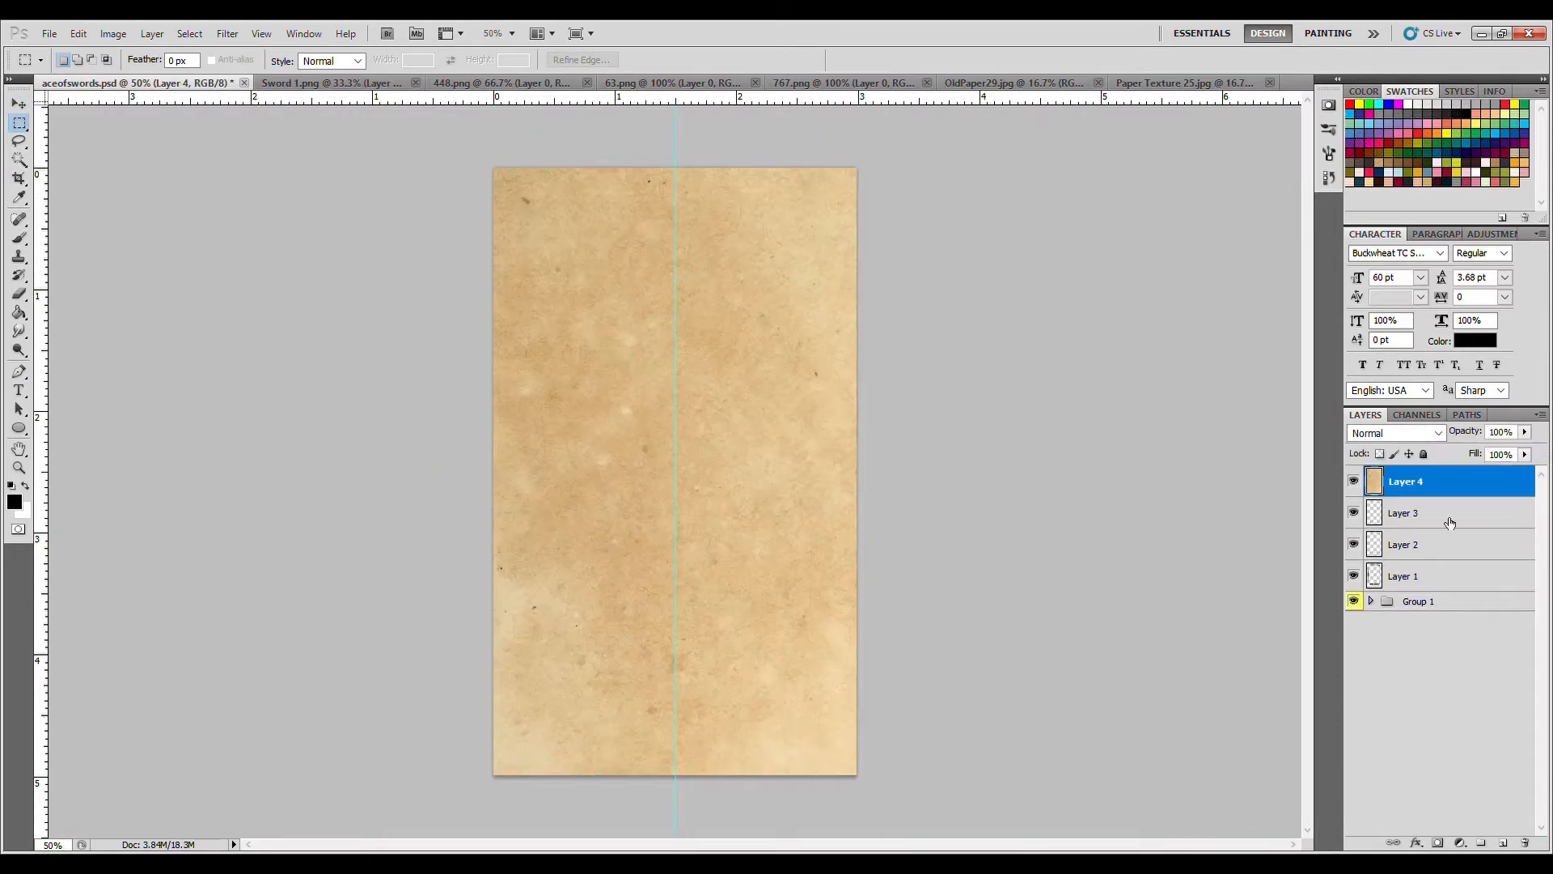
{"action": "mouse_move", "coordinate": [1450, 484]}
{"action": "left_mouse_down"}
{"action": "mouse_move", "coordinate": [1452, 609]}
{"action": "mouse_move", "coordinate": [1456, 473]}
{"action": "left_mouse_up"}
{"action": "left_click", "coordinate": [1469, 796]}
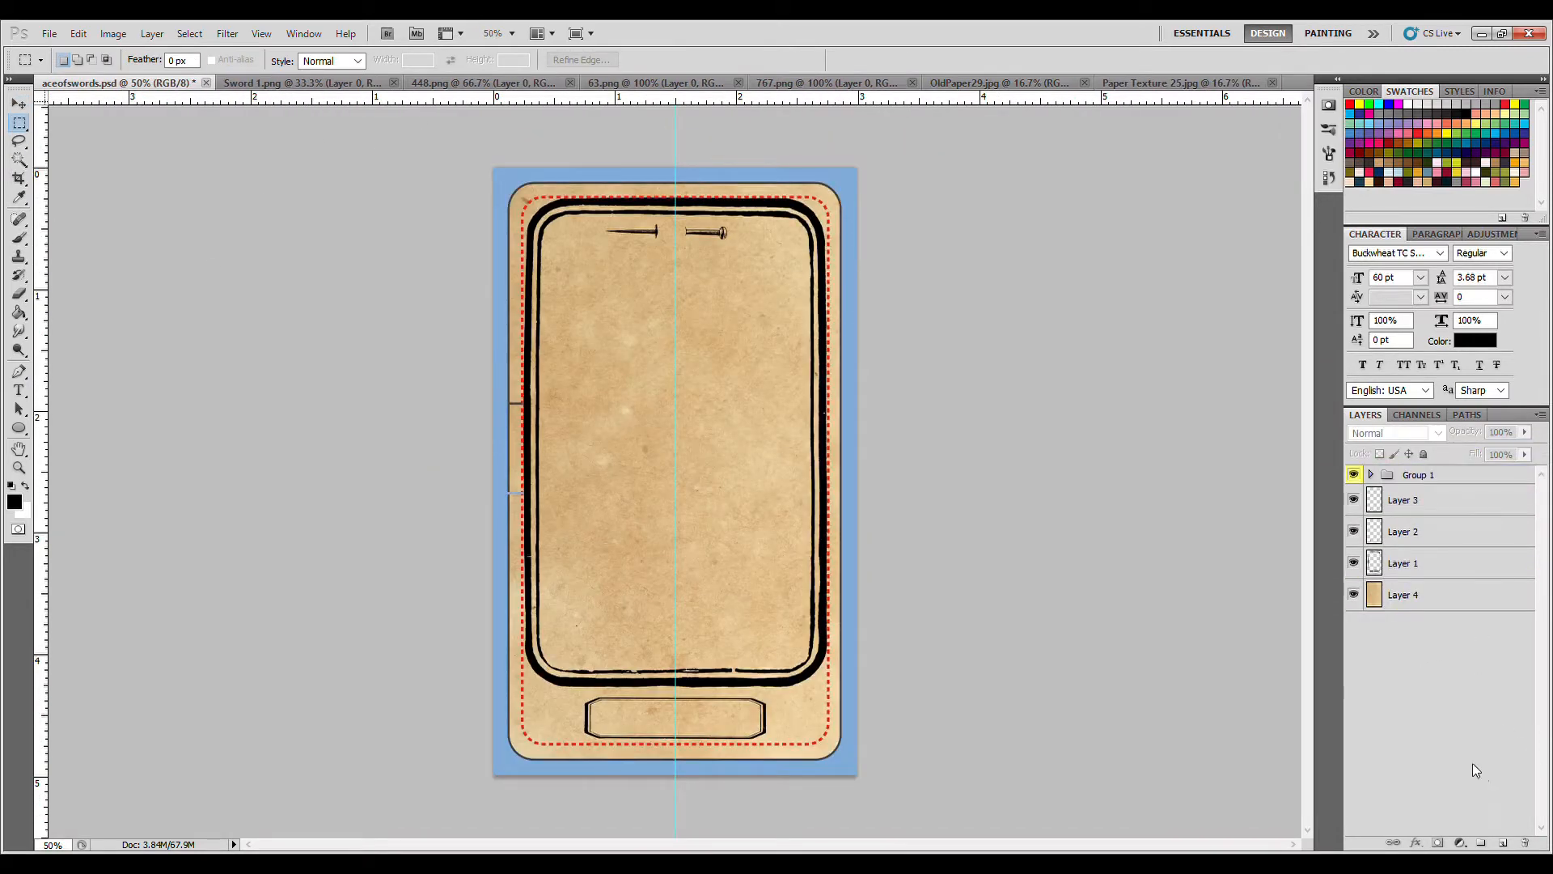
Step: Rename Layer 1 as "image border", Layer 2 as "label" and Layer 3 as "pin"
{"action": "left_click", "coordinate": [1481, 577]}
{"action": "double_click", "coordinate": [1414, 565]}
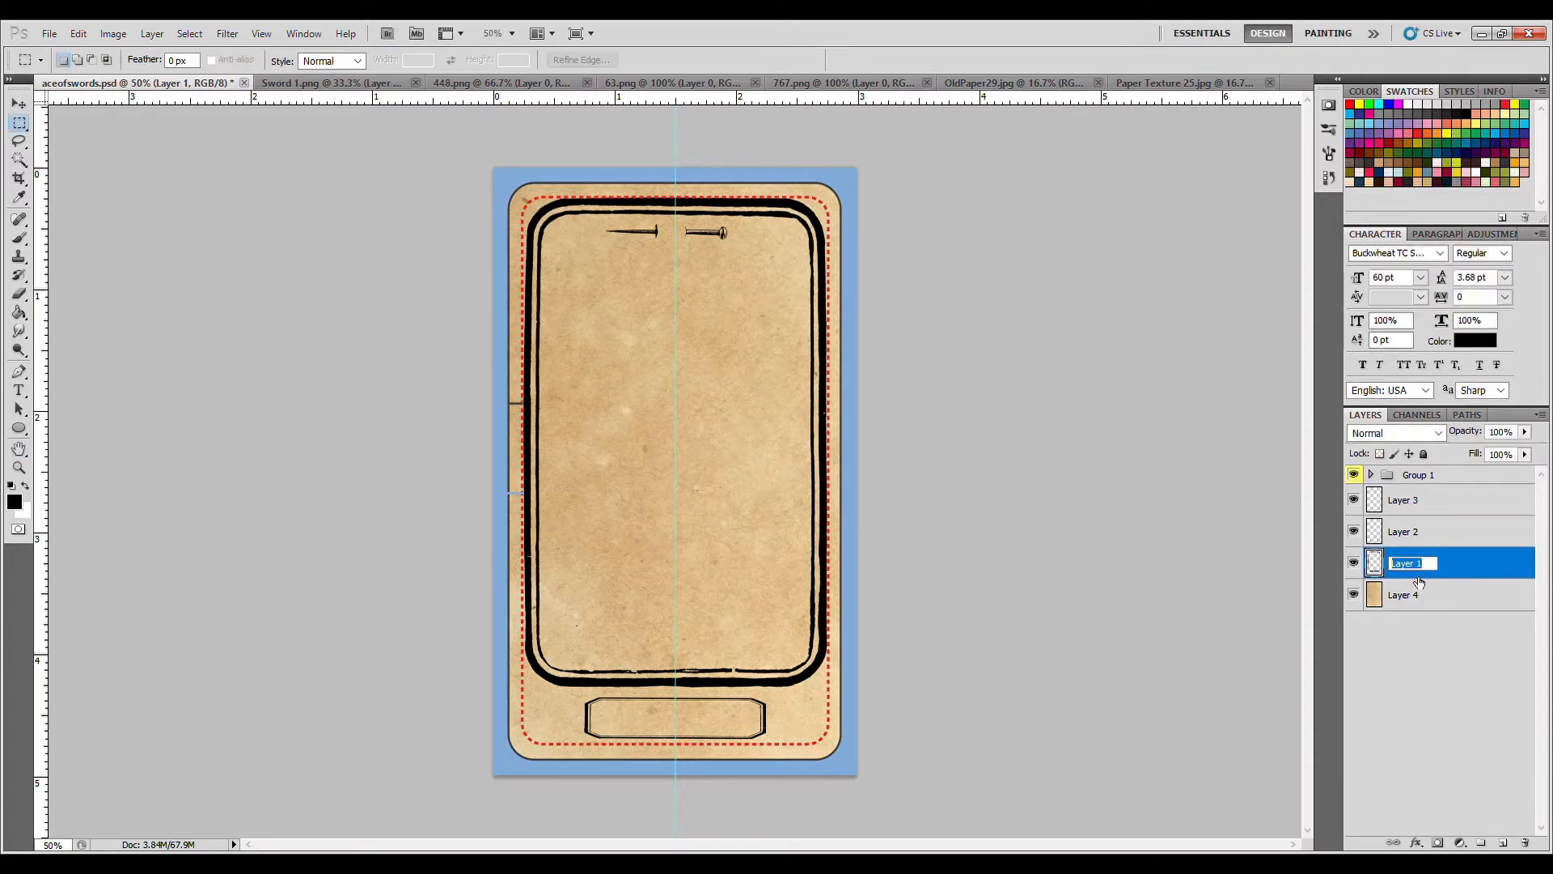
{"action": "type", "text": "image border"}
{"action": "key", "text": "Return"}
{"action": "double_click", "coordinate": [1414, 533]}
{"action": "type", "text": "label"}
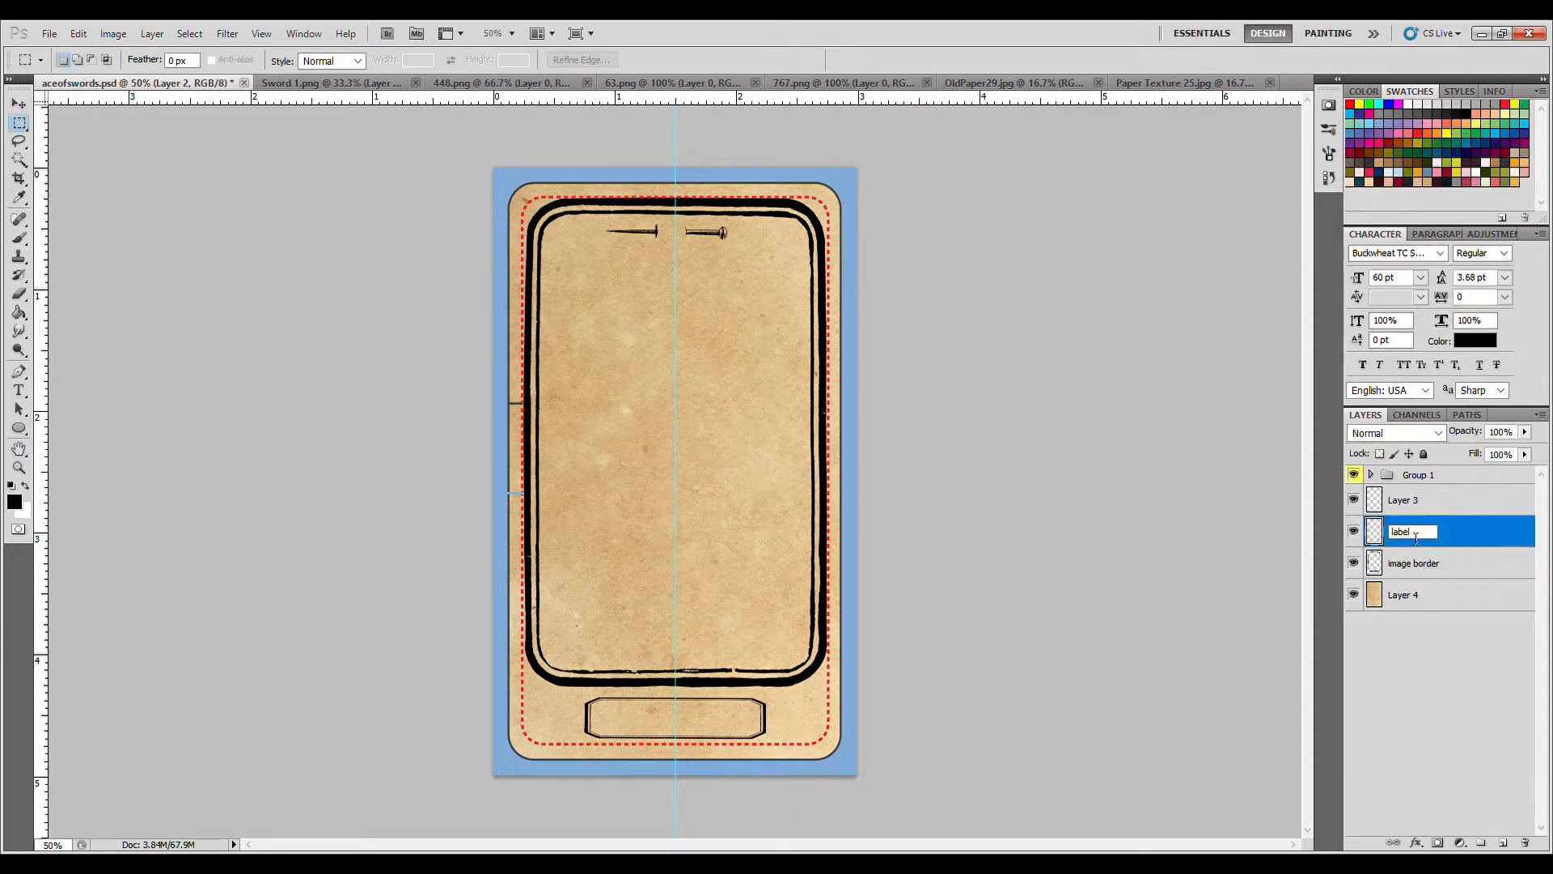
{"action": "double_click", "coordinate": [1404, 500]}
{"action": "type", "text": "pin"}
{"action": "key", "text": "Return"}
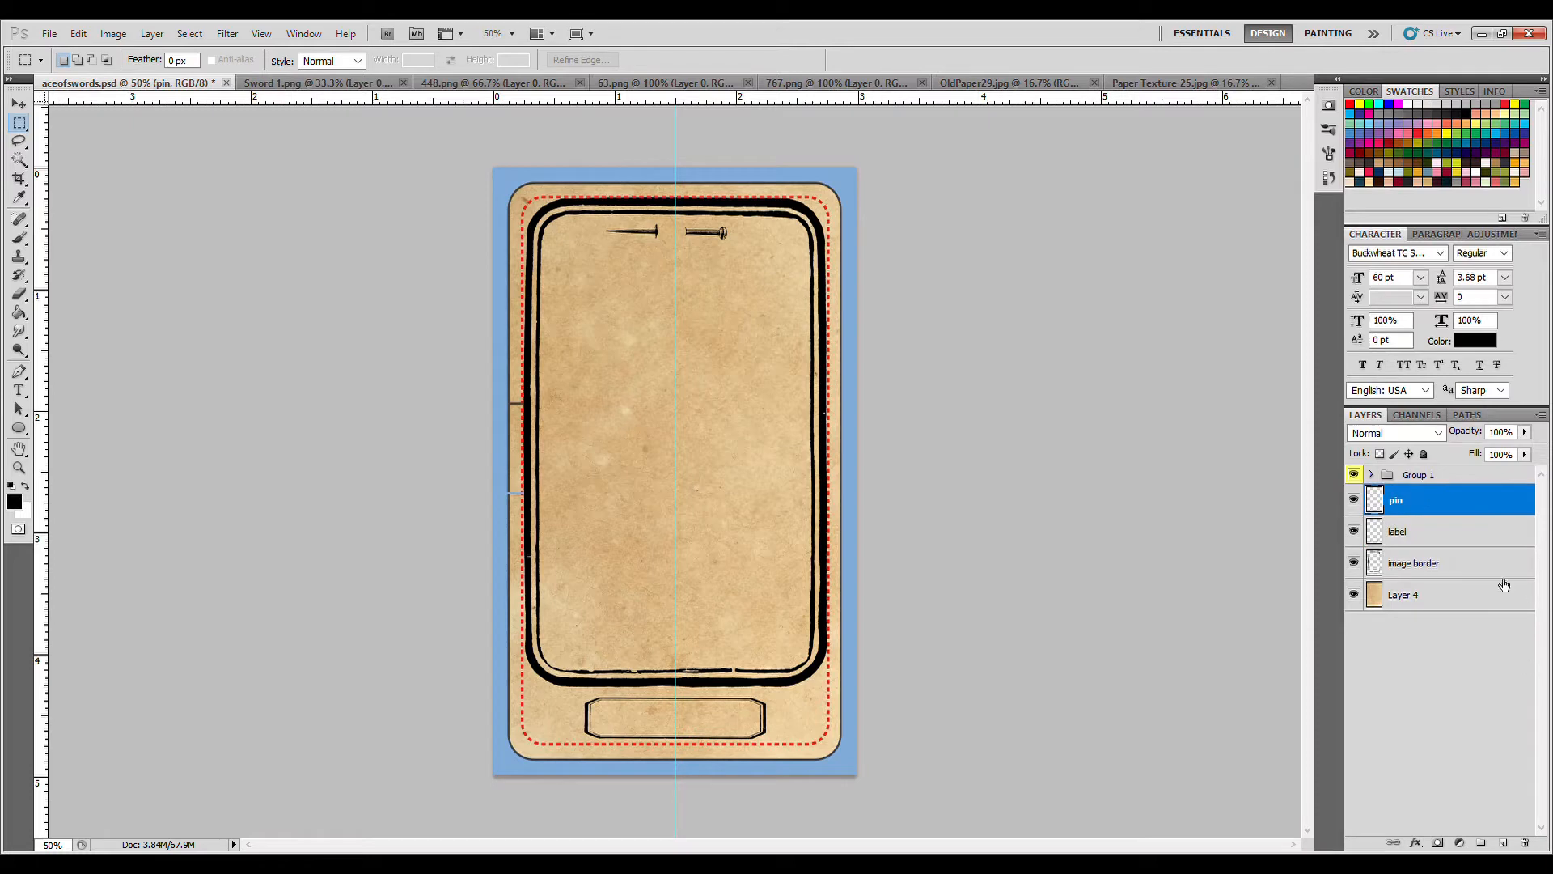
Step: Select the area outside the rounded image border with the Magic Wand, and exclude the inside of the label from the selection
{"action": "left_click", "coordinate": [1477, 571]}
{"action": "left_click", "coordinate": [20, 159]}
{"action": "left_click", "coordinate": [821, 215]}
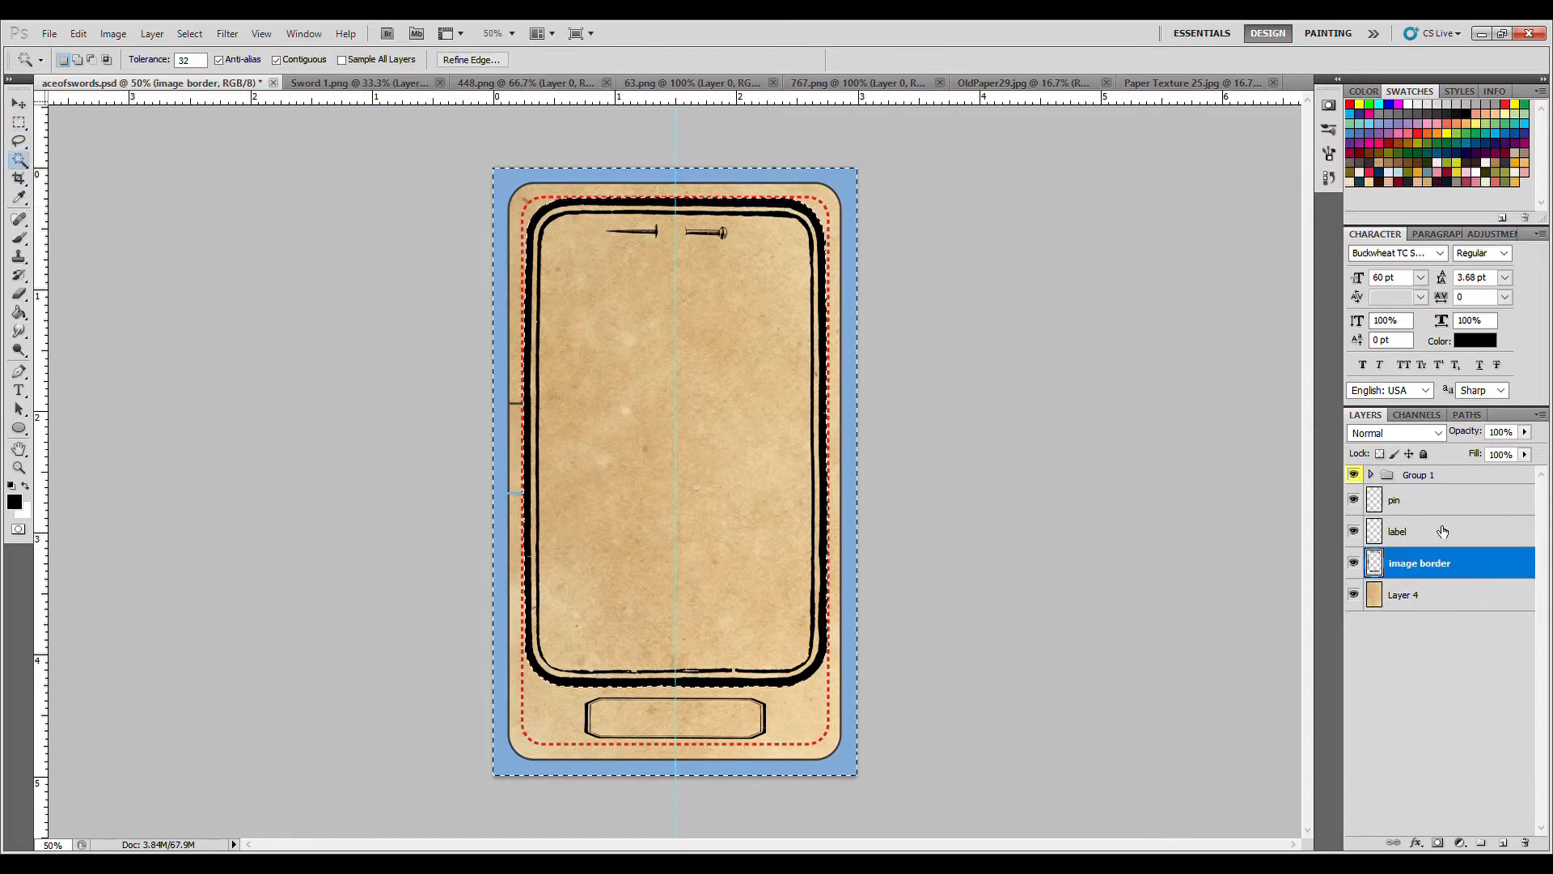
{"action": "left_click", "coordinate": [1448, 534]}
{"action": "left_click", "coordinate": [727, 727], "text": "shift"}
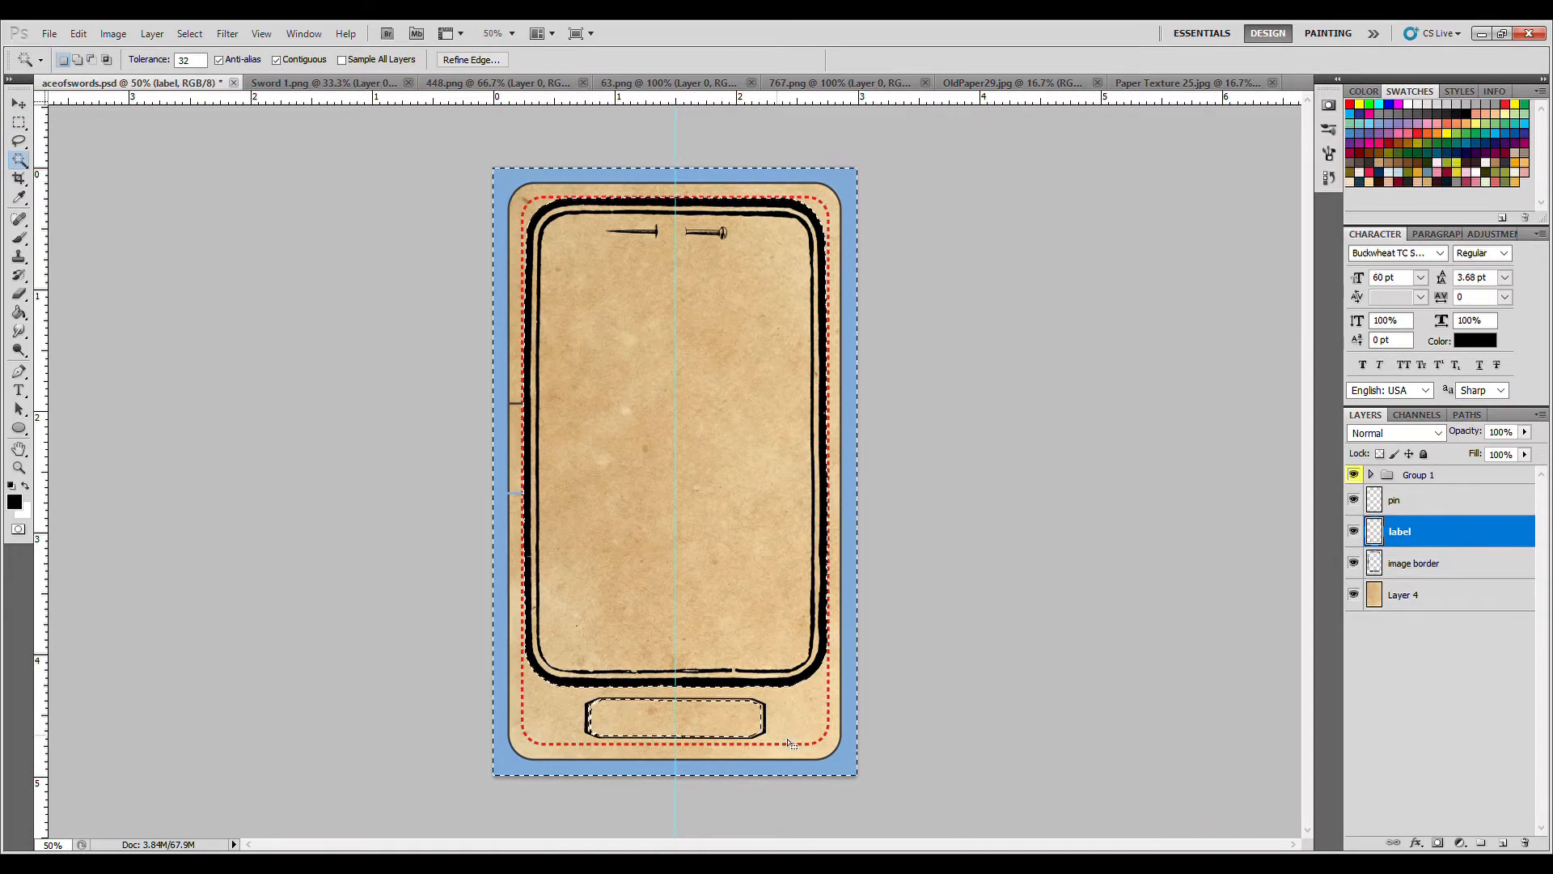
Step: Refine the selection around the label so that it follows the outer edge of the label's frame
{"action": "key", "text": "ctrl+plus"}
{"action": "key", "text": "ctrl+plus"}
{"action": "left_click_drag", "start_coordinate": [787, 827], "coordinate": [812, 481]}
{"action": "key", "text": "ctrl+plus"}
{"action": "key", "text": "ctrl+plus"}
{"action": "left_click_drag", "start_coordinate": [896, 734], "coordinate": [862, 409]}
{"action": "left_click", "coordinate": [1247, 581], "text": "shift"}
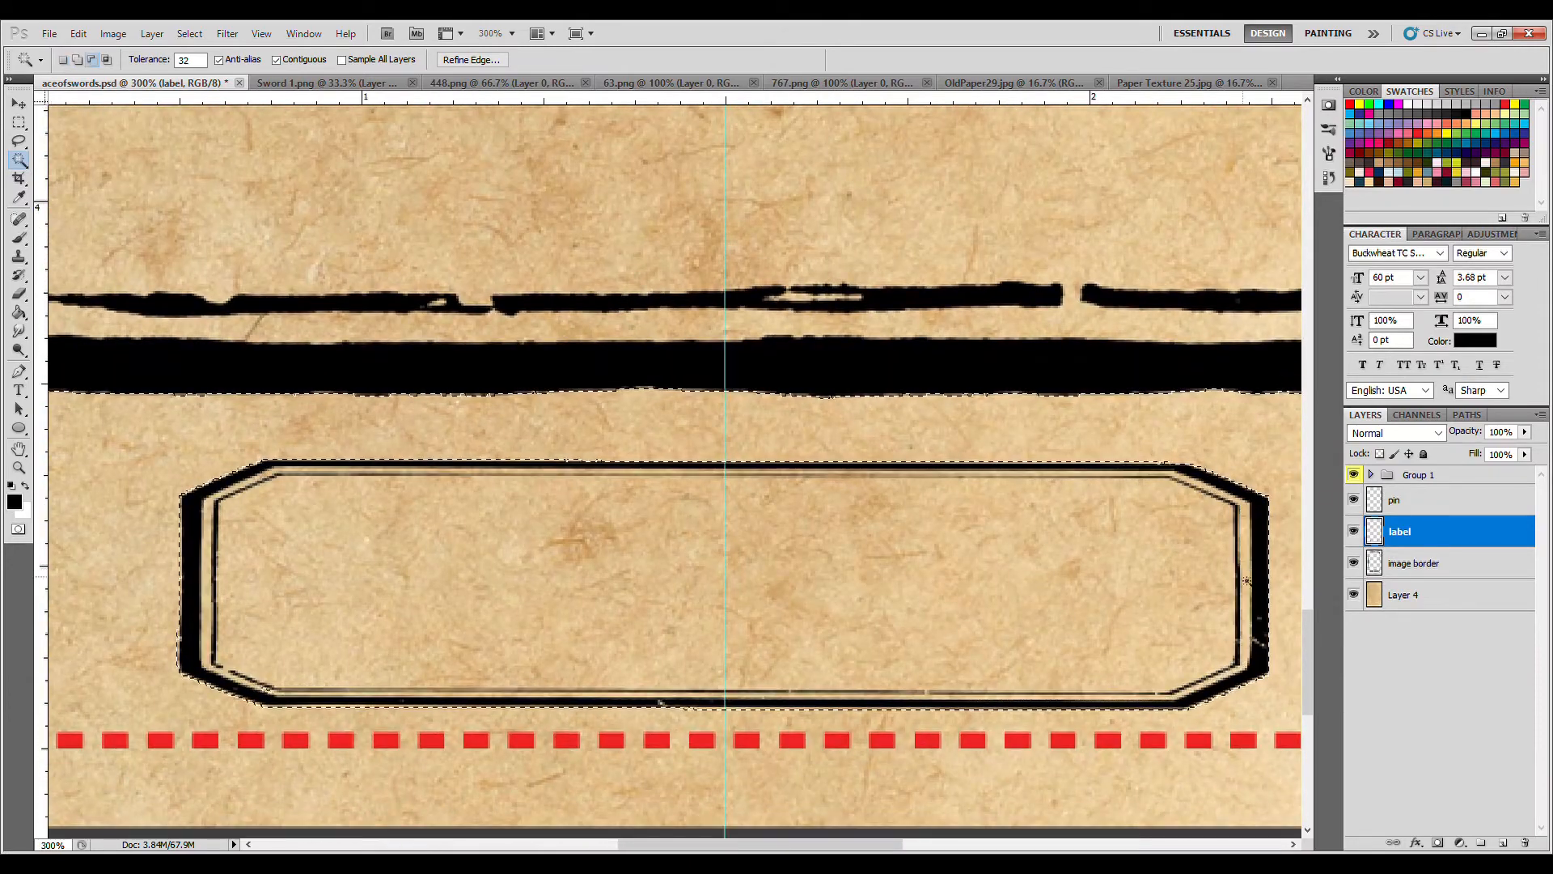
{"action": "key", "text": "ctrl+0"}
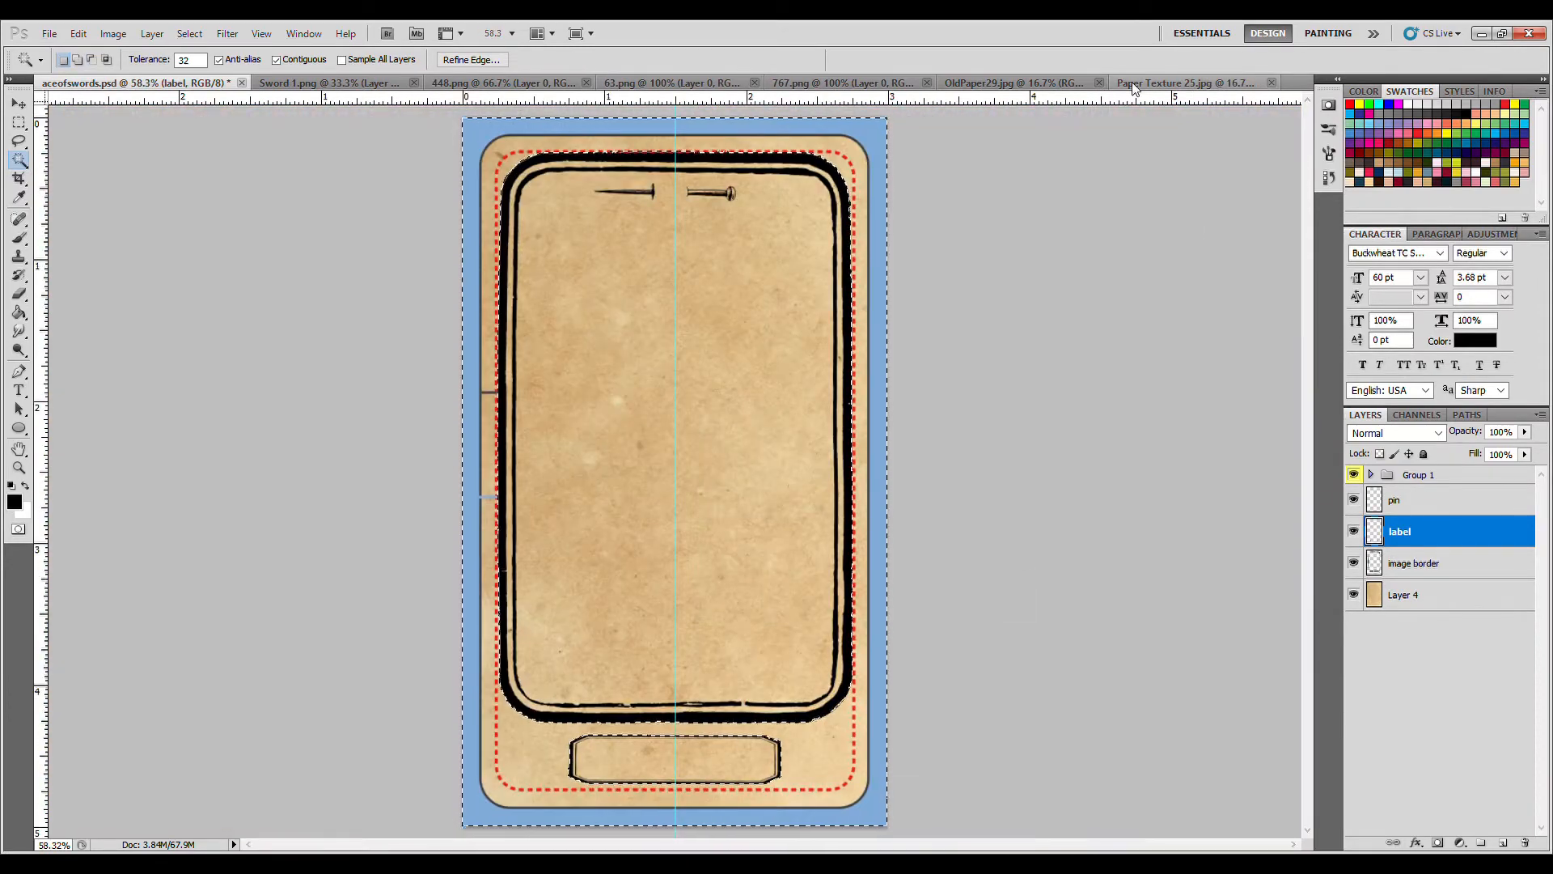
Step: Select and copy the whole handwritten texture in Paper Texture 25.jpg
{"action": "left_click", "coordinate": [1134, 84]}
{"action": "key", "text": "m"}
{"action": "key", "text": "ctrl+a"}
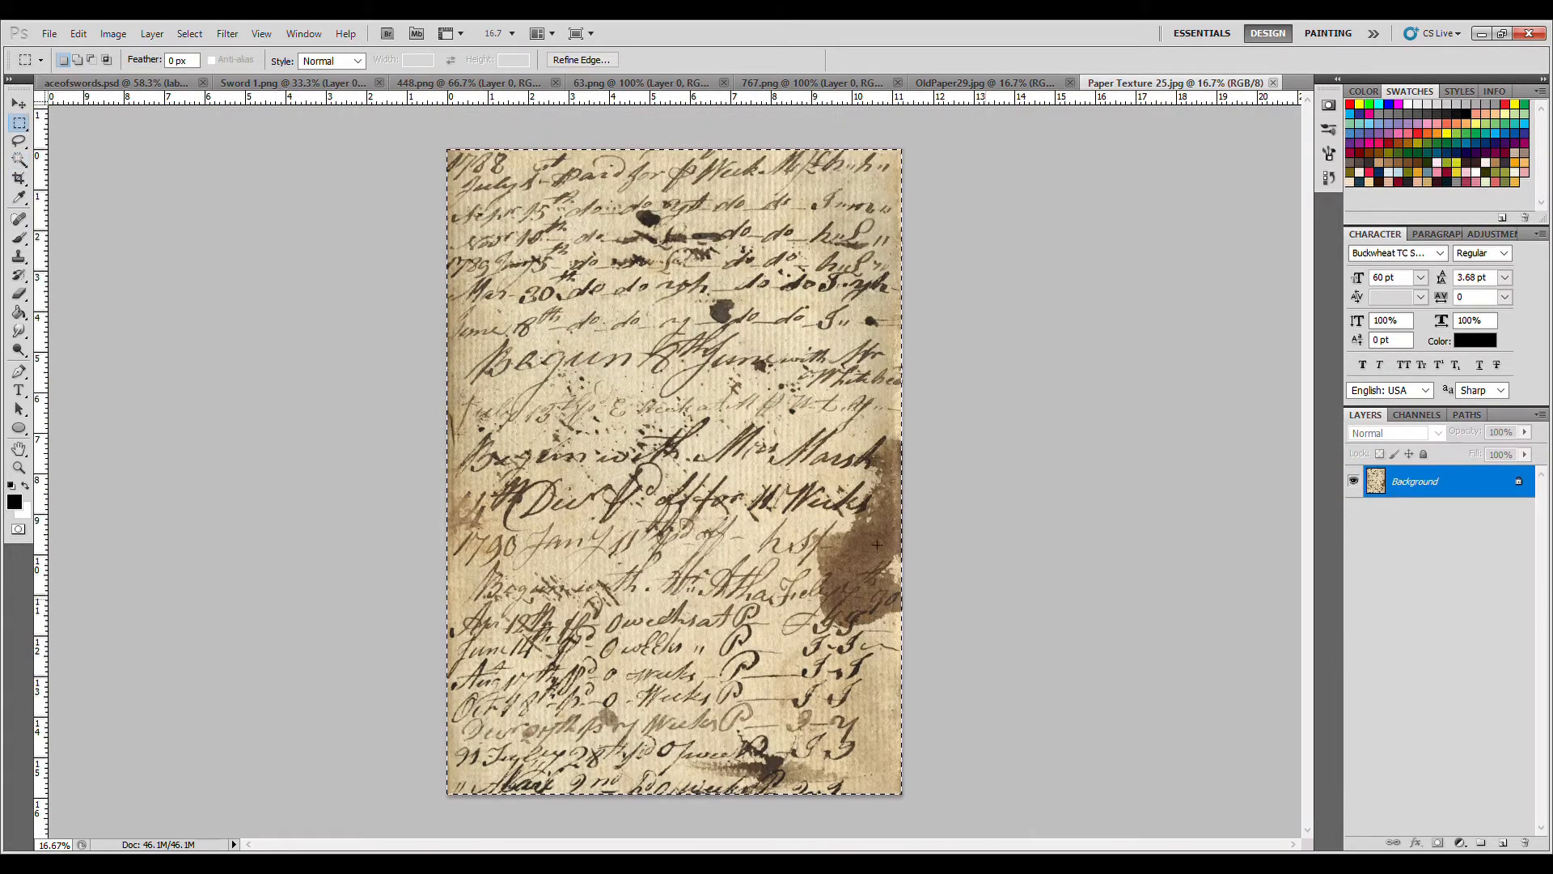
Step: Add a new layer named "background" to aceofswords.psd and place it between the image border layer and Layer 4
{"action": "left_click", "coordinate": [117, 83]}
{"action": "key", "text": "ctrl+v"}
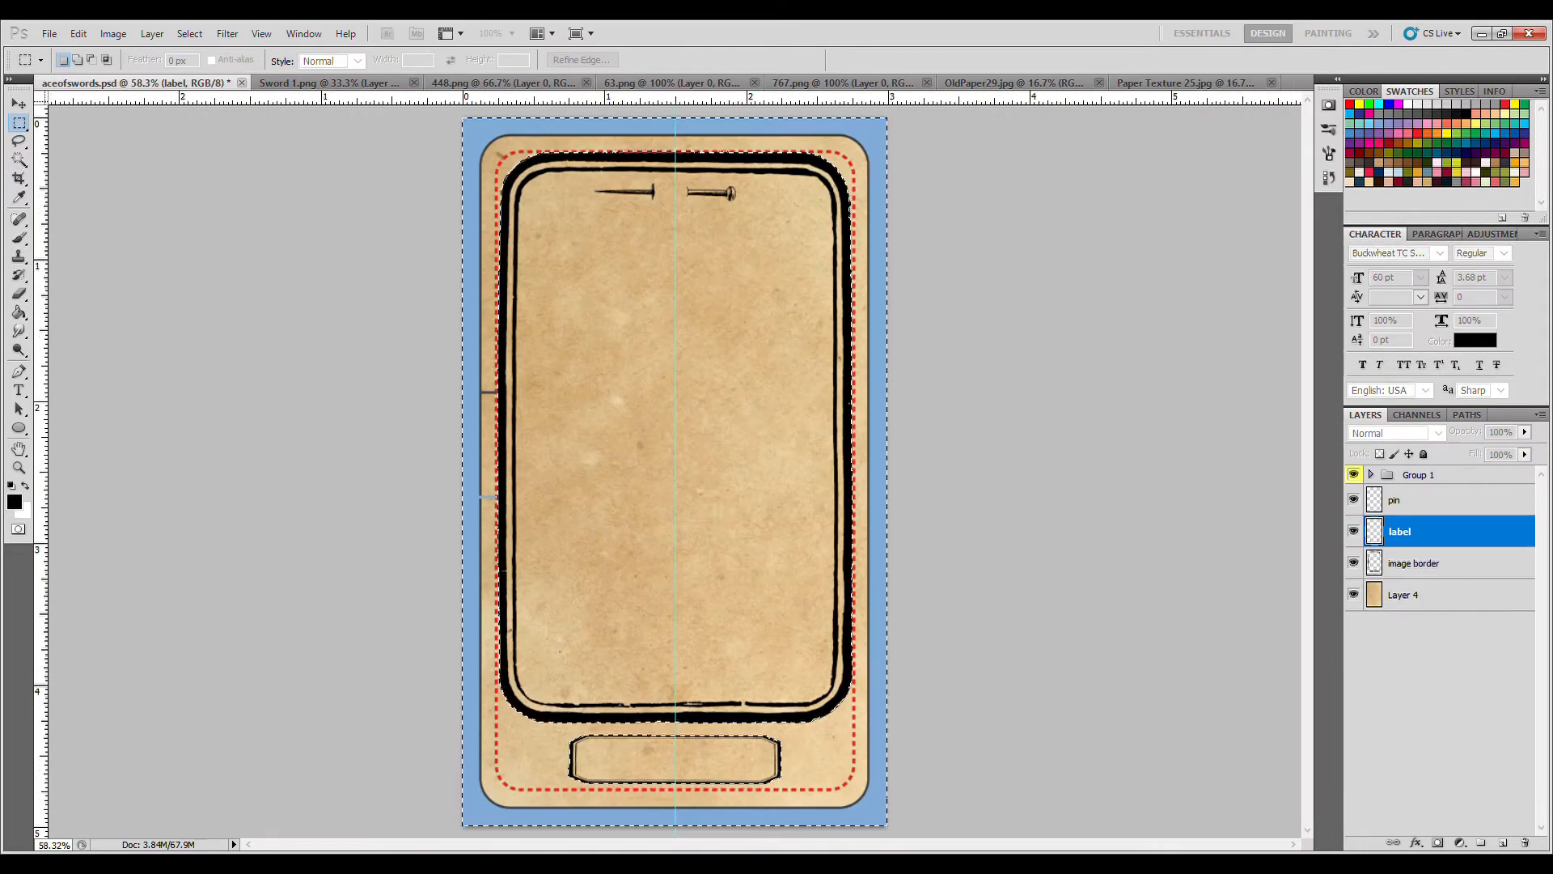
{"action": "type", "text": "background"}
{"action": "key", "text": "Return"}
{"action": "left_click_drag", "start_coordinate": [1479, 534], "coordinate": [1502, 620]}
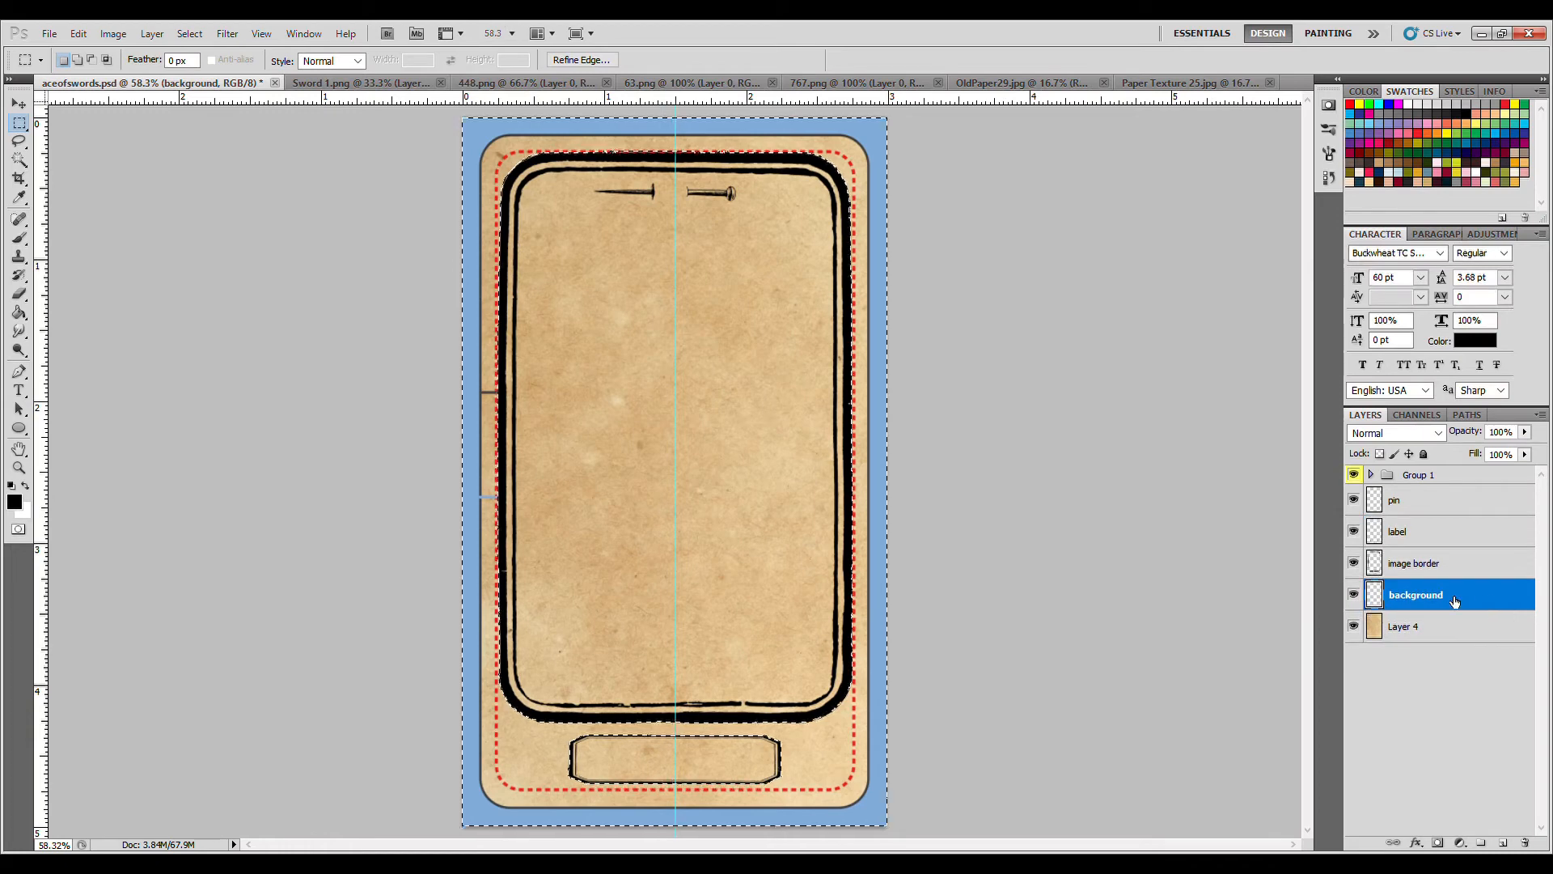
{"action": "key", "text": "ctrl+z"}
{"action": "left_click", "coordinate": [1430, 660]}
Step: Fill the selected area around the border and label with black on the background layer, and clear the selection
{"action": "left_click", "coordinate": [18, 312]}
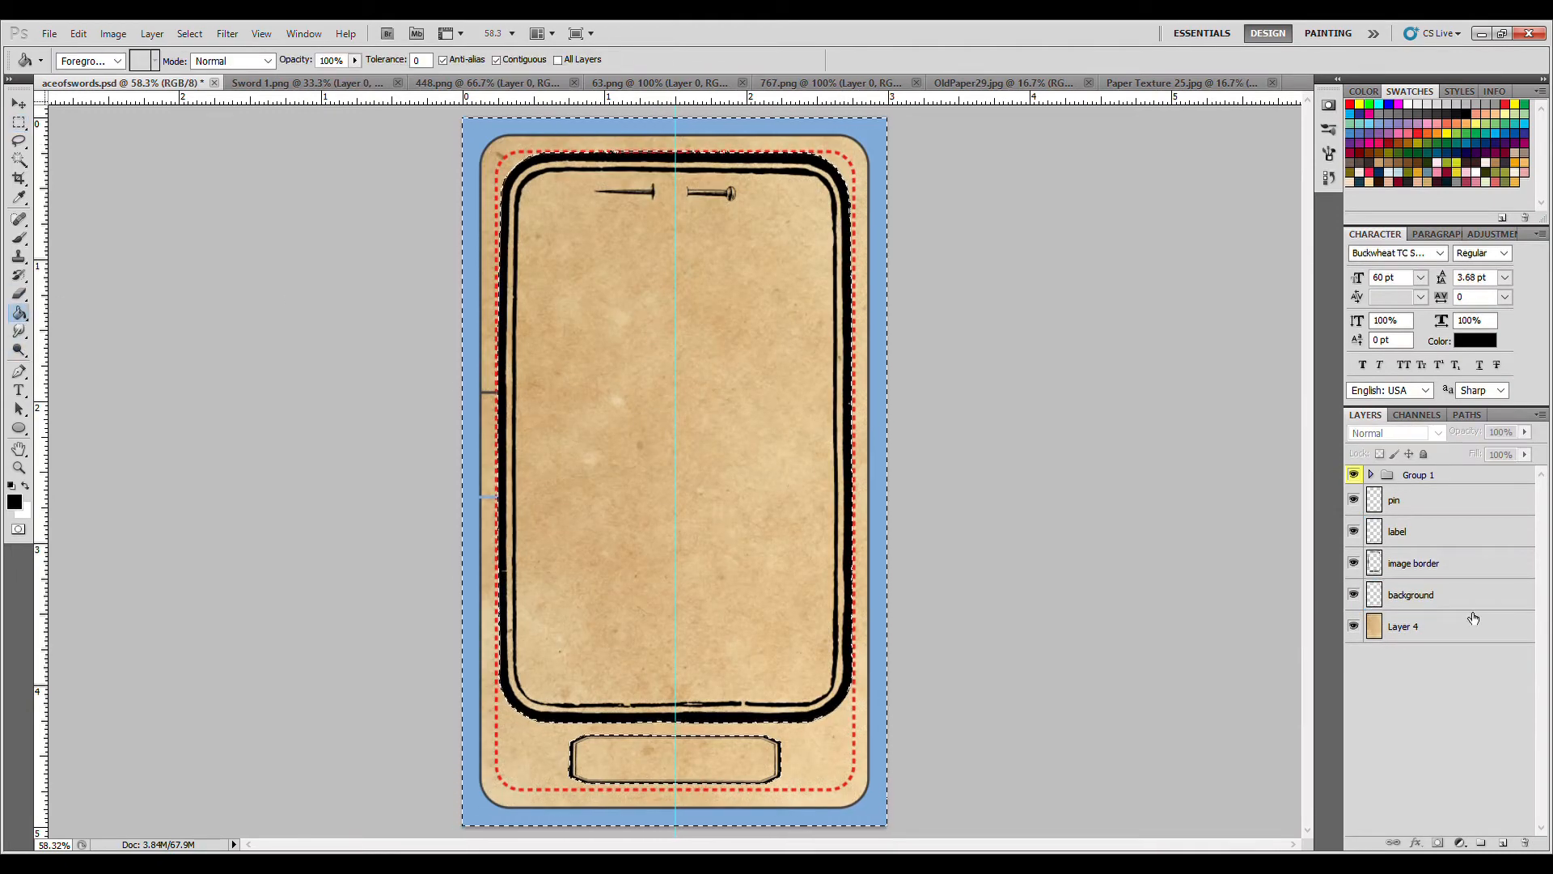
{"action": "left_click", "coordinate": [1416, 595]}
{"action": "left_click", "coordinate": [859, 760]}
{"action": "left_click", "coordinate": [1434, 706]}
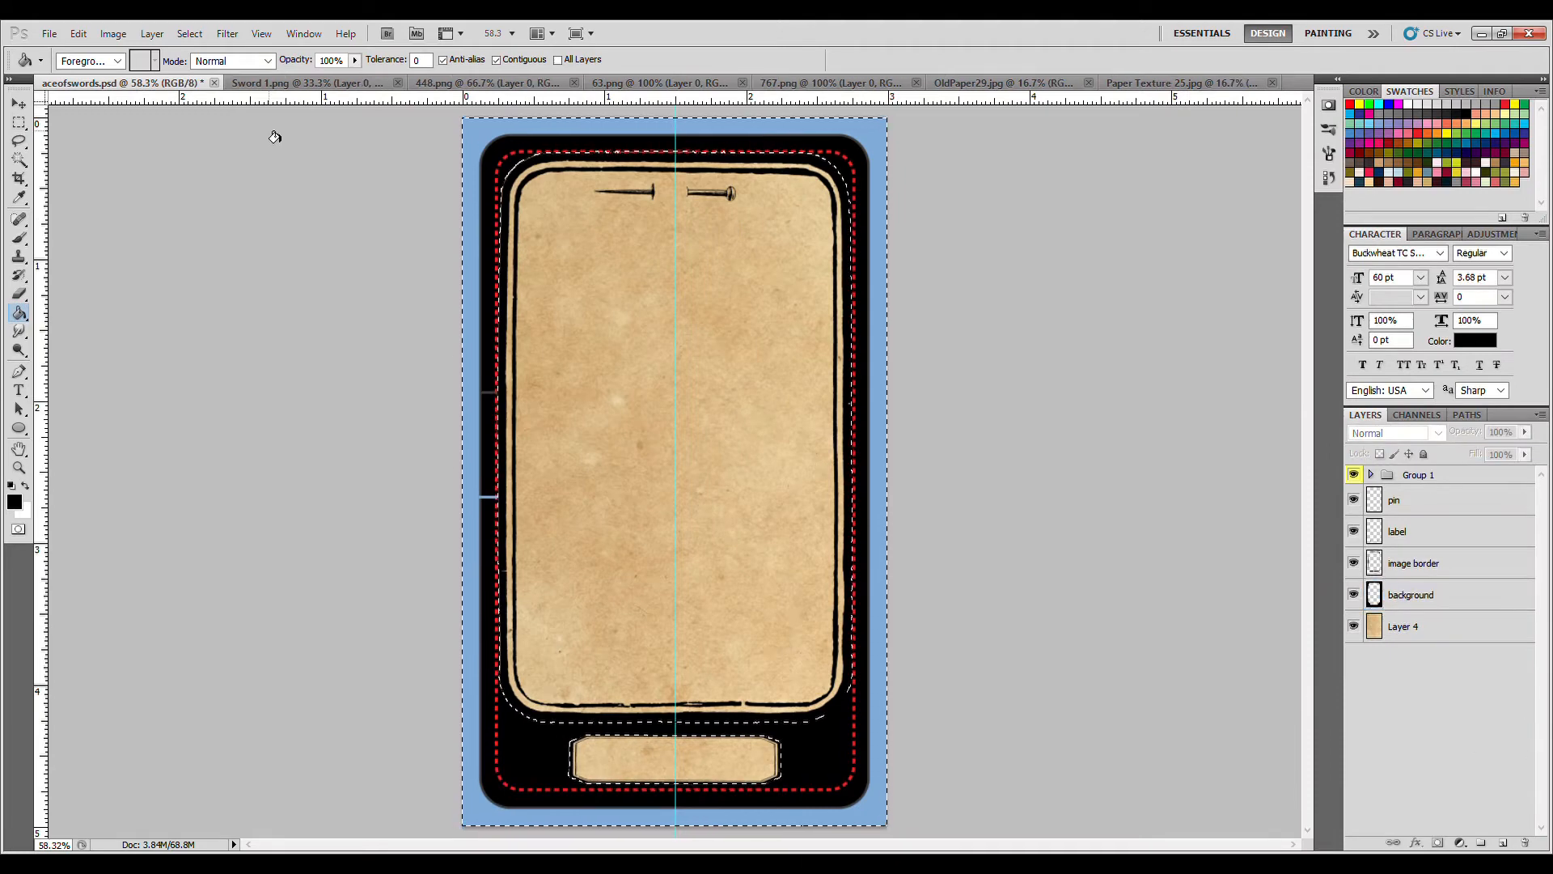
{"action": "key", "text": "ctrl+d"}
Step: Add the handwritten texture as a layer named "background paper" above the background layer and clip it to that layer
{"action": "key", "text": "Return"}
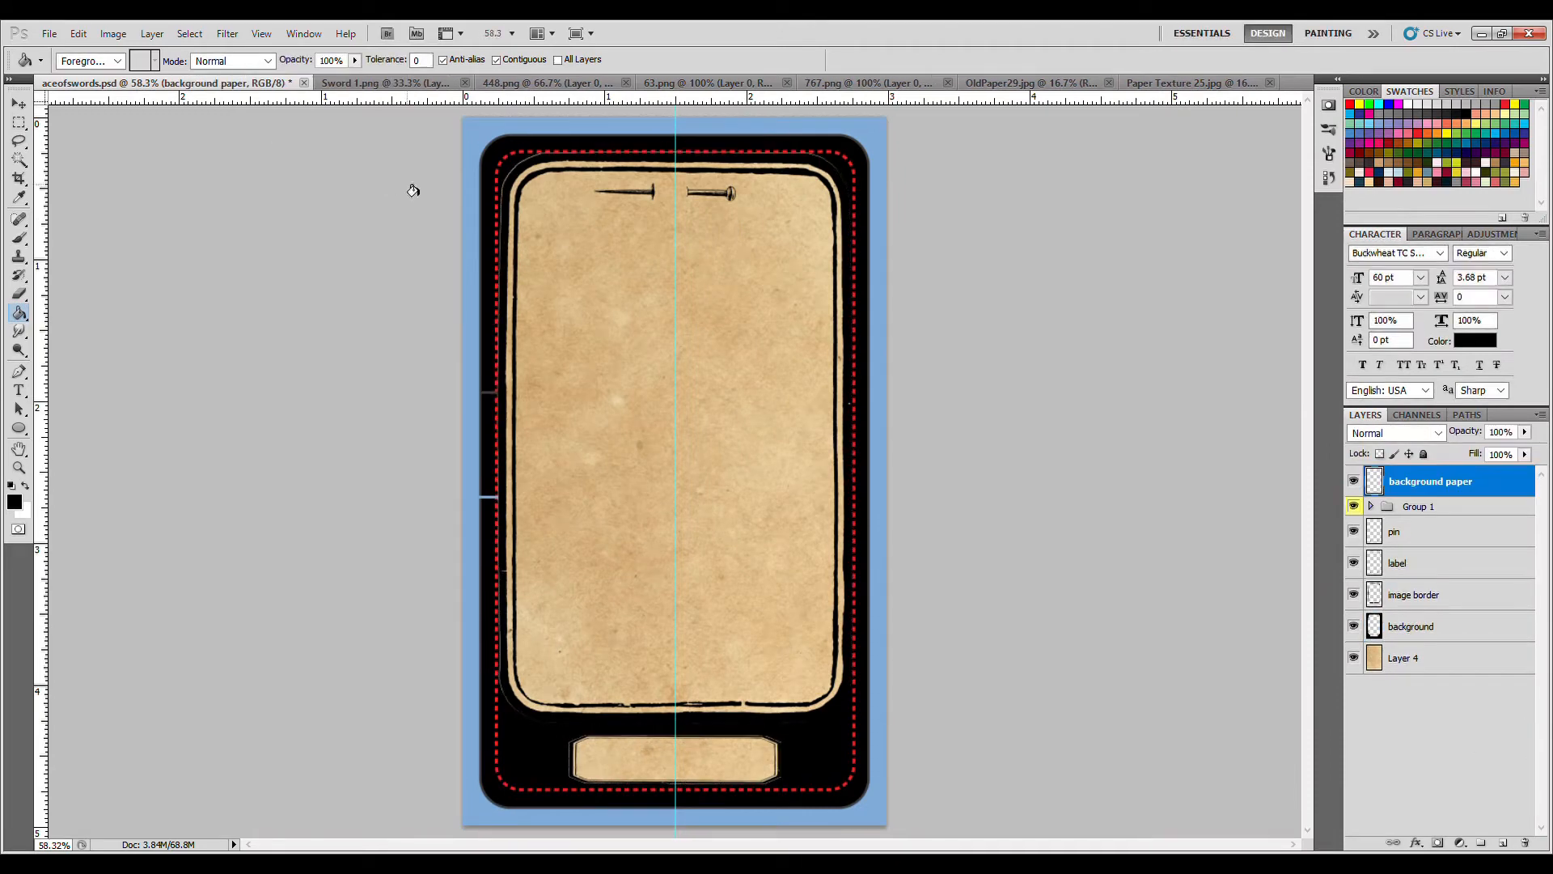
{"action": "left_click_drag", "start_coordinate": [1415, 483], "coordinate": [1453, 607]}
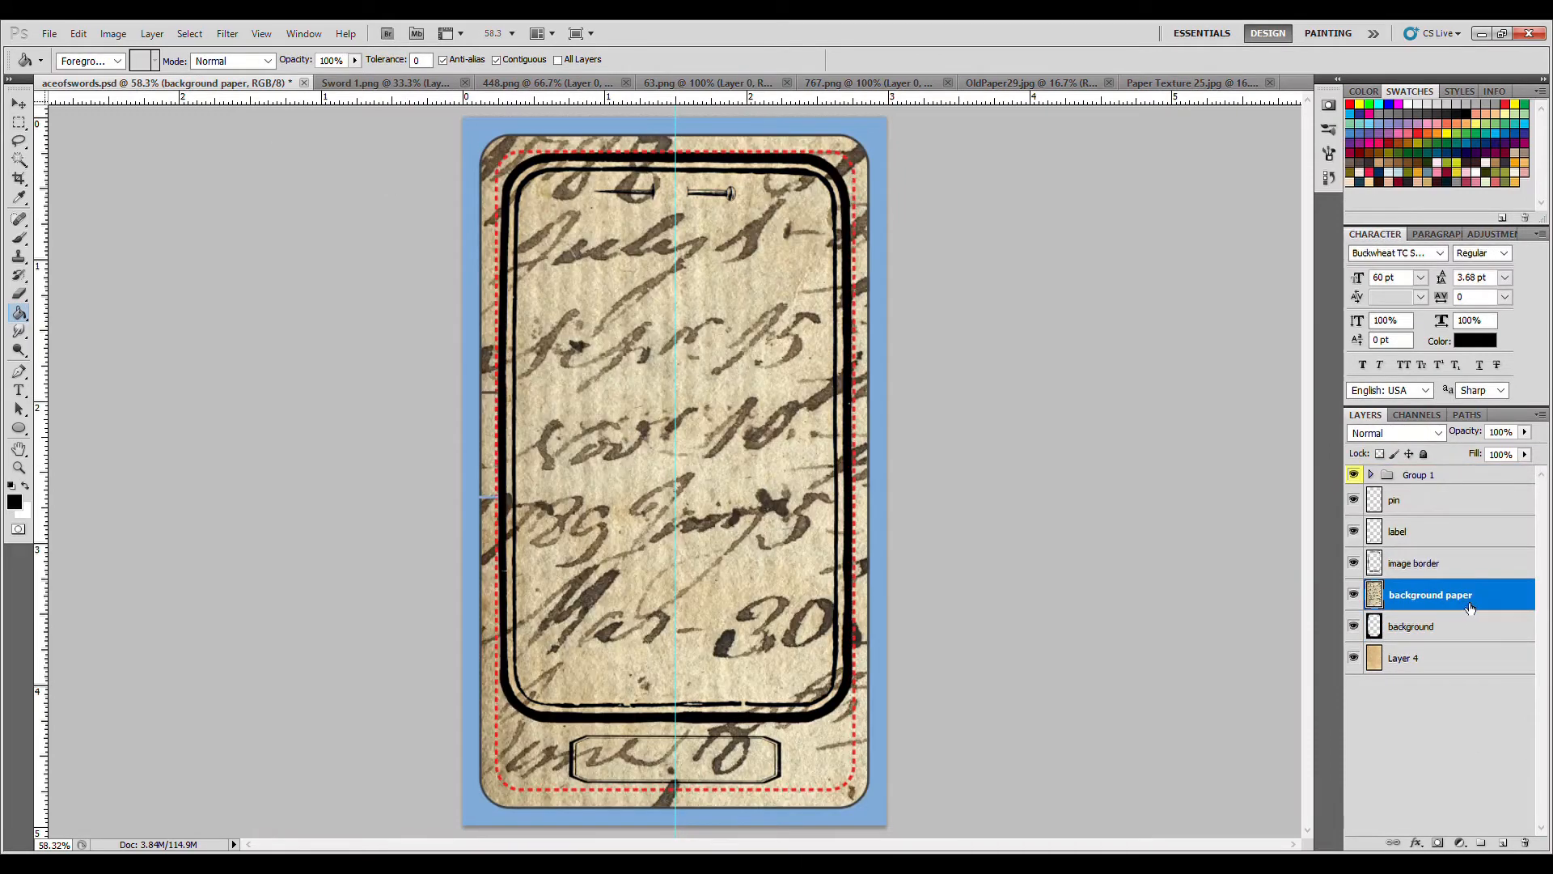
{"action": "key", "text": "ctrl+g"}
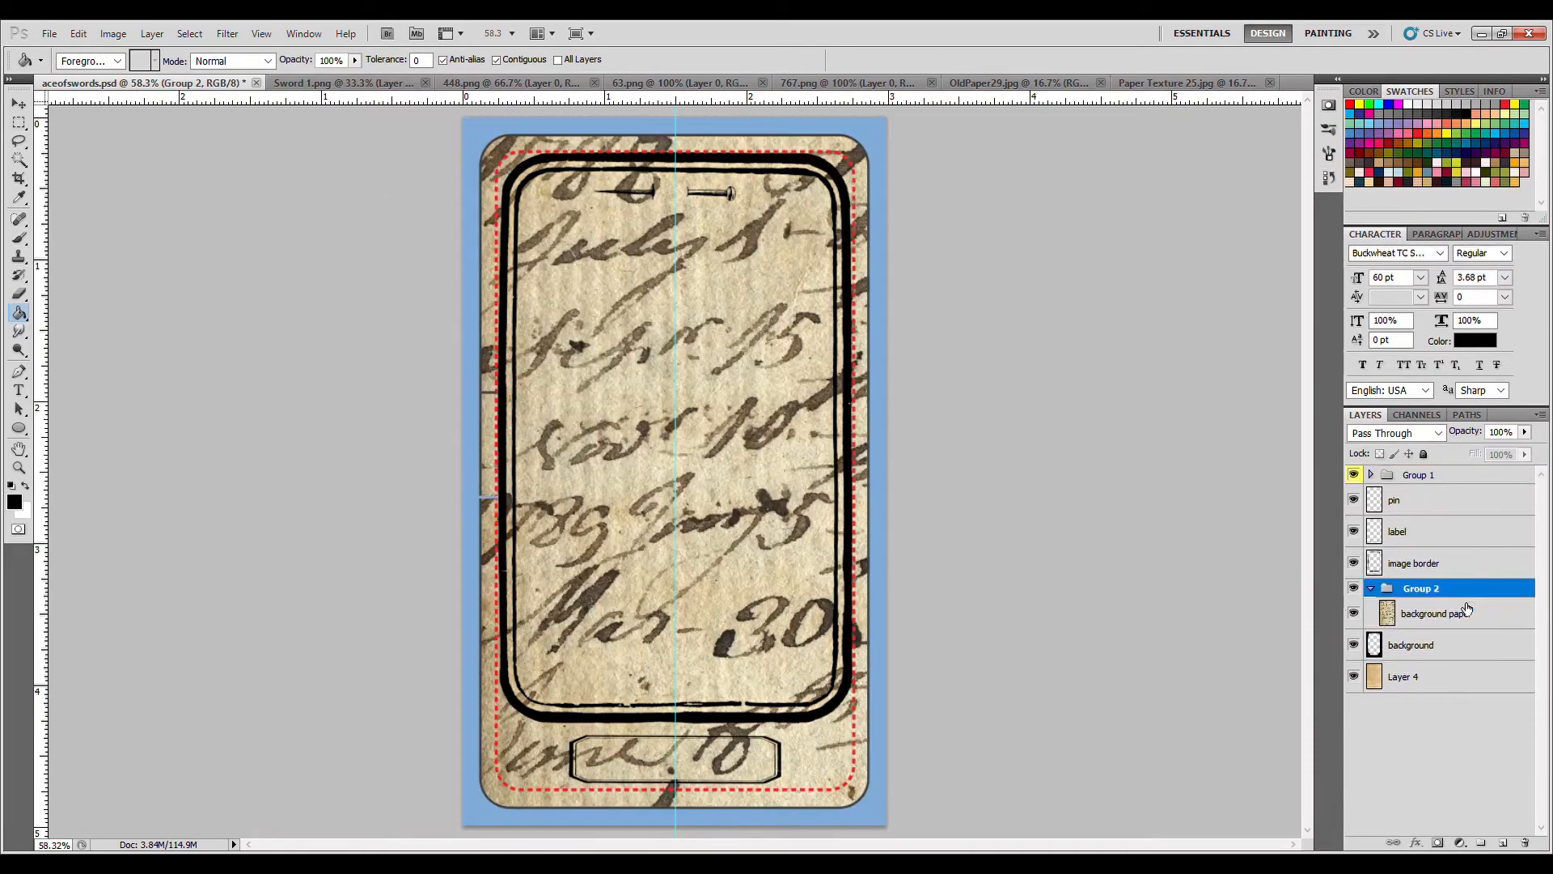
{"action": "key", "text": "ctrl+shift+g"}
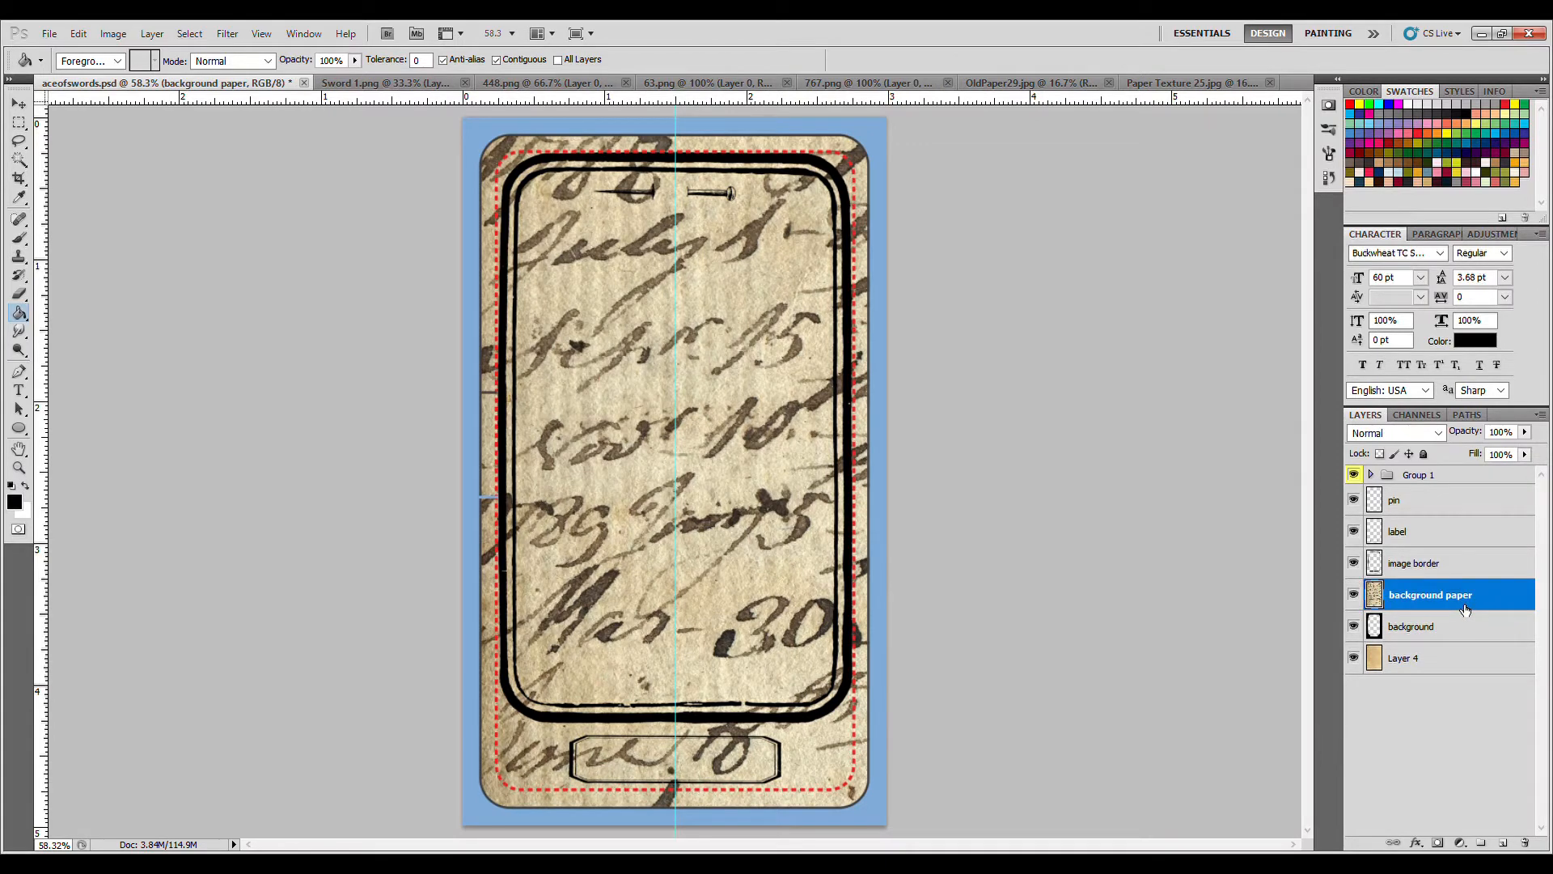
{"action": "left_click", "coordinate": [1466, 609], "text": "alt"}
{"action": "left_click", "coordinate": [1508, 730]}
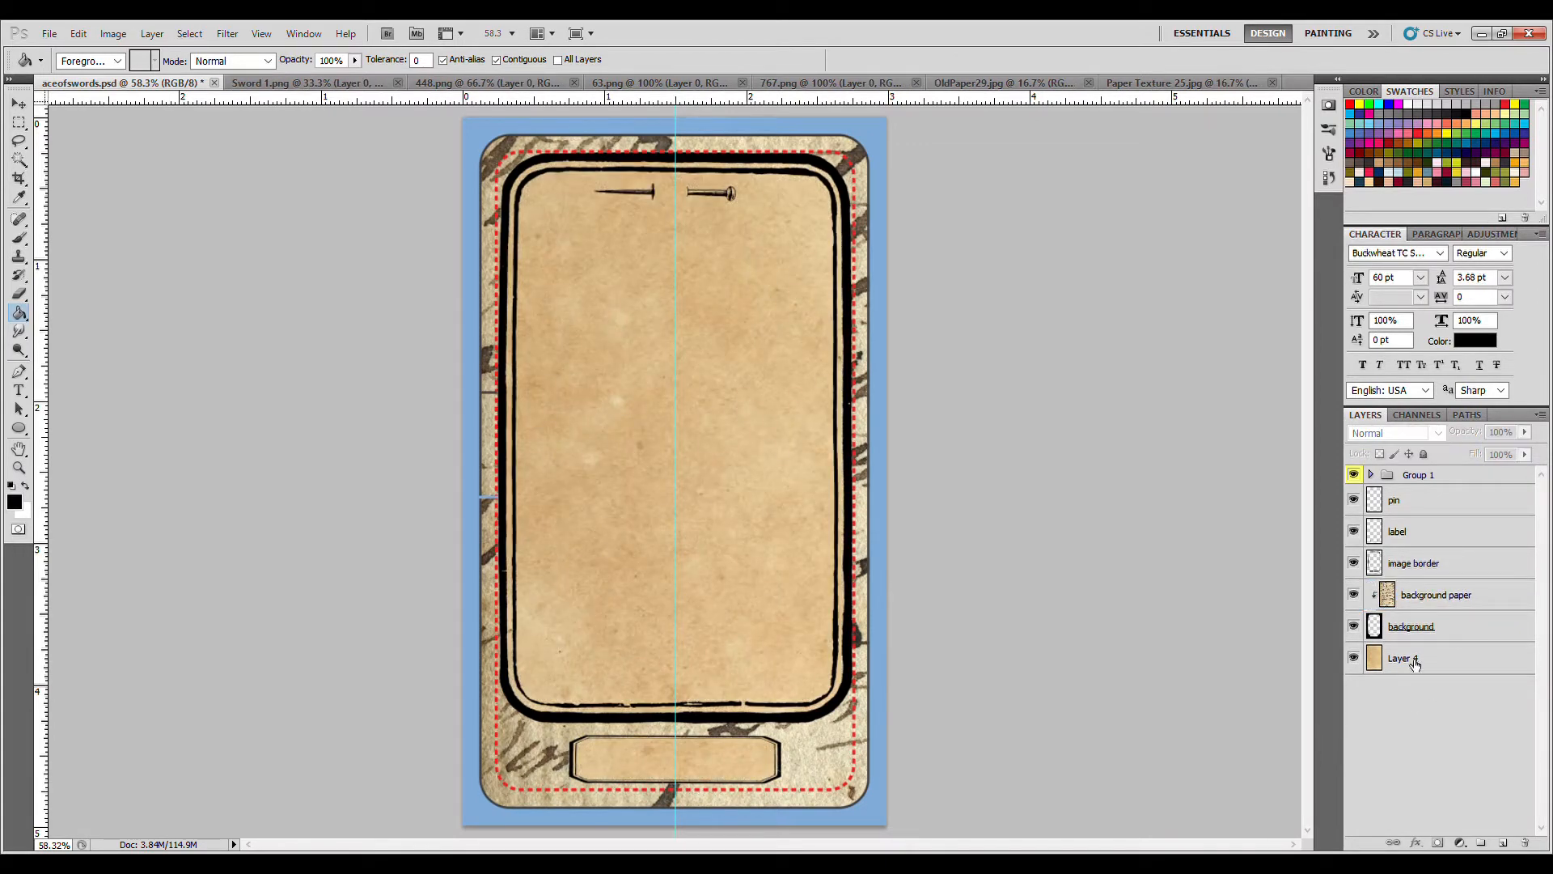
Step: Scale the background paper texture to 31.49% and position it so the handwriting covers the whole card surround
{"action": "left_click", "coordinate": [1440, 668]}
{"action": "left_click", "coordinate": [1440, 594]}
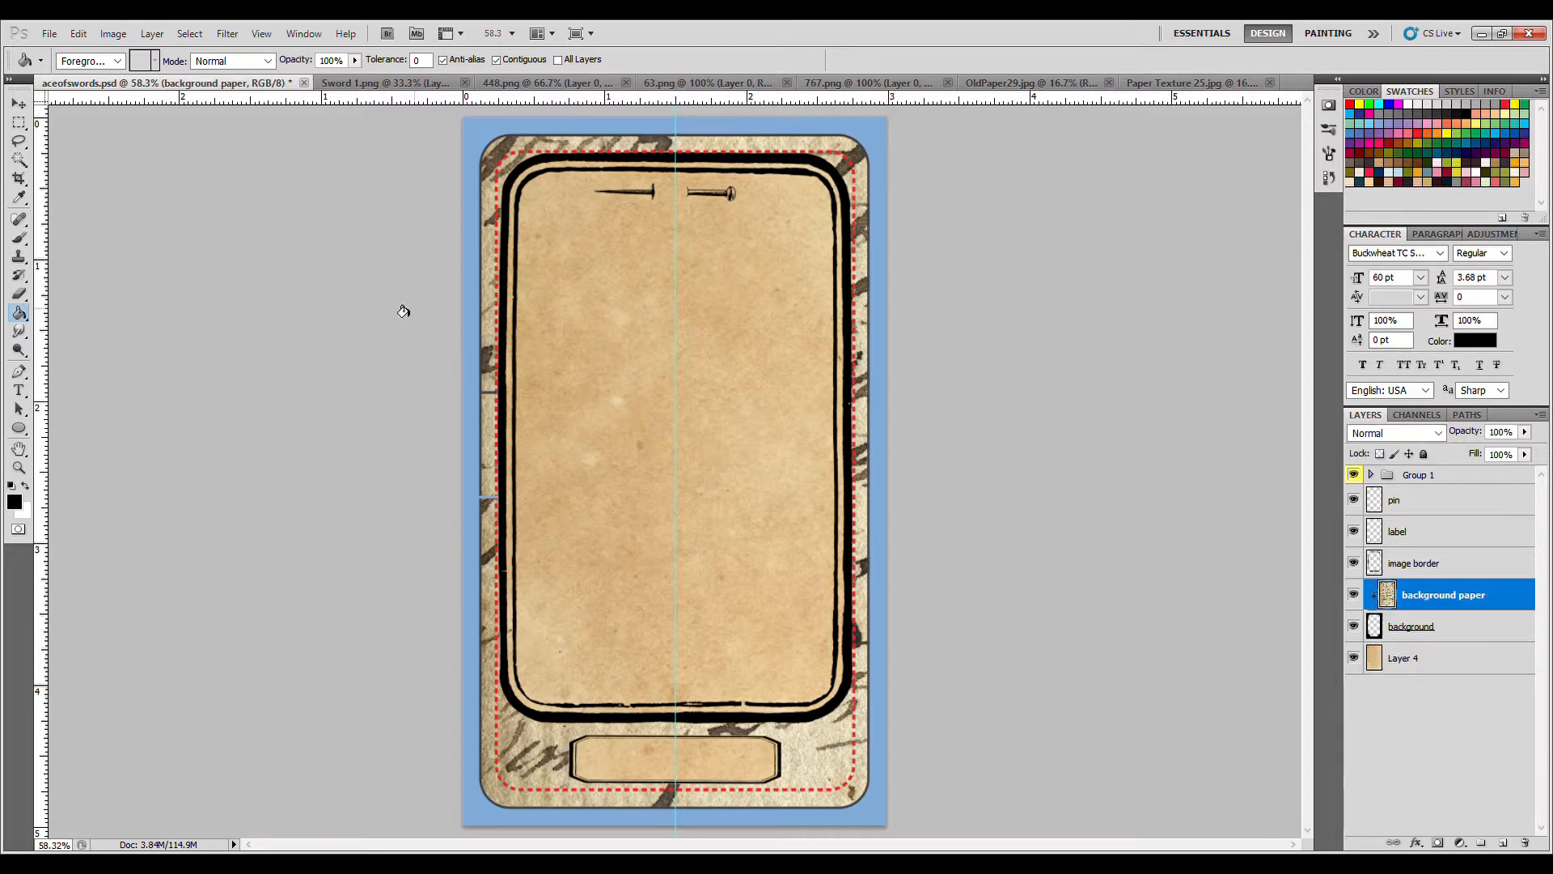
{"action": "key", "text": "v"}
{"action": "key", "text": "ctrl+t"}
{"action": "left_click_drag", "start_coordinate": [299, 118], "coordinate": [737, 734]}
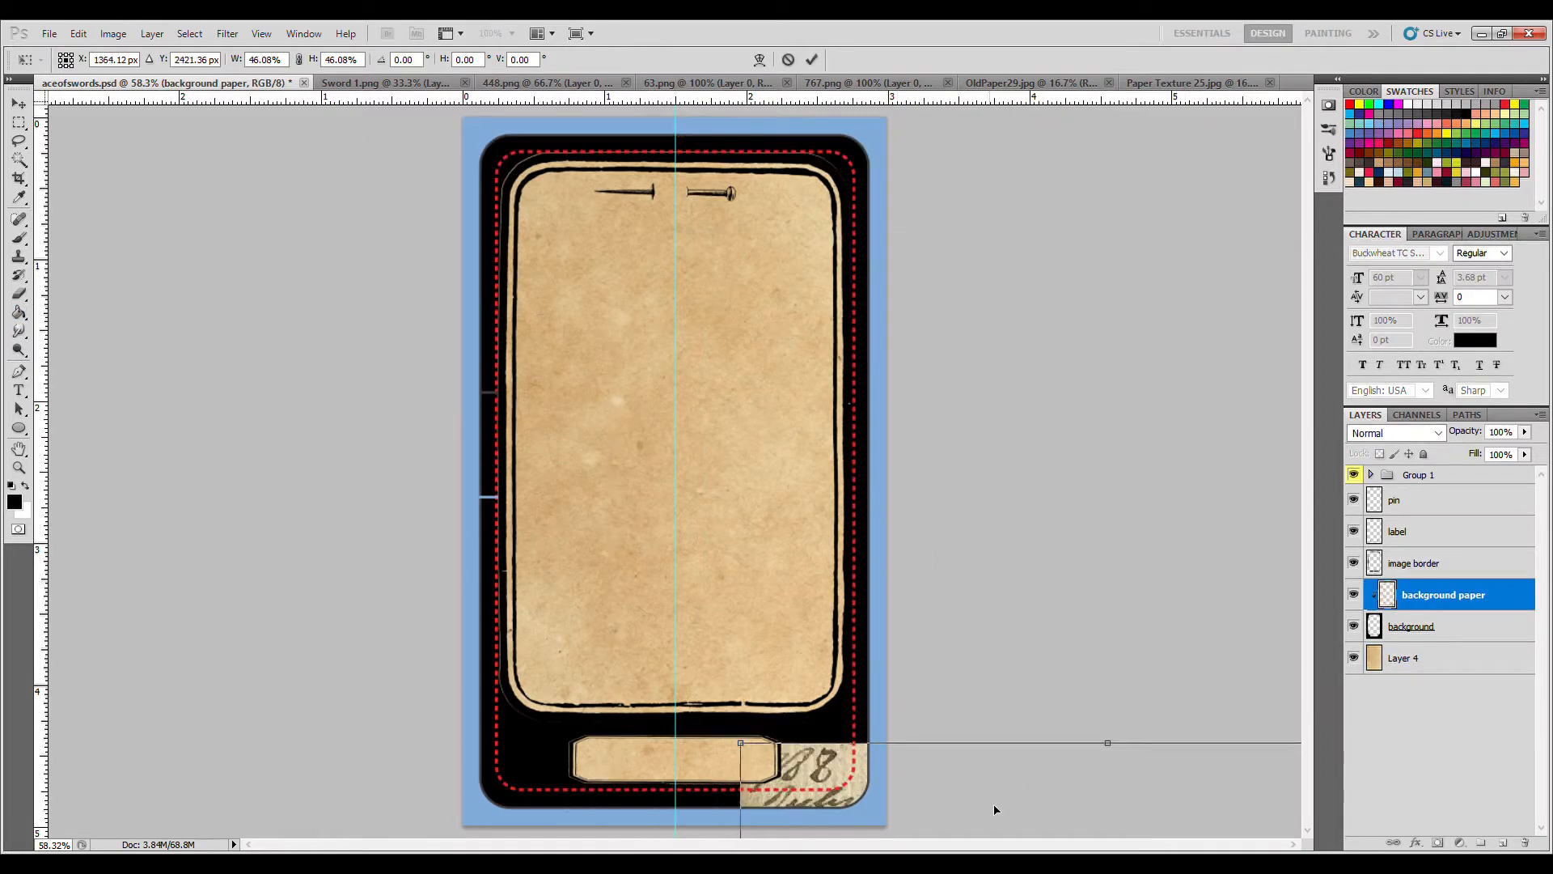
{"action": "left_click_drag", "start_coordinate": [991, 803], "coordinate": [625, 168]}
{"action": "left_click_drag", "start_coordinate": [381, 119], "coordinate": [628, 469]}
{"action": "left_click_drag", "start_coordinate": [894, 702], "coordinate": [732, 357]}
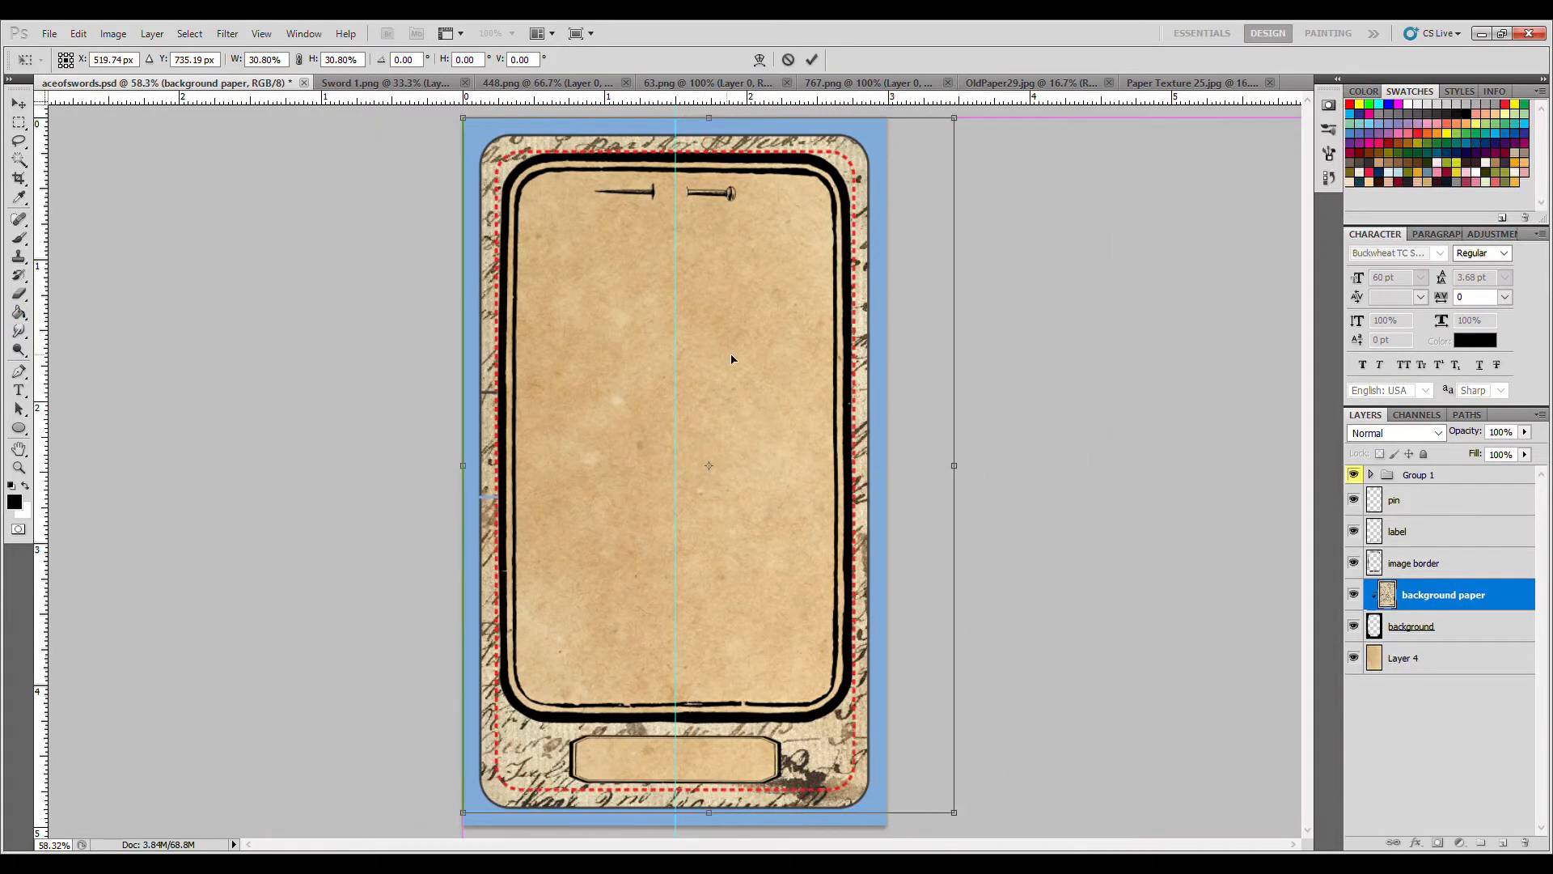
{"action": "left_click_drag", "start_coordinate": [954, 824], "coordinate": [973, 831]}
{"action": "left_click_drag", "start_coordinate": [912, 631], "coordinate": [834, 631]}
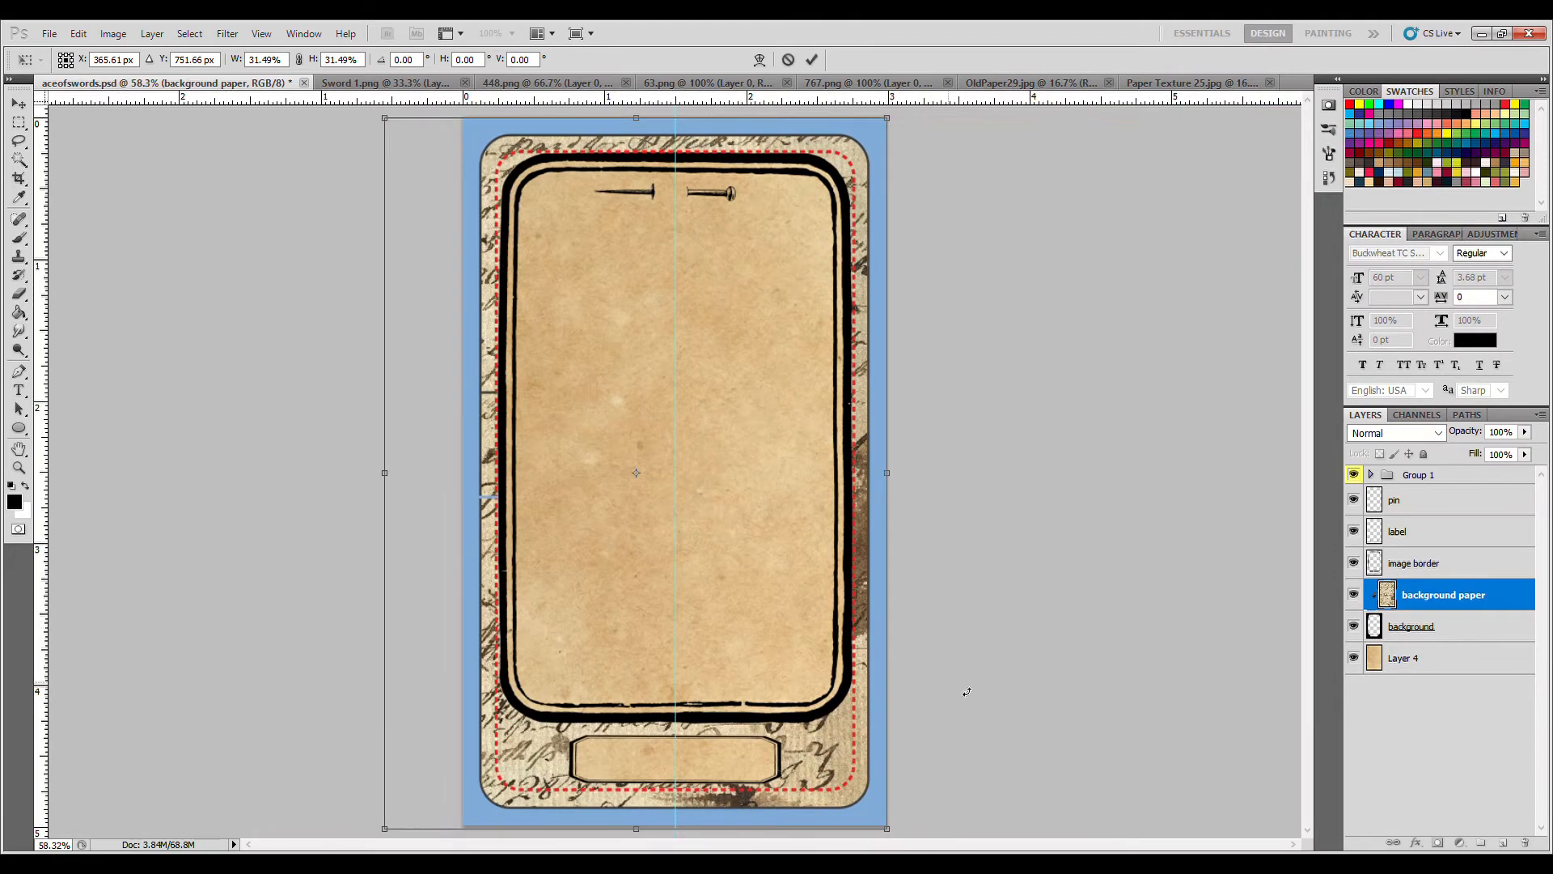
{"action": "key", "text": "Return"}
Step: Lower the opacity of the old paper texture on Layer 4 to 67%
{"action": "left_click", "coordinate": [1452, 656]}
{"action": "left_click_drag", "start_coordinate": [1524, 434], "coordinate": [1493, 452]}
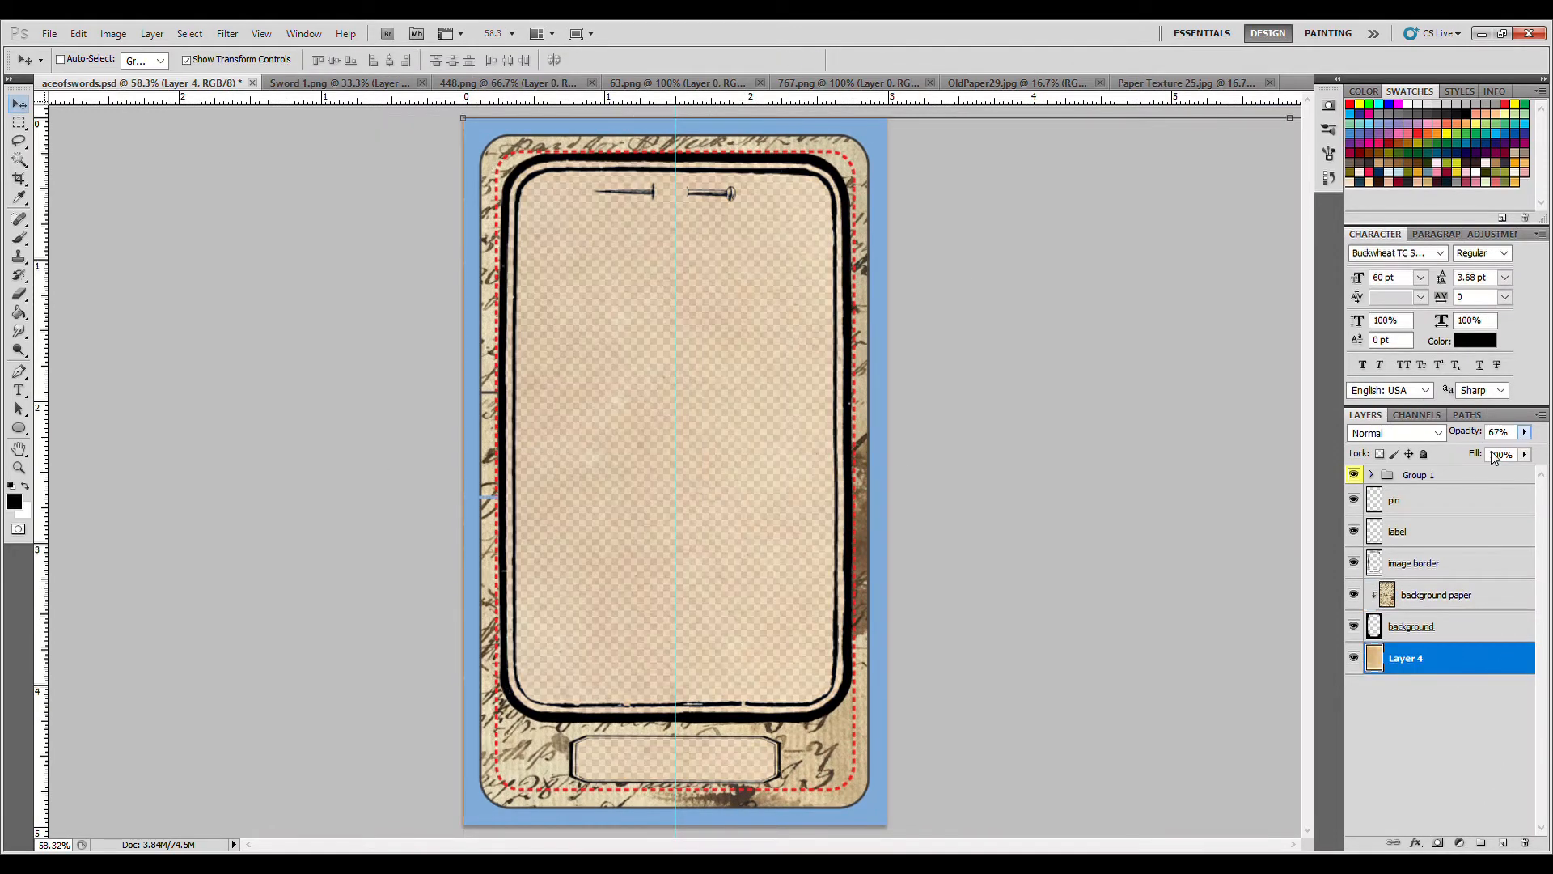
{"action": "left_click", "coordinate": [1471, 745]}
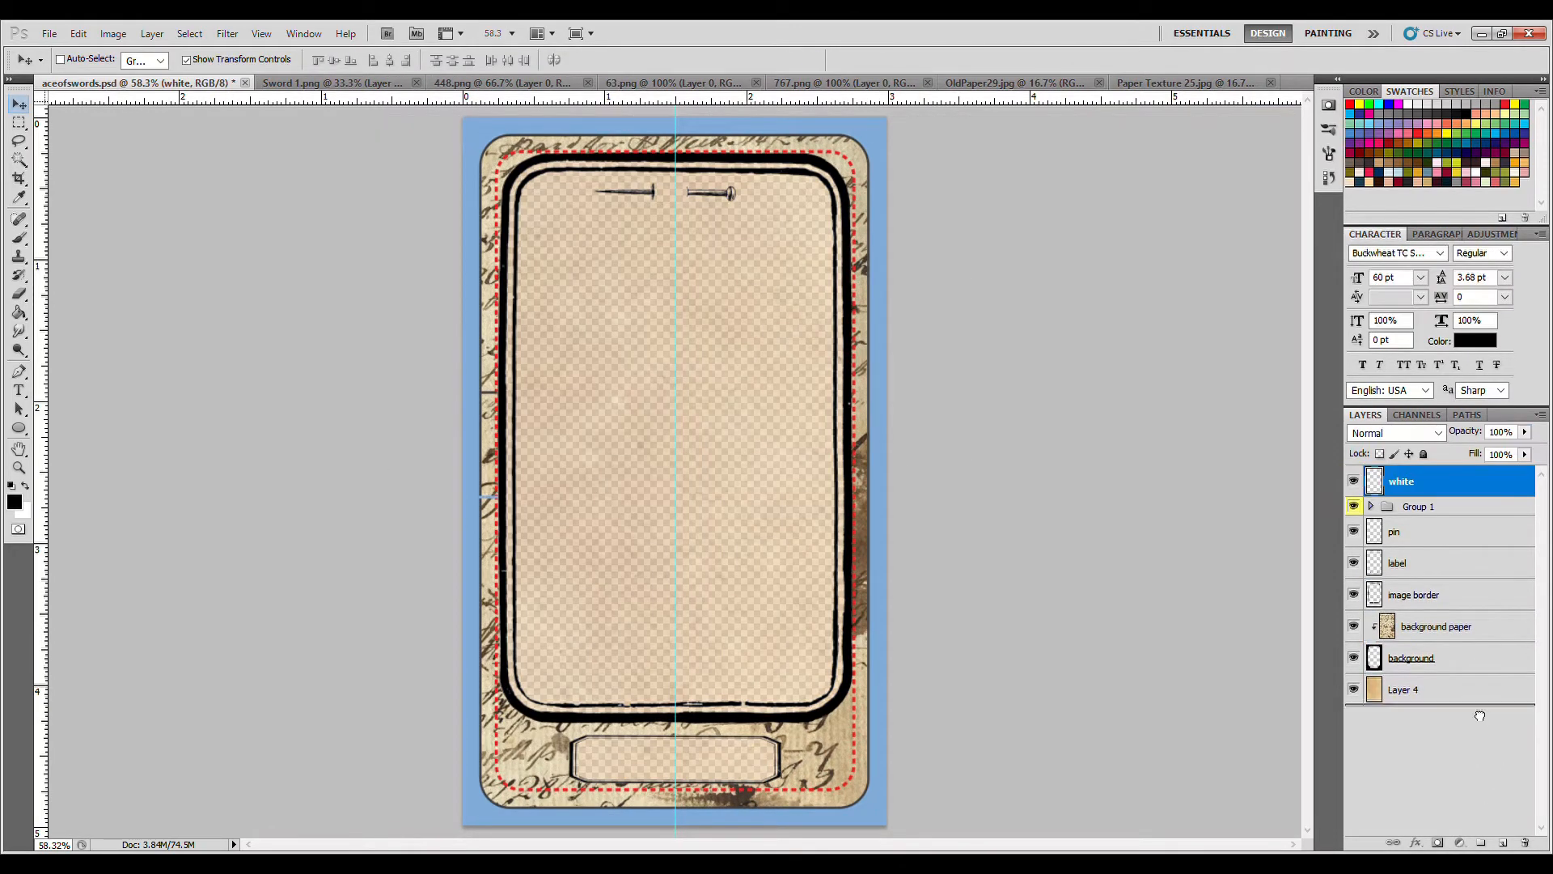
Step: Move the new layer named "white" beneath all other layers and fill it with white
{"action": "key", "text": "ctrl+shift+bracketleft"}
{"action": "left_click", "coordinate": [25, 487]}
{"action": "left_click", "coordinate": [18, 313]}
{"action": "left_click", "coordinate": [628, 420]}
{"action": "left_click", "coordinate": [1450, 668]}
{"action": "left_click", "coordinate": [1452, 744]}
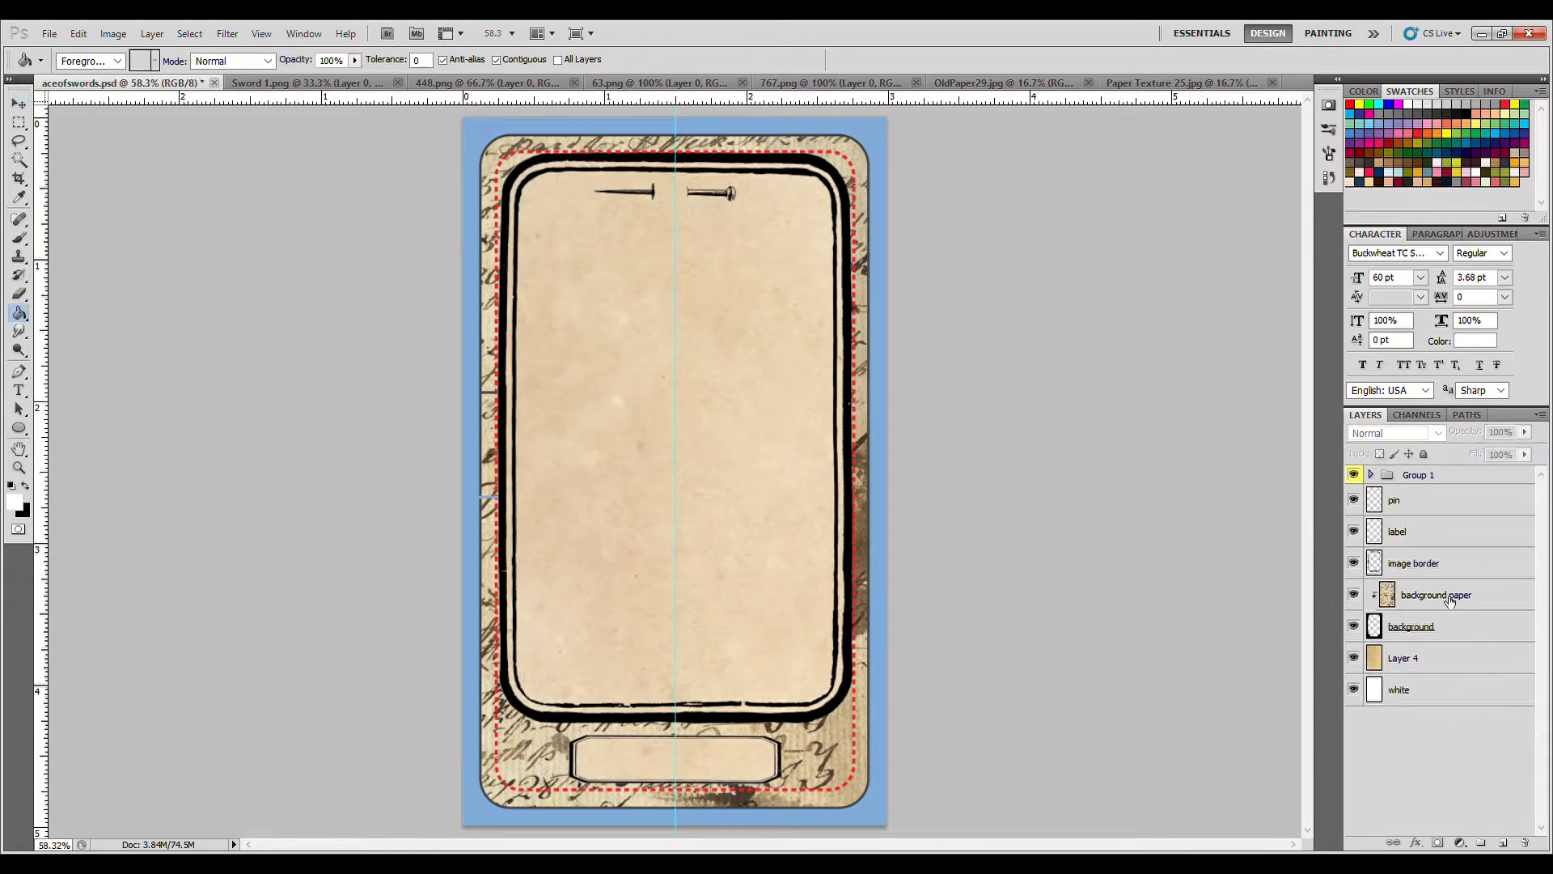
{"action": "left_click", "coordinate": [1451, 597]}
{"action": "left_click", "coordinate": [1452, 671]}
{"action": "left_click", "coordinate": [1407, 433]}
{"action": "left_click", "coordinate": [1388, 122]}
{"action": "left_click", "coordinate": [1449, 695]}
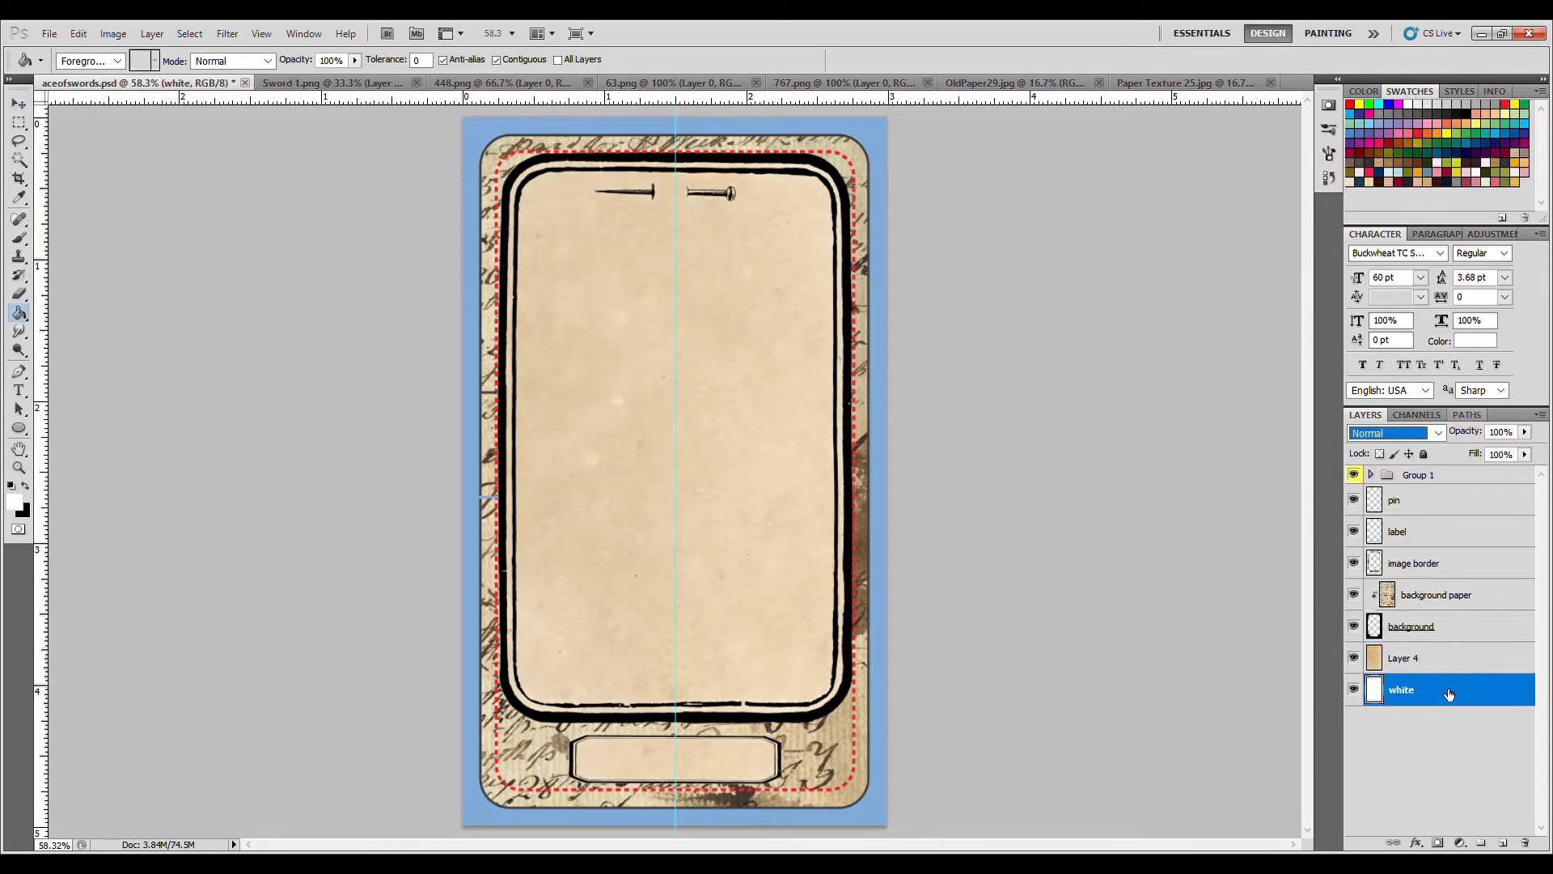
{"action": "left_click", "coordinate": [1451, 663]}
{"action": "left_click", "coordinate": [1523, 727]}
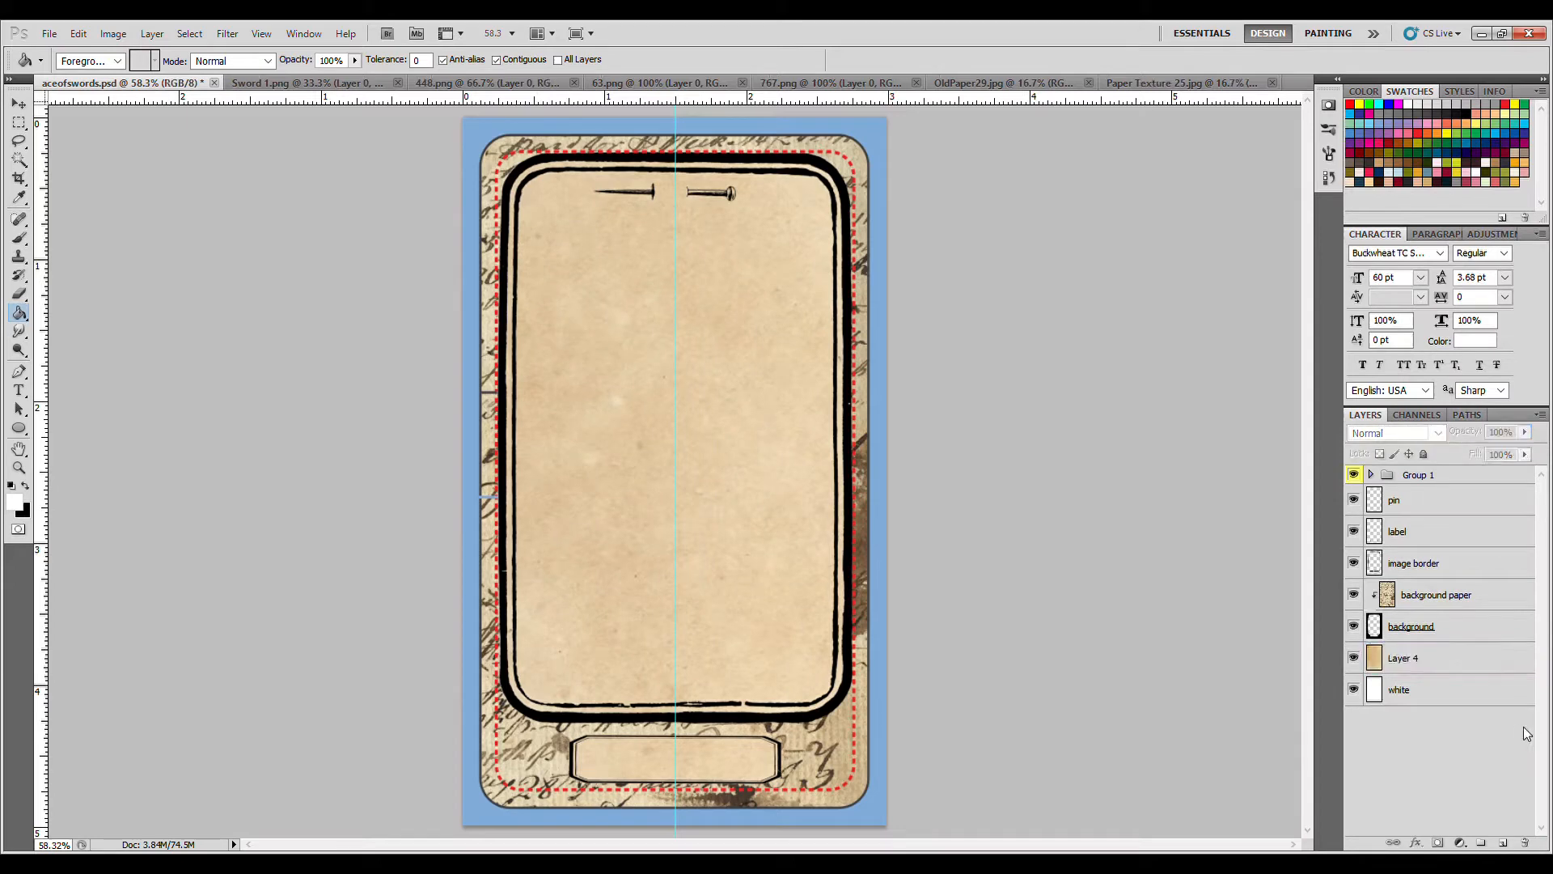
{"action": "left_click", "coordinate": [1358, 659]}
{"action": "left_click", "coordinate": [1356, 660]}
Step: Close the OldPaper29.jpg, Paper Texture 25.jpg and 767.png documents
{"action": "left_click", "coordinate": [1089, 82]}
{"action": "left_click", "coordinate": [1159, 82]}
{"action": "left_click", "coordinate": [943, 85]}
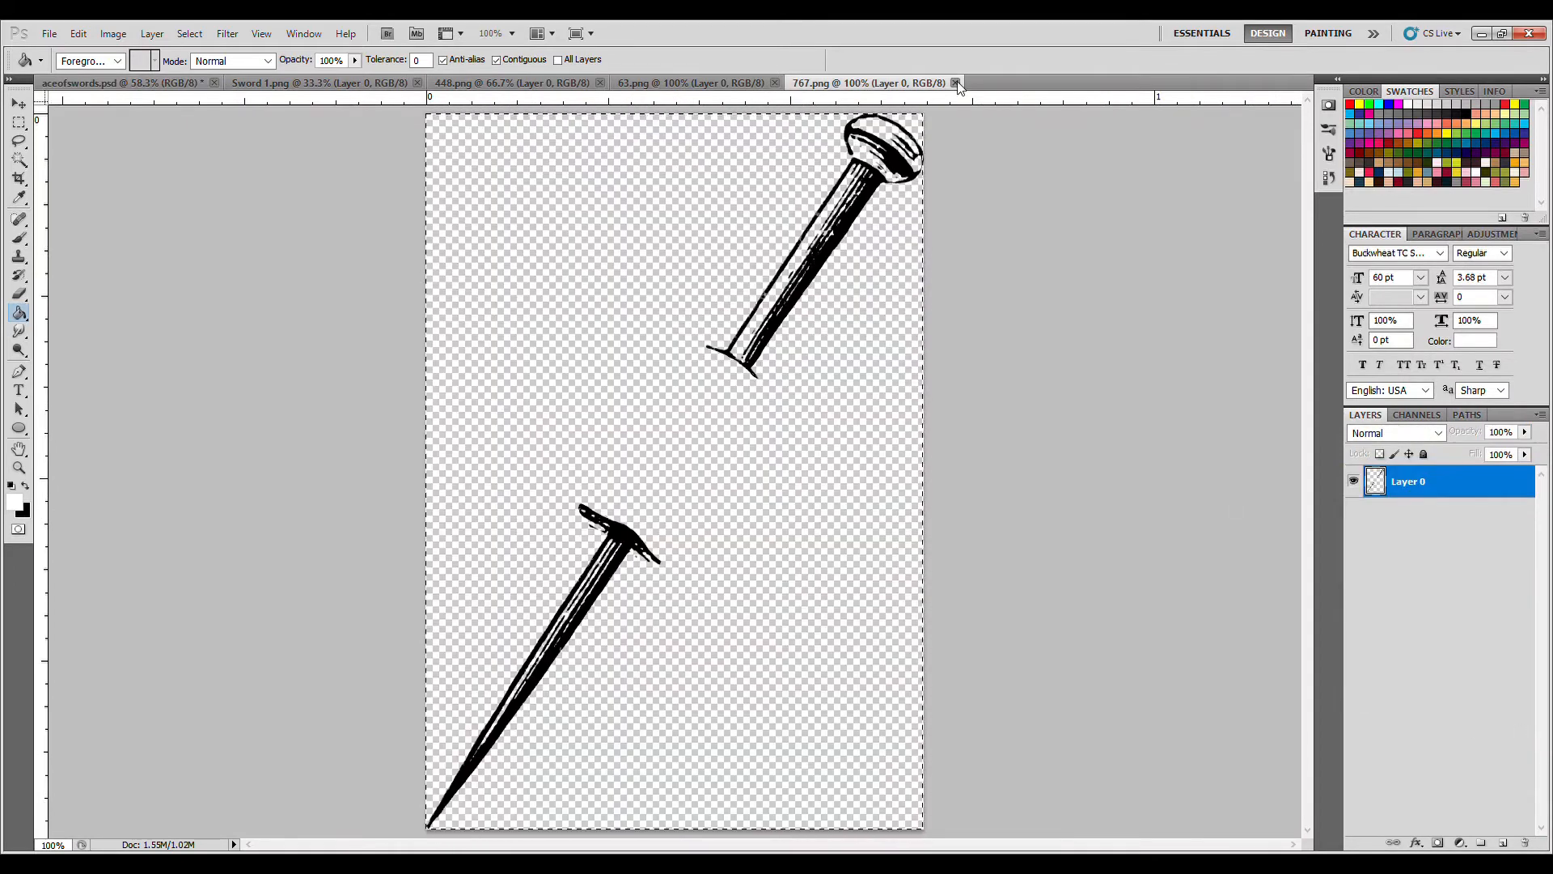
{"action": "left_click", "coordinate": [956, 82]}
Step: Copy the entire pointing hand drawing from 63.png and paste it into the aceofswords.psd card
{"action": "left_click", "coordinate": [761, 87]}
{"action": "left_click", "coordinate": [19, 123]}
{"action": "key", "text": "ctrl+a"}
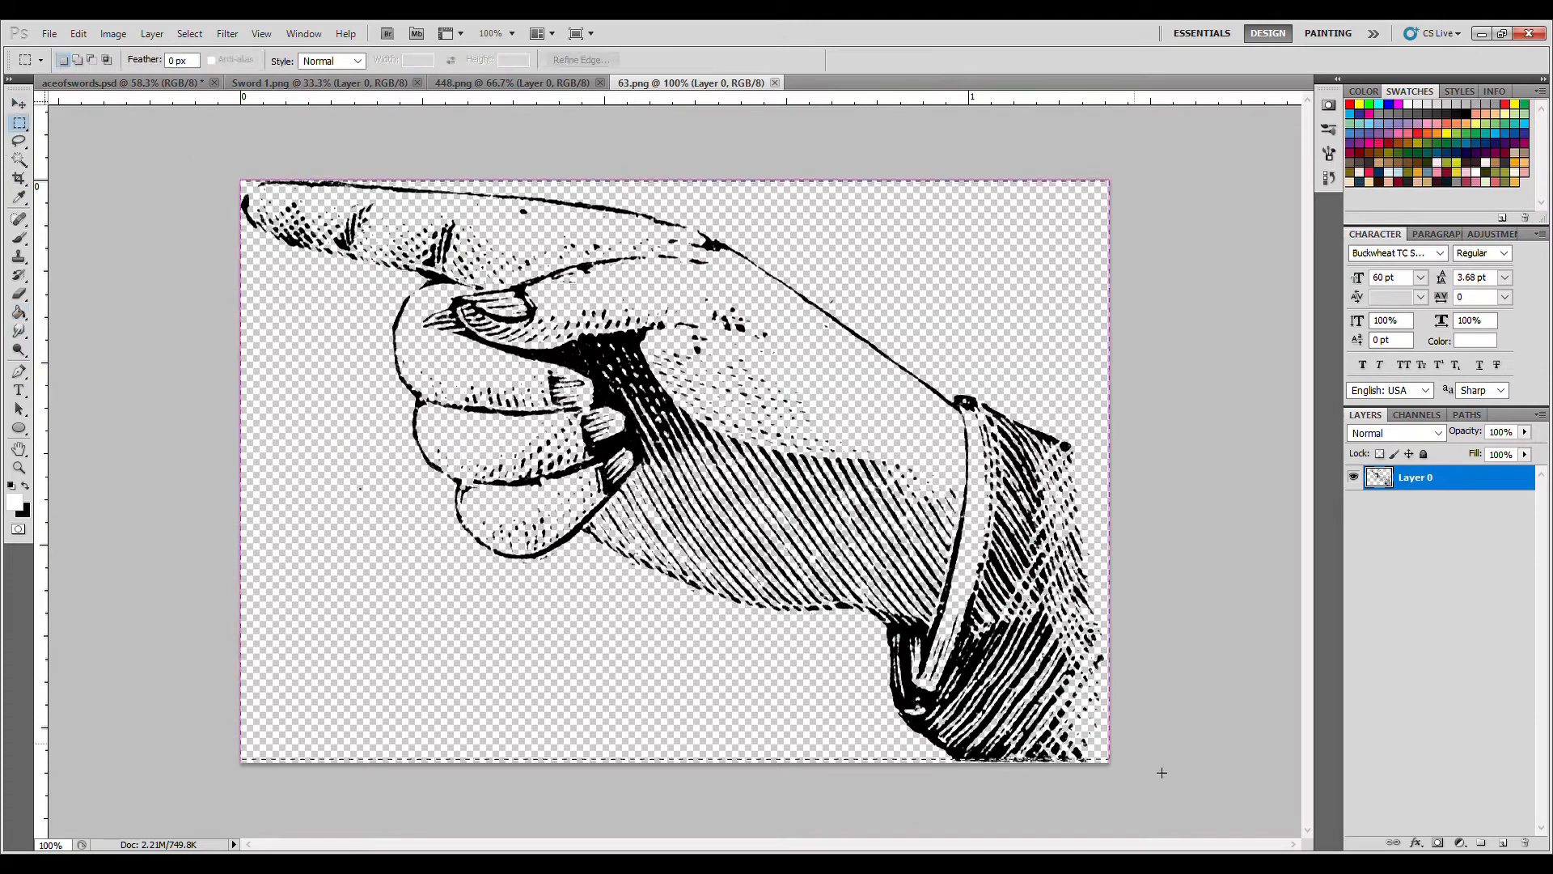
{"action": "key", "text": "ctrl+c"}
{"action": "left_click", "coordinate": [122, 83]}
{"action": "key", "text": "ctrl+v"}
Step: Scale down the pasted hand and place it with its cuff in the lower right corner of the image frame
{"action": "key", "text": "ctrl+t"}
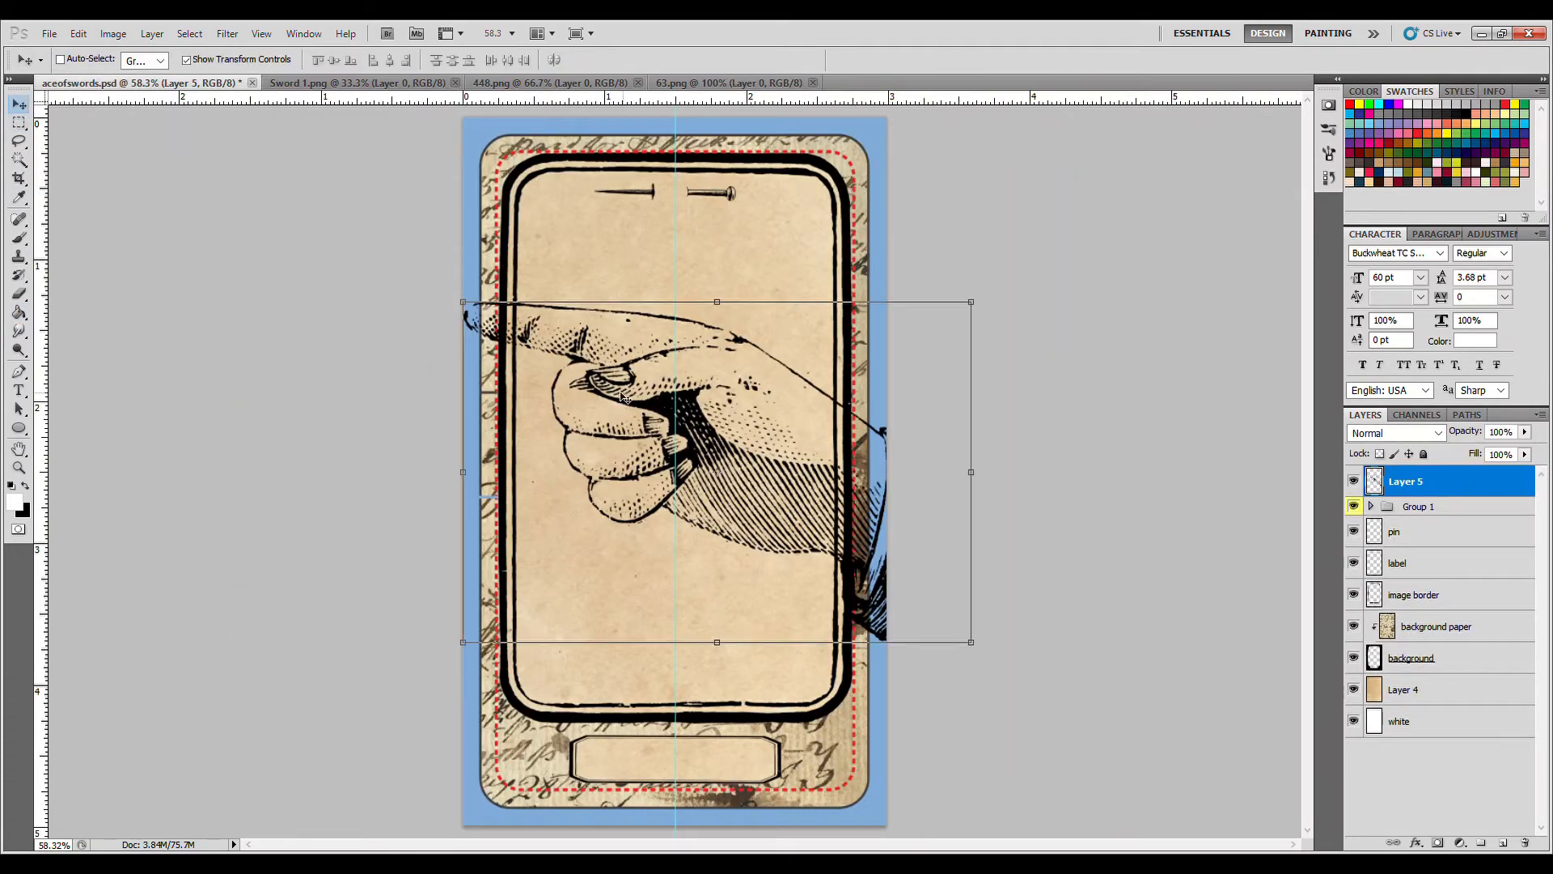
{"action": "left_click_drag", "start_coordinate": [468, 305], "coordinate": [666, 433]}
{"action": "left_click_drag", "start_coordinate": [811, 567], "coordinate": [705, 637]}
{"action": "key", "text": "Return"}
Step: Rename the hand drawing's layer "hand" and move it beneath the background layer, directly above Layer 4
{"action": "double_click", "coordinate": [1421, 487]}
{"action": "type", "text": "hand"}
{"action": "key", "text": "Return"}
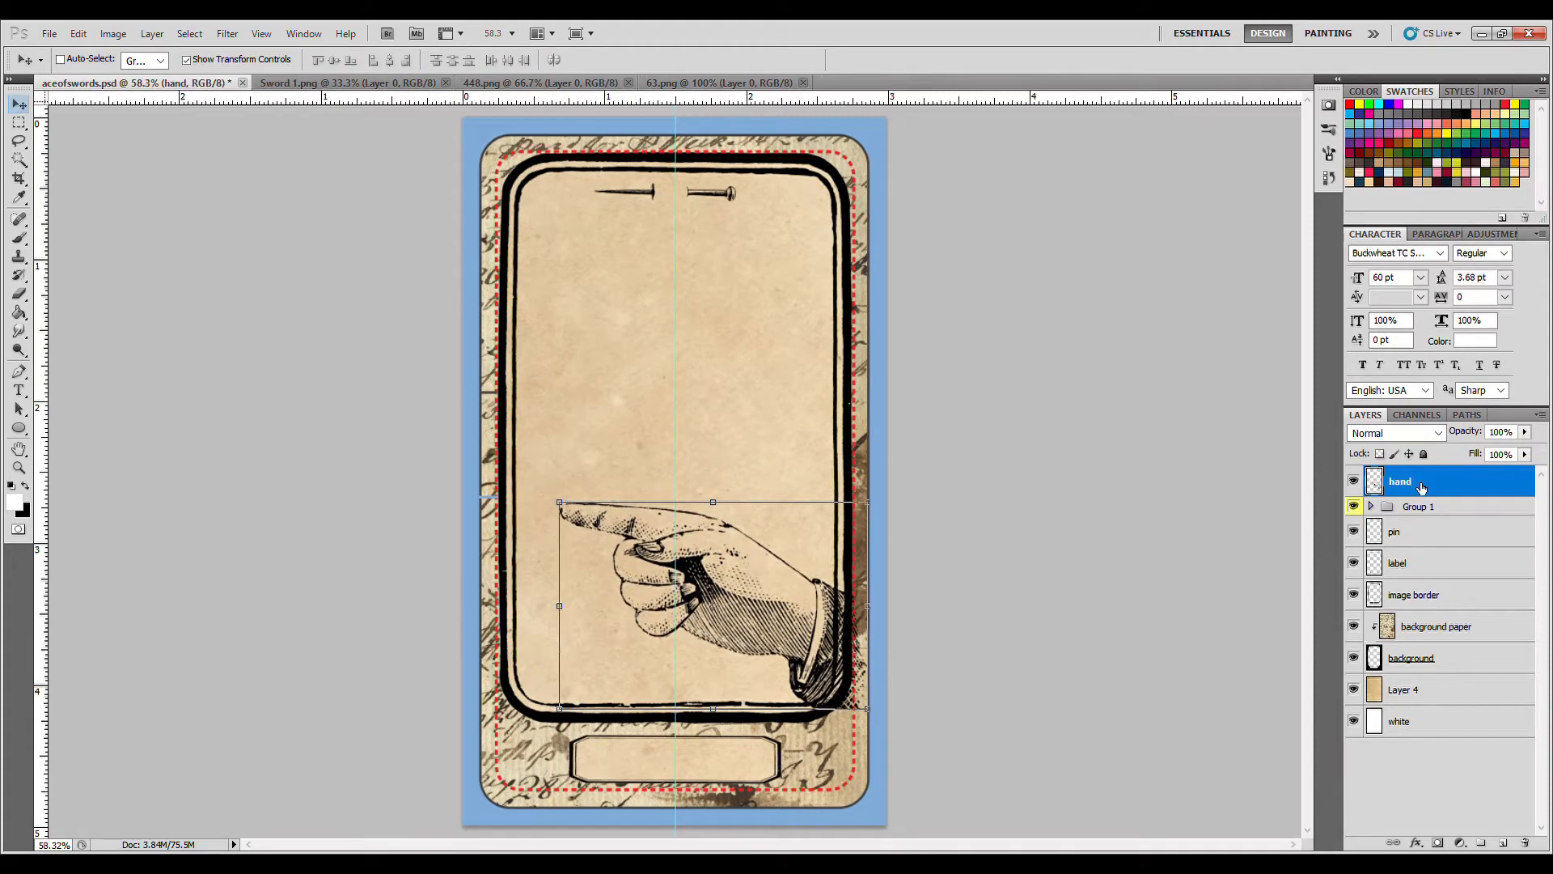
{"action": "left_click_drag", "start_coordinate": [1421, 487], "coordinate": [1535, 675]}
{"action": "left_click", "coordinate": [1480, 778]}
Step: Close 63.png, then copy the entire sword drawing from Sword 1.png into the card document
{"action": "left_click", "coordinate": [755, 84]}
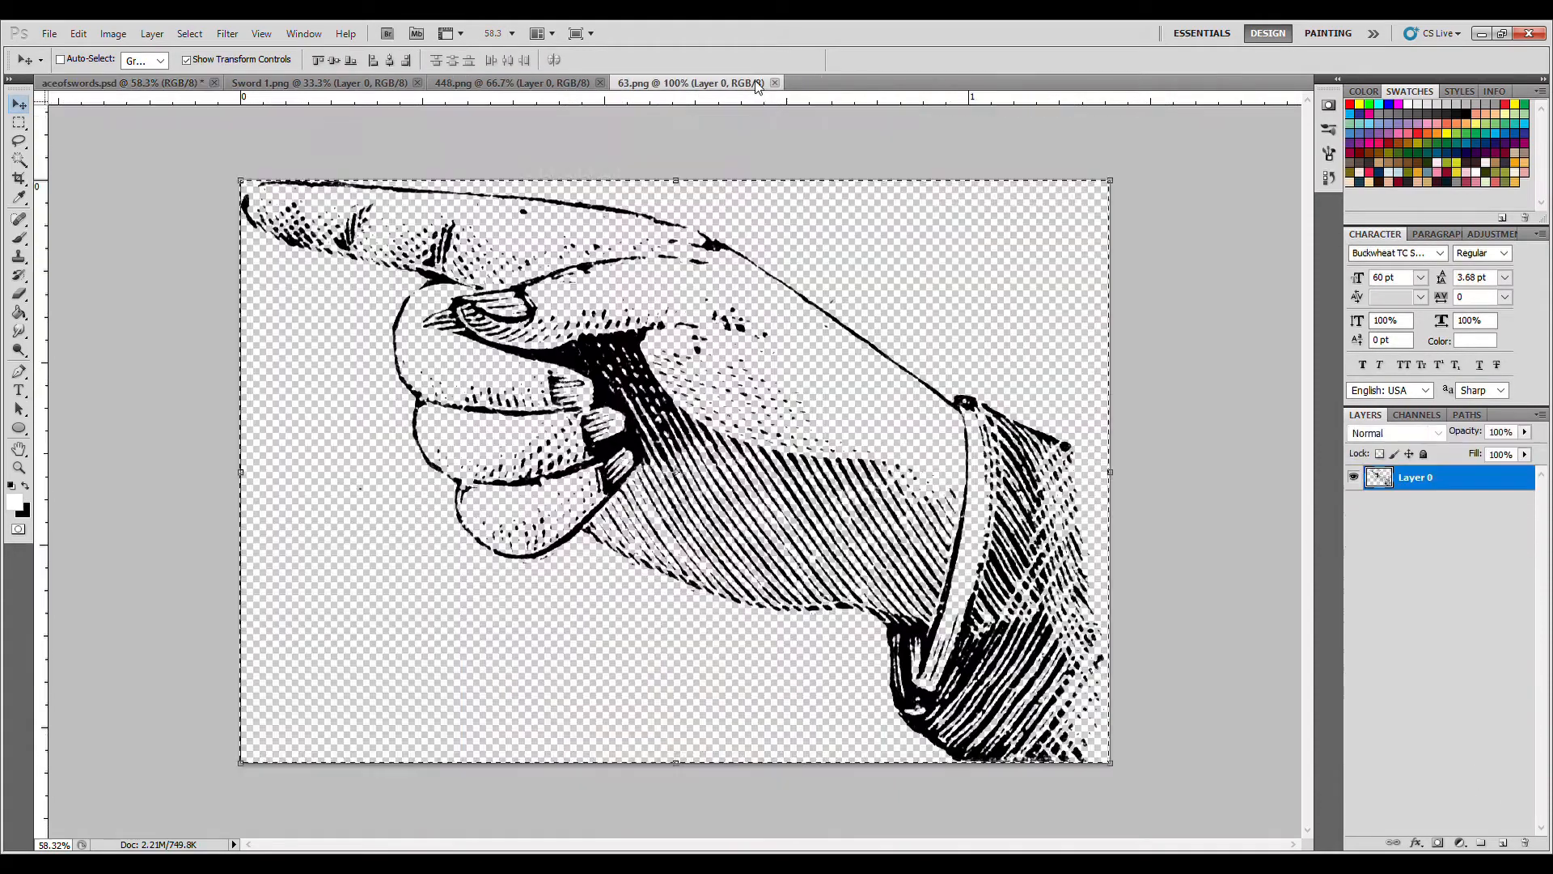
{"action": "left_click", "coordinate": [775, 84]}
{"action": "left_click", "coordinate": [355, 84]}
{"action": "key", "text": "m"}
{"action": "left_click_drag", "start_coordinate": [133, 377], "coordinate": [1255, 612]}
{"action": "key", "text": "ctrl+c"}
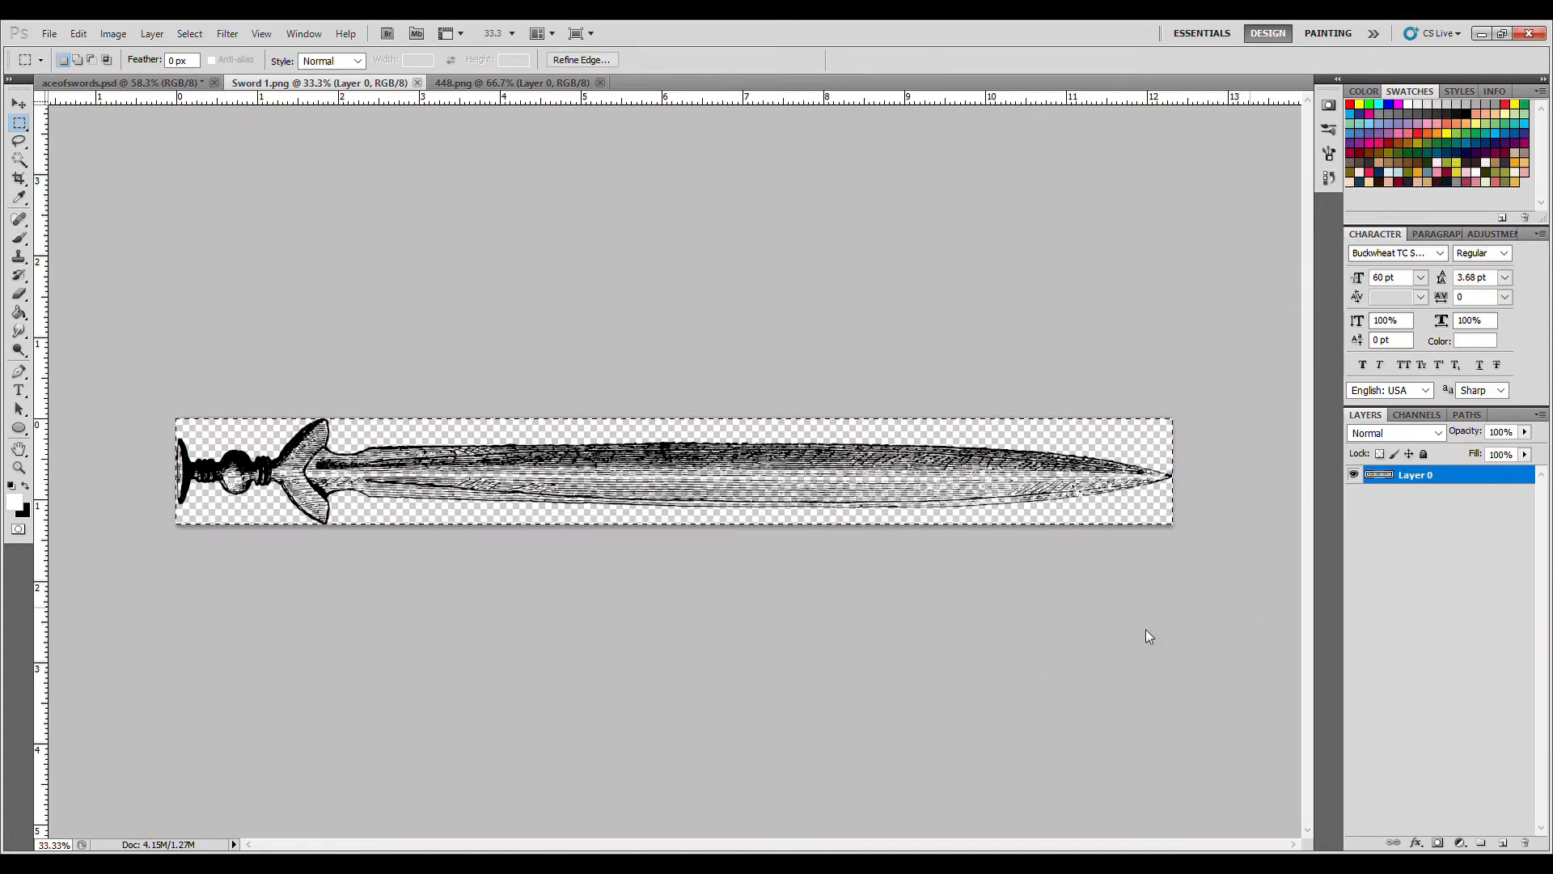
{"action": "key", "text": "ctrl+shift+Tab"}
{"action": "key", "text": "ctrl+v"}
Step: Scale down the pasted sword, rotate it almost upright with the blade pointing up, and place its hilt over the hand
{"action": "key", "text": "v"}
{"action": "left_click_drag", "start_coordinate": [466, 391], "coordinate": [812, 425]}
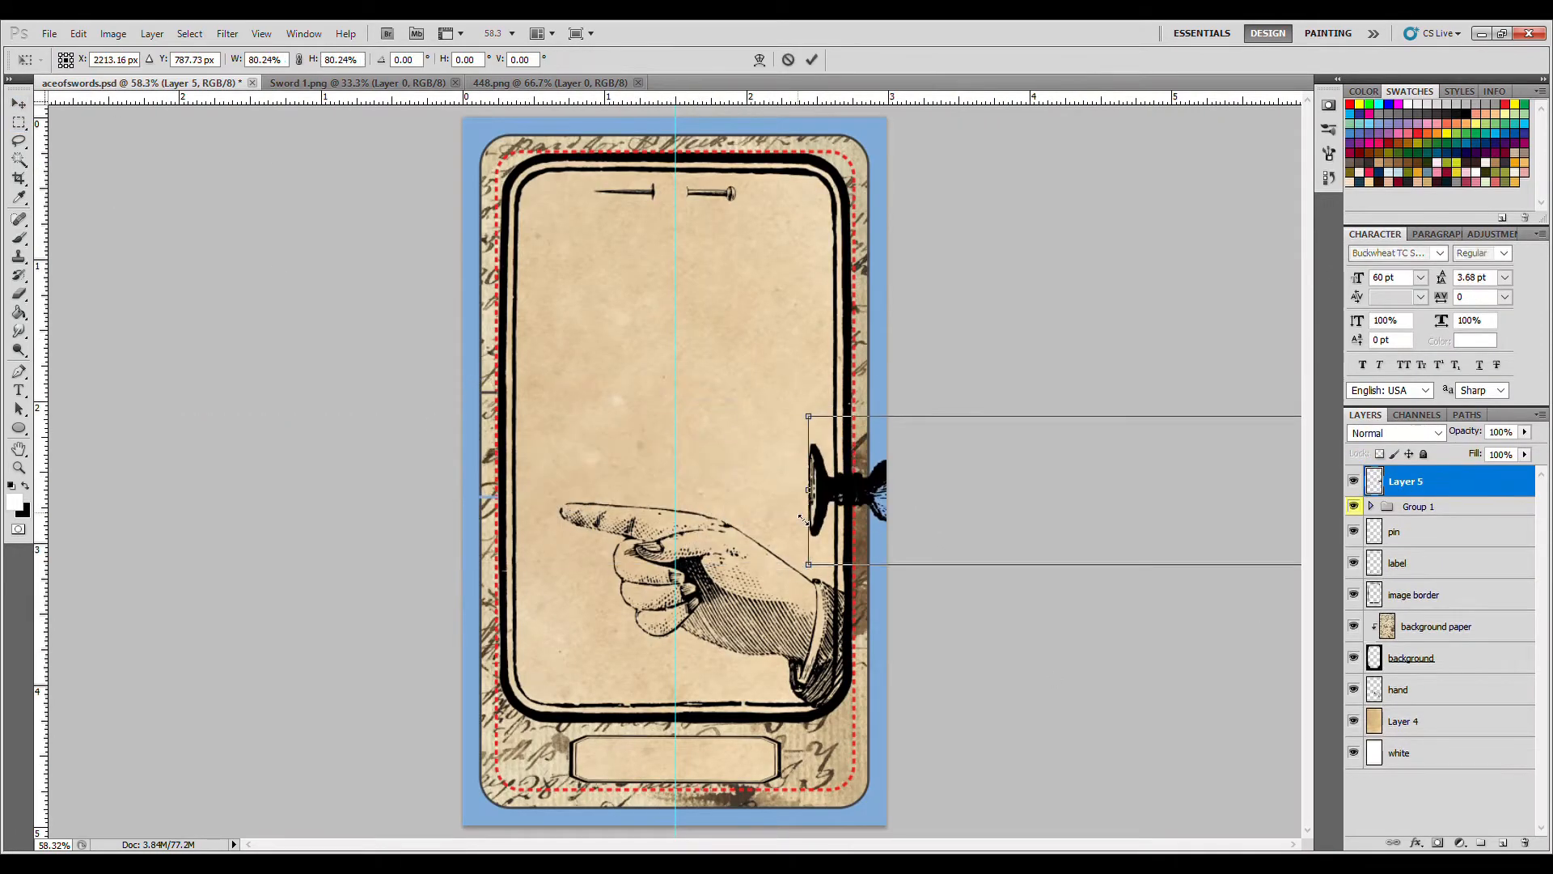
{"action": "left_click_drag", "start_coordinate": [910, 469], "coordinate": [616, 483]}
{"action": "left_click_drag", "start_coordinate": [517, 435], "coordinate": [1157, 603]}
{"action": "left_click_drag", "start_coordinate": [1215, 538], "coordinate": [541, 476]}
{"action": "left_click_drag", "start_coordinate": [452, 510], "coordinate": [833, 813]}
{"action": "left_click_drag", "start_coordinate": [824, 745], "coordinate": [648, 678]}
{"action": "left_click_drag", "start_coordinate": [674, 792], "coordinate": [672, 523]}
{"action": "left_click_drag", "start_coordinate": [667, 474], "coordinate": [720, 524]}
{"action": "left_click_drag", "start_coordinate": [716, 662], "coordinate": [726, 572]}
Step: Scale the hand layer to about 83% and position its cuff against the frame's lower right corner
{"action": "left_click", "coordinate": [1446, 692]}
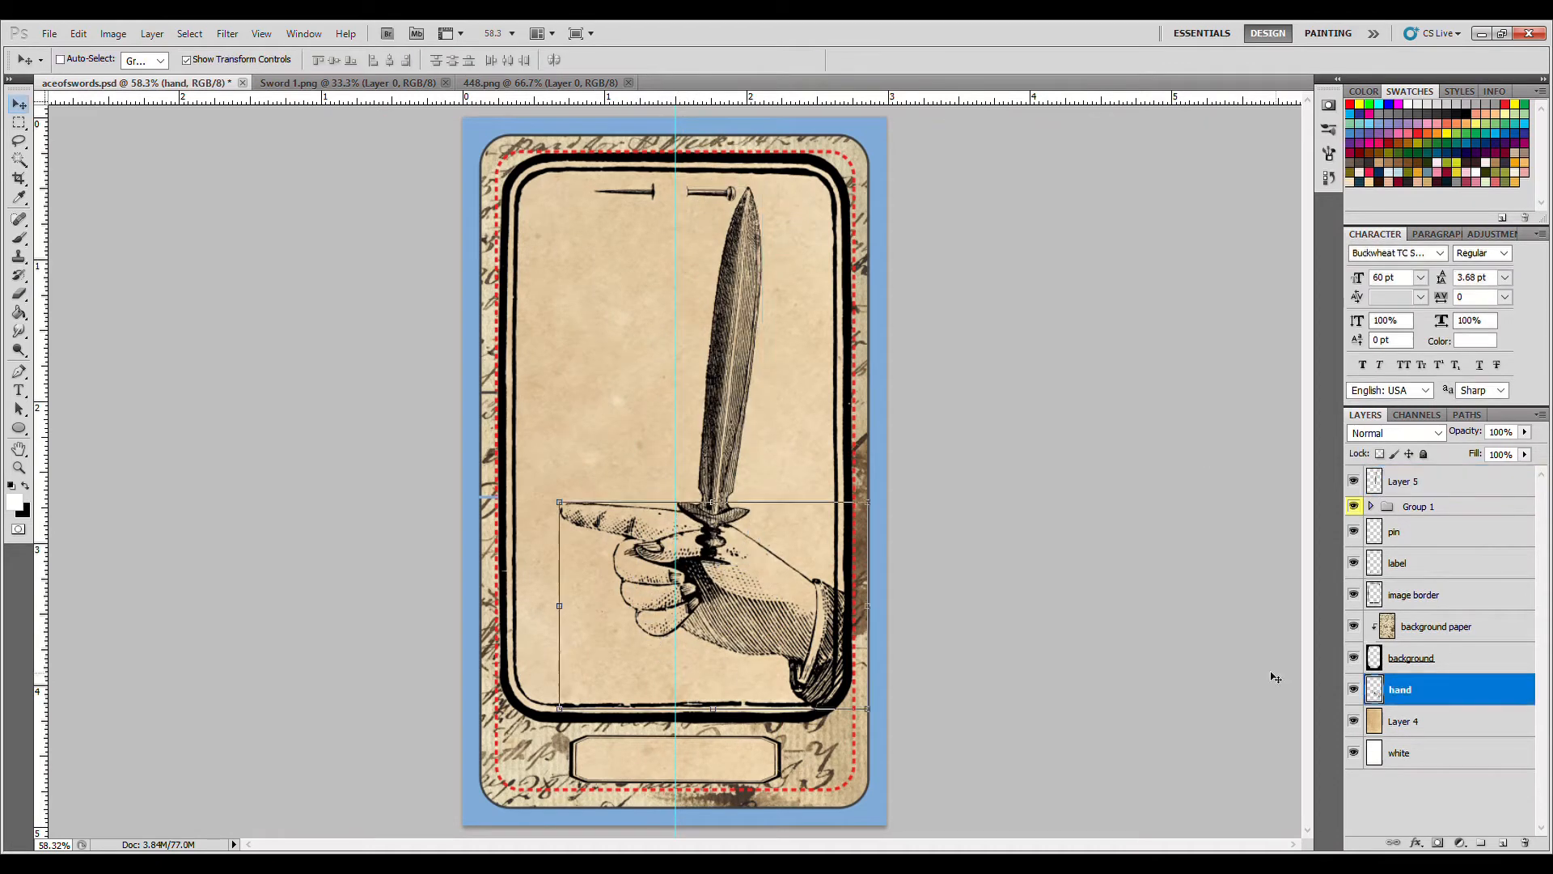
{"action": "key", "text": "ctrl+t"}
{"action": "left_click_drag", "start_coordinate": [559, 502], "coordinate": [670, 577]}
{"action": "left_click_drag", "start_coordinate": [795, 631], "coordinate": [719, 603]}
{"action": "left_click_drag", "start_coordinate": [791, 681], "coordinate": [862, 718]}
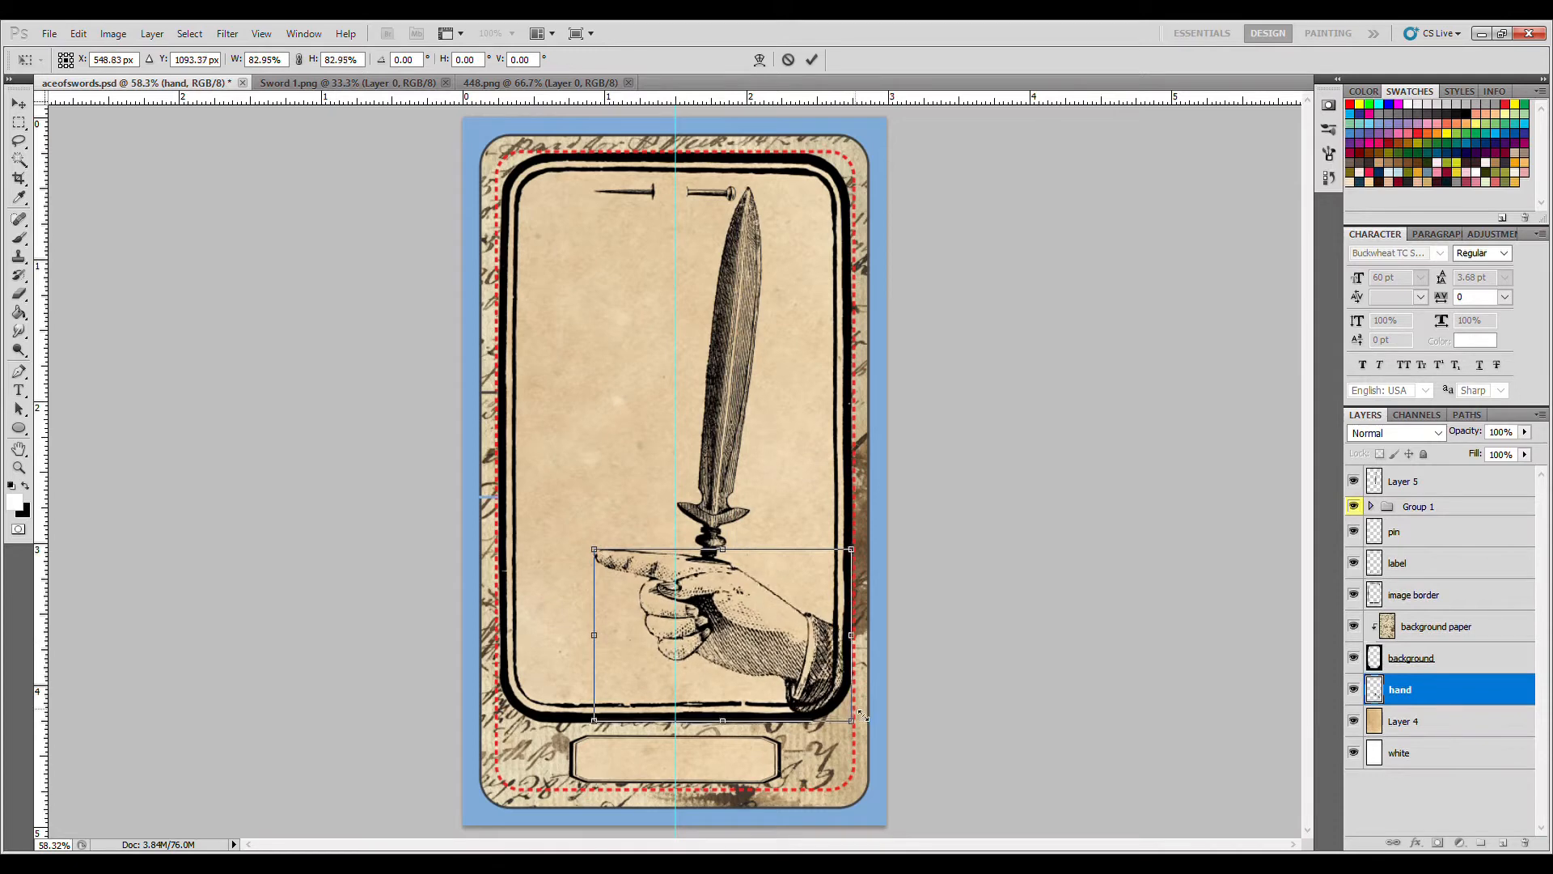
{"action": "left_click_drag", "start_coordinate": [740, 627], "coordinate": [813, 583]}
{"action": "left_click", "coordinate": [814, 59]}
Step: Rename the sword drawing's layer "sword"
{"action": "left_click", "coordinate": [1434, 483]}
{"action": "left_click", "coordinate": [1416, 485]}
{"action": "type", "text": "sword"}
{"action": "key", "text": "Return"}
Step: Move the sword's hilt over the fist, rotate the sword by -7.01° and stretch its height to 109.63%
{"action": "left_click_drag", "start_coordinate": [734, 521], "coordinate": [686, 572]}
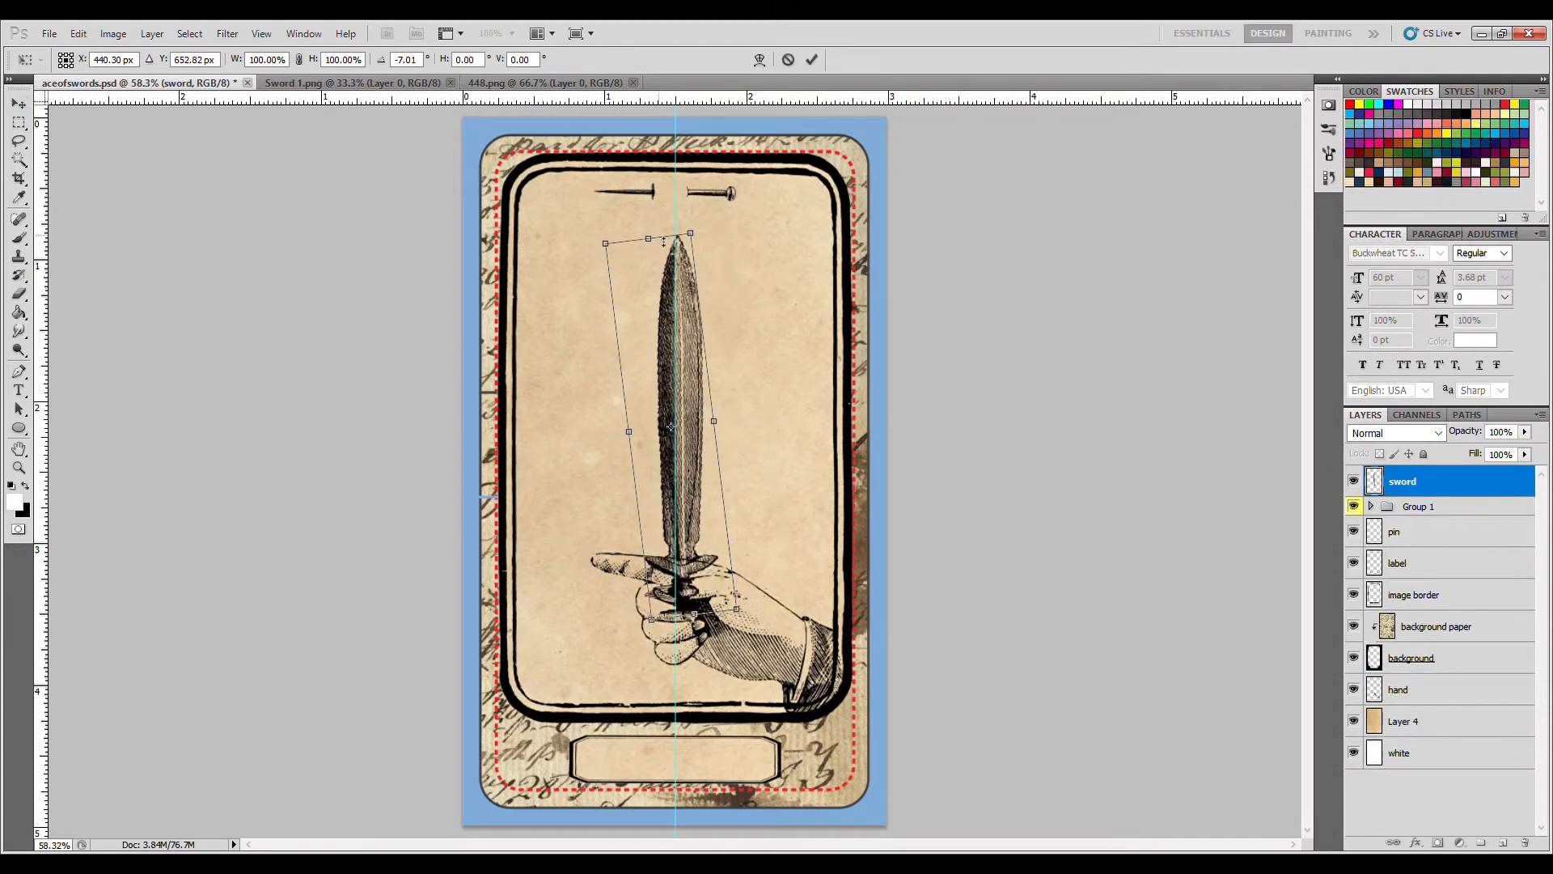
{"action": "left_click_drag", "start_coordinate": [664, 242], "coordinate": [662, 207]}
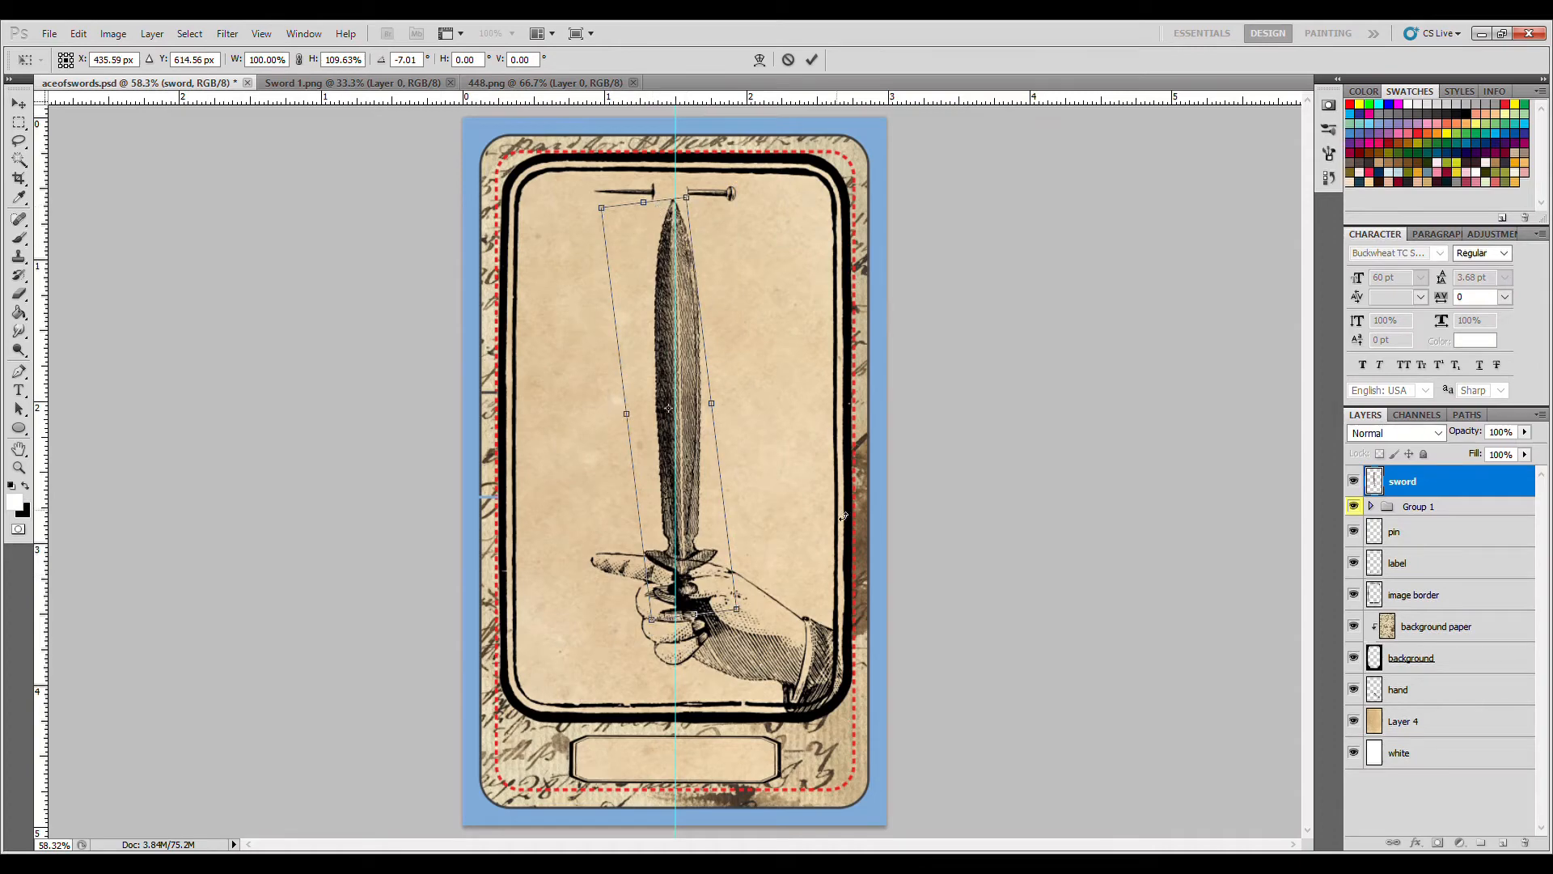
{"action": "left_click", "coordinate": [810, 63]}
Step: Try to separate the flat base of the sword's hilt with the Lasso and move it down below the fist
{"action": "left_click", "coordinate": [20, 142]}
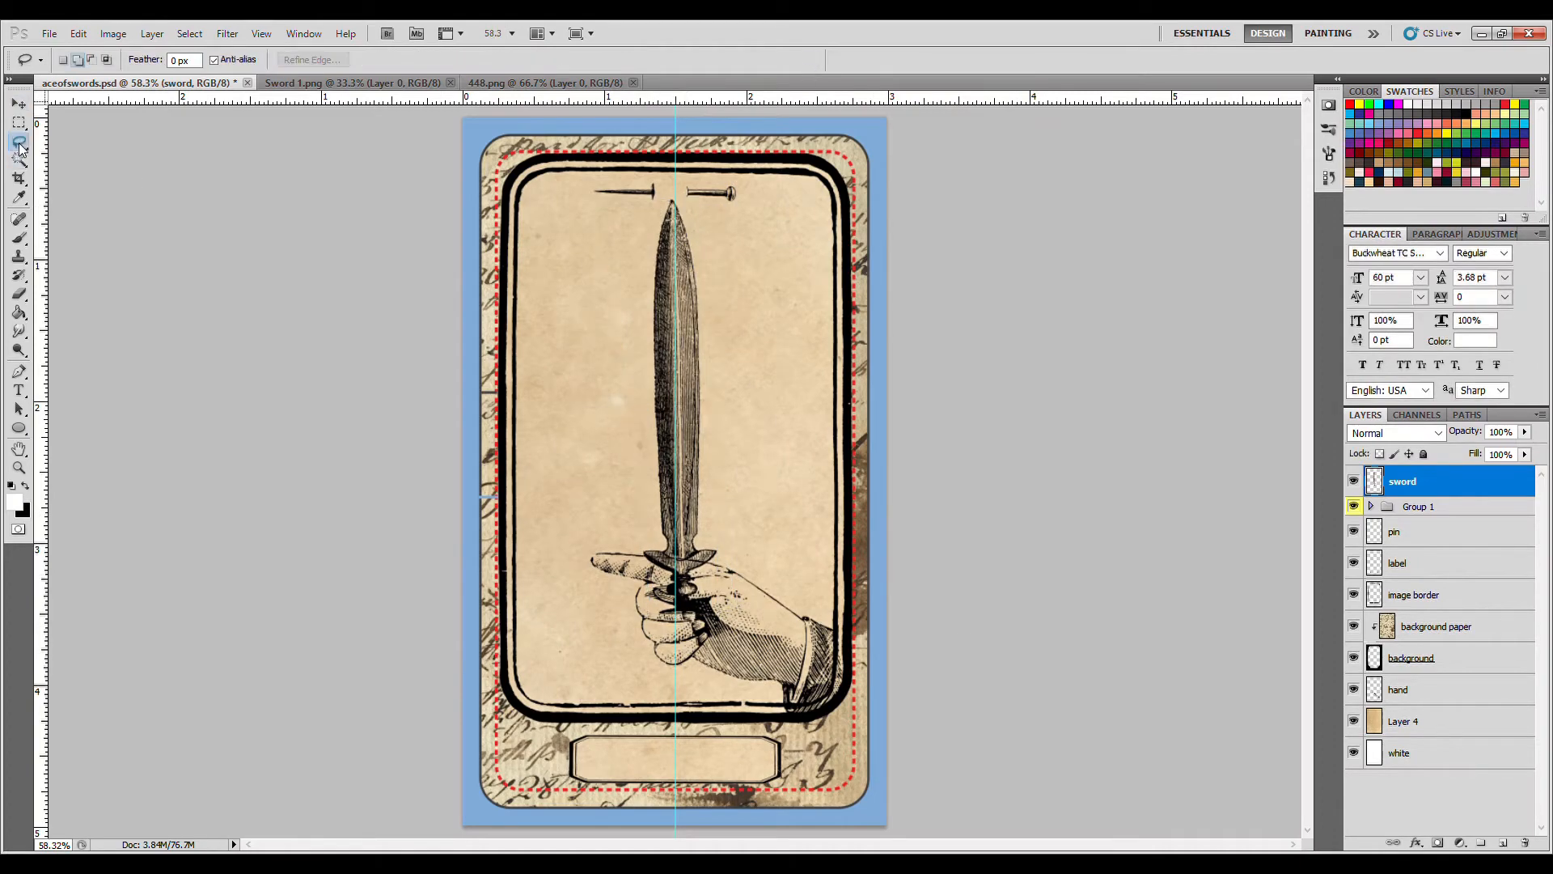
{"action": "left_click", "coordinate": [1353, 689]}
{"action": "key", "text": "ctrl+plus"}
{"action": "key", "text": "ctrl+plus"}
{"action": "key", "text": "ctrl+plus"}
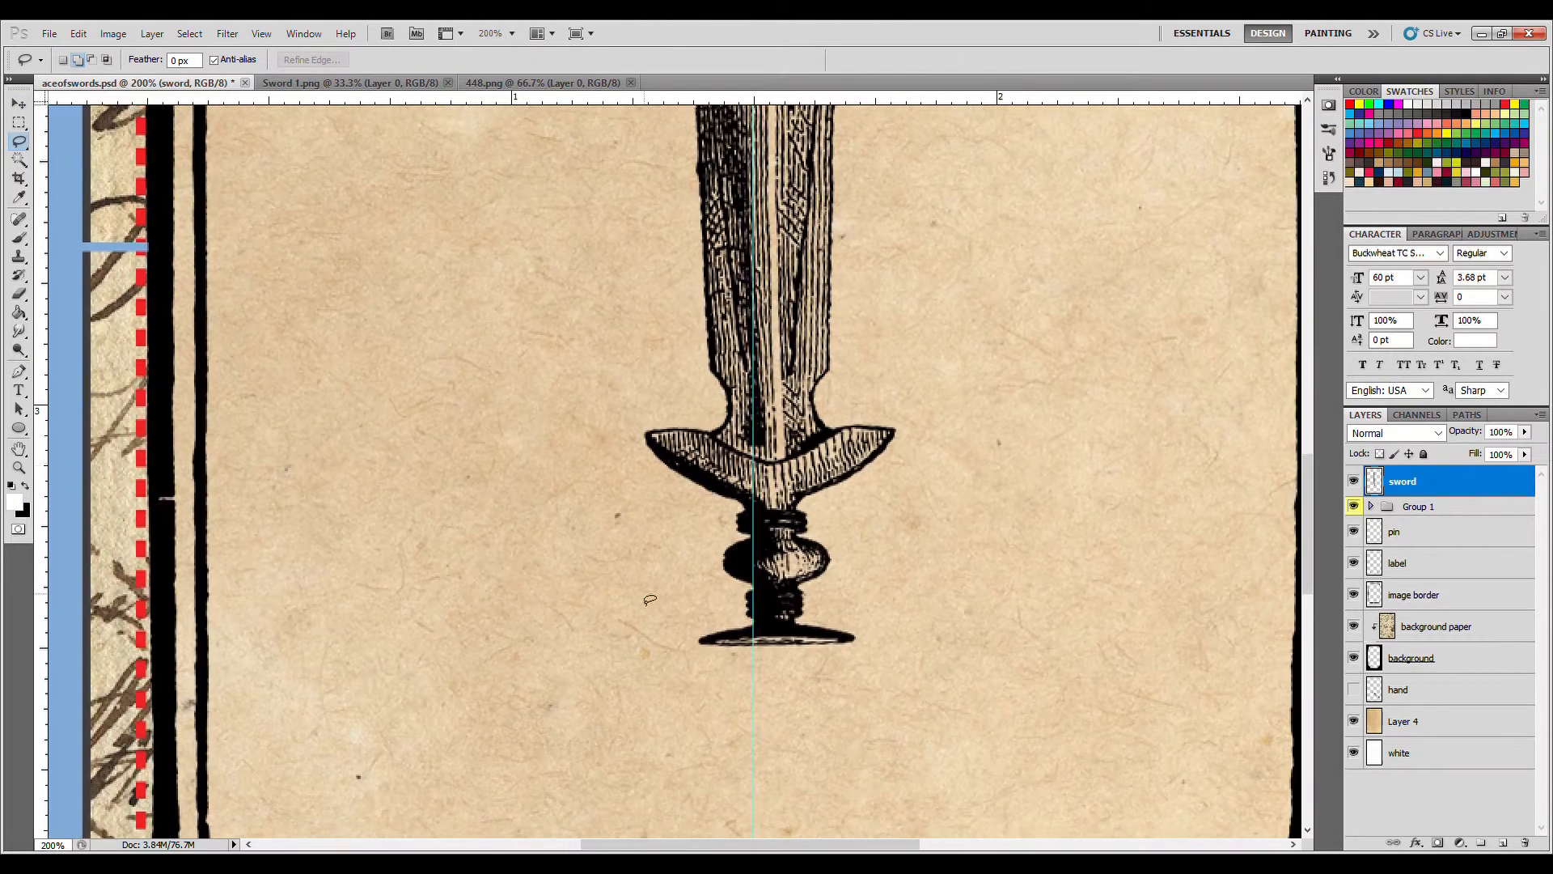
{"action": "left_click_drag", "start_coordinate": [847, 599], "coordinate": [720, 587]}
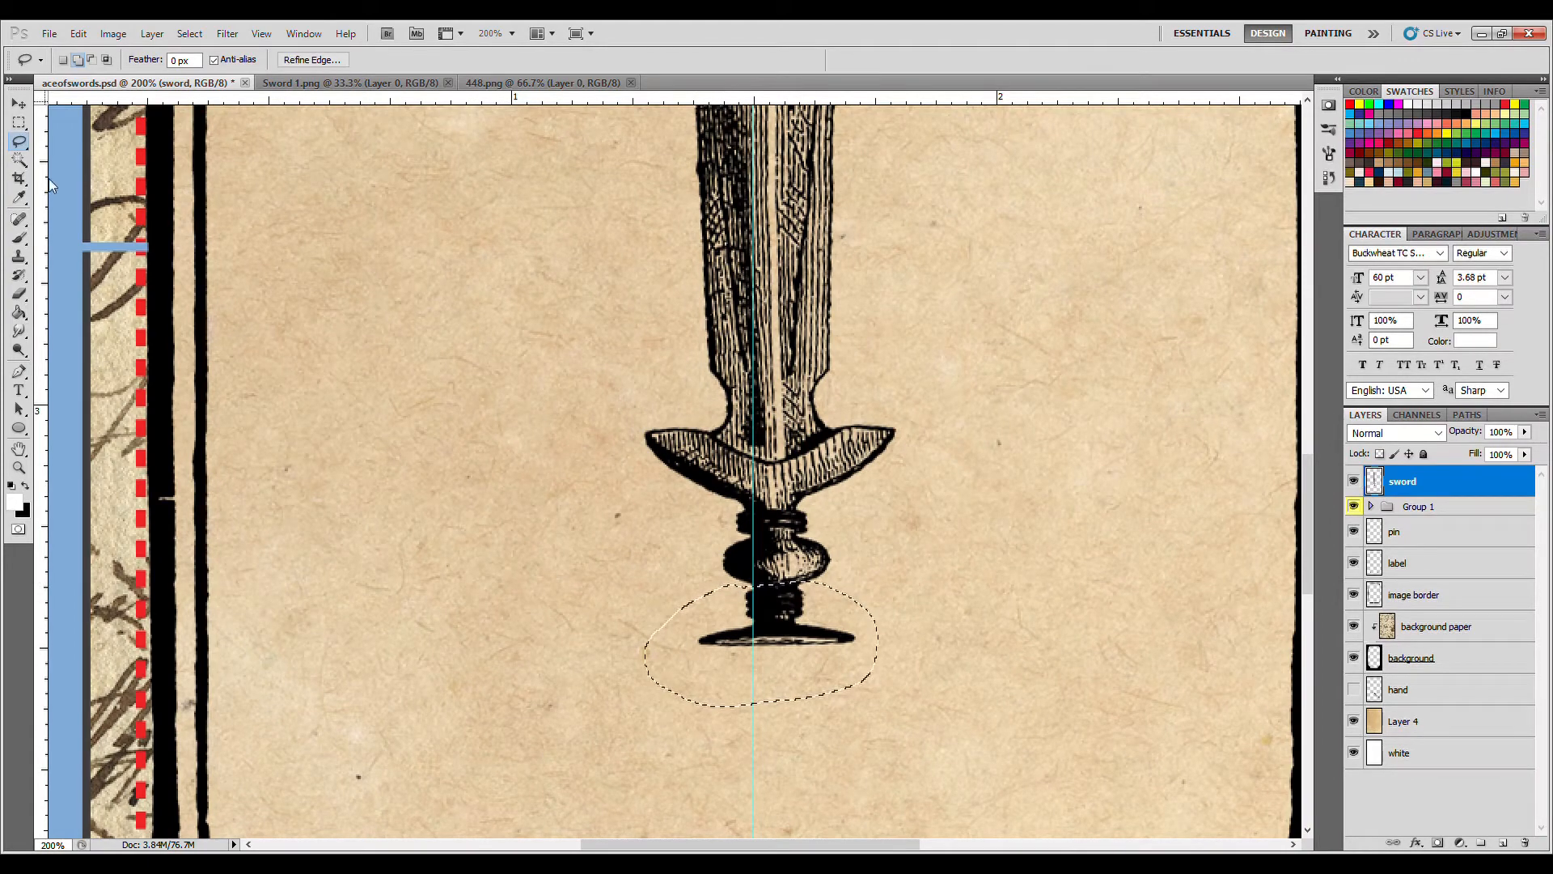
{"action": "key", "text": "v"}
{"action": "left_click_drag", "start_coordinate": [812, 661], "coordinate": [820, 833]}
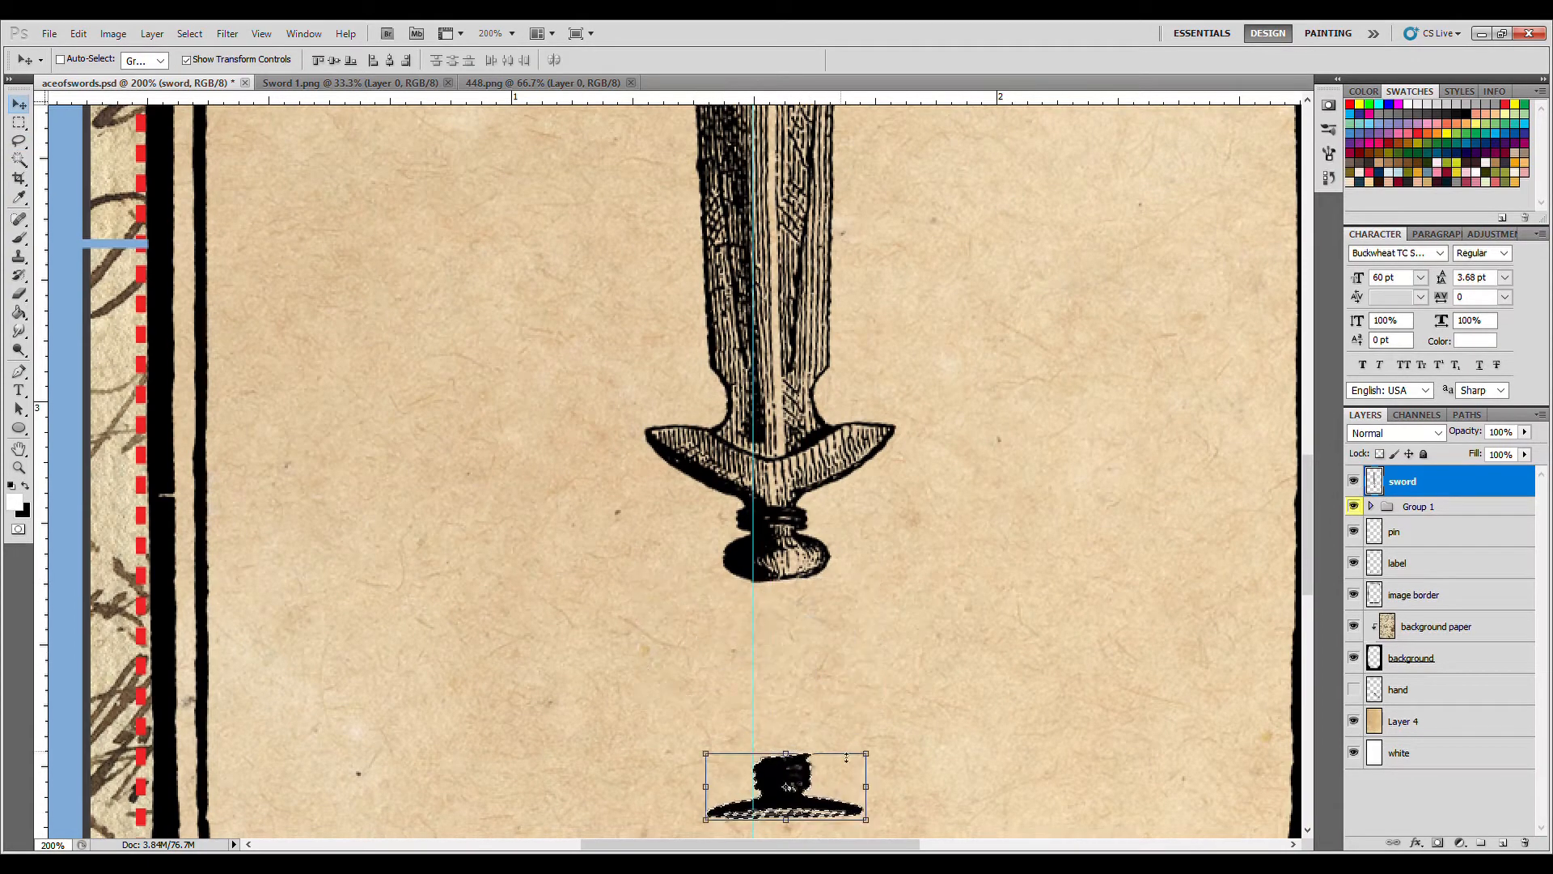
{"action": "left_click", "coordinate": [1353, 689]}
{"action": "left_click_drag", "start_coordinate": [1011, 635], "coordinate": [976, 551]}
{"action": "left_click_drag", "start_coordinate": [767, 734], "coordinate": [792, 761]}
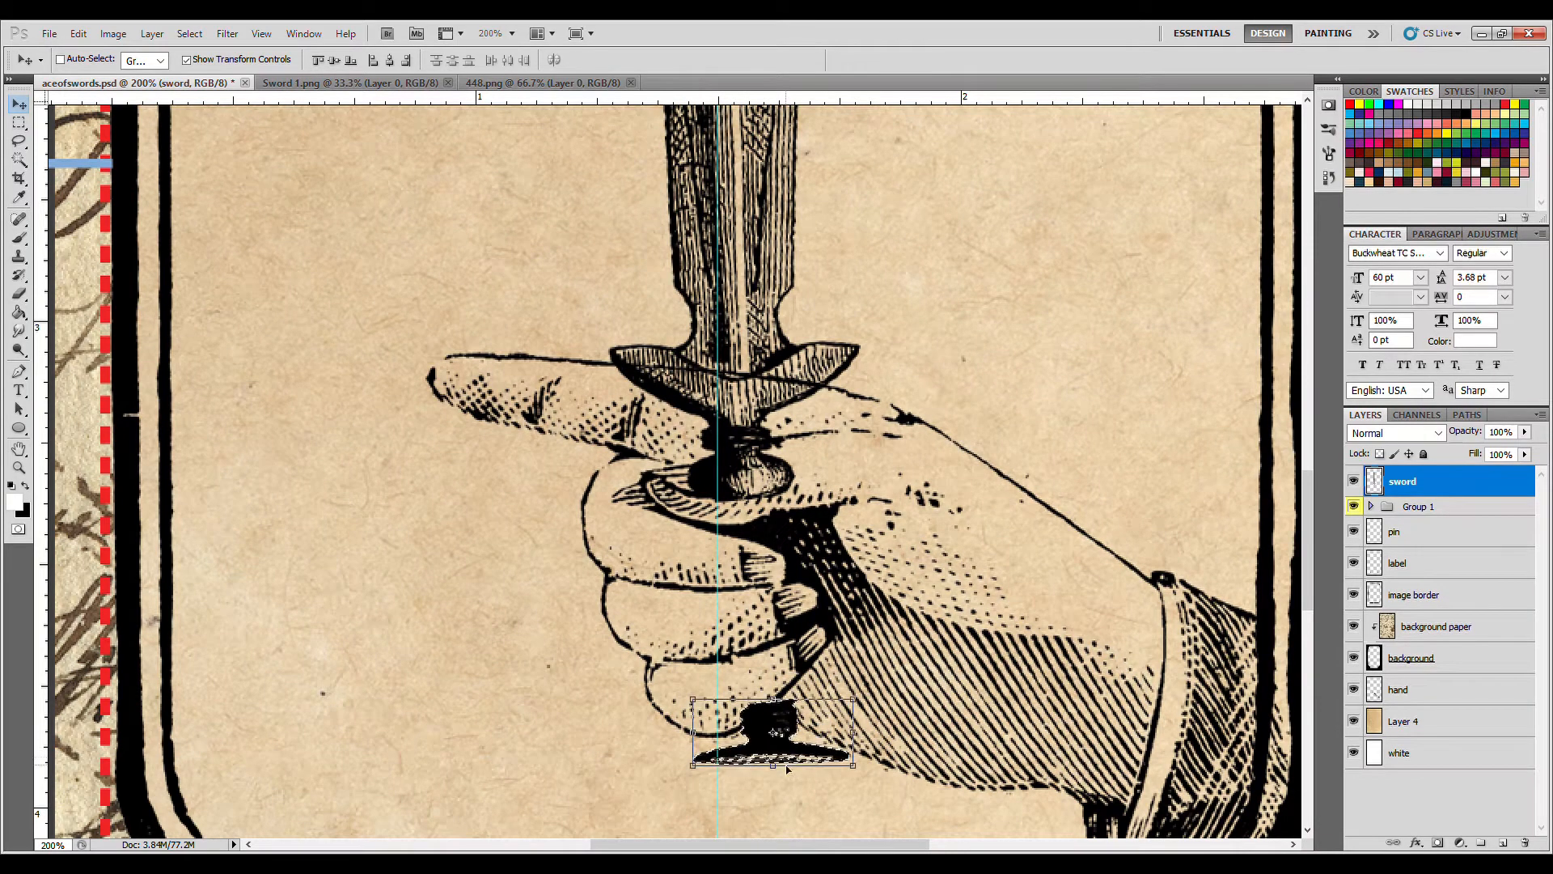
{"action": "left_click", "coordinate": [1329, 177]}
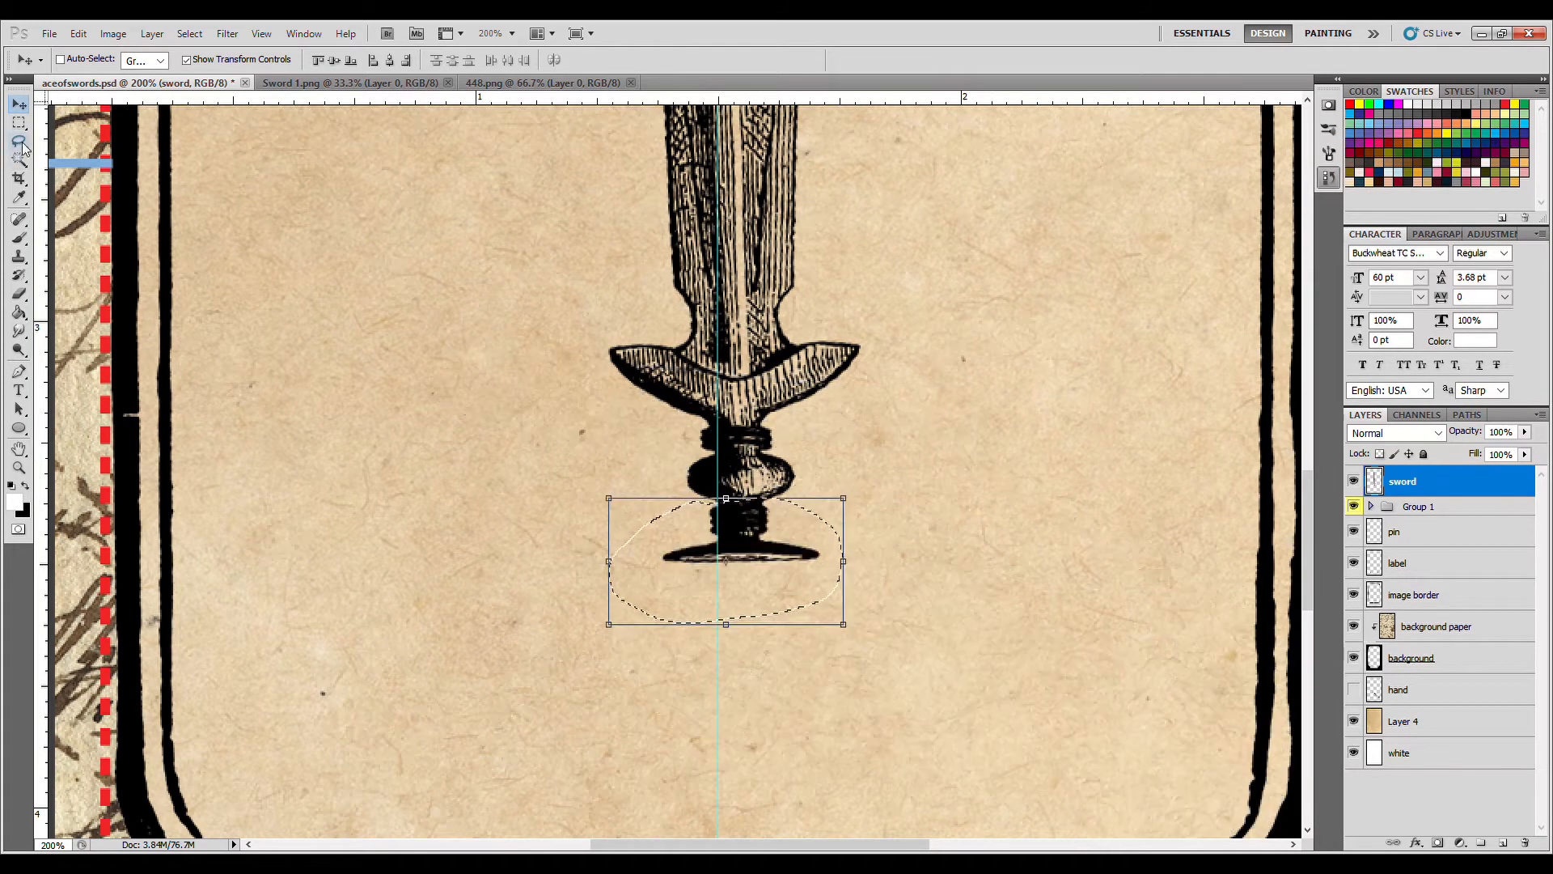
Step: Lasso the sword's round knob together with its flat base, move them down to emerge below the fist, and deselect
{"action": "left_click", "coordinate": [20, 143]}
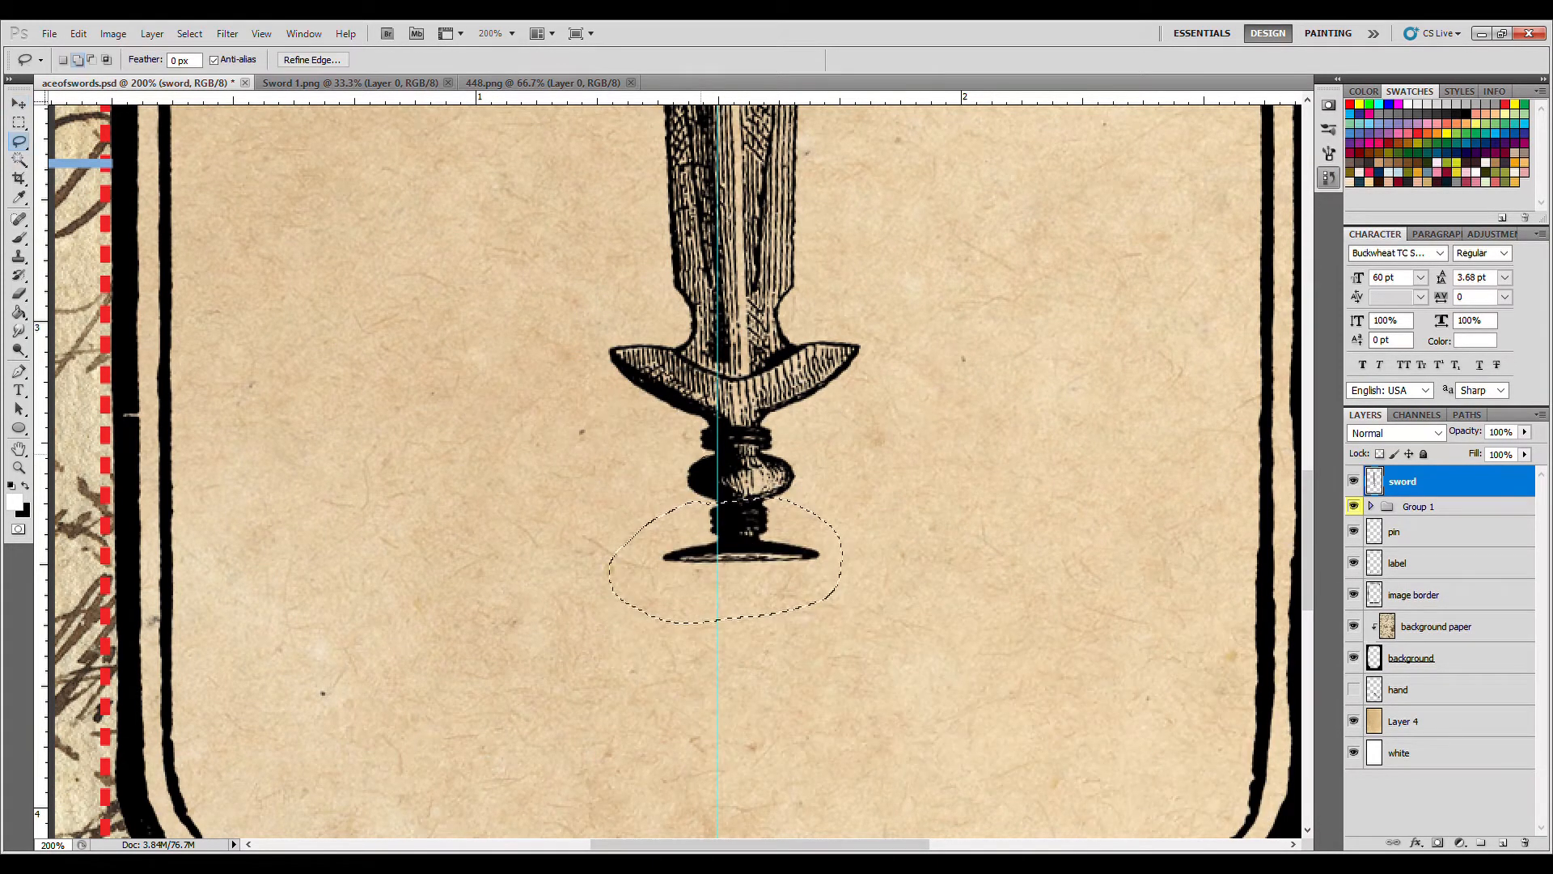
{"action": "left_click_drag", "start_coordinate": [862, 661], "coordinate": [856, 599]}
{"action": "key", "text": "v"}
{"action": "left_click_drag", "start_coordinate": [803, 495], "coordinate": [797, 647]}
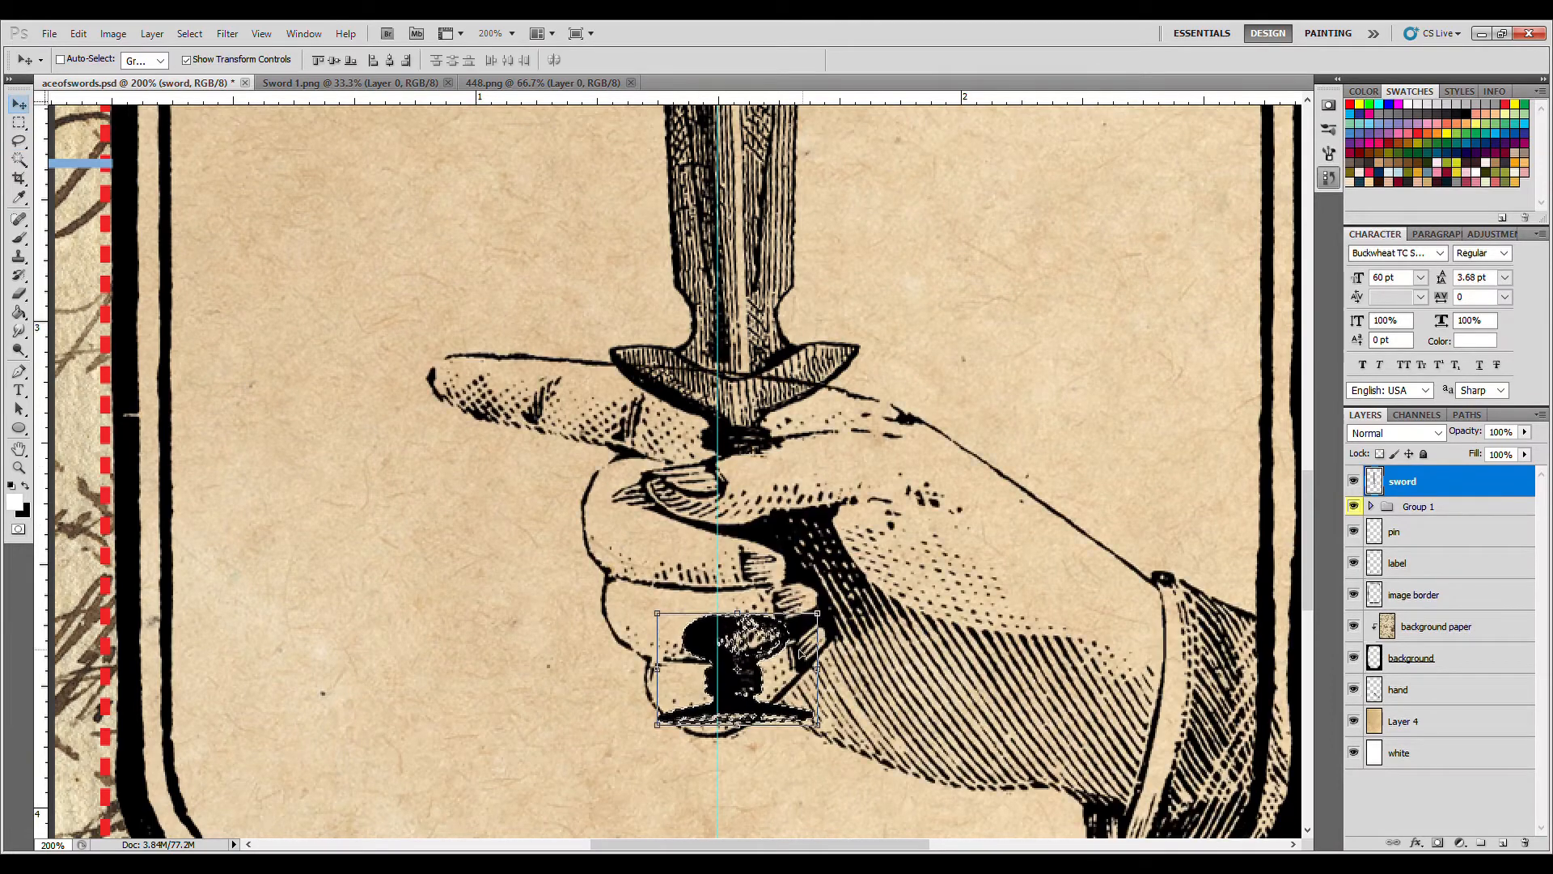
{"action": "left_click_drag", "start_coordinate": [796, 647], "coordinate": [796, 682]}
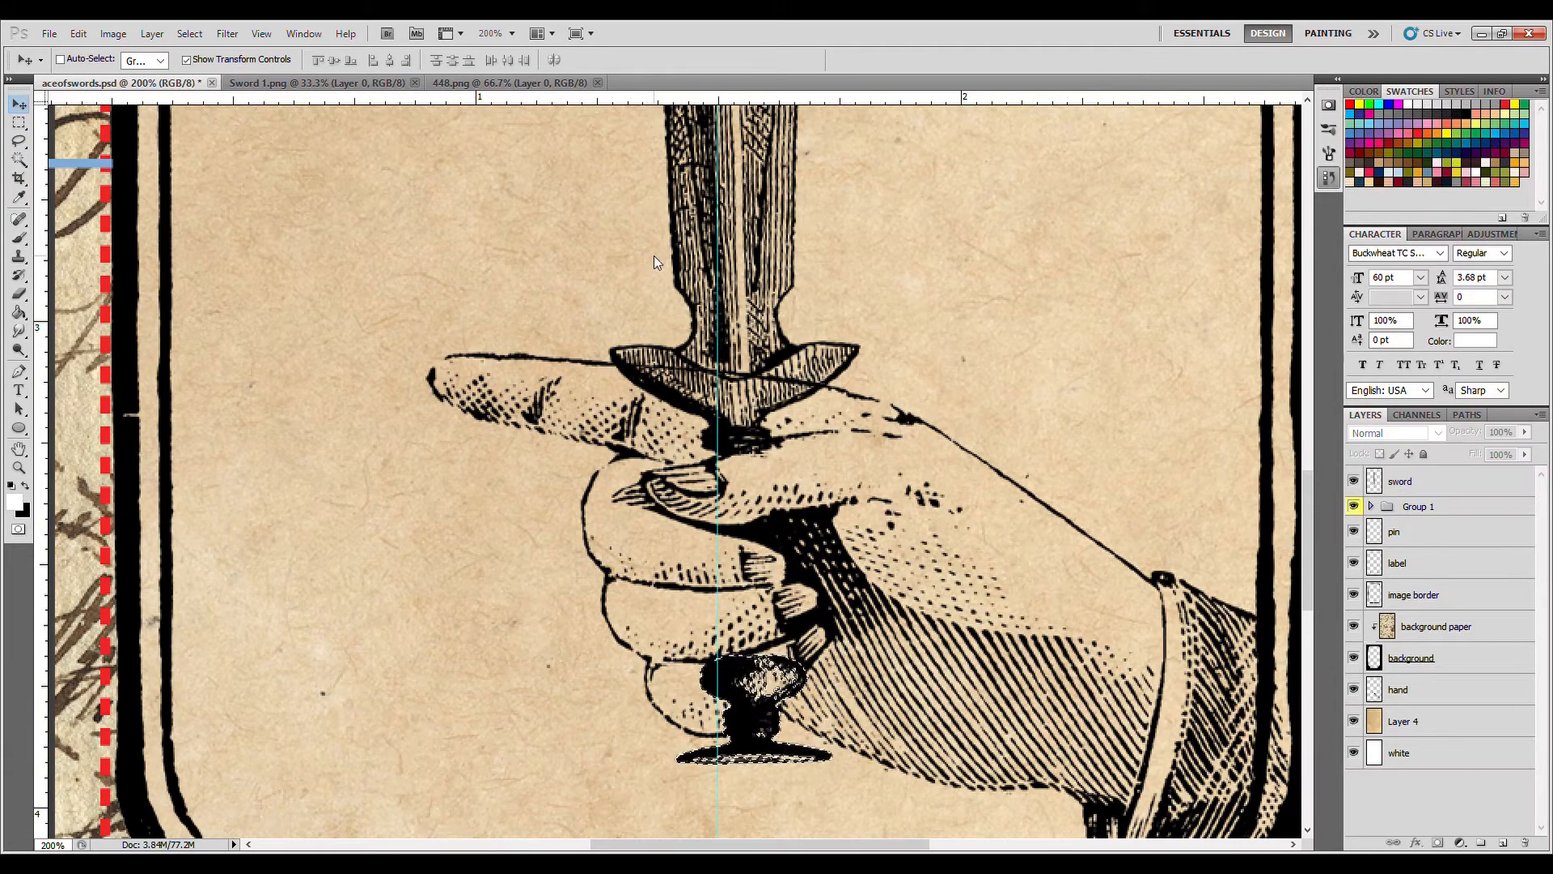
{"action": "key", "text": "ctrl+d"}
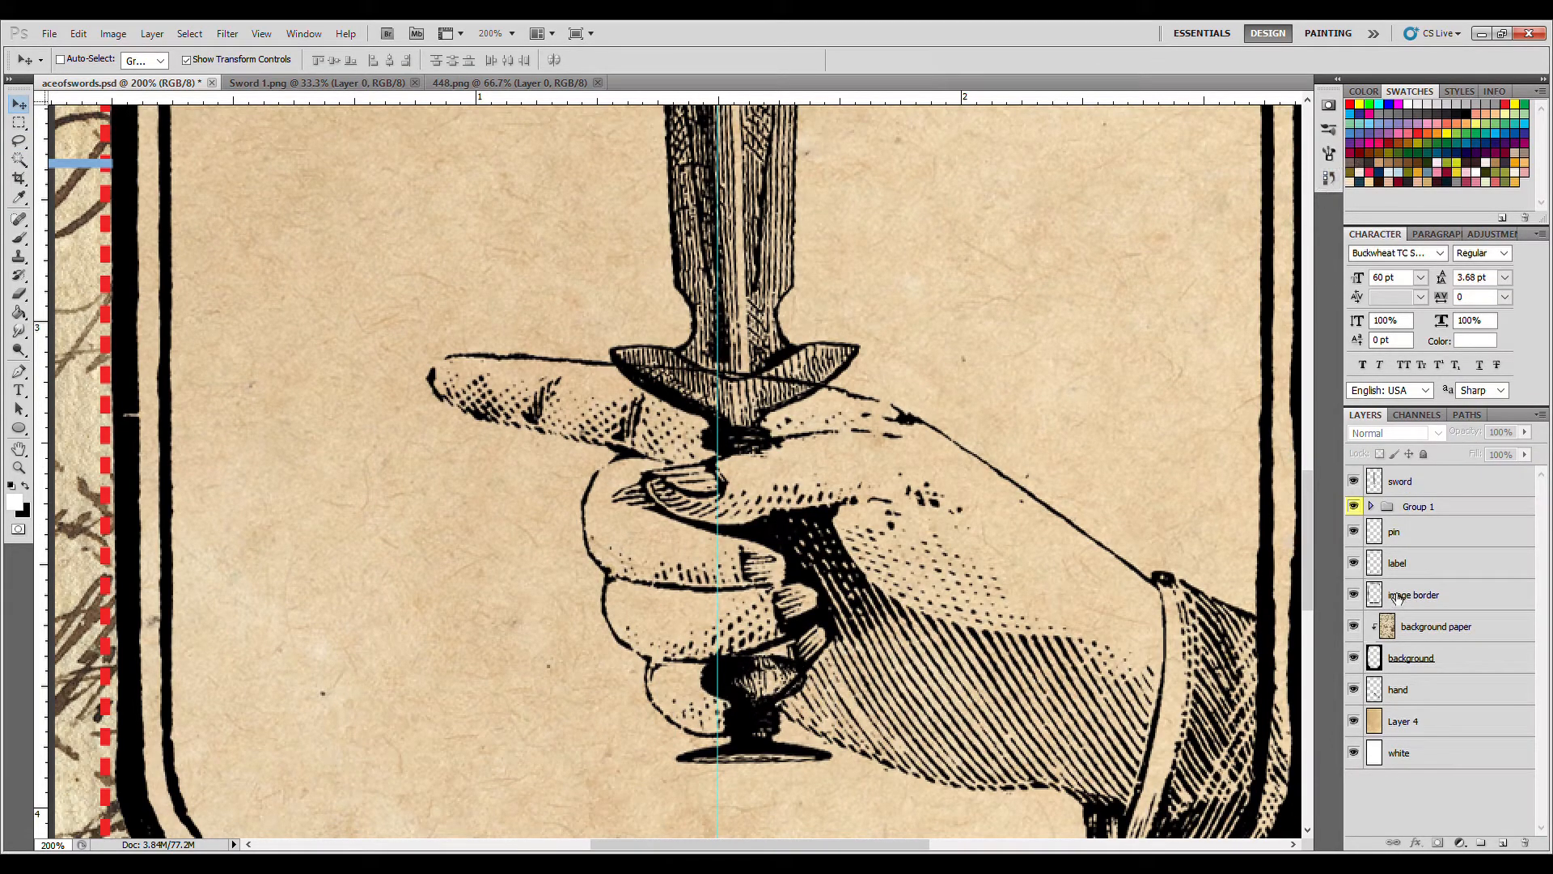
Step: Erase the outstretched index finger from the hand layer
{"action": "left_click", "coordinate": [1464, 681]}
{"action": "left_click", "coordinate": [18, 293]}
{"action": "mouse_move", "coordinate": [599, 376]}
{"action": "left_mouse_down"}
{"action": "mouse_move", "coordinate": [469, 409]}
{"action": "mouse_move", "coordinate": [720, 461]}
{"action": "mouse_move", "coordinate": [776, 401]}
{"action": "mouse_move", "coordinate": [762, 427]}
{"action": "left_mouse_up"}
Step: Draw a curled index finger around the hilt in black with a size 2 brush and thin its outline with the Eraser
{"action": "key", "text": "b"}
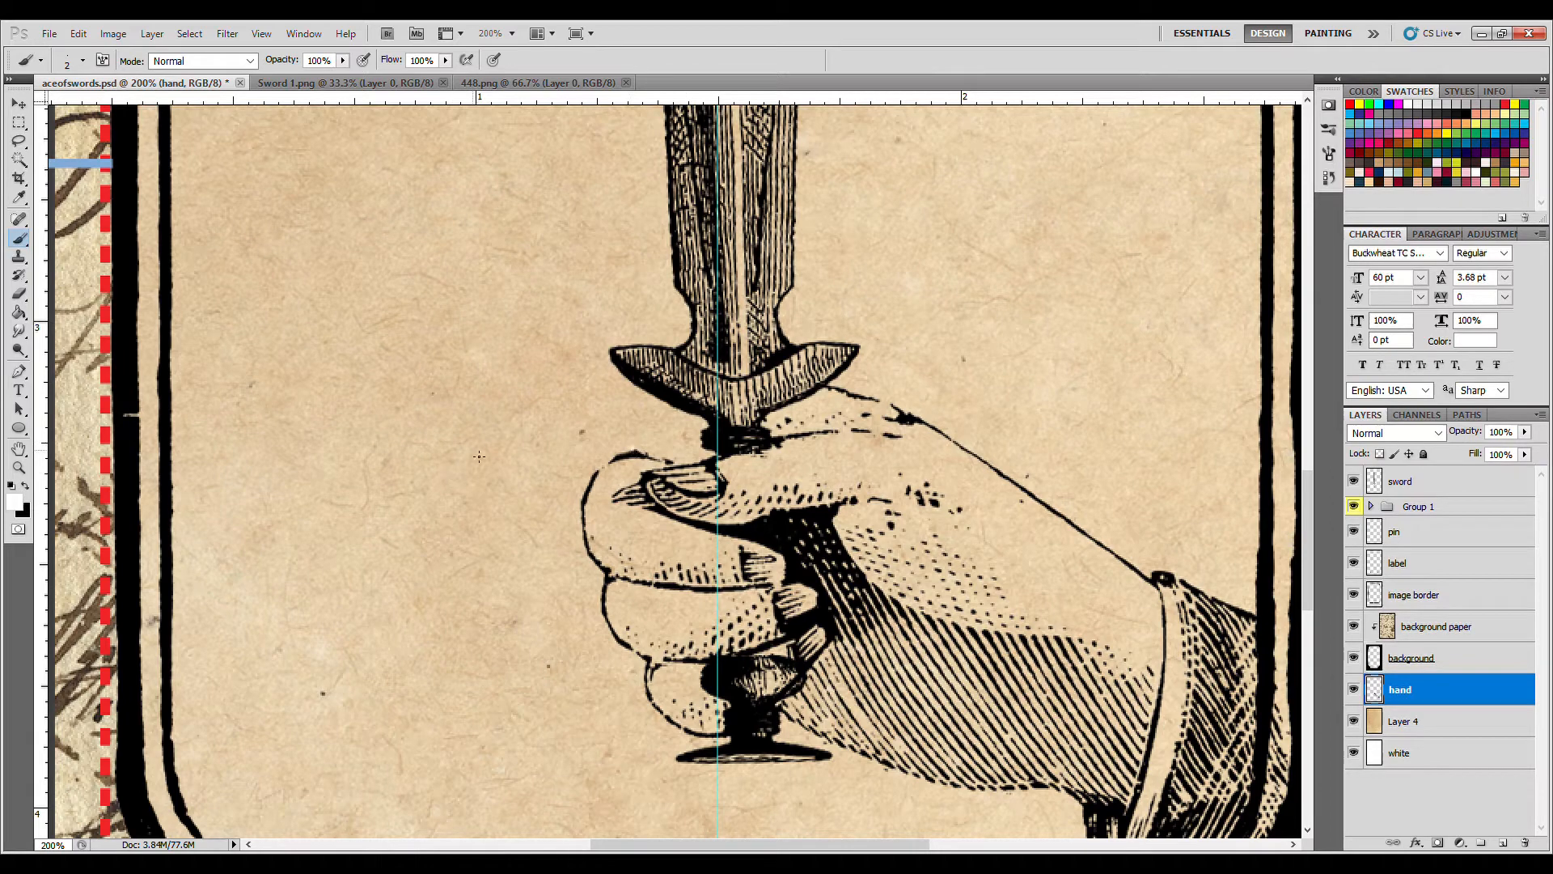
{"action": "key", "text": "x"}
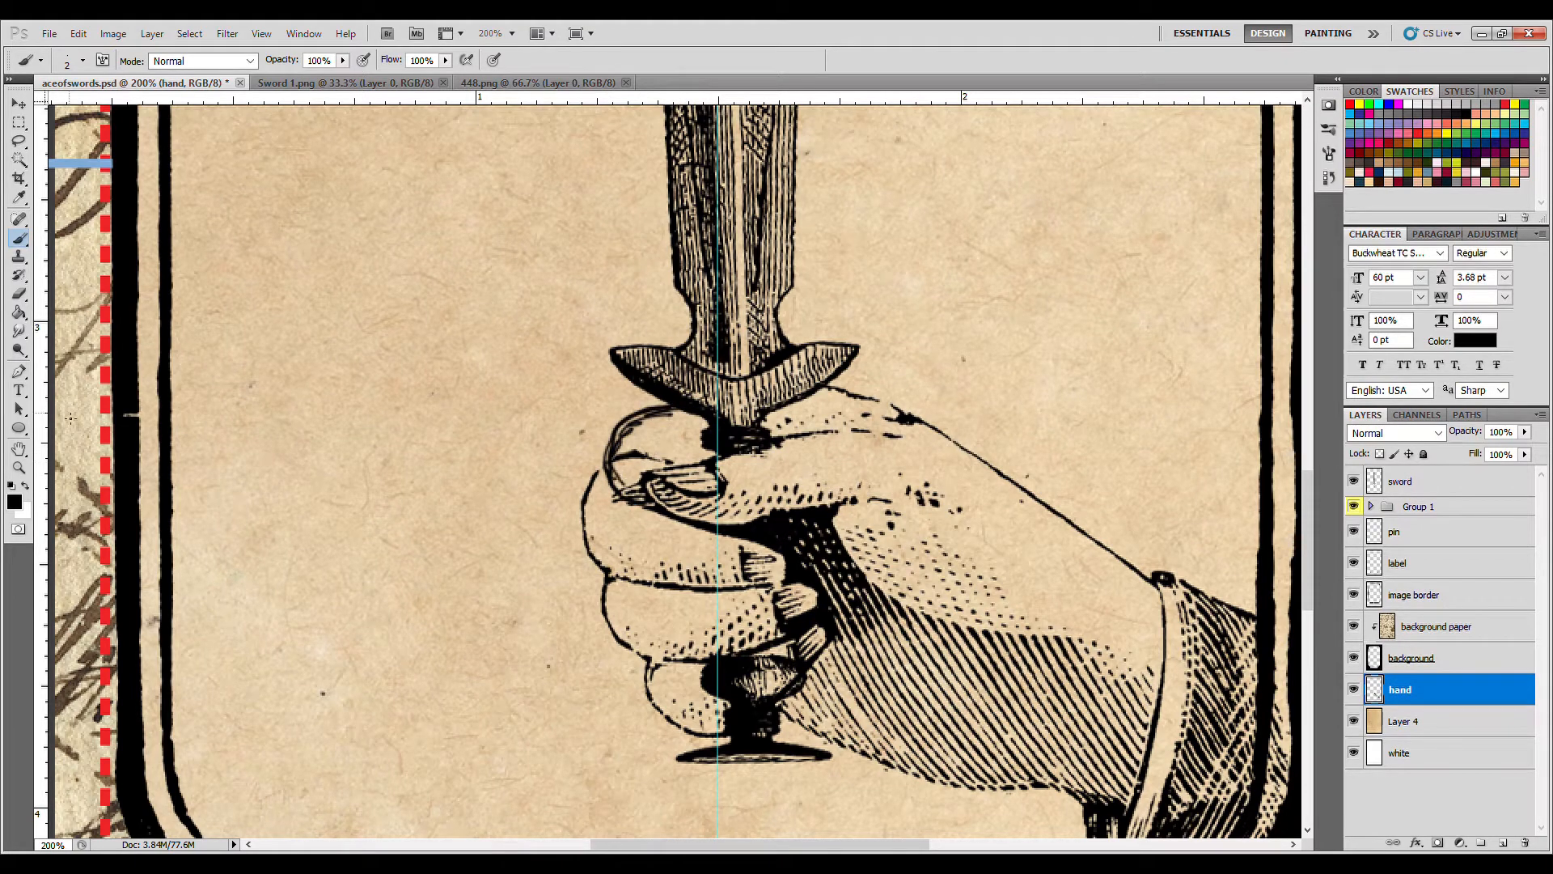
{"action": "key", "text": "e"}
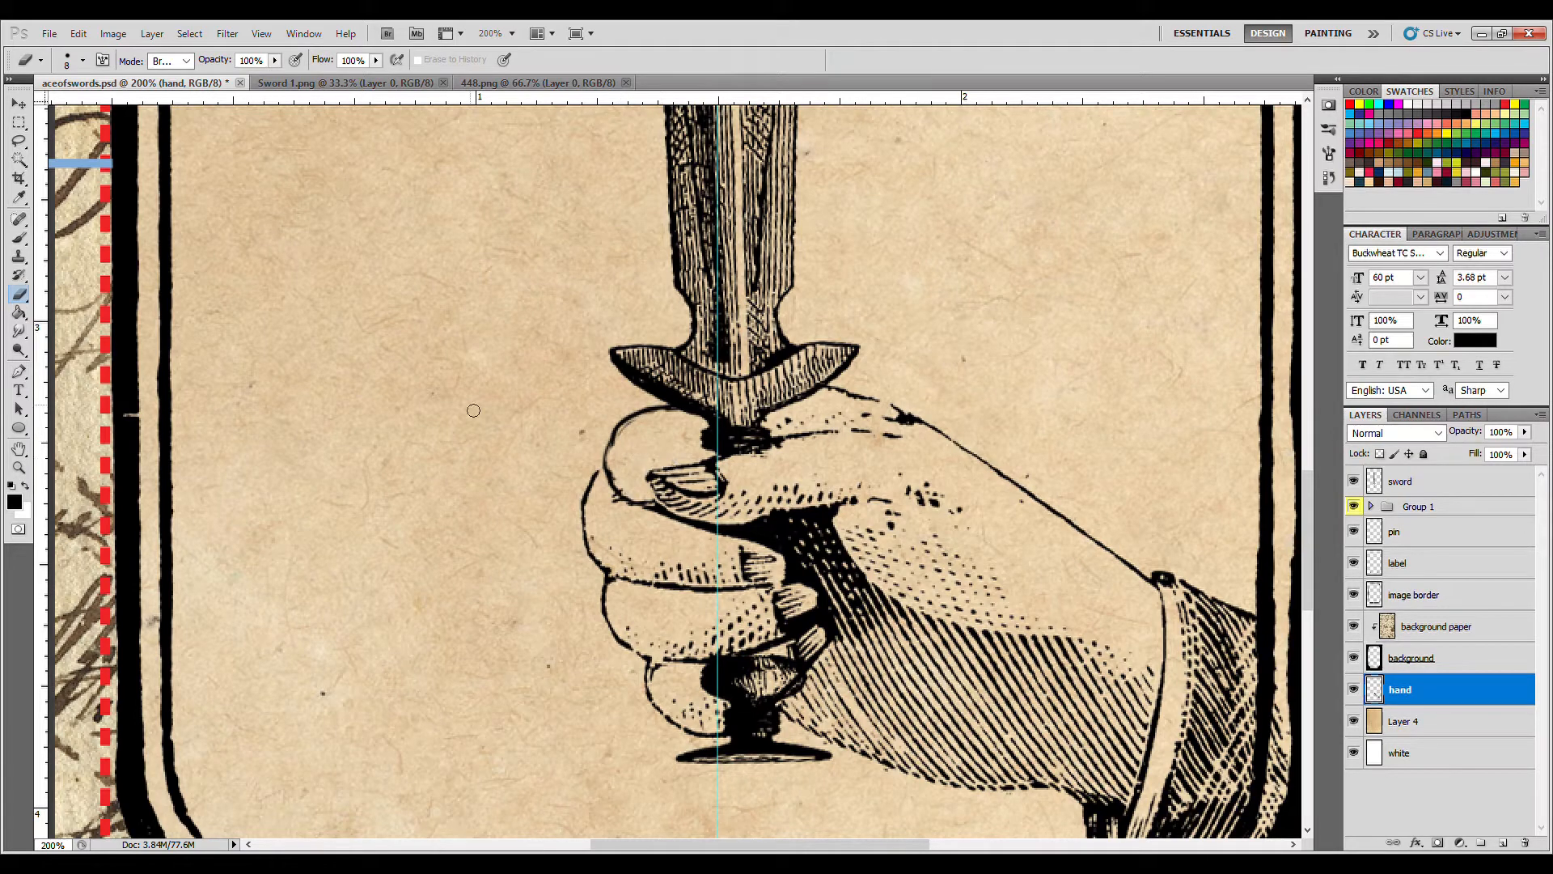
Step: Add black shading lines on the curled finger beneath the crossguard and refine its outline with alternating brush and eraser strokes
{"action": "key", "text": "b"}
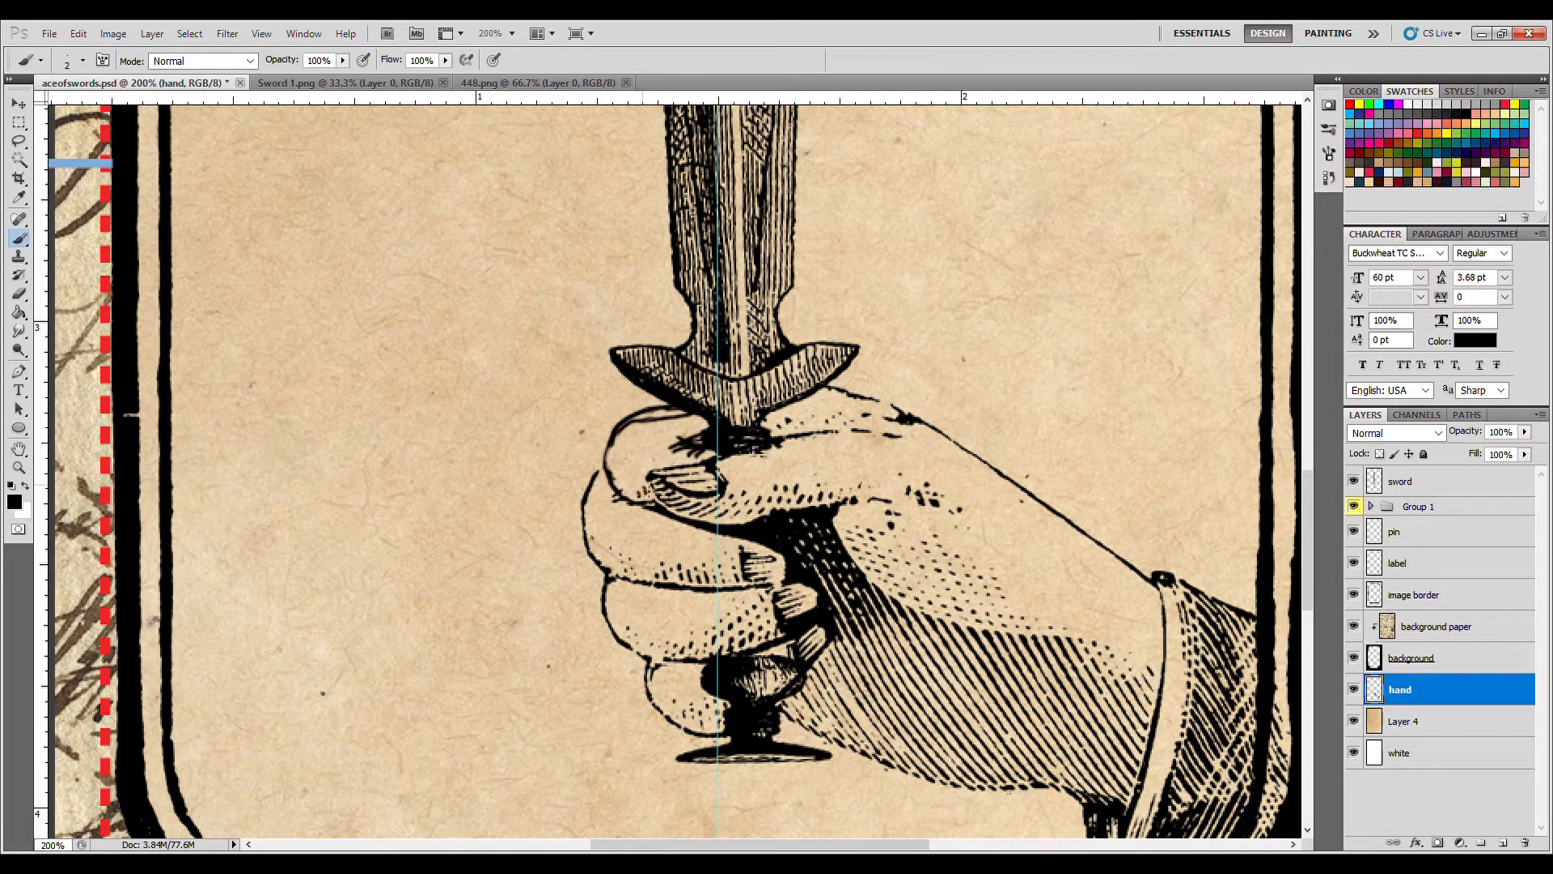
{"action": "key", "text": "e"}
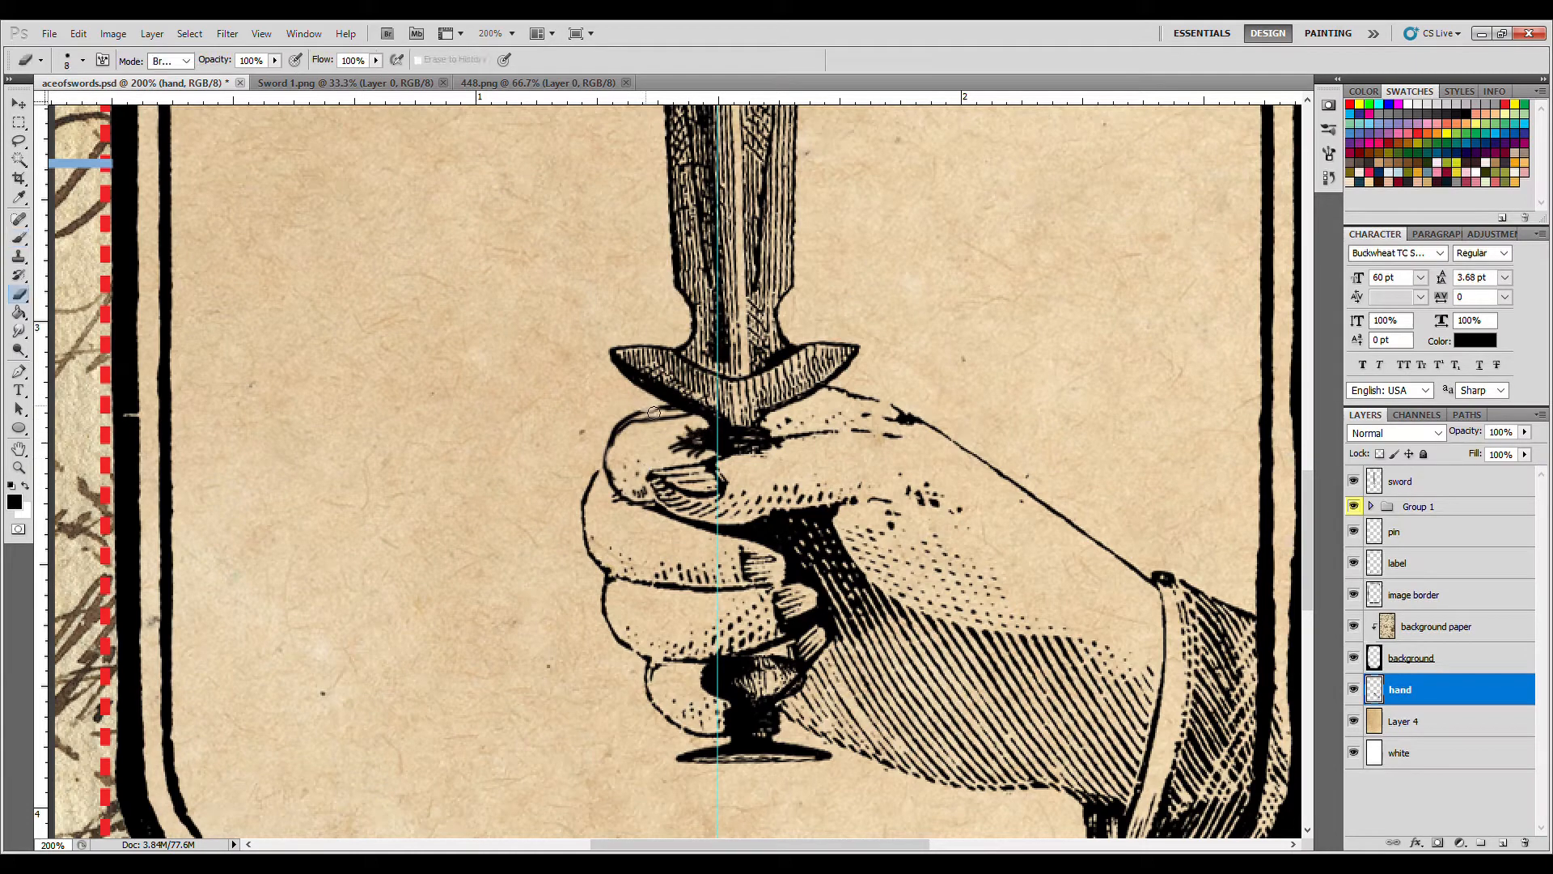
{"action": "key", "text": "b"}
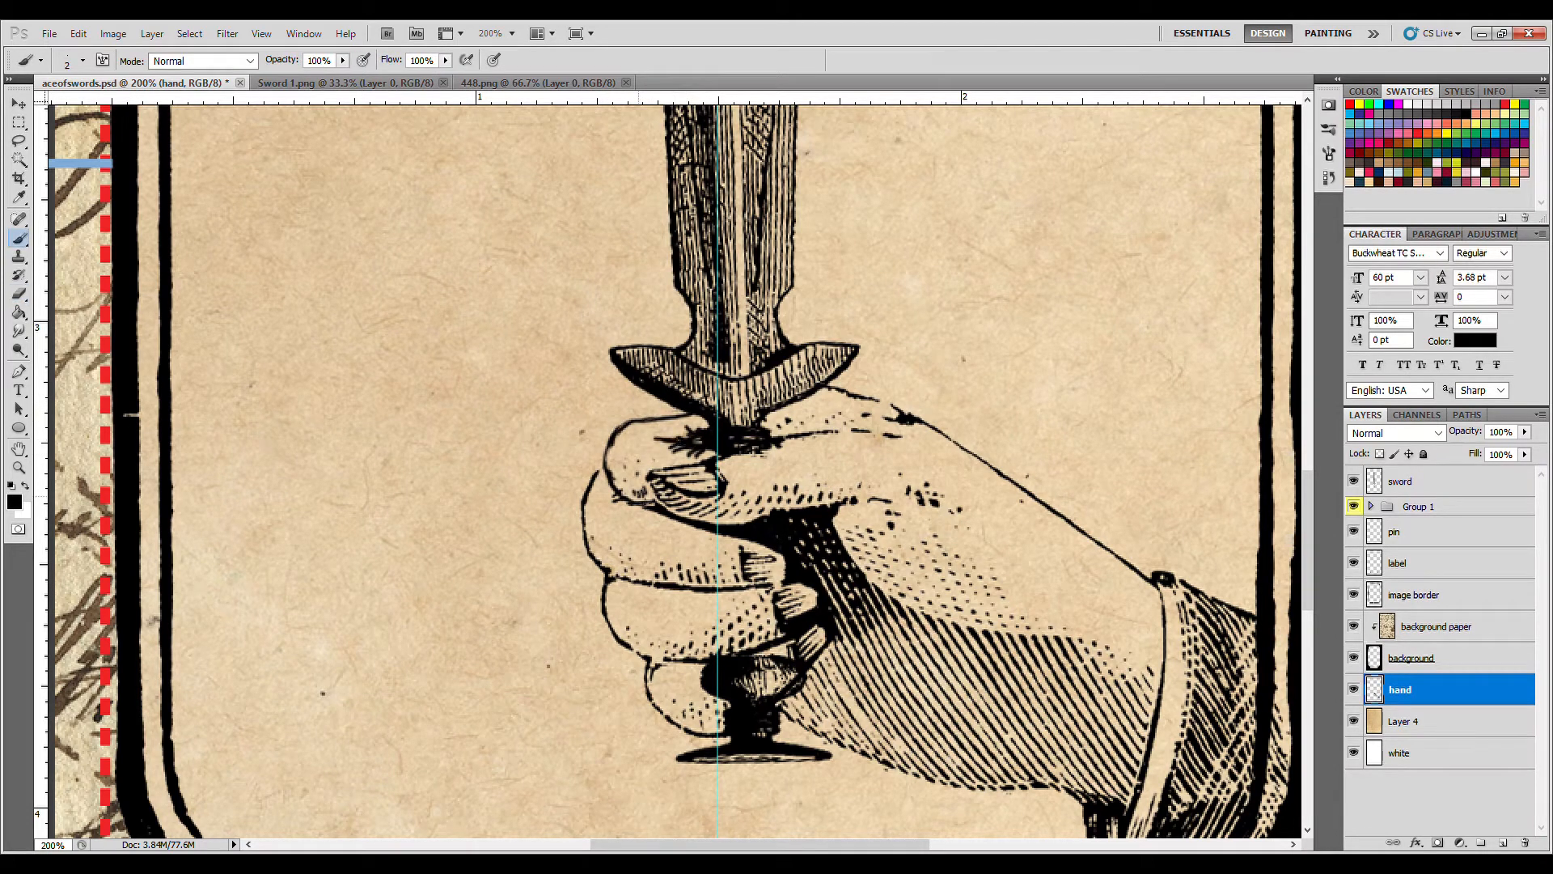
{"action": "key", "text": "e"}
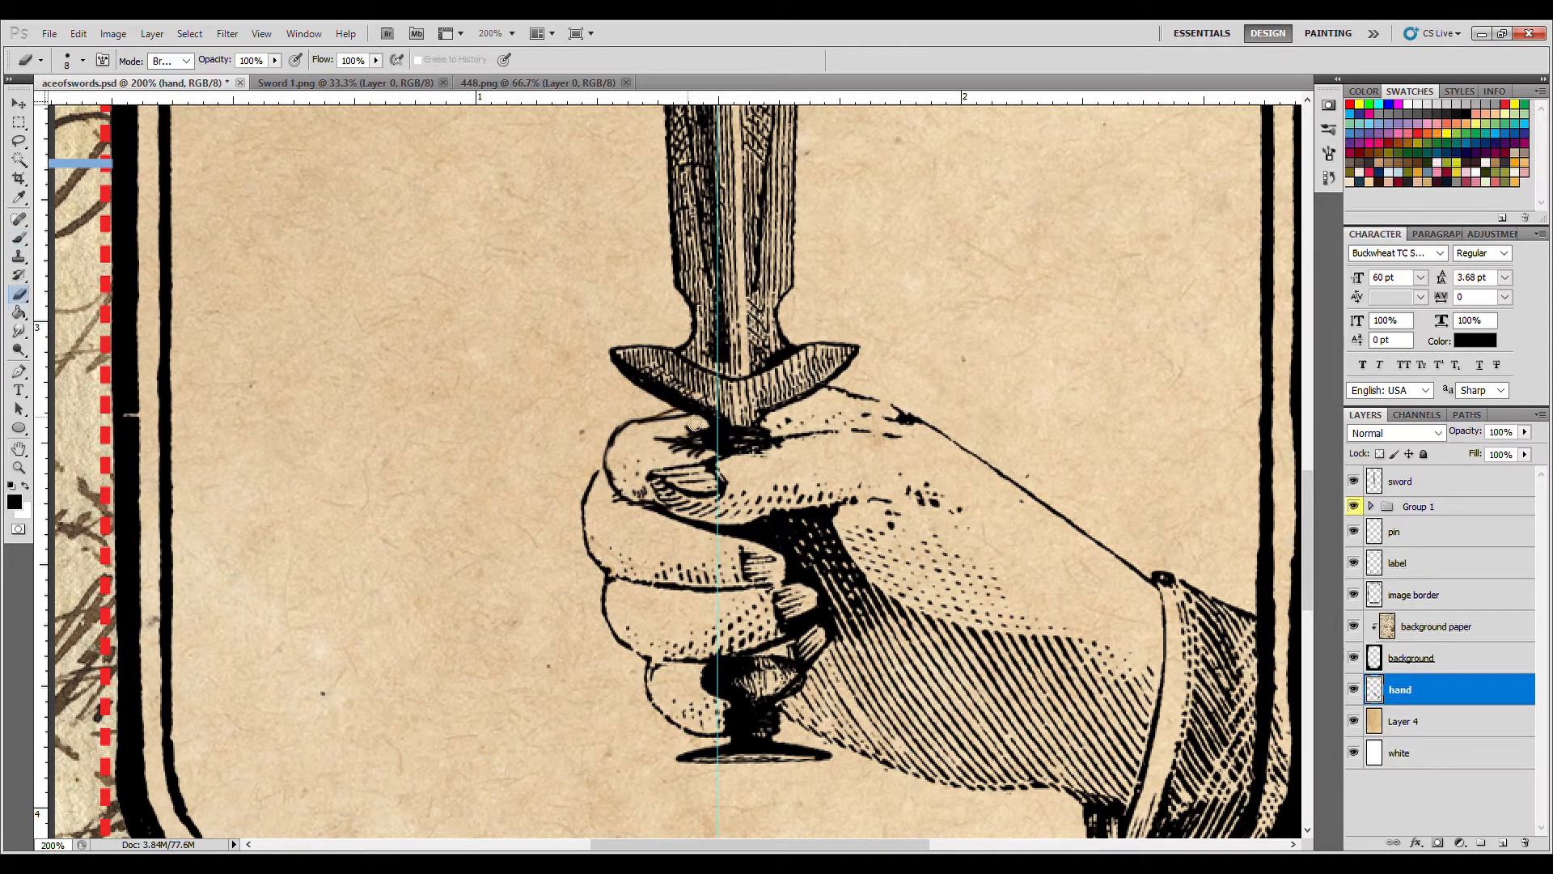
{"action": "key", "text": "b"}
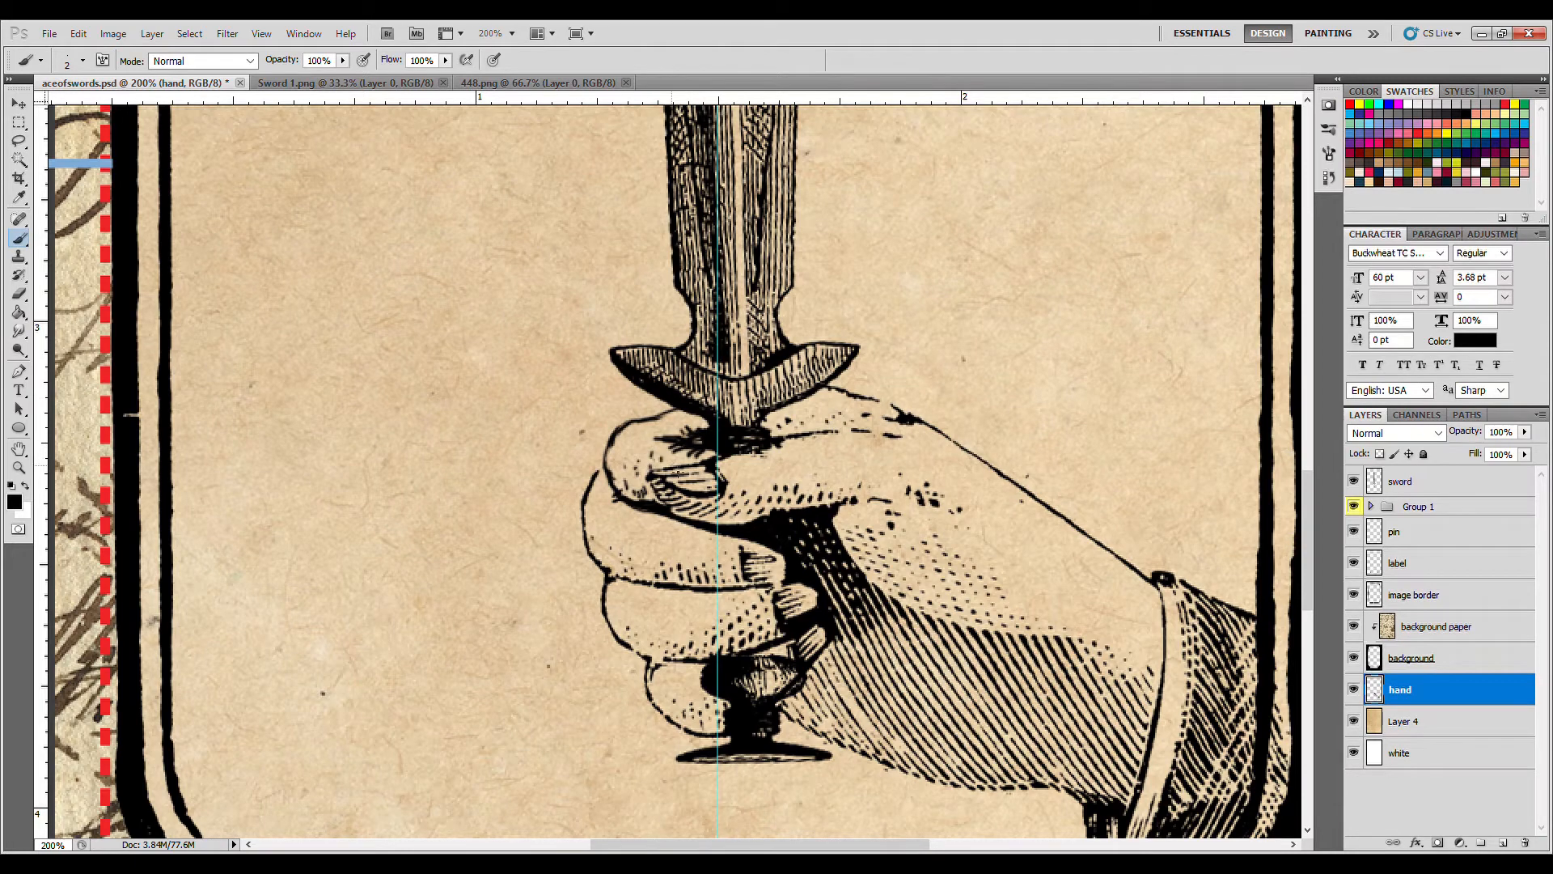
Step: Redraw the curled index finger's outer outline farther out on the hand layer, erasing the old contour and cleaning up the new line
{"action": "key", "text": "ctrl+0"}
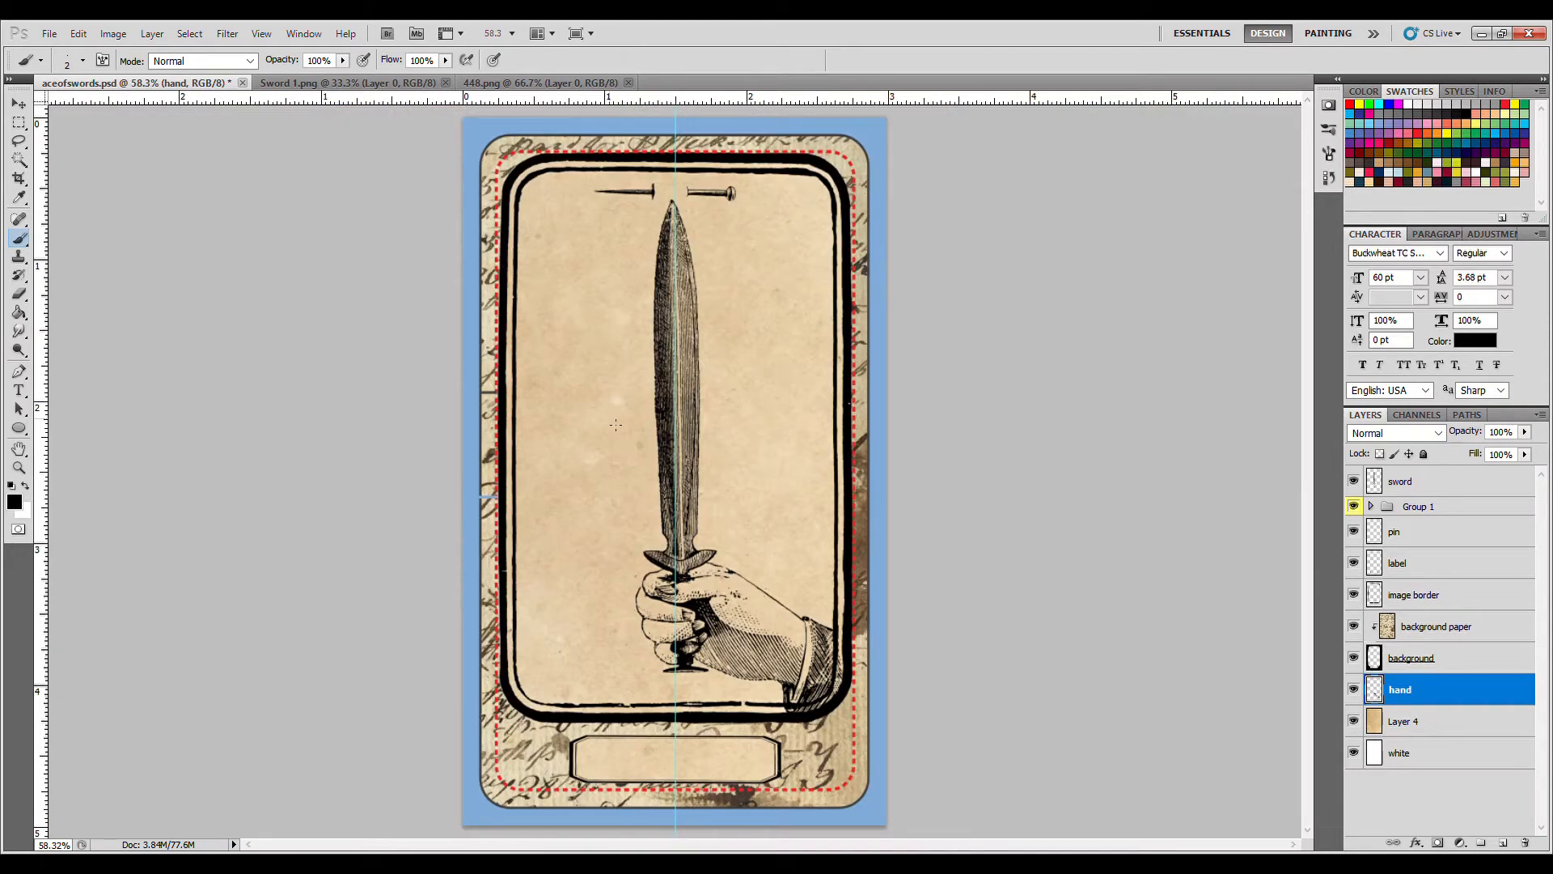
{"action": "left_click", "coordinate": [1353, 721]}
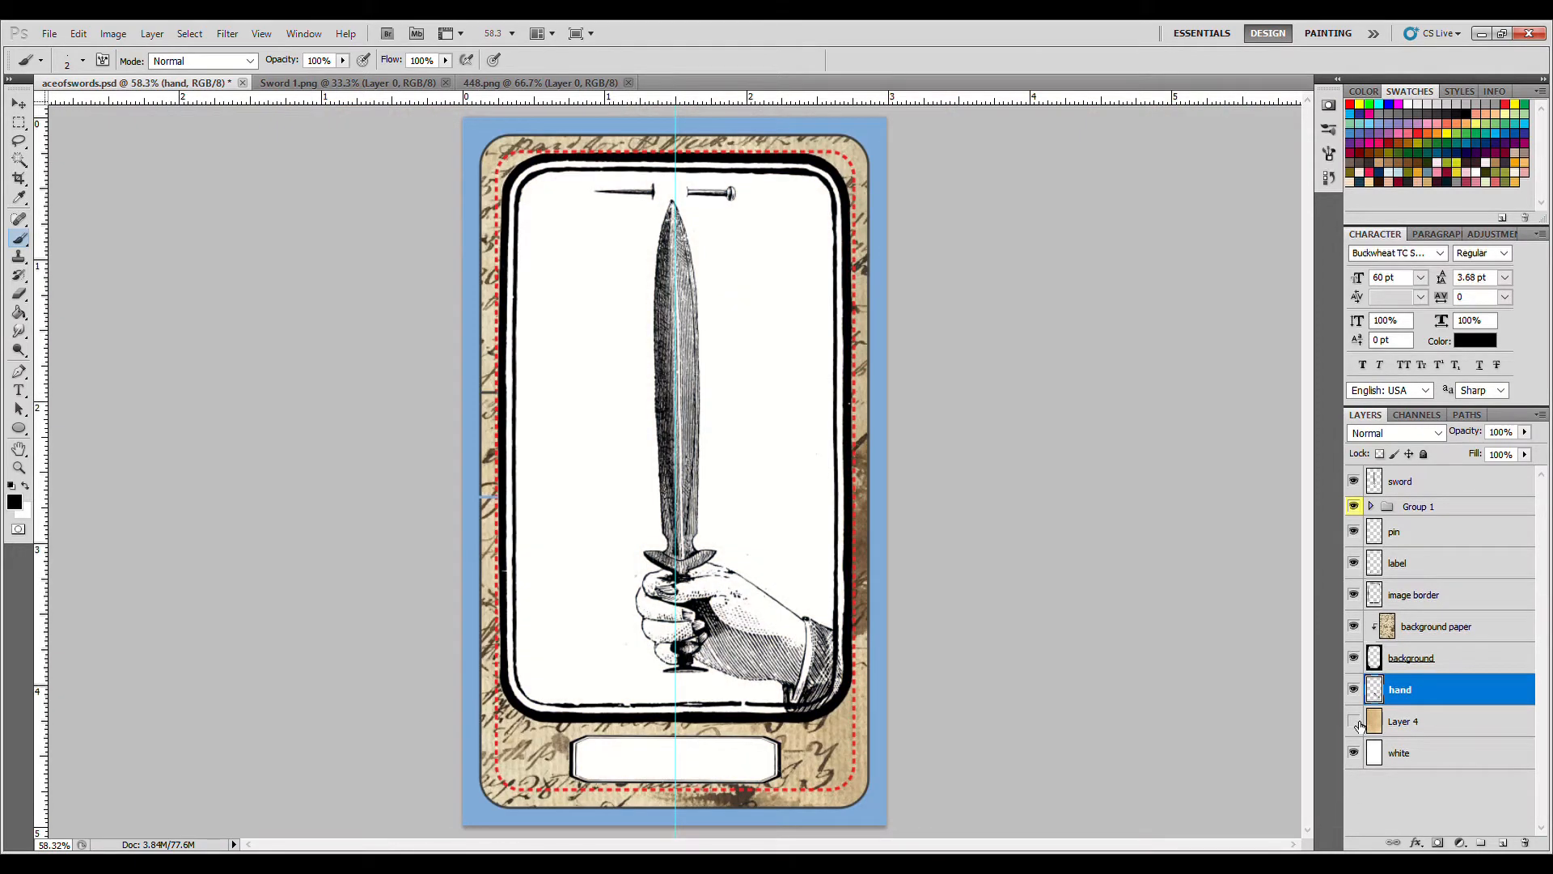
{"action": "left_click", "coordinate": [1353, 721]}
{"action": "key", "text": "ctrl+plus"}
{"action": "key", "text": "ctrl+plus"}
{"action": "key", "text": "ctrl+plus"}
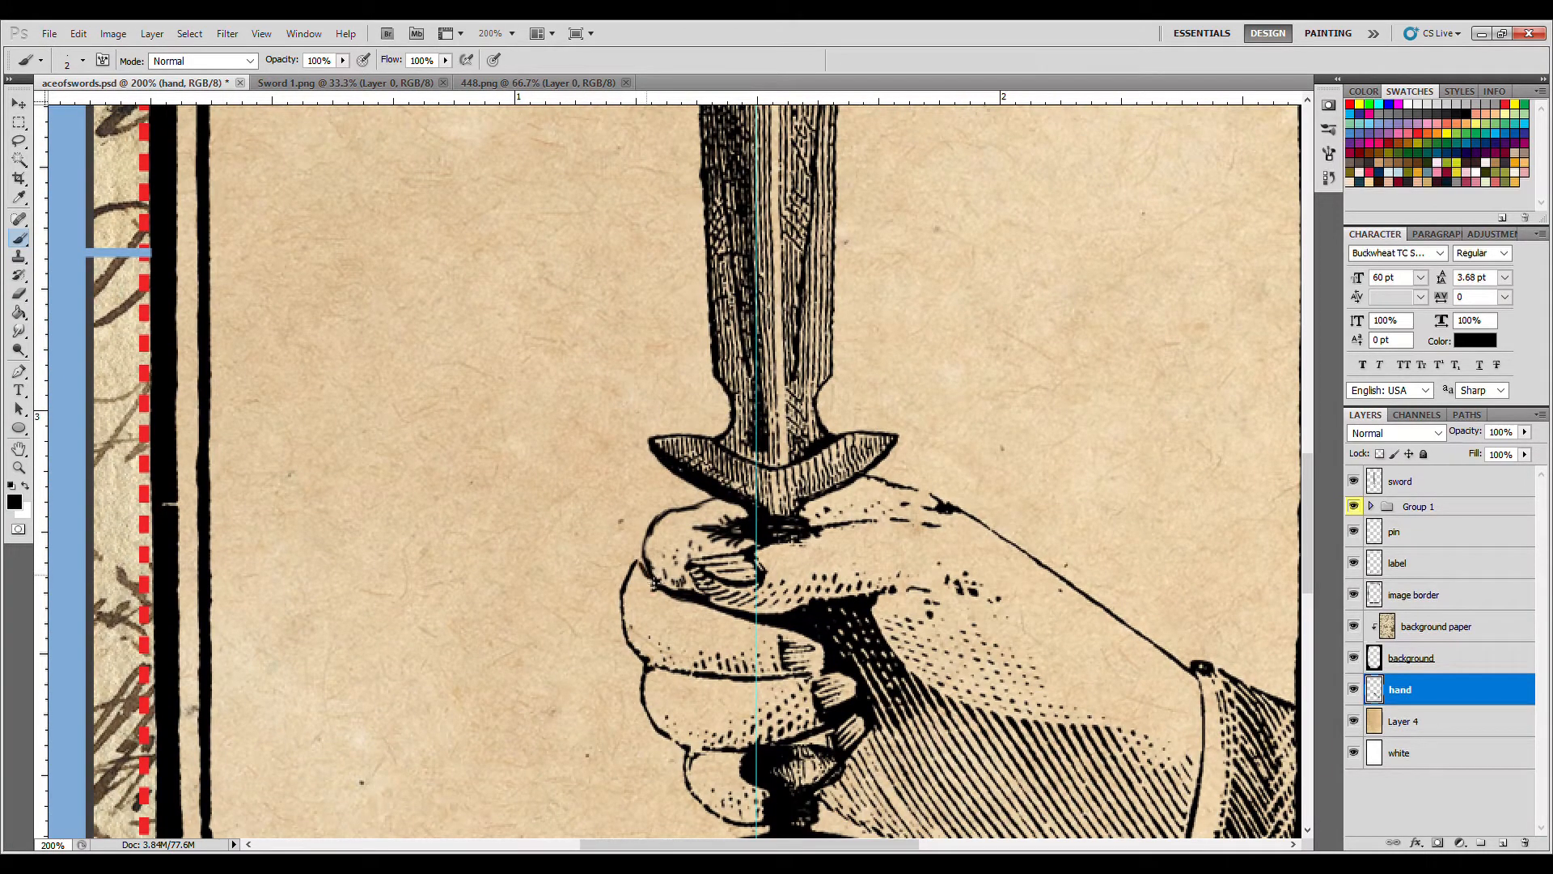
{"action": "key", "text": "e"}
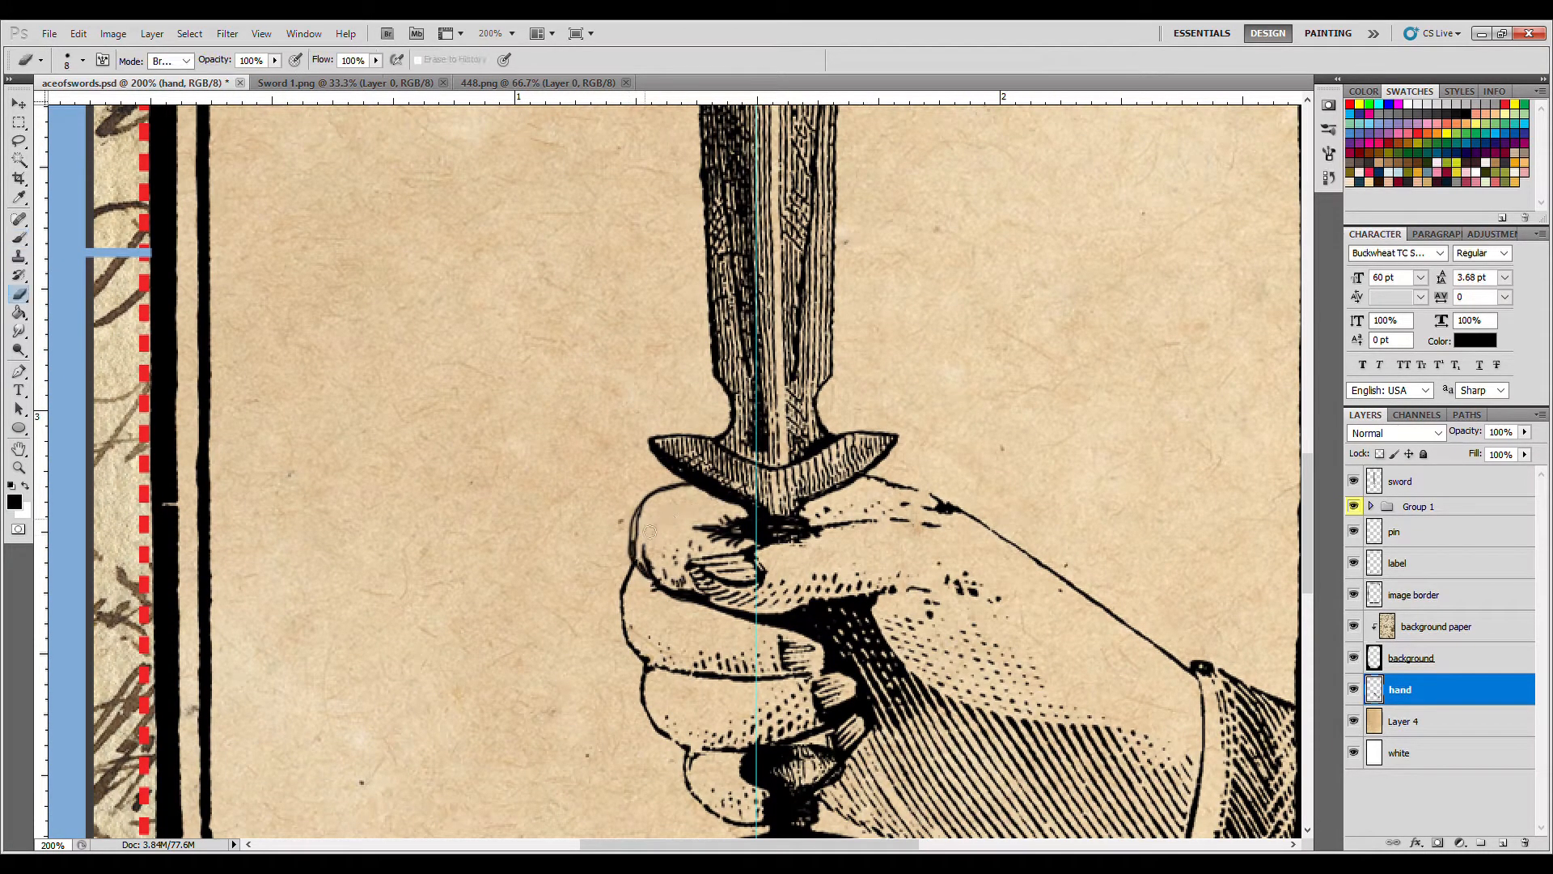
{"action": "key", "text": "b"}
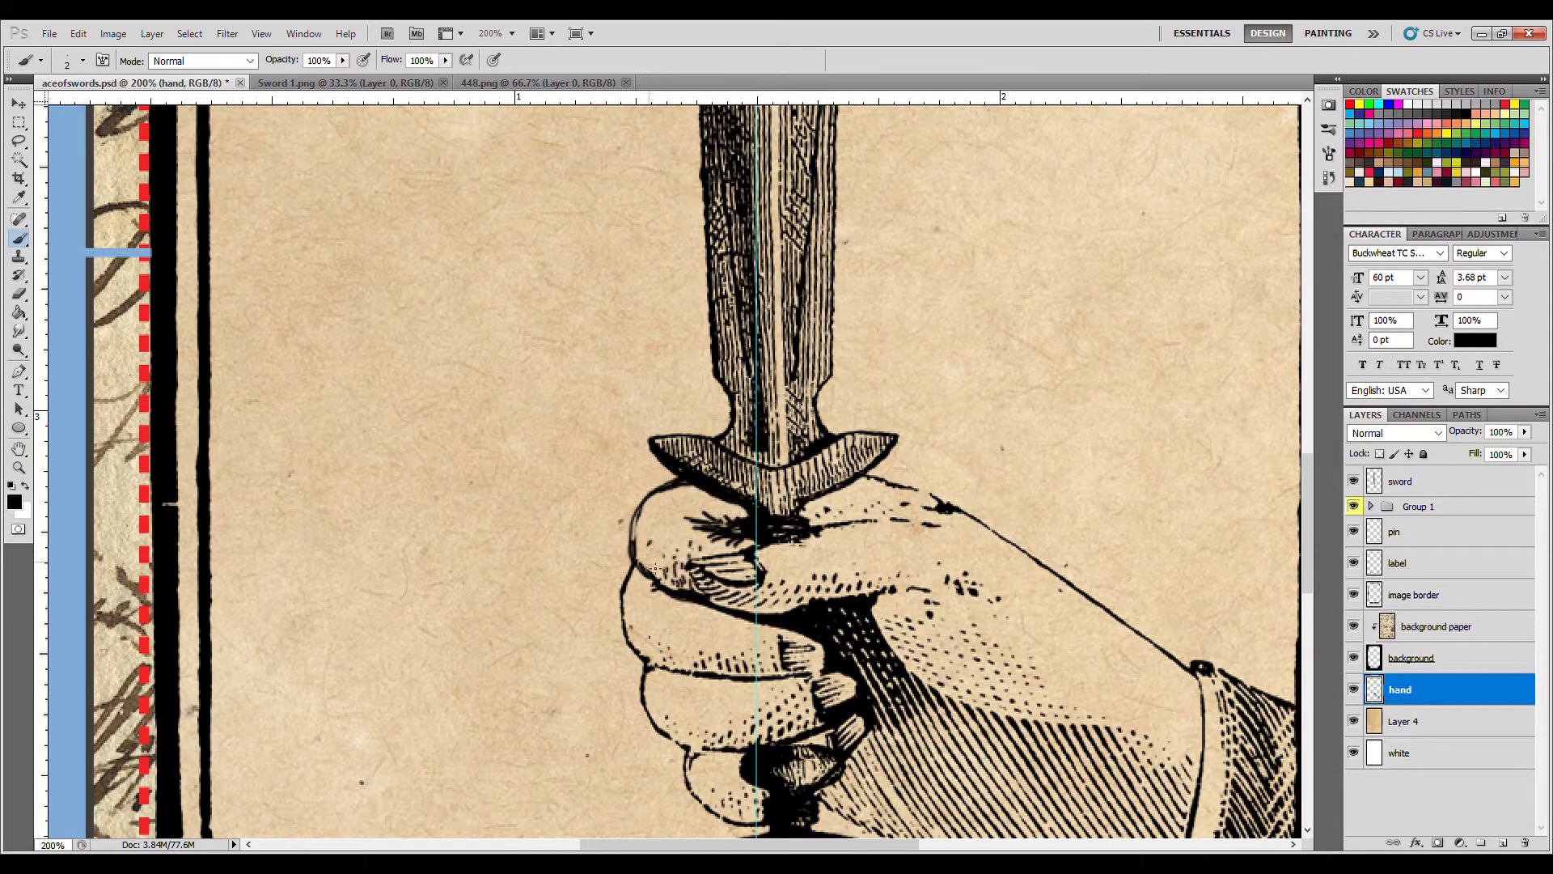
{"action": "key", "text": "e"}
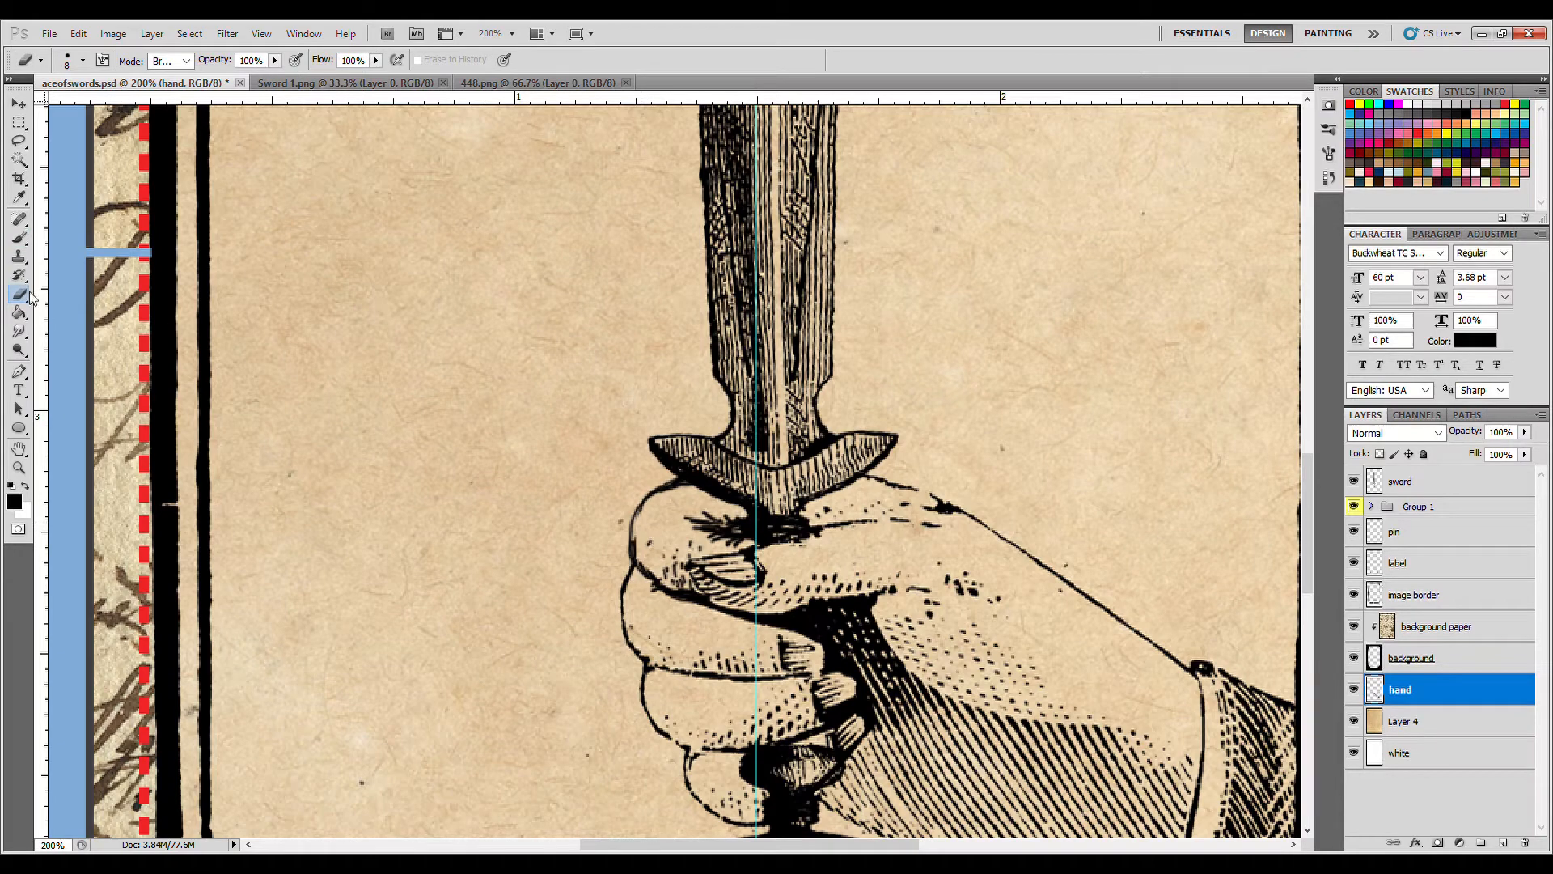
{"action": "key", "text": "b"}
{"action": "key", "text": "ctrl+0"}
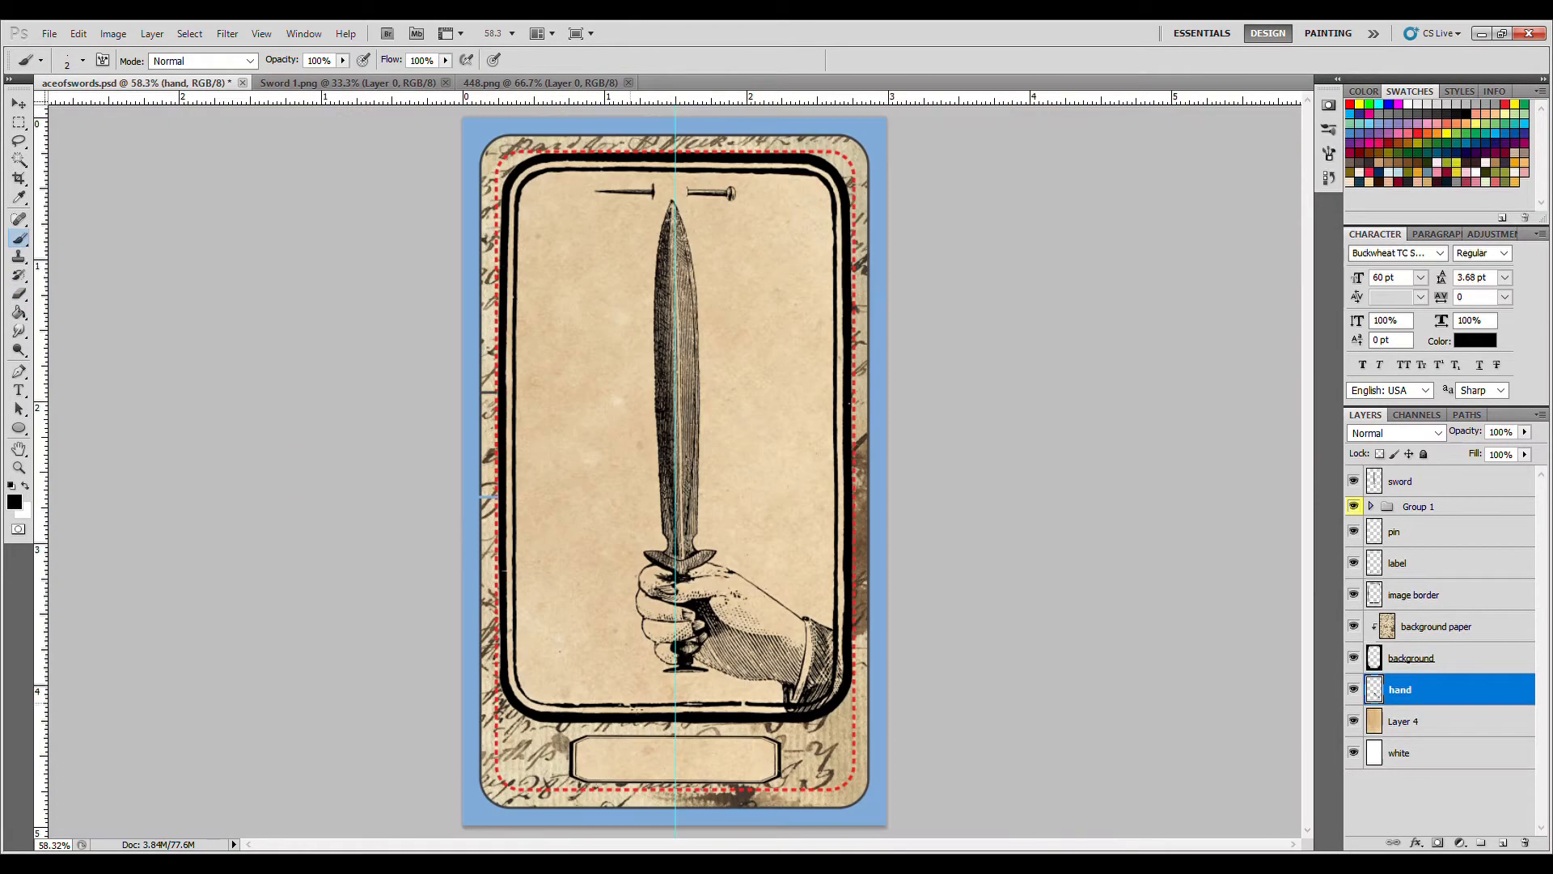
Step: Move the sword layer below the hand layer and erase the part of its knob that overlaps the little finger
{"action": "key", "text": "ctrl+plus"}
{"action": "key", "text": "ctrl+plus"}
{"action": "key", "text": "ctrl+plus"}
{"action": "left_click_drag", "start_coordinate": [637, 710], "coordinate": [600, 235]}
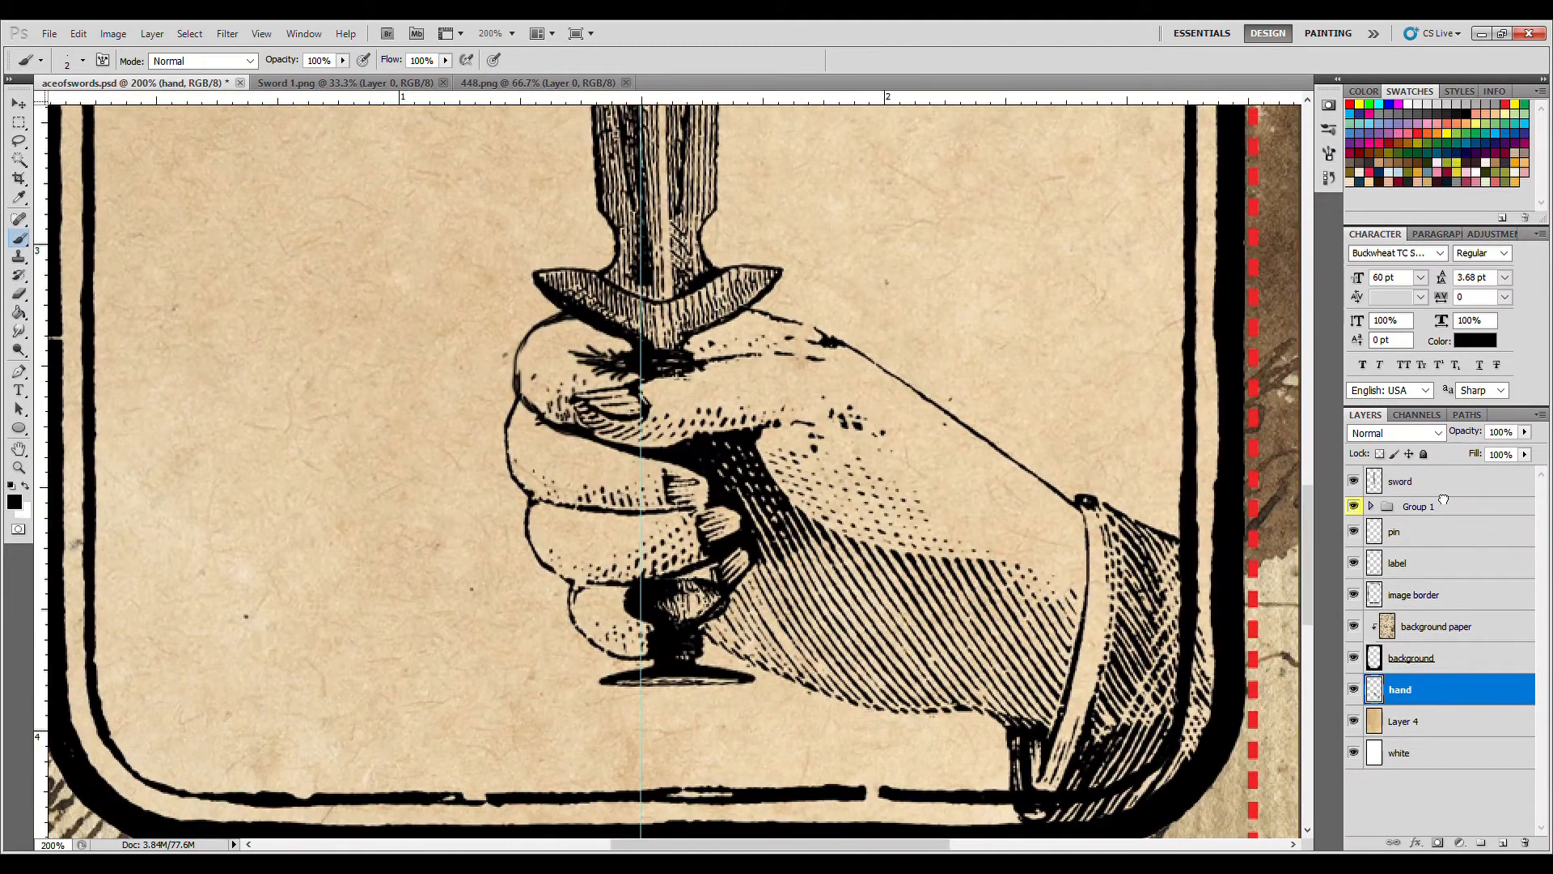
{"action": "left_click_drag", "start_coordinate": [1443, 500], "coordinate": [1420, 690]}
{"action": "key", "text": "e"}
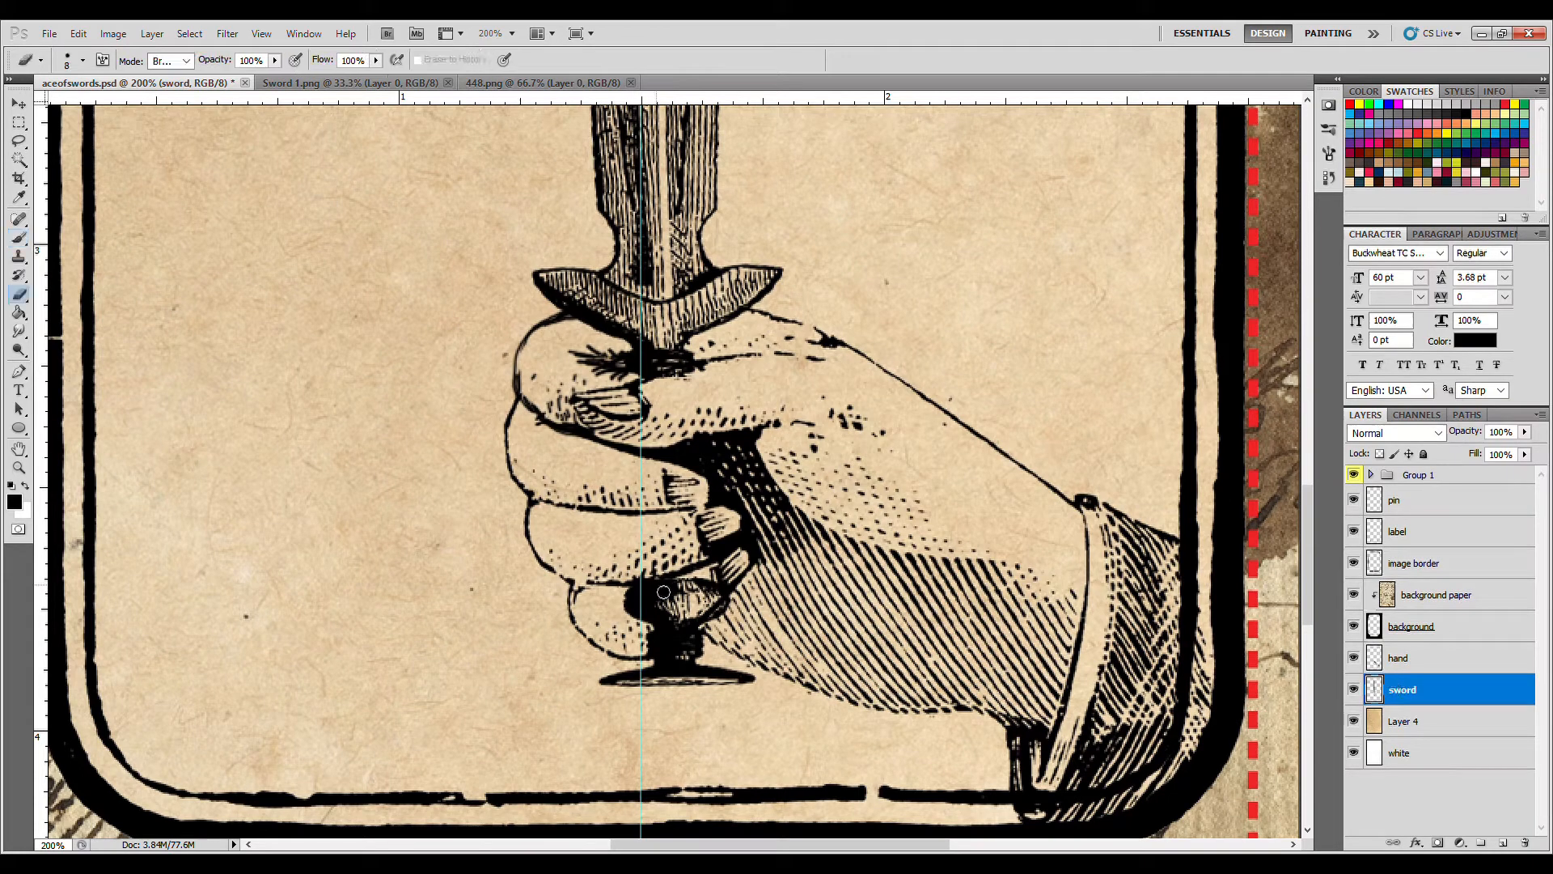
{"action": "mouse_move", "coordinate": [631, 582]}
{"action": "left_mouse_down"}
{"action": "mouse_move", "coordinate": [651, 647]}
{"action": "mouse_move", "coordinate": [712, 598]}
{"action": "mouse_move", "coordinate": [670, 631]}
{"action": "left_mouse_up"}
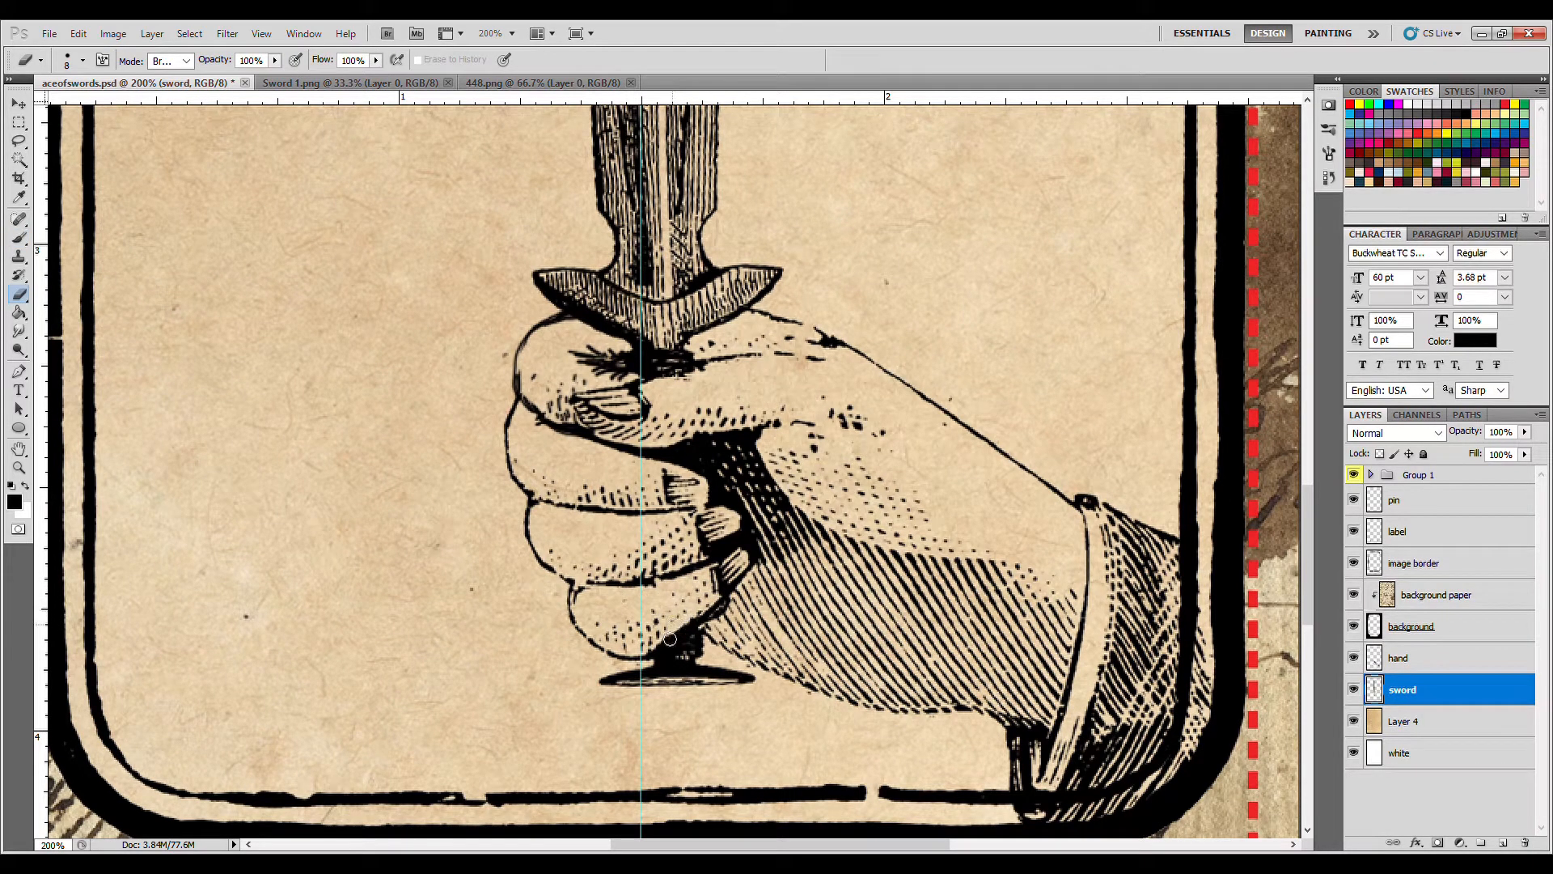
{"action": "key", "text": "b"}
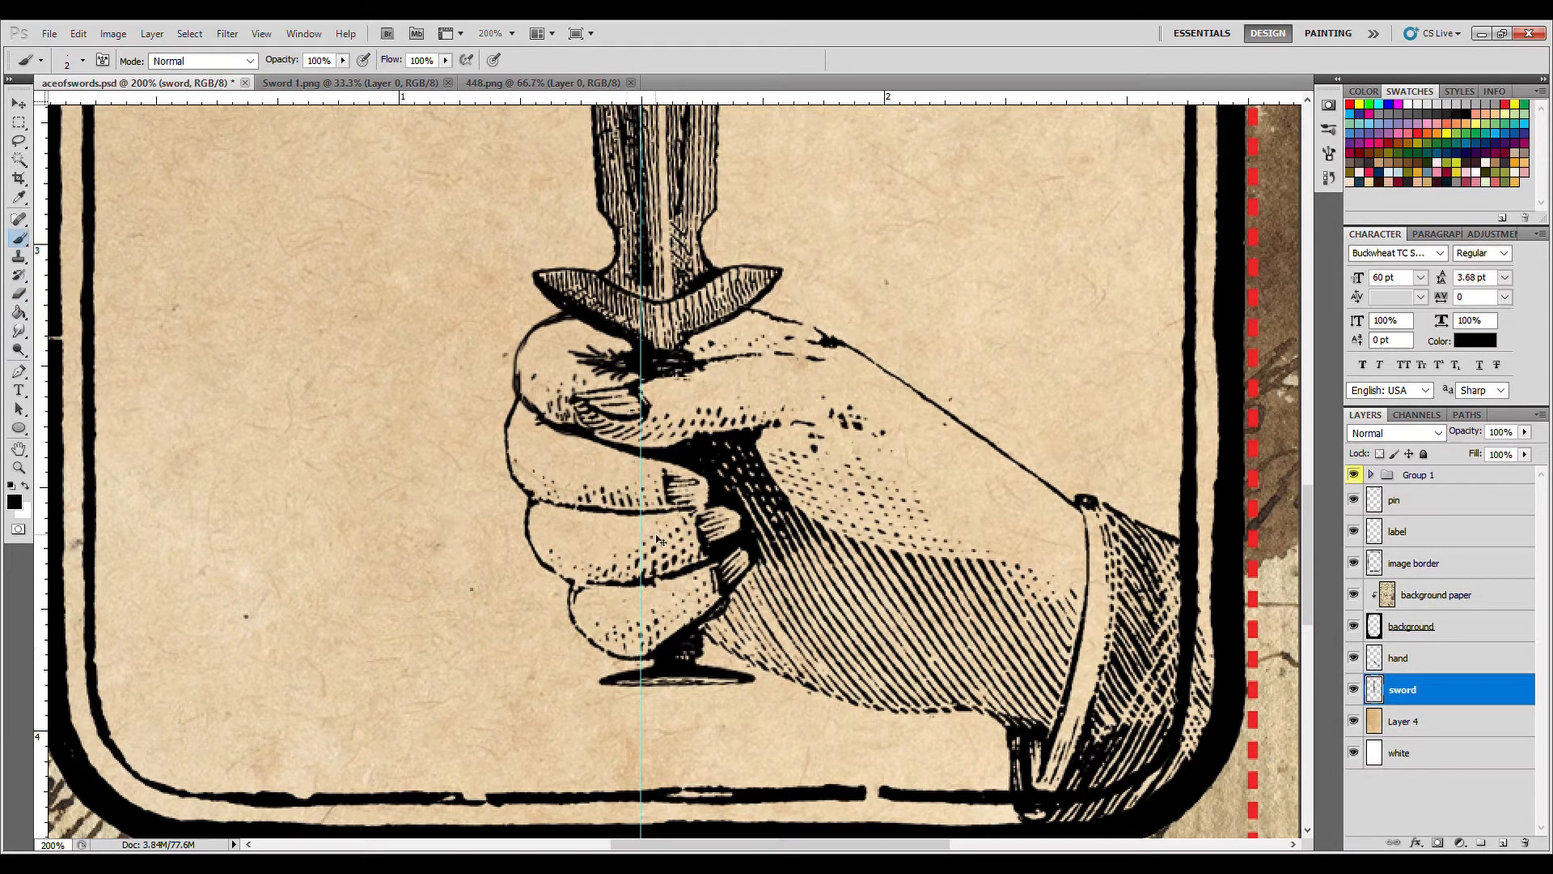
{"action": "key", "text": "ctrl+0"}
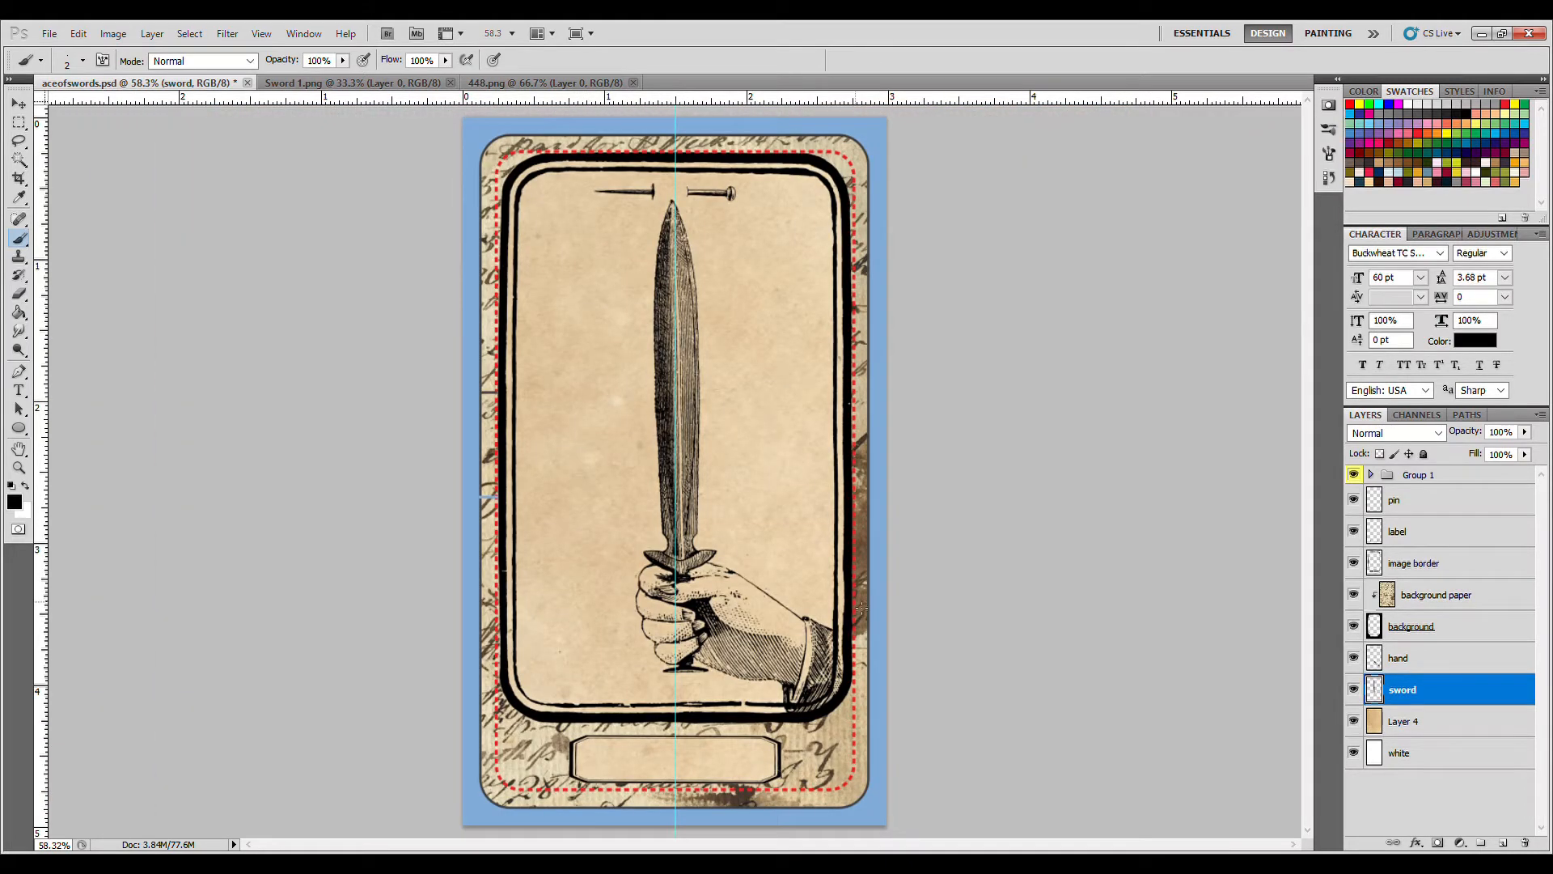
Step: Hide the background paper and try a Color Overlay on the background layer, testing several swatches and applying white
{"action": "left_click", "coordinate": [1354, 595]}
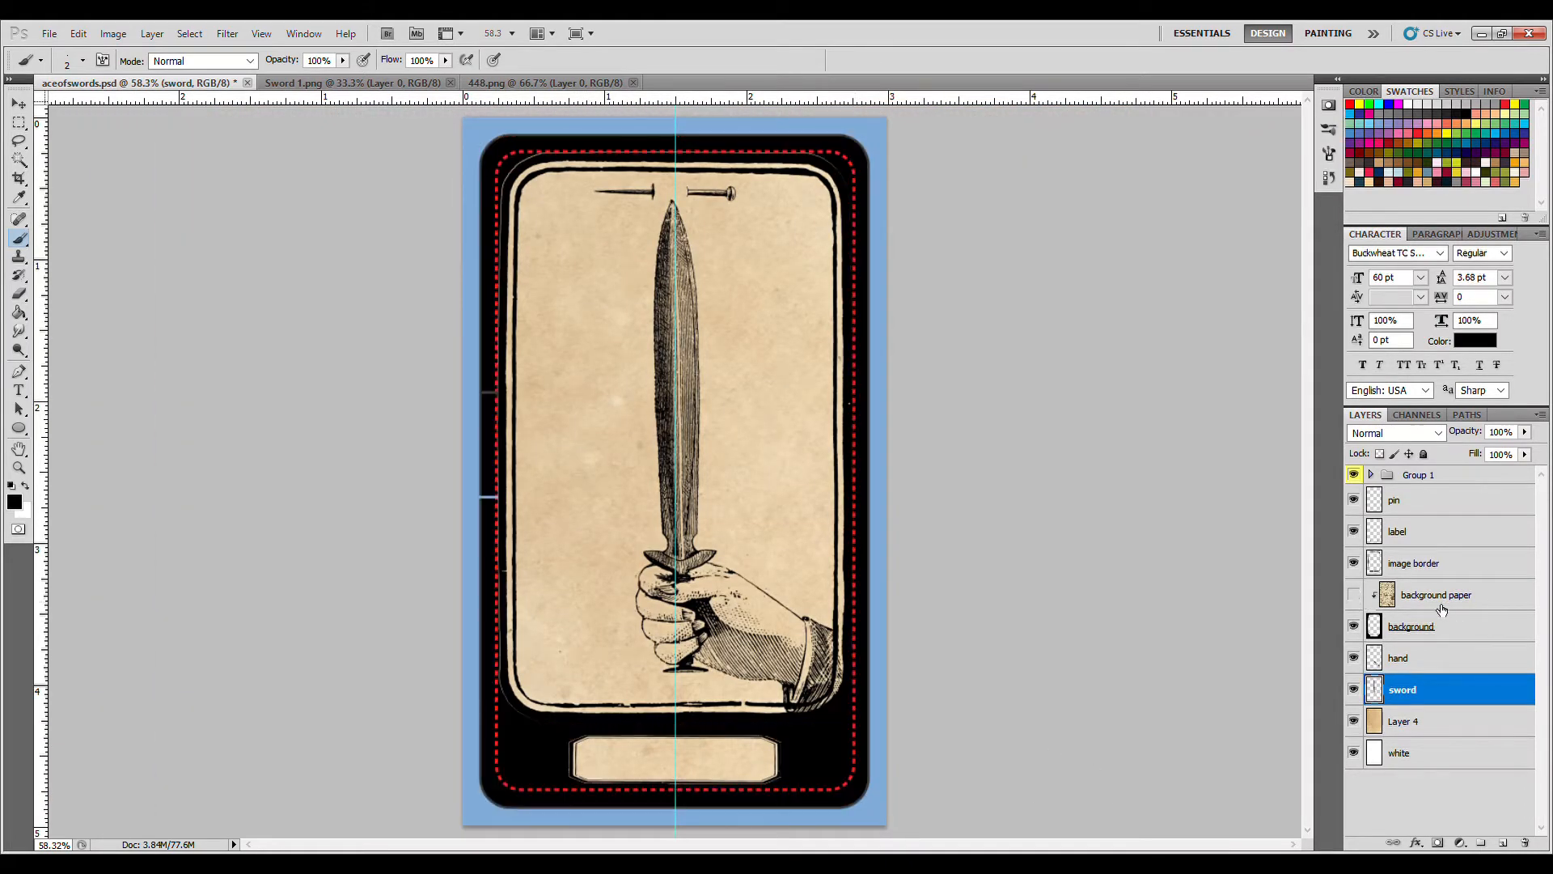
{"action": "left_click", "coordinate": [1466, 636]}
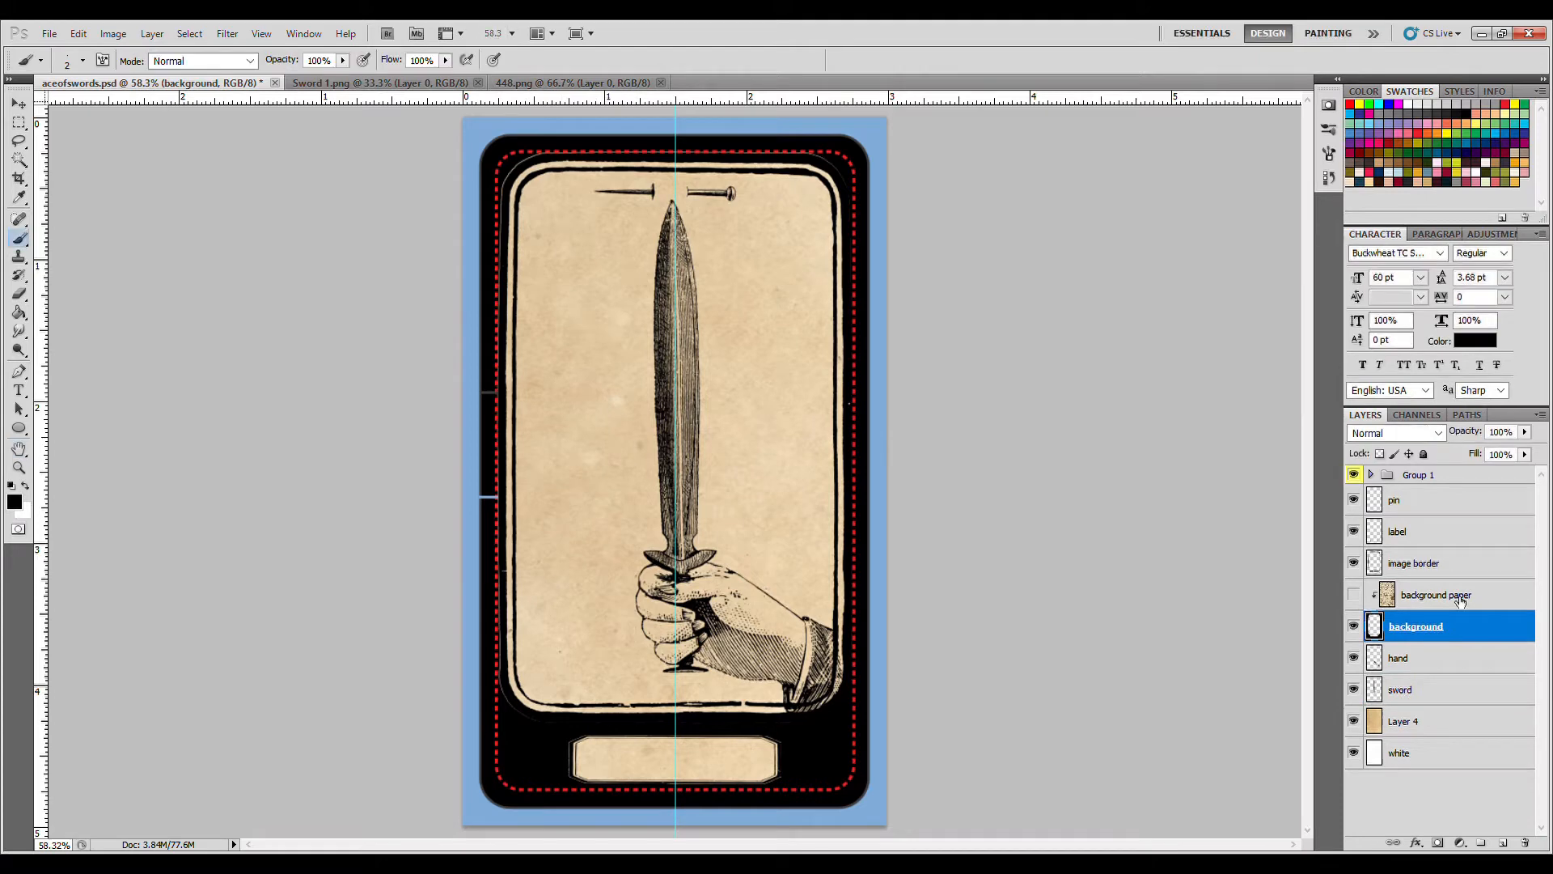
{"action": "double_click", "coordinate": [1379, 631]}
{"action": "left_click", "coordinate": [1081, 587]}
{"action": "left_click", "coordinate": [1267, 455]}
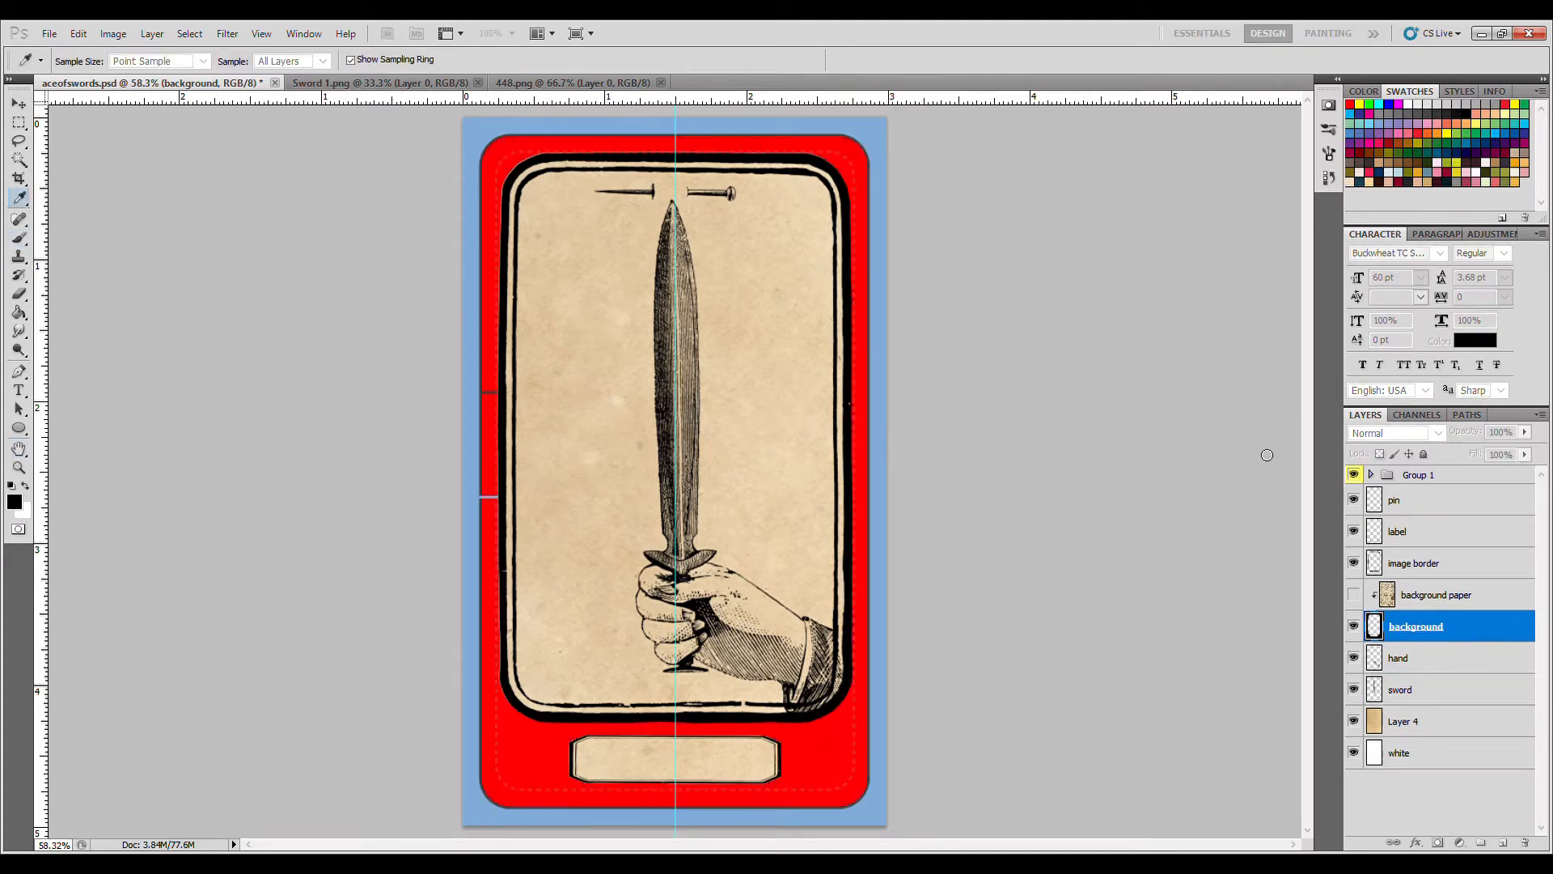
{"action": "left_click", "coordinate": [1390, 175]}
{"action": "left_click", "coordinate": [1447, 175]}
{"action": "left_click", "coordinate": [1430, 184]}
{"action": "left_click", "coordinate": [1468, 173]}
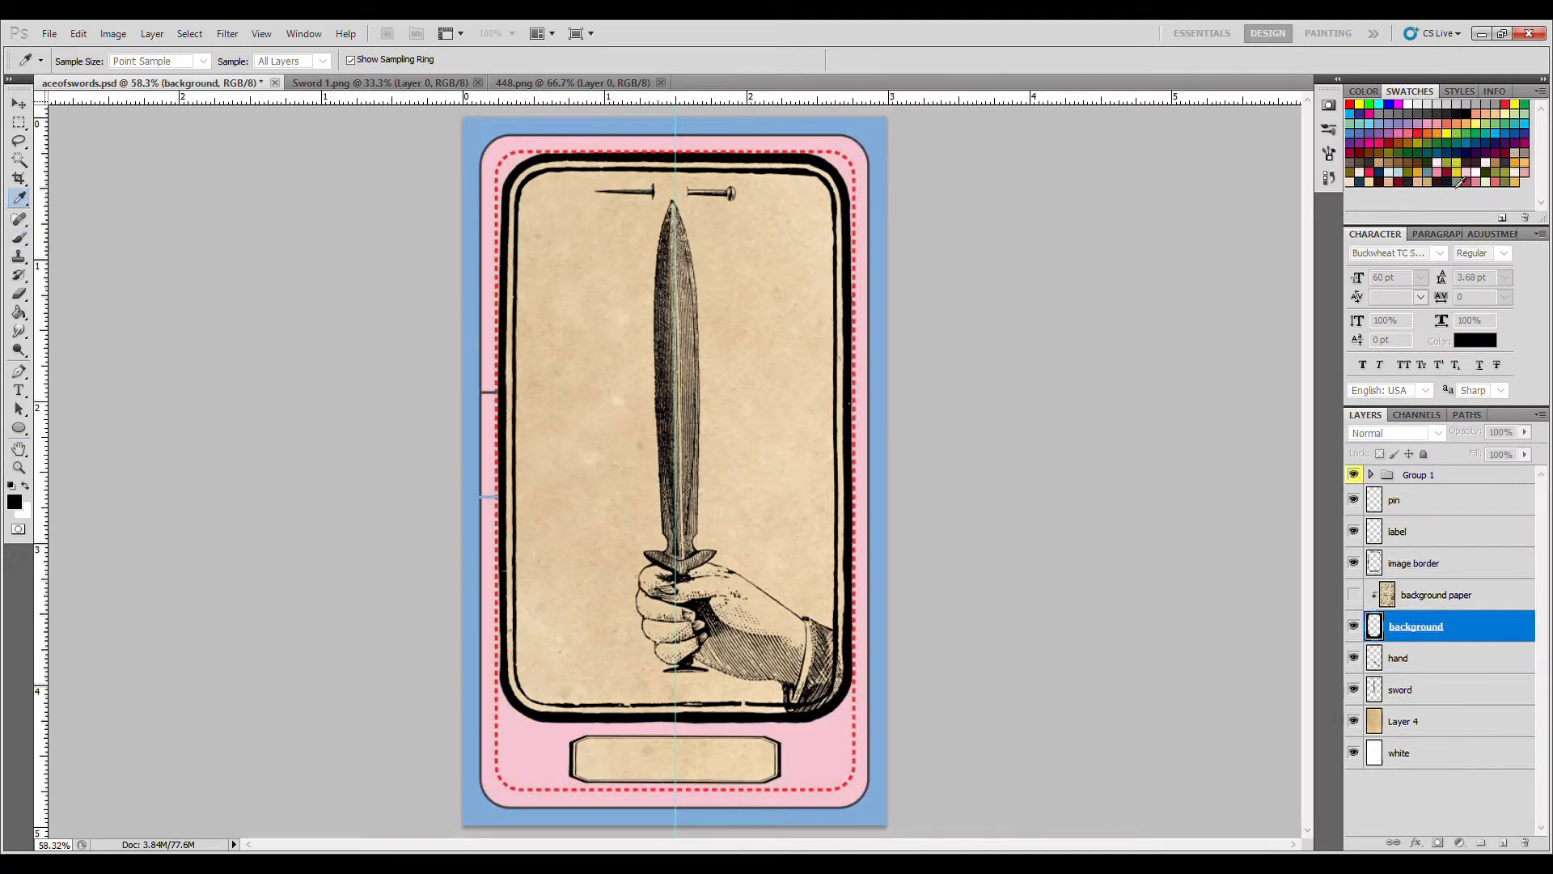
{"action": "left_click", "coordinate": [1457, 174]}
{"action": "left_click", "coordinate": [1409, 107]}
{"action": "left_click", "coordinate": [1283, 491]}
{"action": "left_click", "coordinate": [1404, 433]}
Step: Hide Group 1 and Layer 4
{"action": "left_click", "coordinate": [1354, 475]}
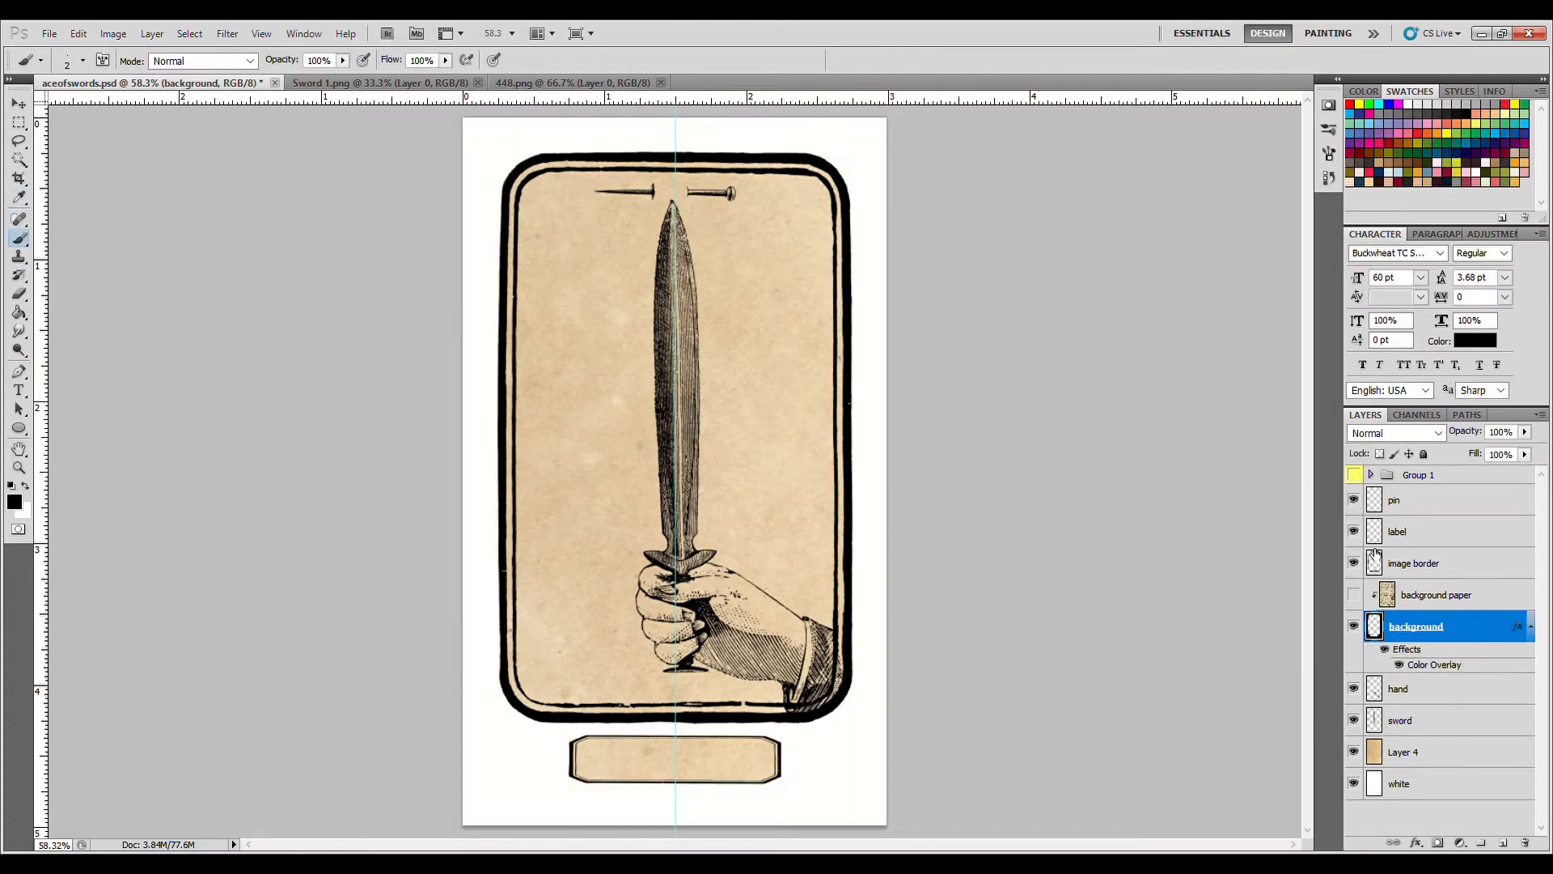
{"action": "left_click", "coordinate": [1355, 752]}
{"action": "left_click", "coordinate": [1355, 752]}
{"action": "left_click", "coordinate": [1437, 757]}
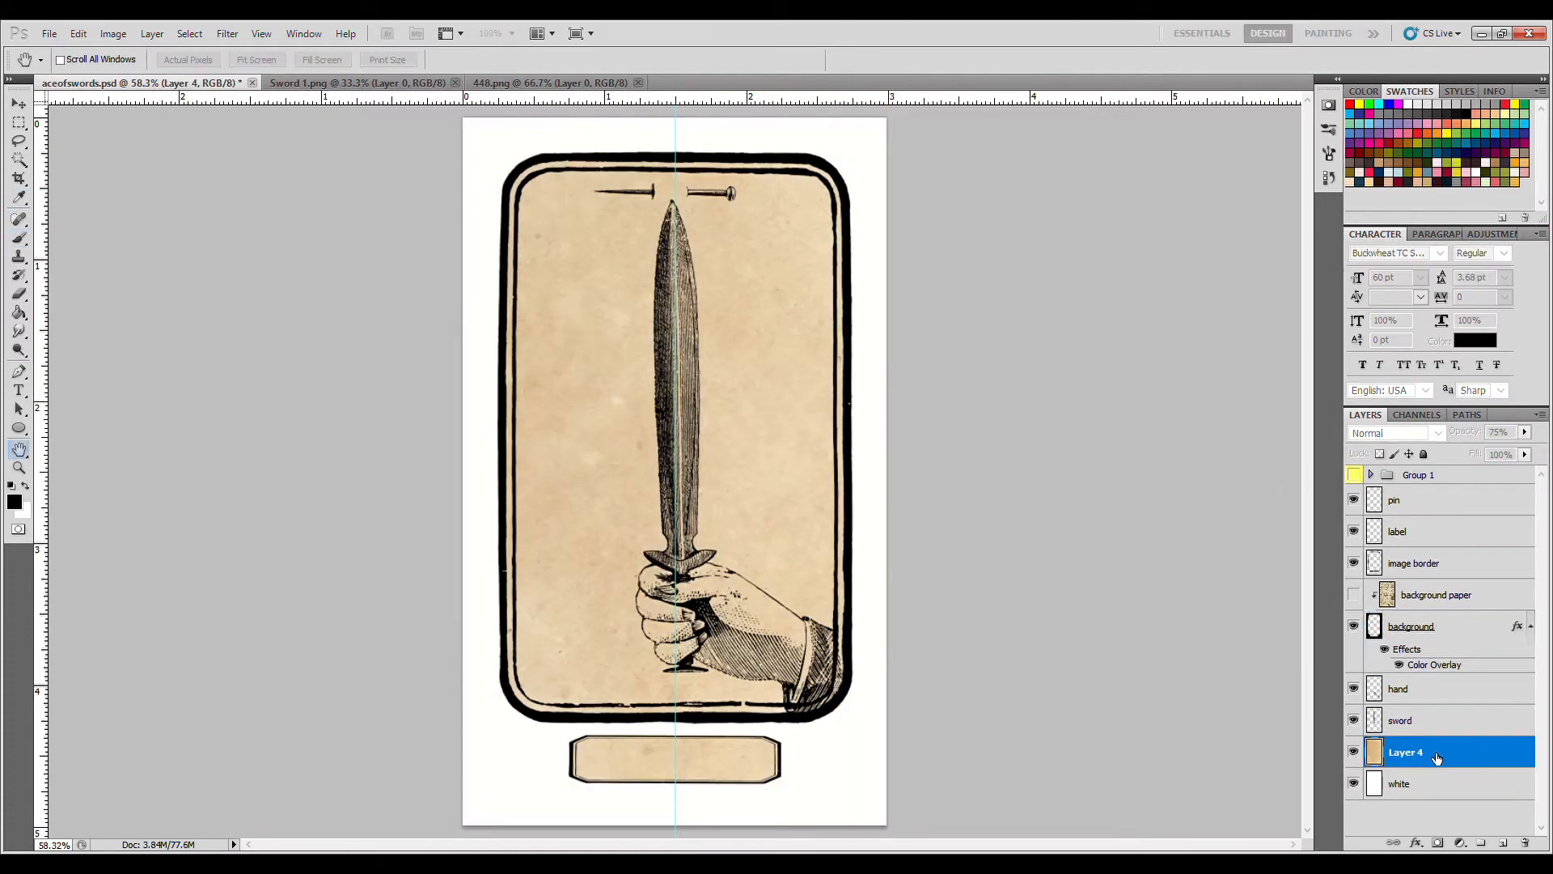
{"action": "left_click", "coordinate": [1354, 752]}
Step: Fill the white layer with the Paint Bucket, trying dark blue before replacing it with coral red
{"action": "left_click", "coordinate": [1412, 783]}
{"action": "left_click", "coordinate": [18, 315]}
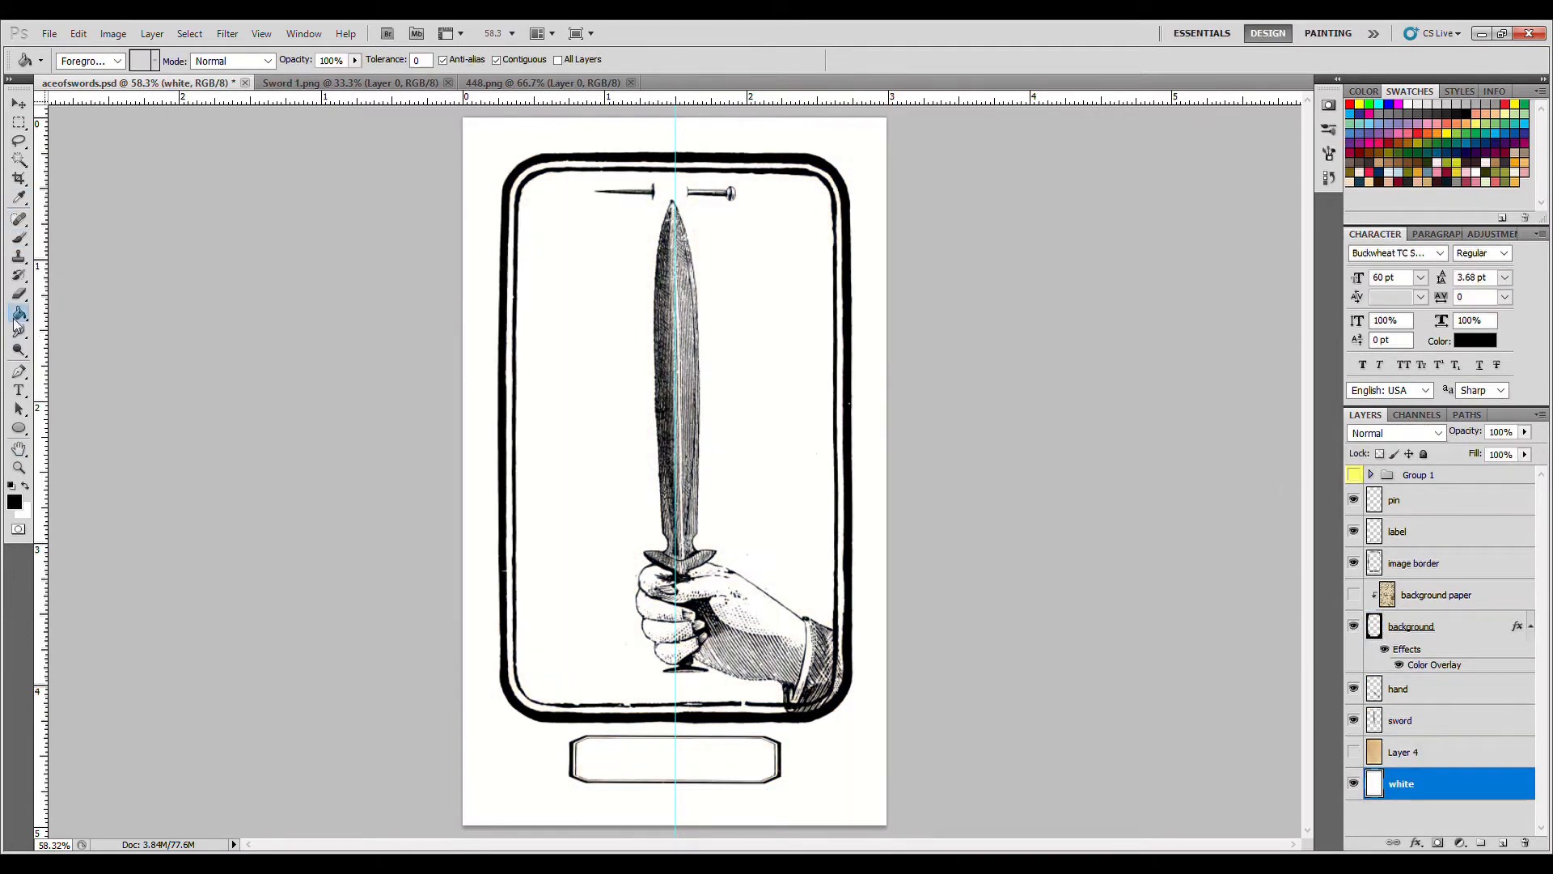
{"action": "left_click", "coordinate": [1524, 178]}
{"action": "left_click", "coordinate": [776, 423]}
{"action": "left_click", "coordinate": [810, 419]}
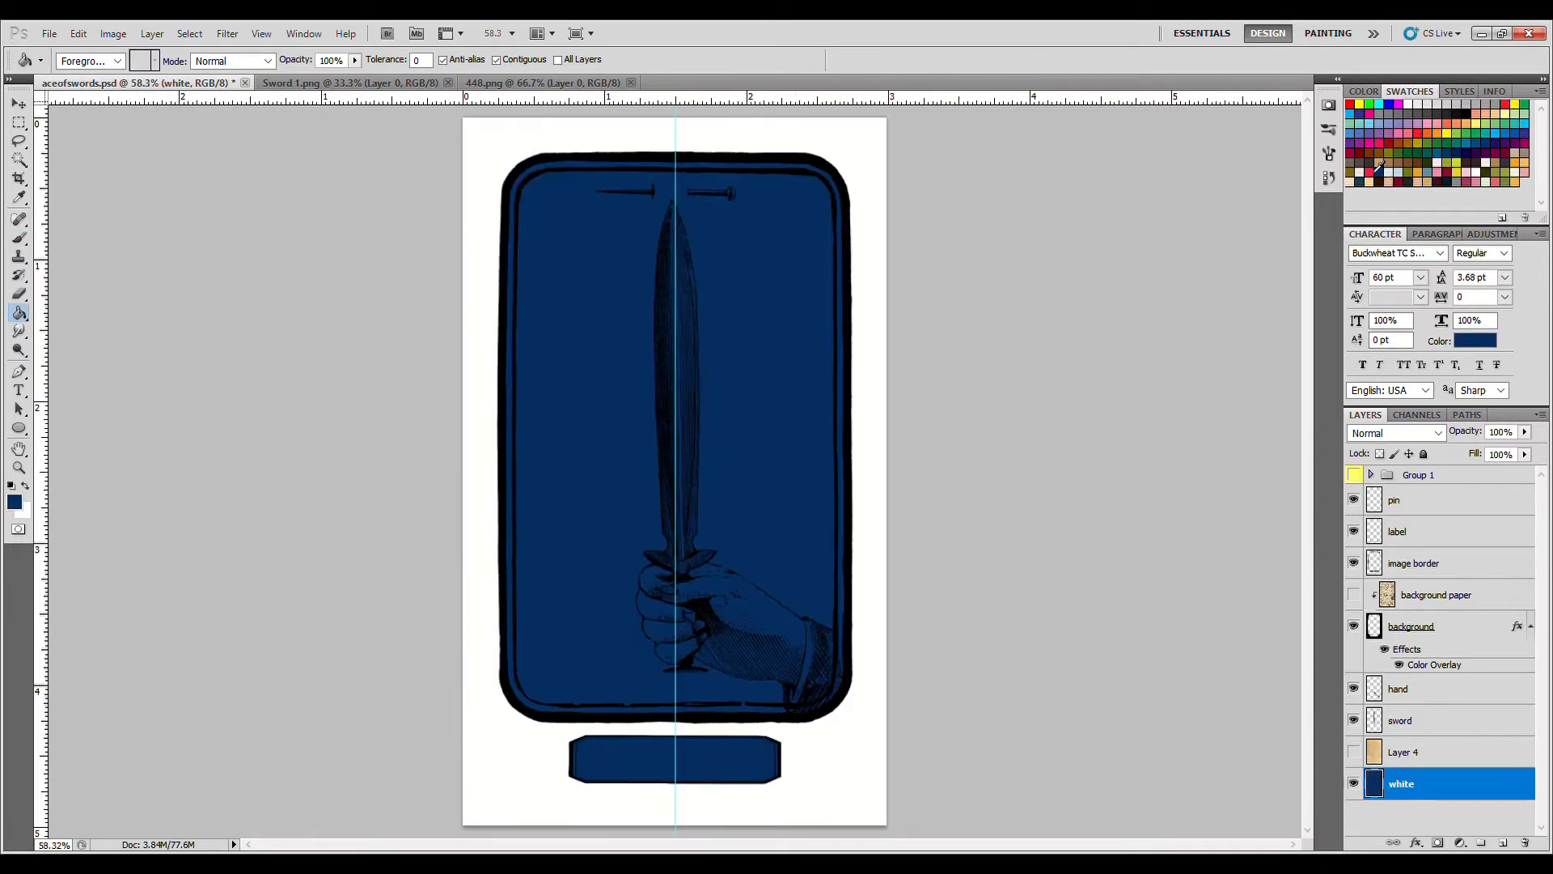
{"action": "left_click", "coordinate": [1414, 181]}
{"action": "left_click", "coordinate": [853, 398]}
{"action": "left_click", "coordinate": [791, 390]}
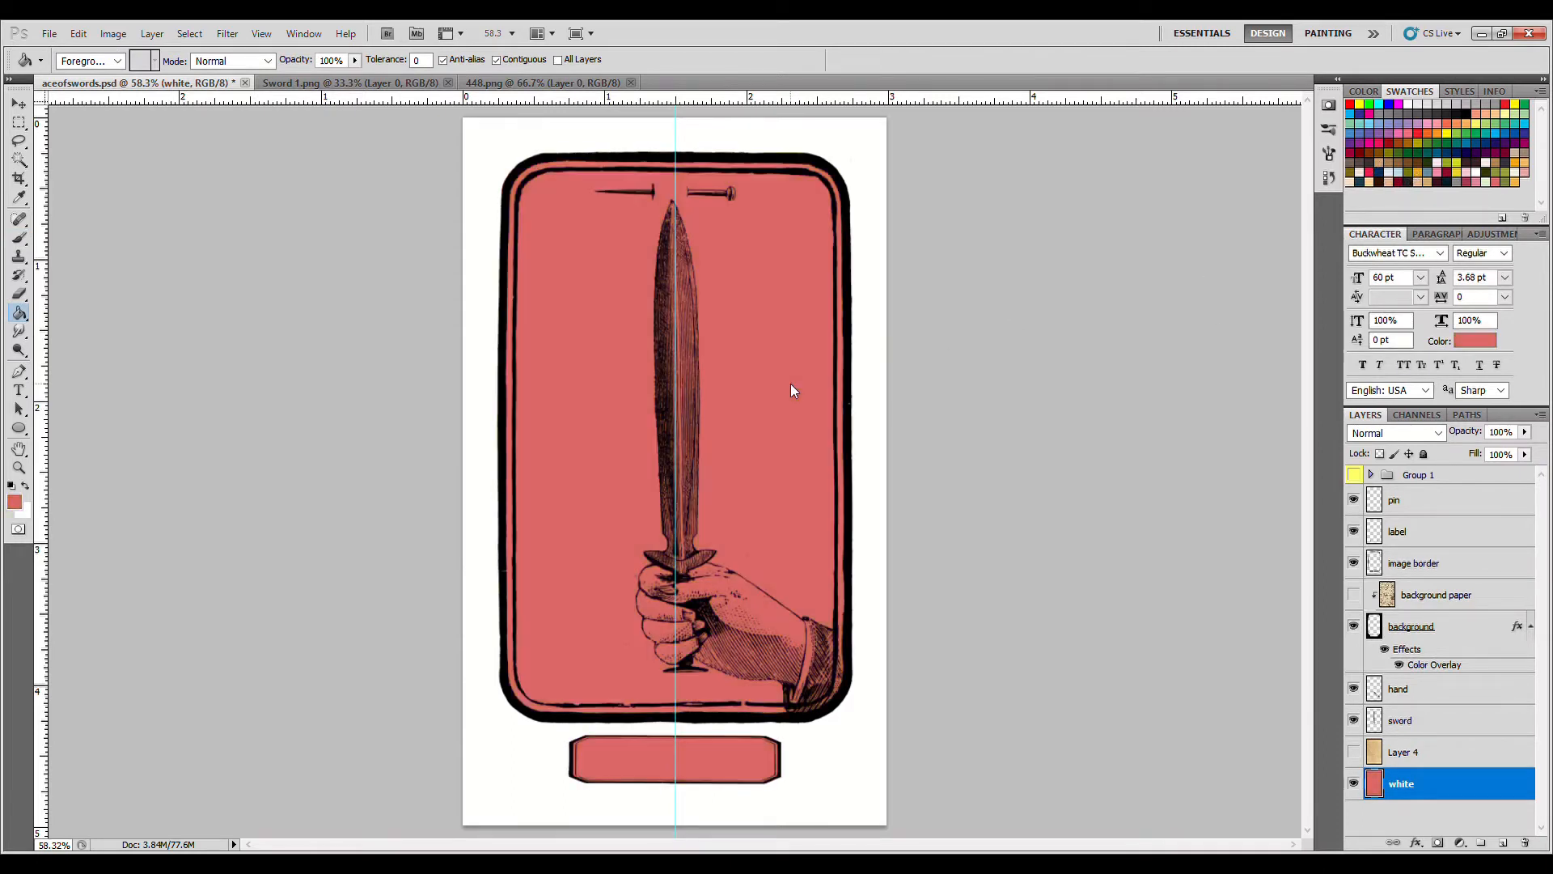
Step: Remove the background layer's color overlay and replace its clipped background paper with Layer 4
{"action": "left_click", "coordinate": [1462, 630]}
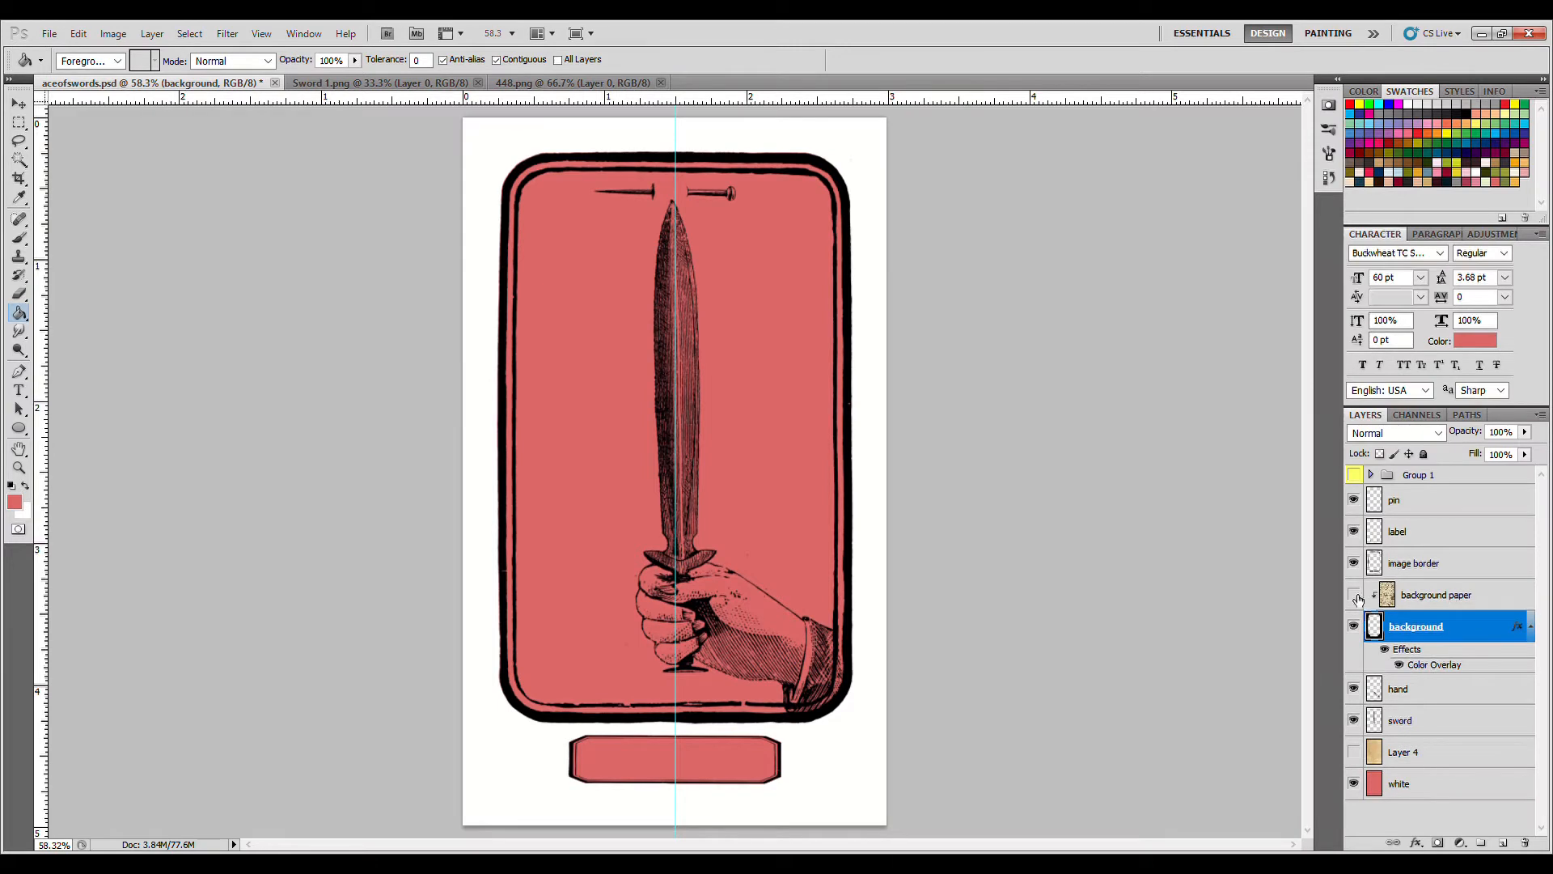
{"action": "left_click", "coordinate": [1447, 539]}
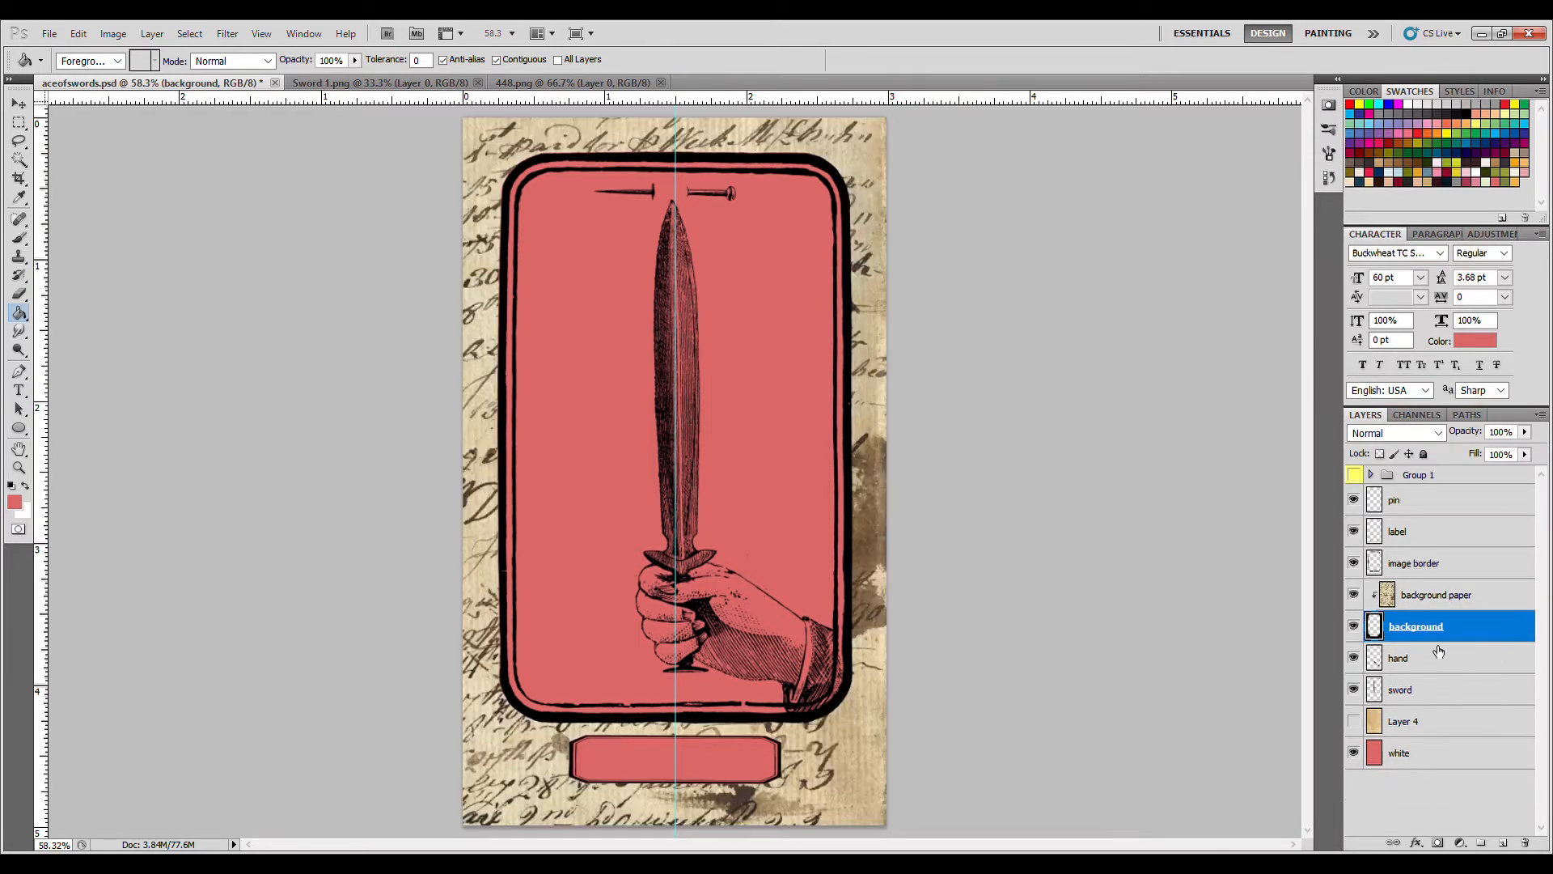
{"action": "left_click_drag", "start_coordinate": [1446, 726], "coordinate": [1474, 615]}
{"action": "left_click", "coordinate": [1428, 601]}
{"action": "key", "text": "Delete"}
Step: Show the clipped Layer 4 paper texture and set its opacity to 100%
{"action": "left_click", "coordinate": [1439, 789]}
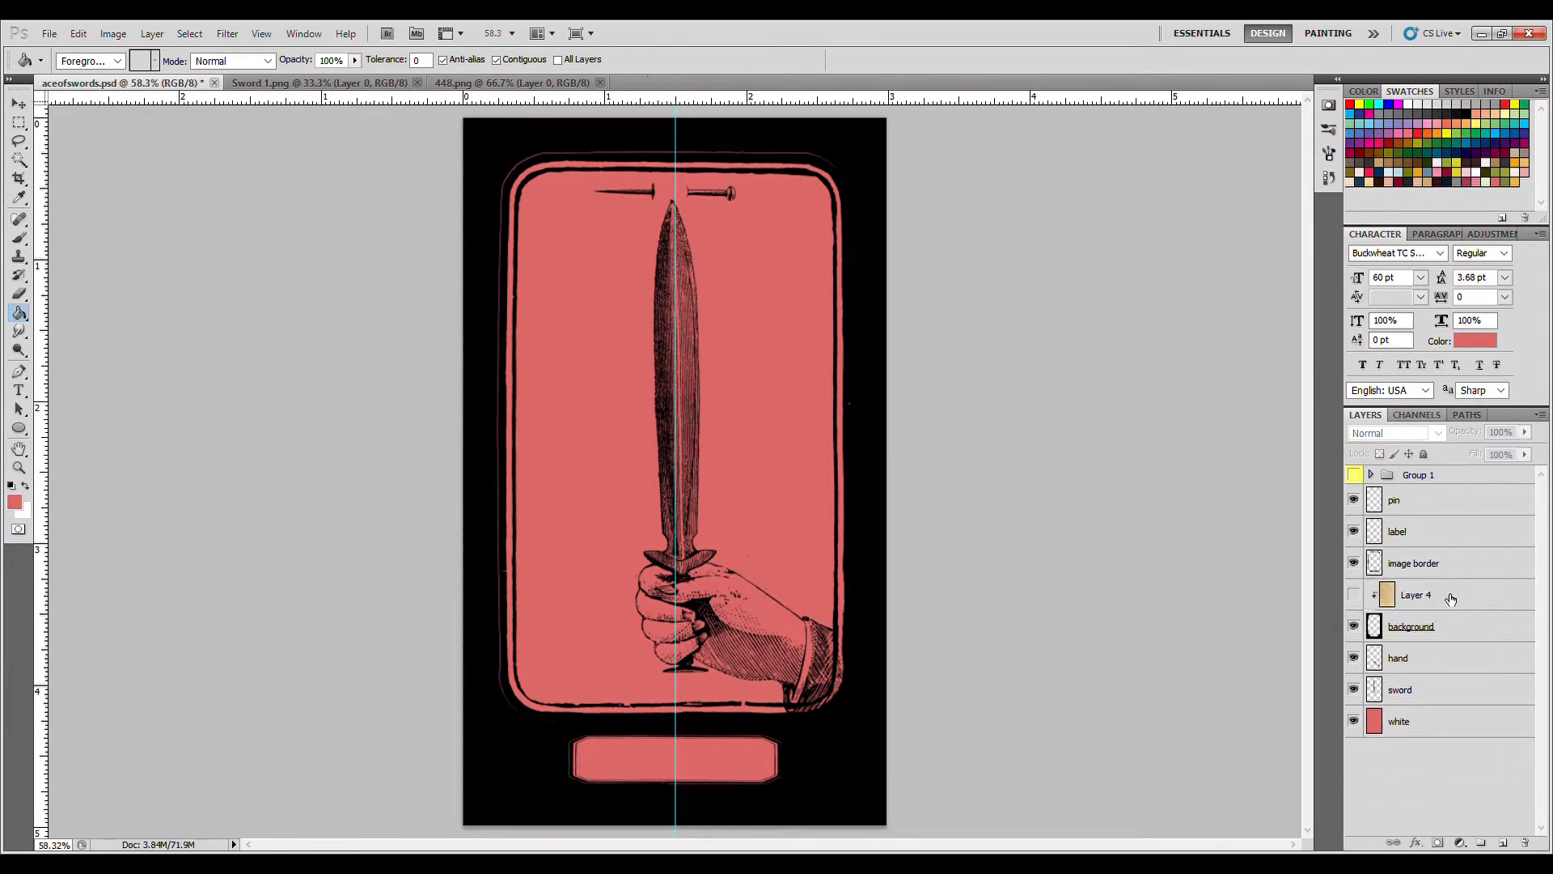
{"action": "left_click", "coordinate": [1452, 598]}
{"action": "left_click", "coordinate": [1363, 598]}
{"action": "left_click_drag", "start_coordinate": [1515, 453], "coordinate": [1537, 455]}
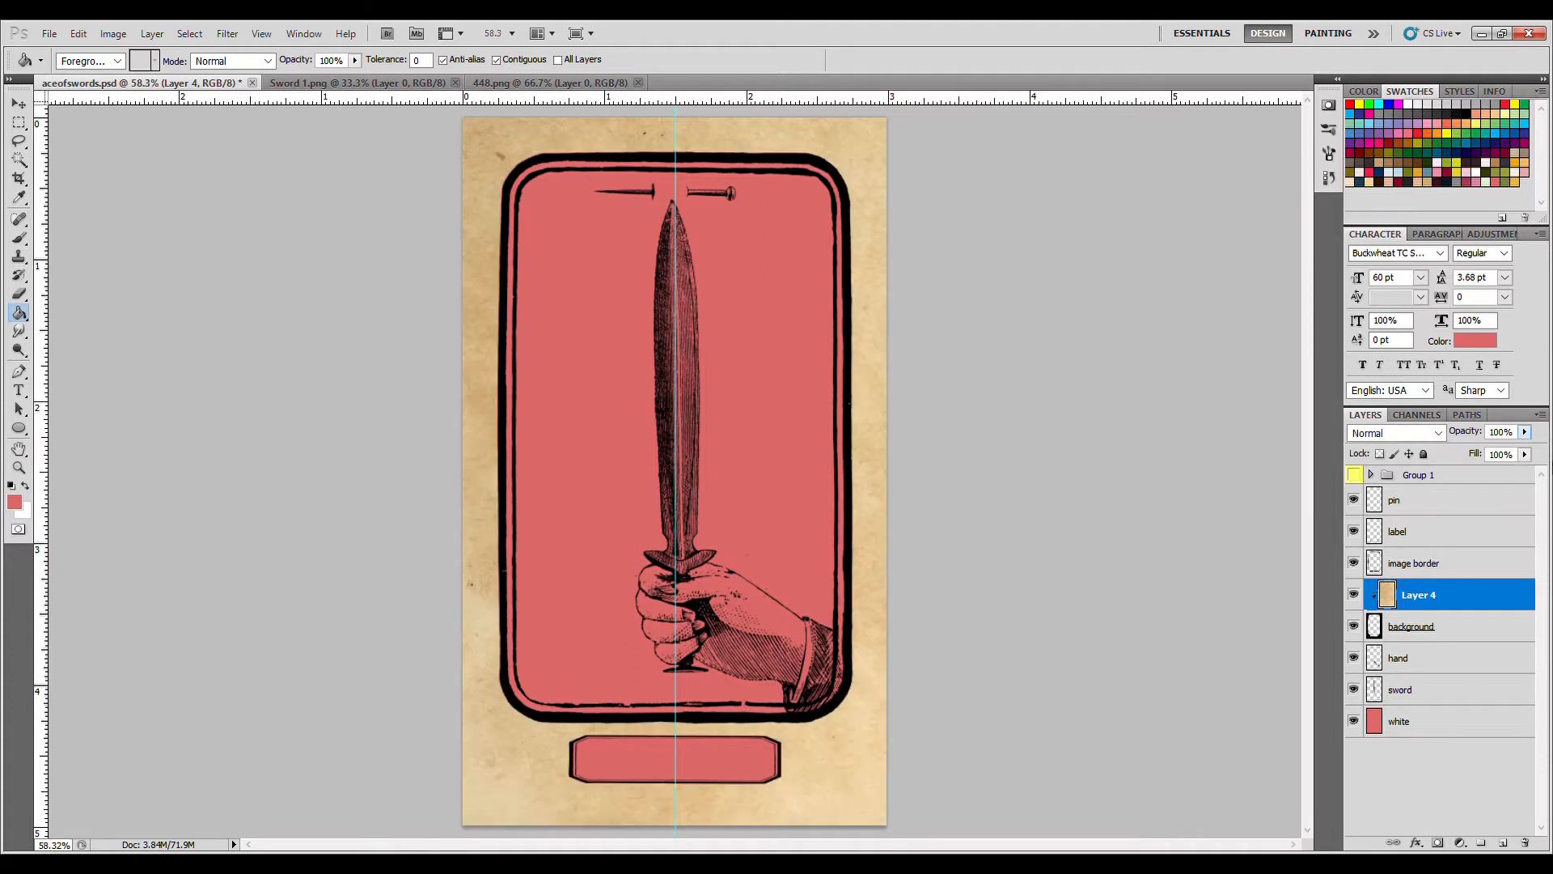
{"action": "left_click", "coordinate": [1483, 803]}
Step: Rename the white layer as "color"
{"action": "double_click", "coordinate": [1400, 721]}
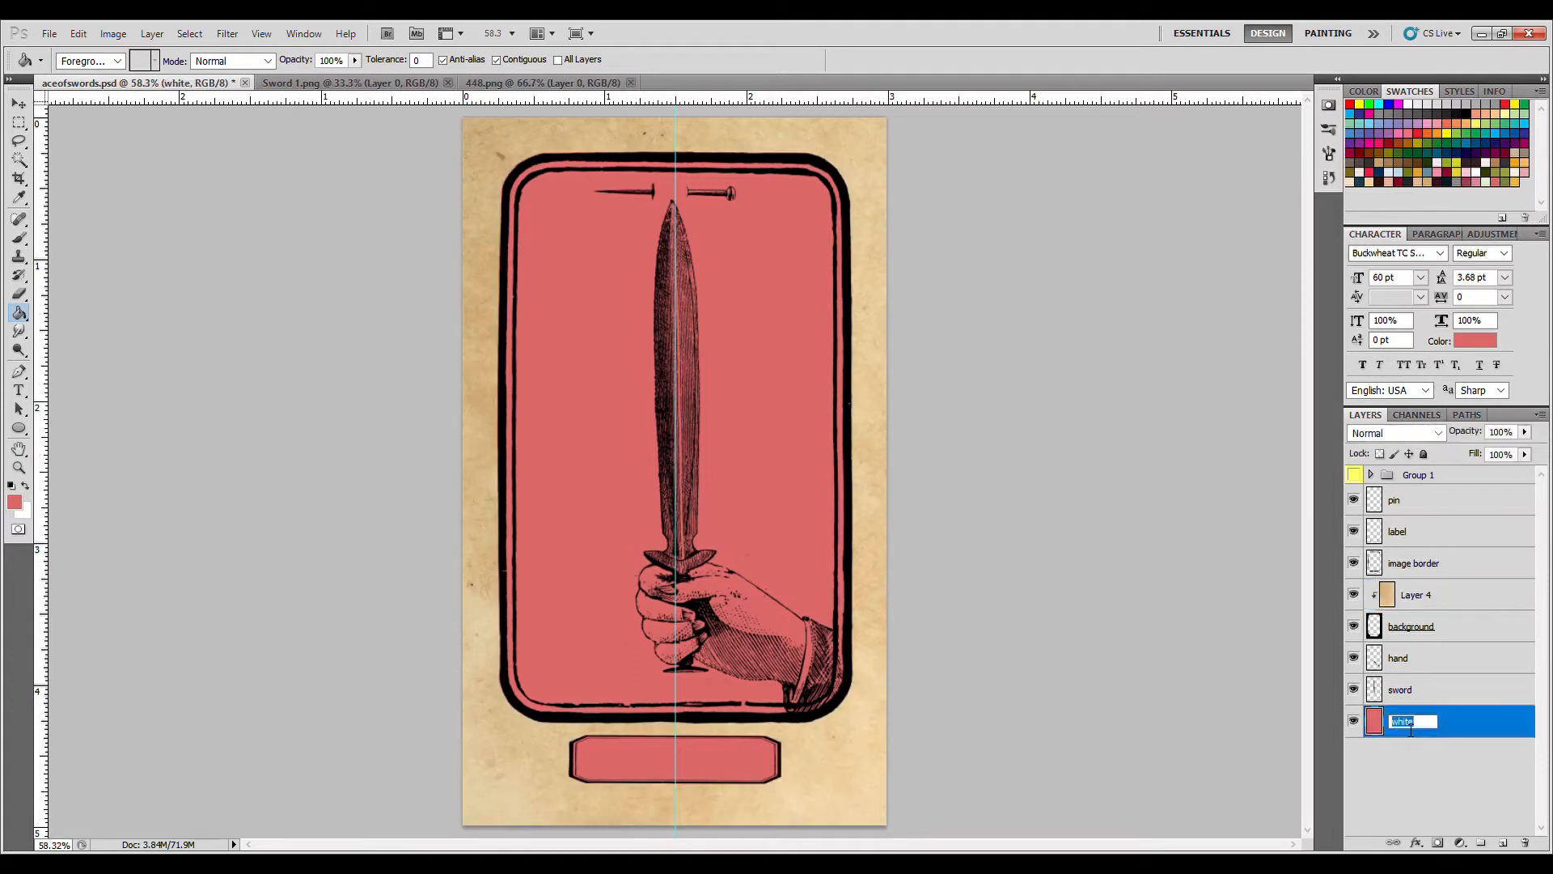
{"action": "type", "text": "color"}
{"action": "left_click", "coordinate": [1459, 765]}
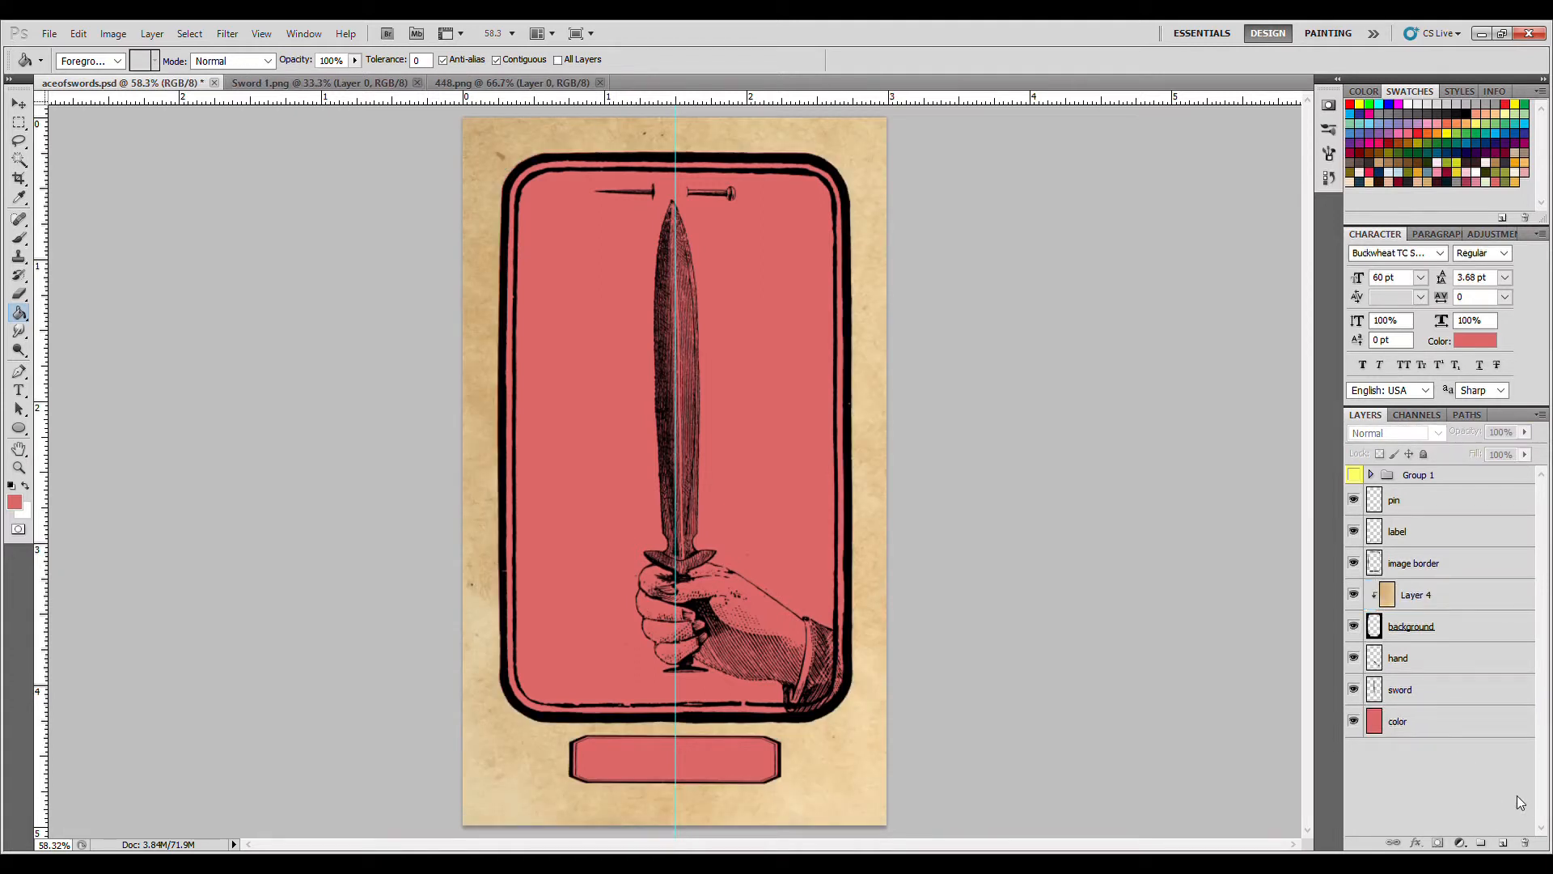
{"action": "left_click", "coordinate": [1465, 657]}
{"action": "key", "text": "w"}
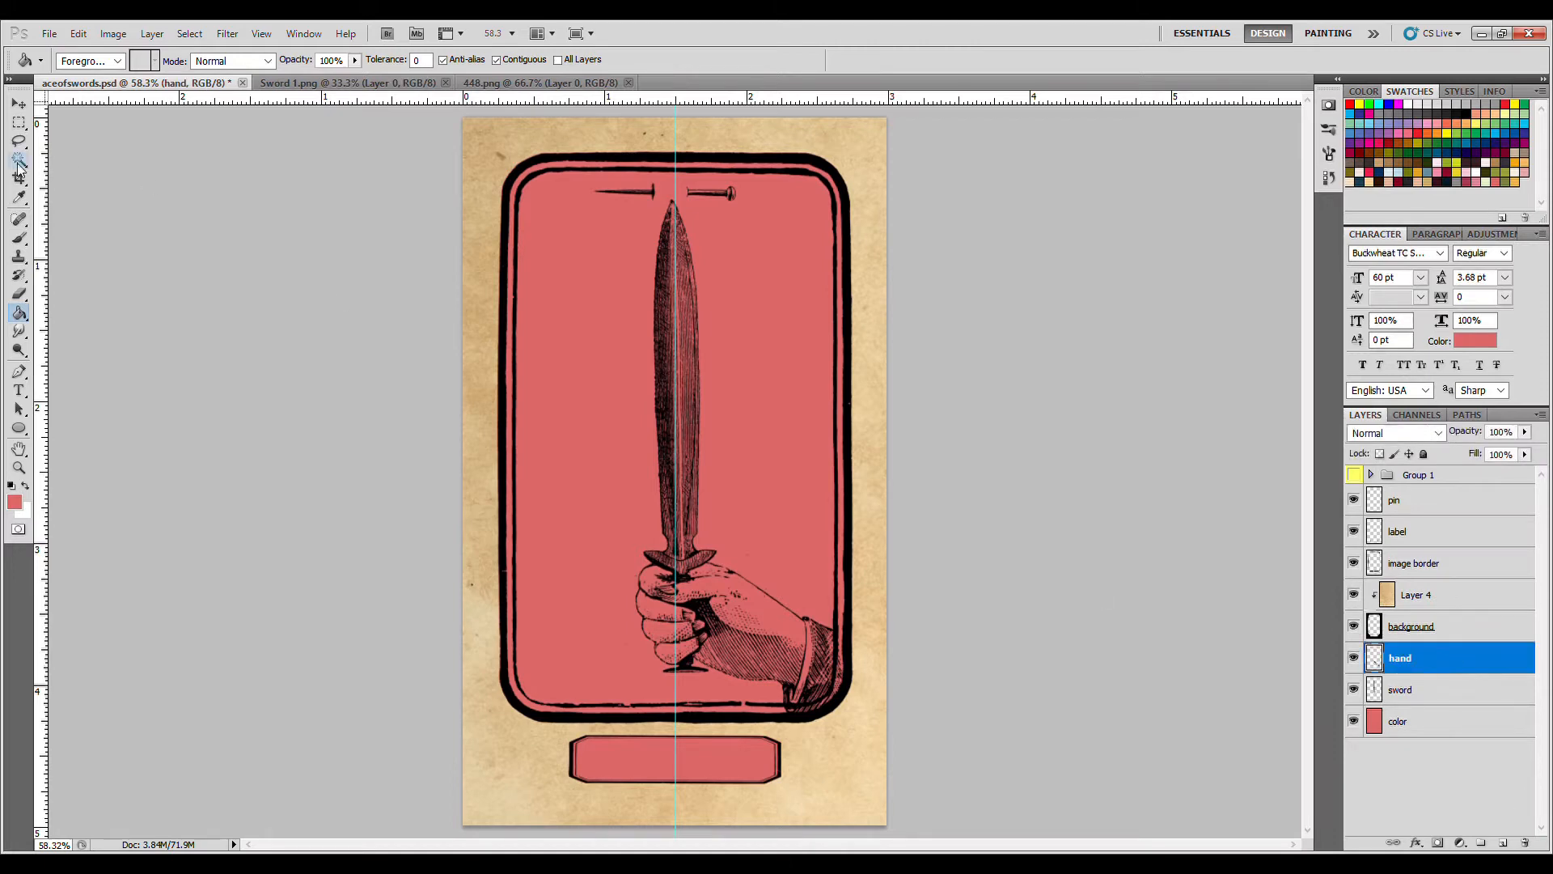
{"action": "left_click", "coordinate": [766, 545]}
{"action": "key", "text": "ctrl+d"}
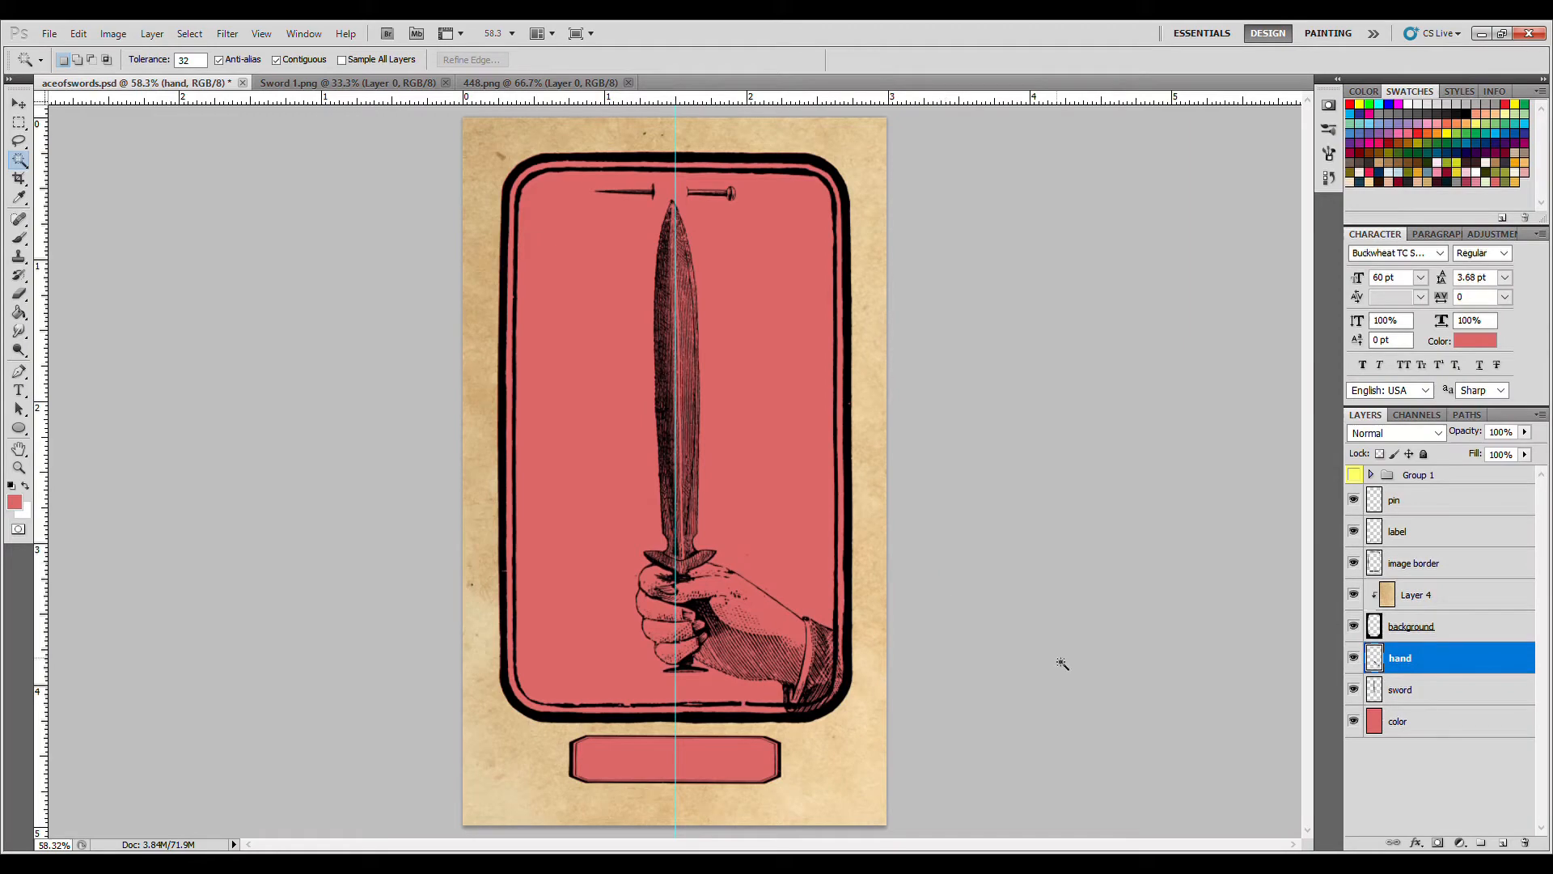
Step: Set the Brush to a tan foreground color and enlarge it to size 23 for coloring the hand
{"action": "key", "text": "b"}
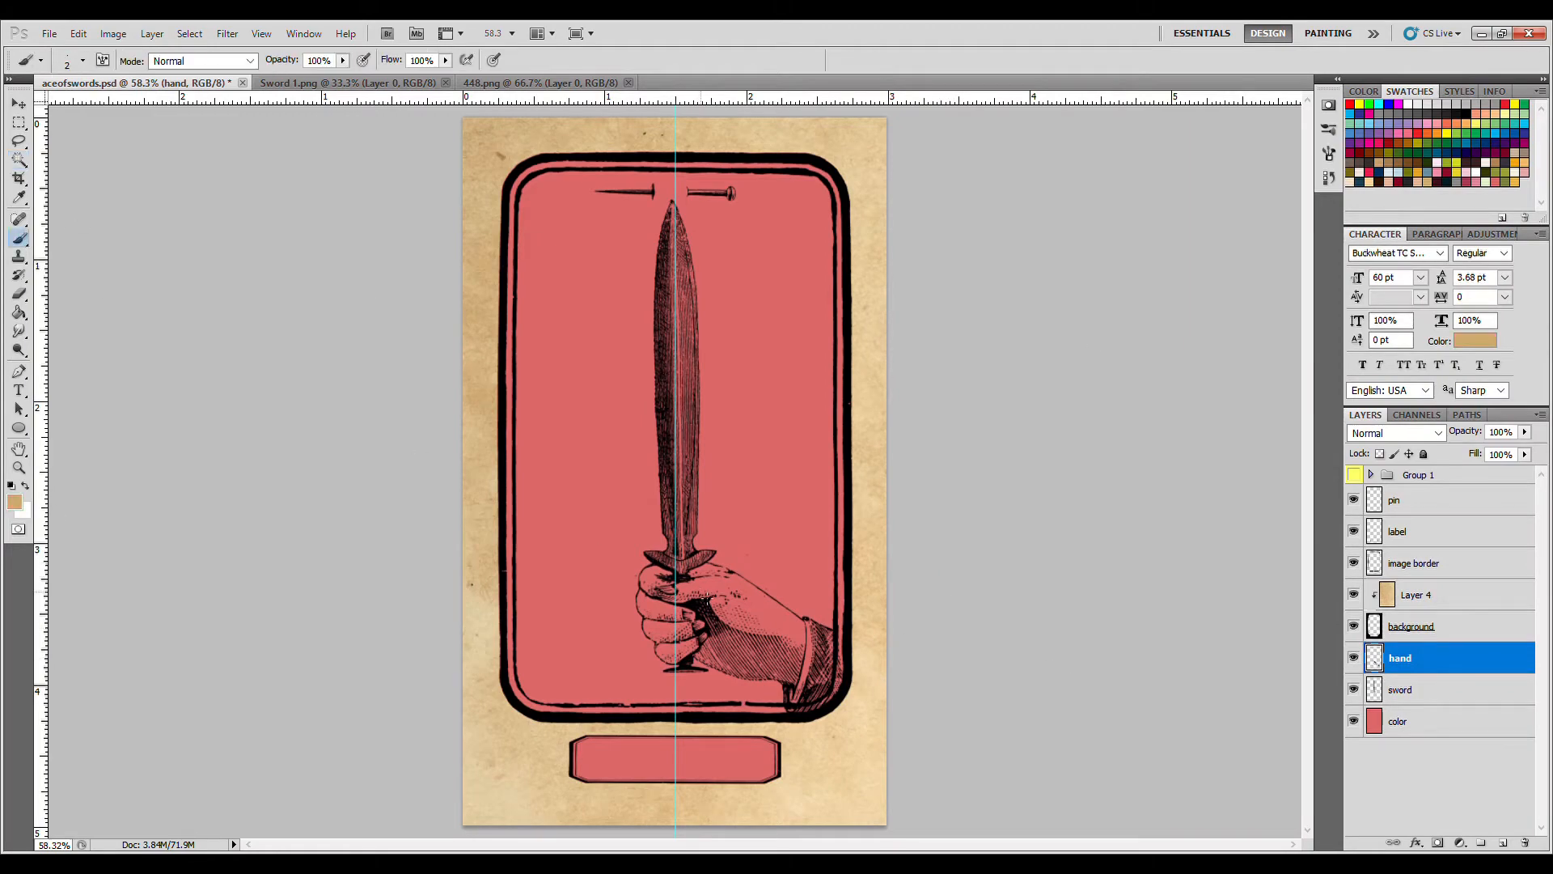
{"action": "key", "text": "ctrl+plus"}
{"action": "key", "text": "ctrl+plus"}
{"action": "key", "text": "ctrl+plus"}
{"action": "mouse_move", "coordinate": [706, 599]}
{"action": "left_mouse_down"}
{"action": "mouse_move", "coordinate": [674, 264]}
{"action": "mouse_move", "coordinate": [612, 123]}
{"action": "left_mouse_up"}
{"action": "key", "text": "bracketright"}
{"action": "key", "text": "bracketright"}
{"action": "key", "text": "bracketright"}
{"action": "key", "text": "bracketright"}
{"action": "key", "text": "bracketright"}
{"action": "key", "text": "bracketright"}
{"action": "key", "text": "bracketright"}
{"action": "key", "text": "bracketright"}
{"action": "key", "text": "bracketright"}
{"action": "key", "text": "bracketright"}
Step: Undo the tan stroke painted directly on the hand layer and create a new layer named "hand color"
{"action": "left_click_drag", "start_coordinate": [420, 393], "coordinate": [449, 423]}
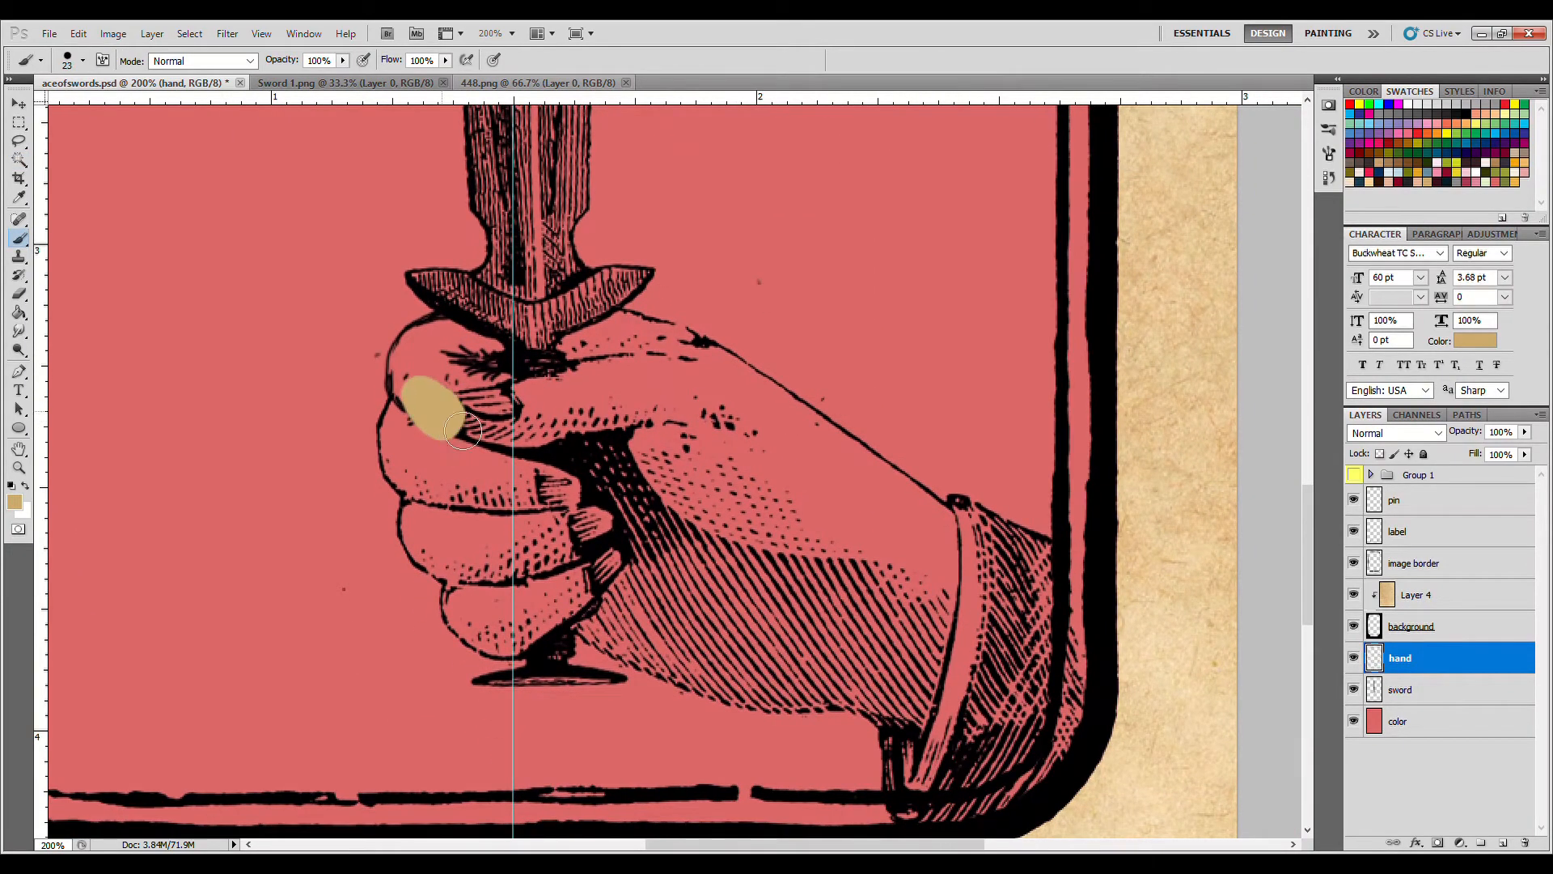
{"action": "key", "text": "ctrl+z"}
{"action": "key", "text": "ctrl+shift+n"}
{"action": "type", "text": "hand color"}
{"action": "key", "text": "Return"}
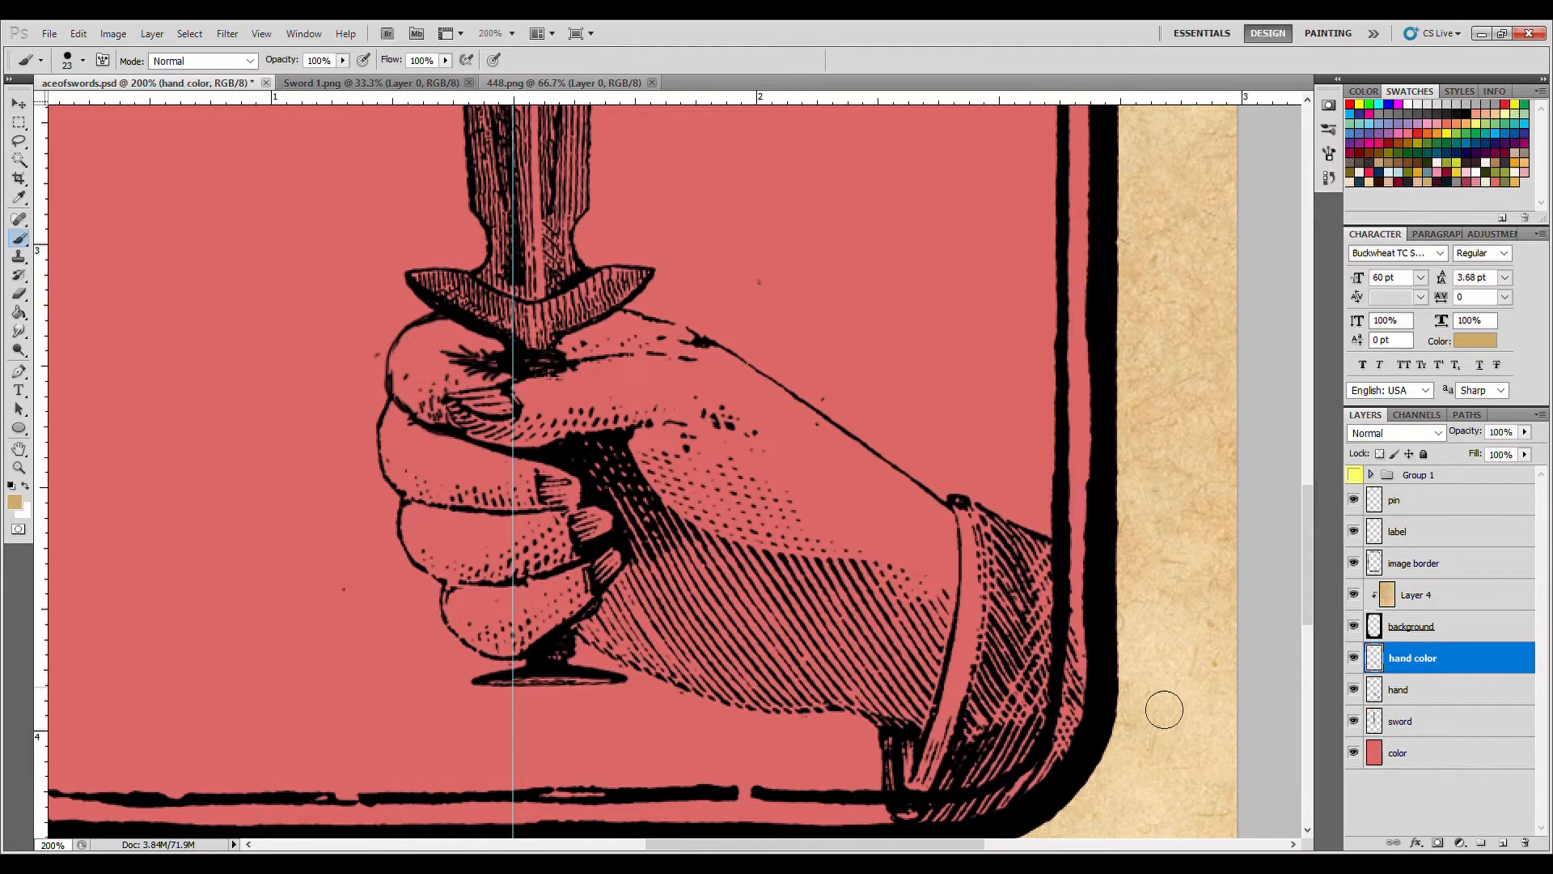
Step: Paint tan along the fingers, lower palm edge and wrist, and arrange the hand and sword layers above "hand color"
{"action": "mouse_move", "coordinate": [466, 479]}
{"action": "left_mouse_down"}
{"action": "mouse_move", "coordinate": [408, 441]}
{"action": "mouse_move", "coordinate": [417, 518]}
{"action": "mouse_move", "coordinate": [491, 645]}
{"action": "mouse_move", "coordinate": [636, 577]}
{"action": "mouse_move", "coordinate": [599, 608]}
{"action": "mouse_move", "coordinate": [715, 691]}
{"action": "mouse_move", "coordinate": [911, 712]}
{"action": "mouse_move", "coordinate": [939, 627]}
{"action": "mouse_move", "coordinate": [923, 514]}
{"action": "left_mouse_up"}
{"action": "mouse_move", "coordinate": [409, 393]}
{"action": "left_mouse_down"}
{"action": "mouse_move", "coordinate": [461, 357]}
{"action": "mouse_move", "coordinate": [495, 373]}
{"action": "mouse_move", "coordinate": [490, 400]}
{"action": "mouse_move", "coordinate": [509, 404]}
{"action": "mouse_move", "coordinate": [459, 405]}
{"action": "mouse_move", "coordinate": [523, 437]}
{"action": "mouse_move", "coordinate": [612, 365]}
{"action": "mouse_move", "coordinate": [643, 396]}
{"action": "left_mouse_up"}
{"action": "left_click_drag", "start_coordinate": [1427, 721], "coordinate": [1425, 675]}
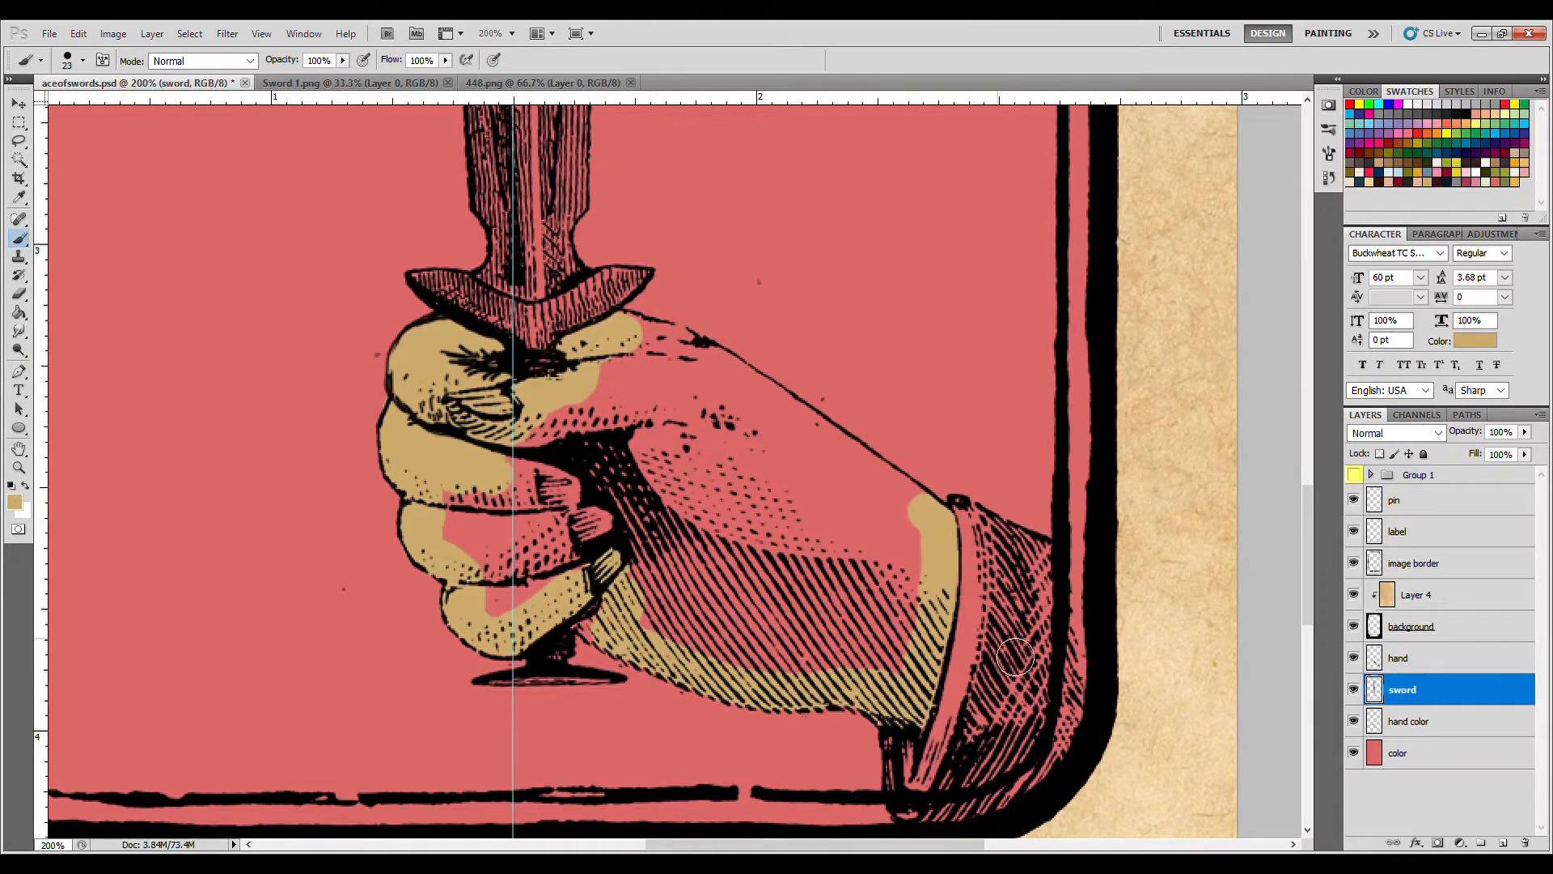
Step: Fill the rest of the hand and the sleeve with tan on the "hand color" layer
{"action": "left_click", "coordinate": [1446, 722]}
{"action": "mouse_move", "coordinate": [559, 379]}
{"action": "left_mouse_down"}
{"action": "mouse_move", "coordinate": [520, 371]}
{"action": "mouse_move", "coordinate": [639, 360]}
{"action": "mouse_move", "coordinate": [738, 388]}
{"action": "mouse_move", "coordinate": [936, 531]}
{"action": "left_mouse_up"}
{"action": "key", "text": "e"}
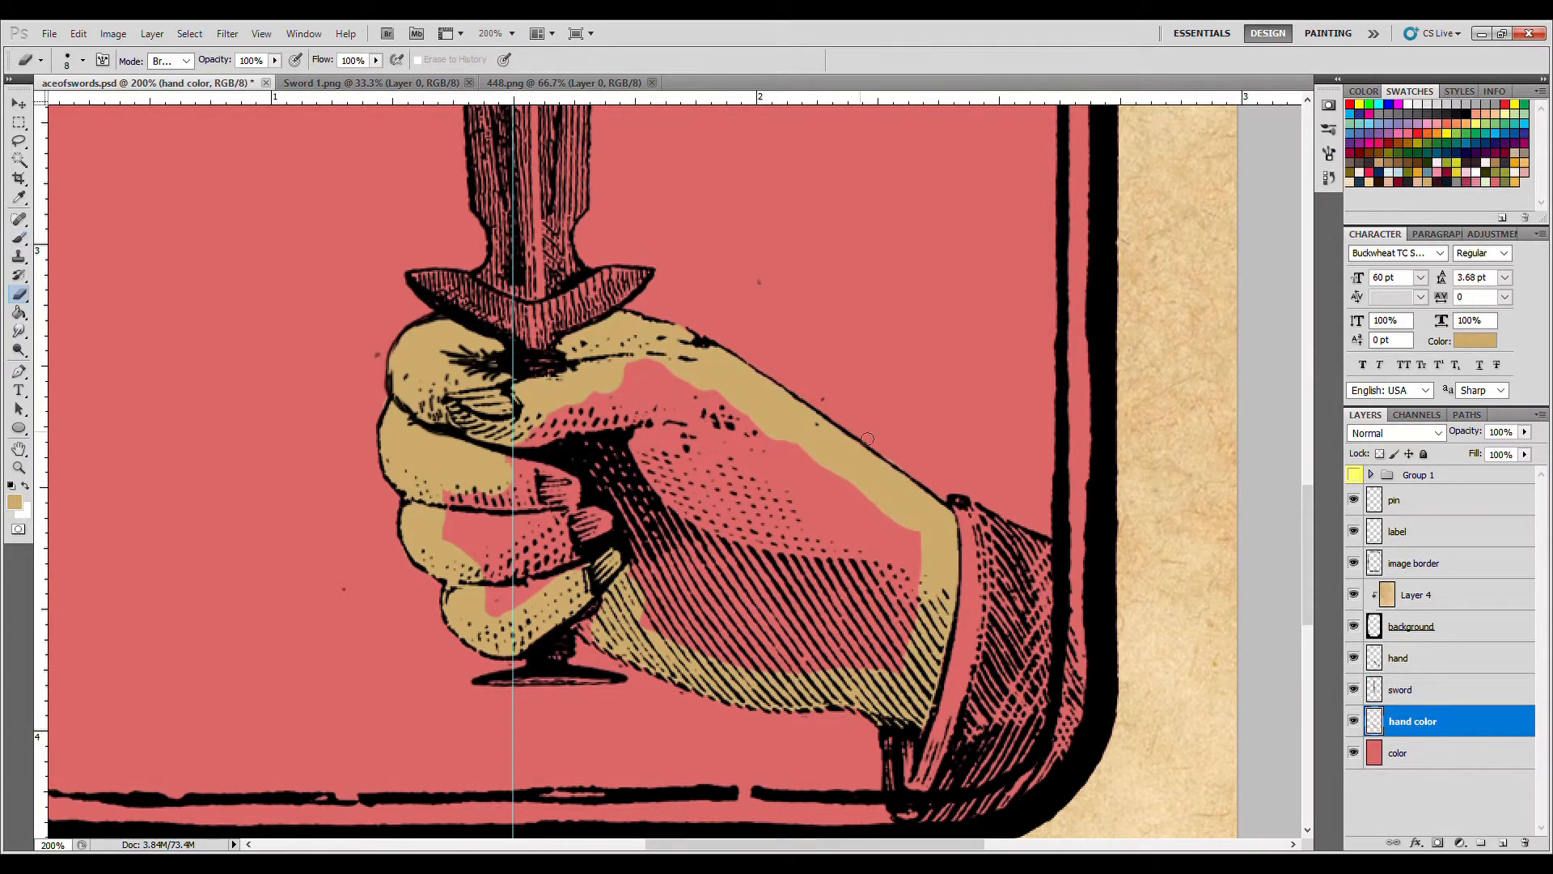
{"action": "key", "text": "b"}
{"action": "left_click_drag", "start_coordinate": [493, 603], "coordinate": [584, 599]}
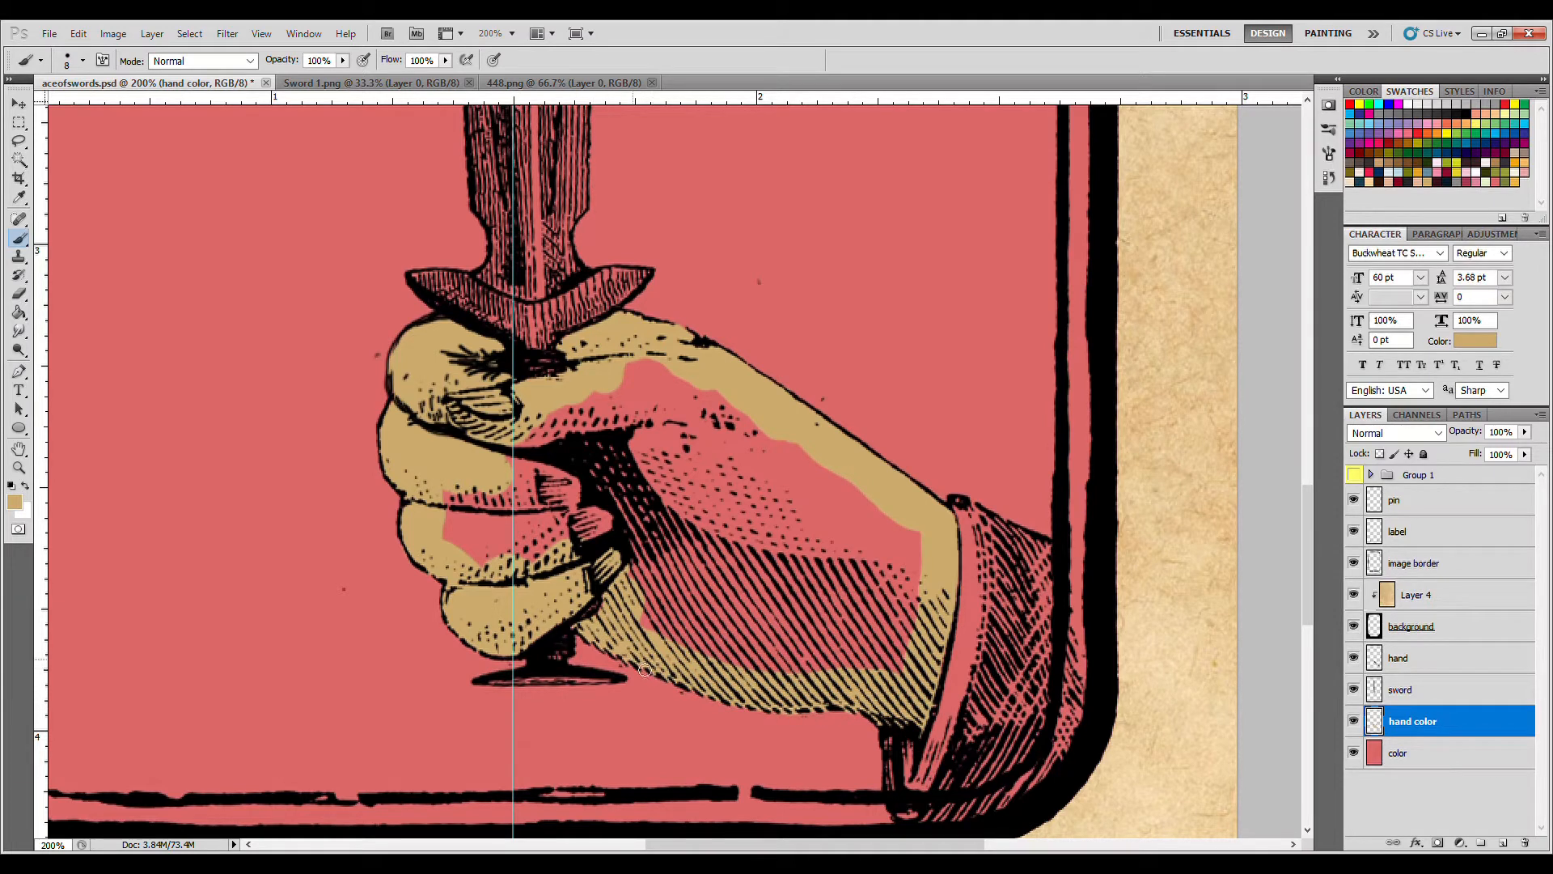
{"action": "mouse_move", "coordinate": [530, 477]}
{"action": "left_mouse_down"}
{"action": "mouse_move", "coordinate": [728, 461]}
{"action": "mouse_move", "coordinate": [891, 695]}
{"action": "mouse_move", "coordinate": [648, 594]}
{"action": "left_mouse_up"}
{"action": "mouse_move", "coordinate": [481, 530]}
{"action": "left_mouse_down"}
{"action": "mouse_move", "coordinate": [597, 510]}
{"action": "mouse_move", "coordinate": [645, 546]}
{"action": "left_mouse_up"}
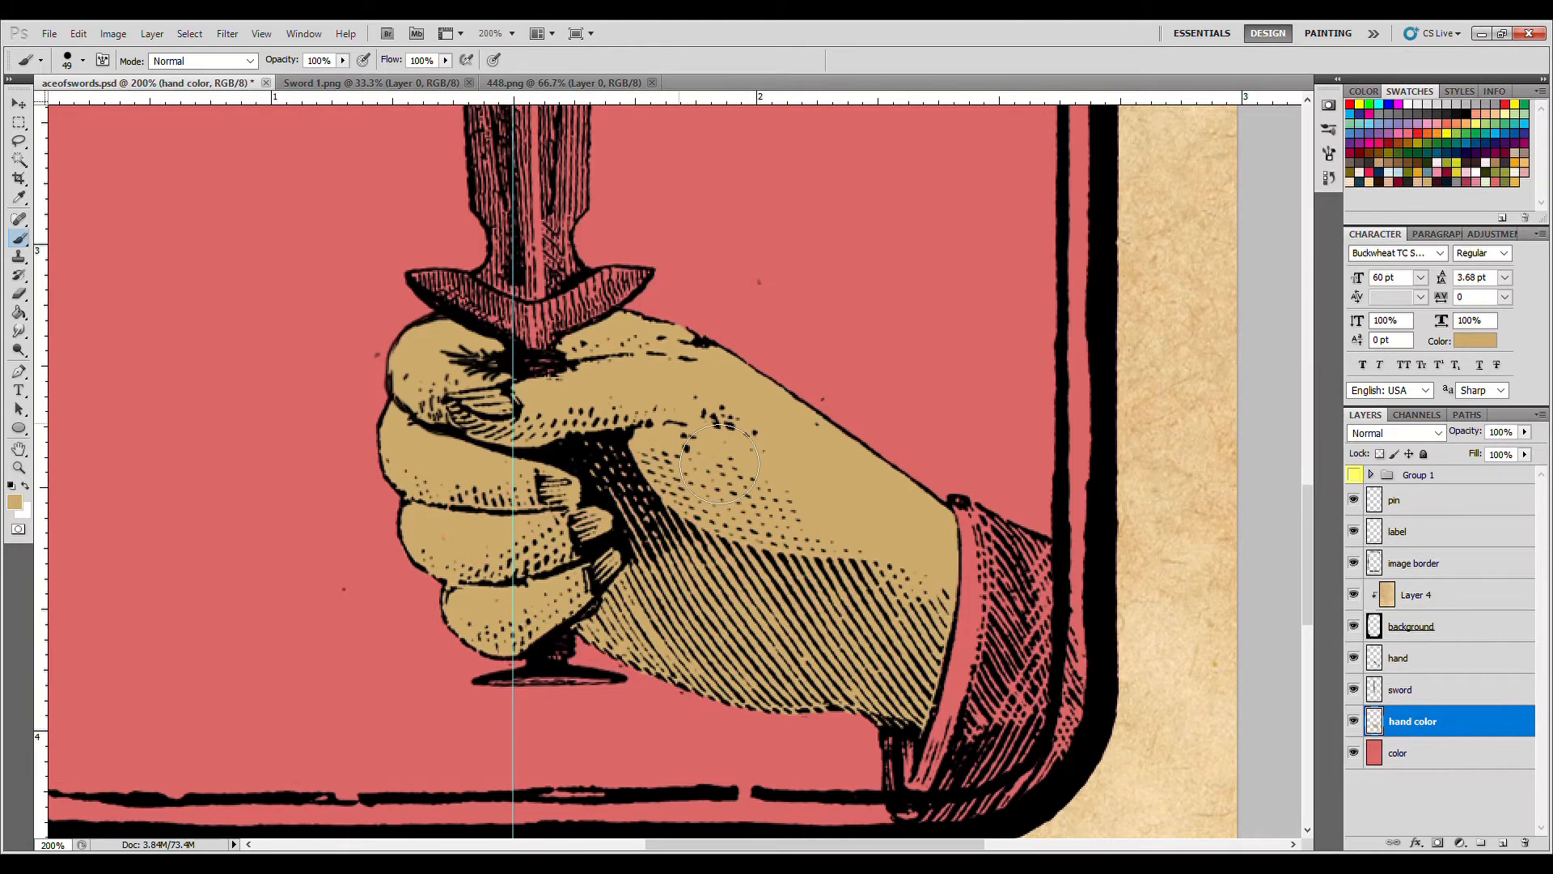
{"action": "mouse_move", "coordinate": [994, 577]}
{"action": "left_mouse_down"}
{"action": "mouse_move", "coordinate": [1068, 579]}
{"action": "mouse_move", "coordinate": [1048, 817]}
{"action": "mouse_move", "coordinate": [963, 821]}
{"action": "mouse_move", "coordinate": [983, 647]}
{"action": "mouse_move", "coordinate": [1035, 732]}
{"action": "left_mouse_up"}
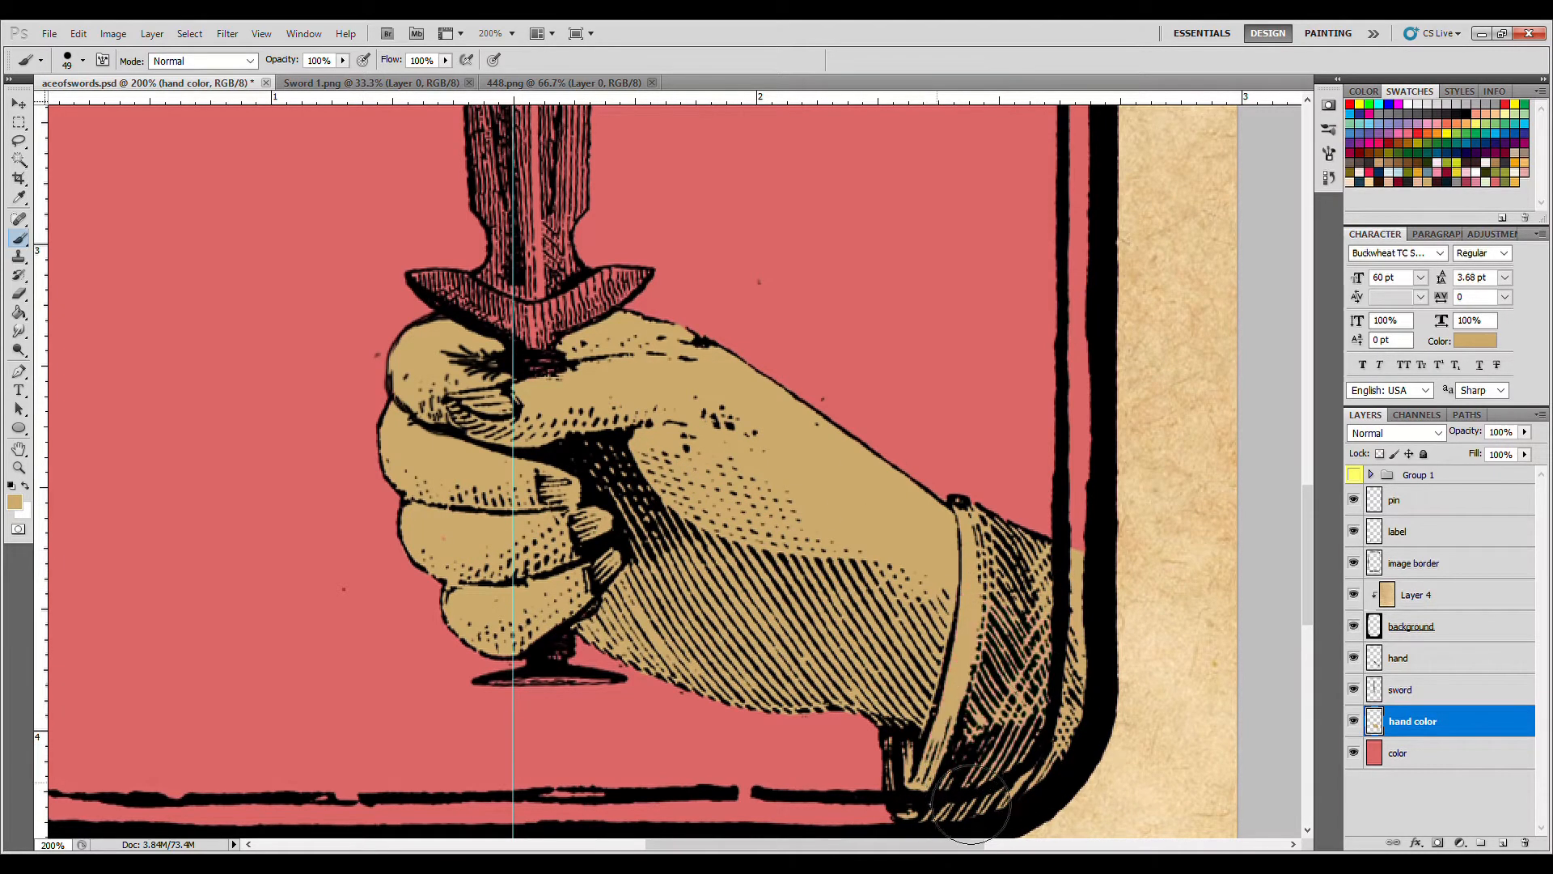
{"action": "key", "text": "ctrl+0"}
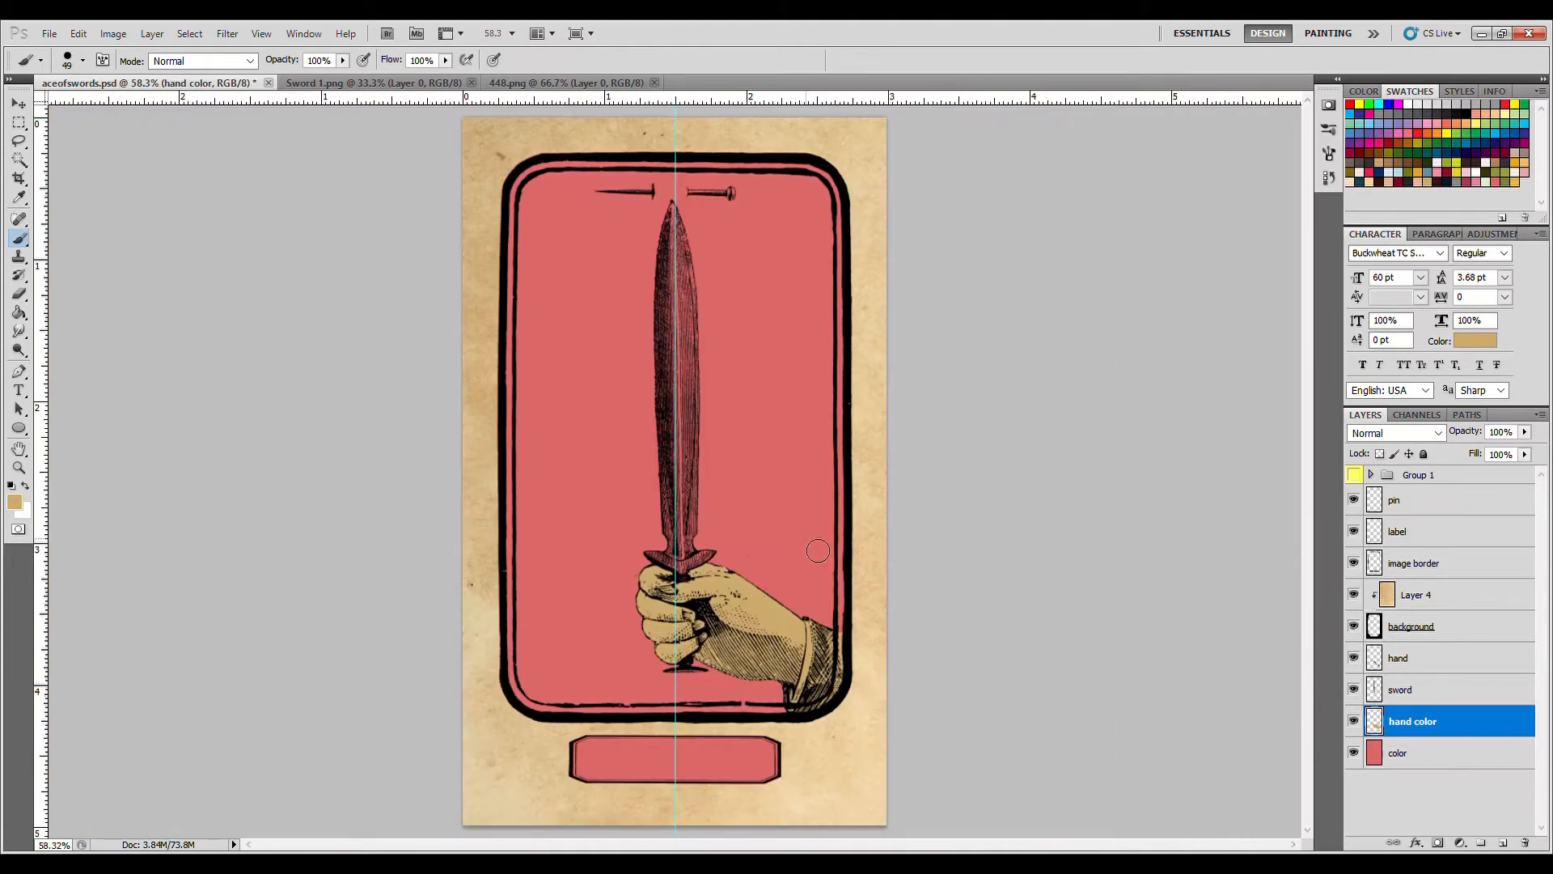
Step: Apply a Color Overlay to the "hand color" layer, trying several swatches and settling on olive yellow
{"action": "double_click", "coordinate": [1470, 724]}
{"action": "left_click", "coordinate": [999, 601]}
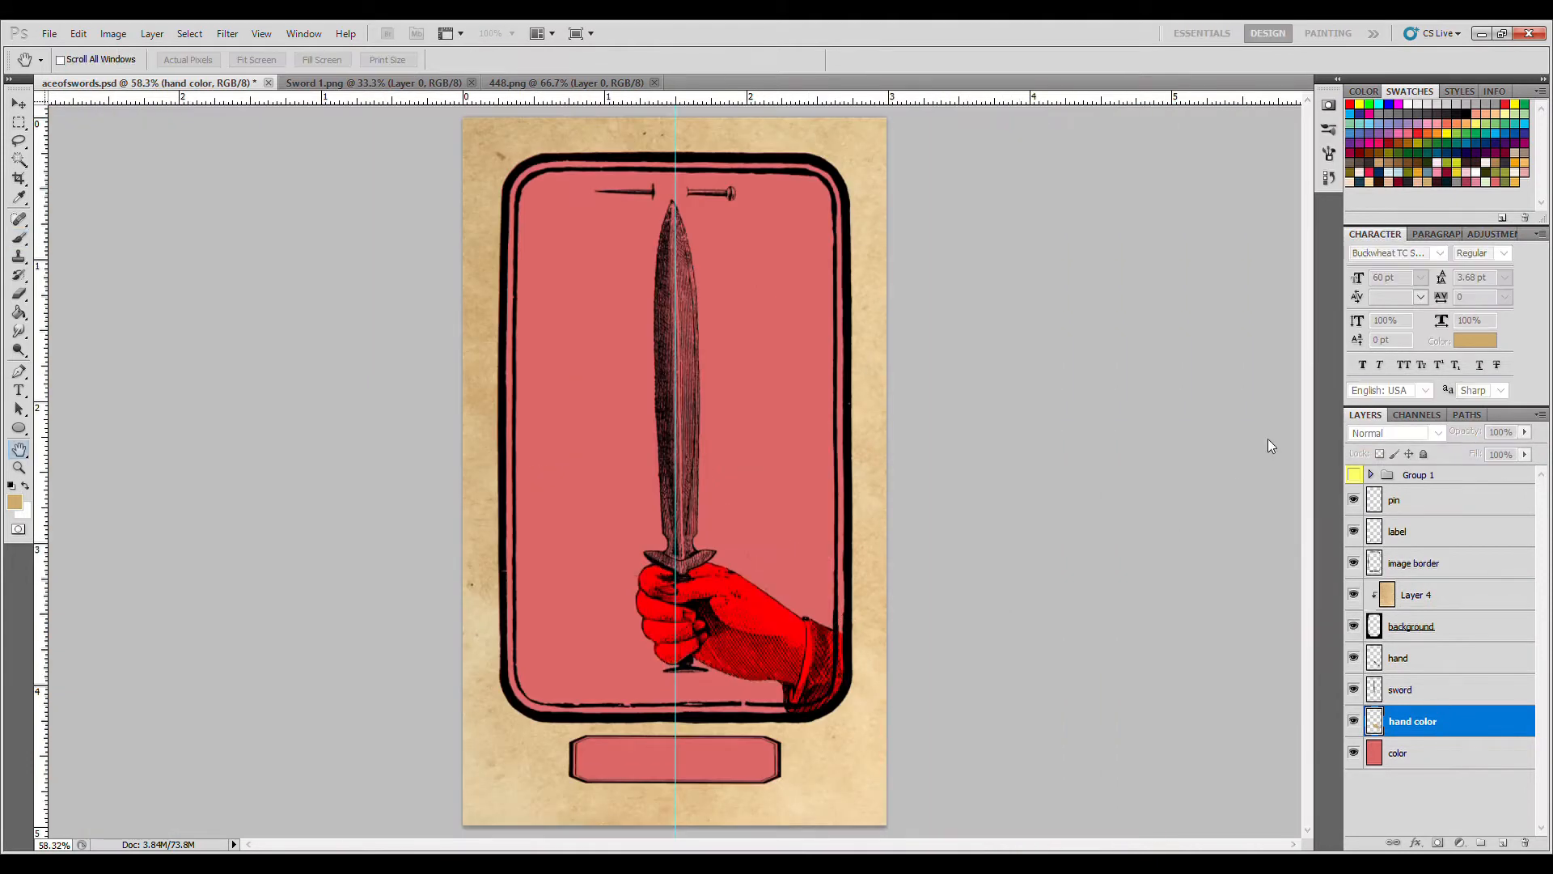
{"action": "left_click", "coordinate": [1268, 439]}
{"action": "left_click", "coordinate": [1415, 108]}
{"action": "left_click", "coordinate": [1367, 181]}
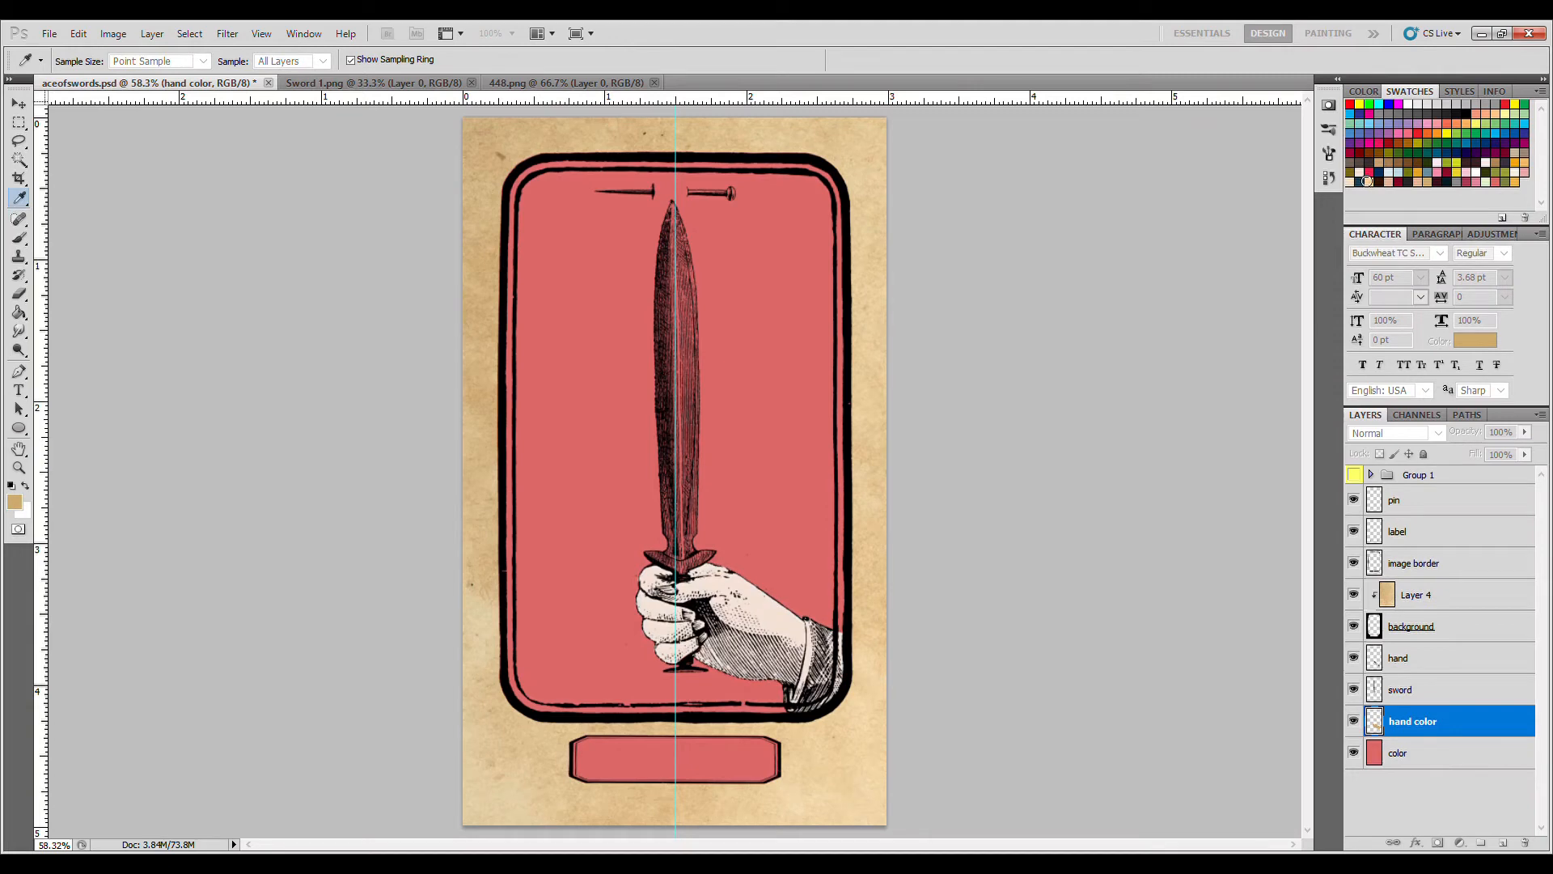
{"action": "left_click", "coordinate": [1517, 179]}
{"action": "left_click", "coordinate": [1508, 186]}
{"action": "left_click", "coordinate": [1382, 165]}
{"action": "left_click", "coordinate": [1430, 165]}
{"action": "left_click", "coordinate": [1420, 148]}
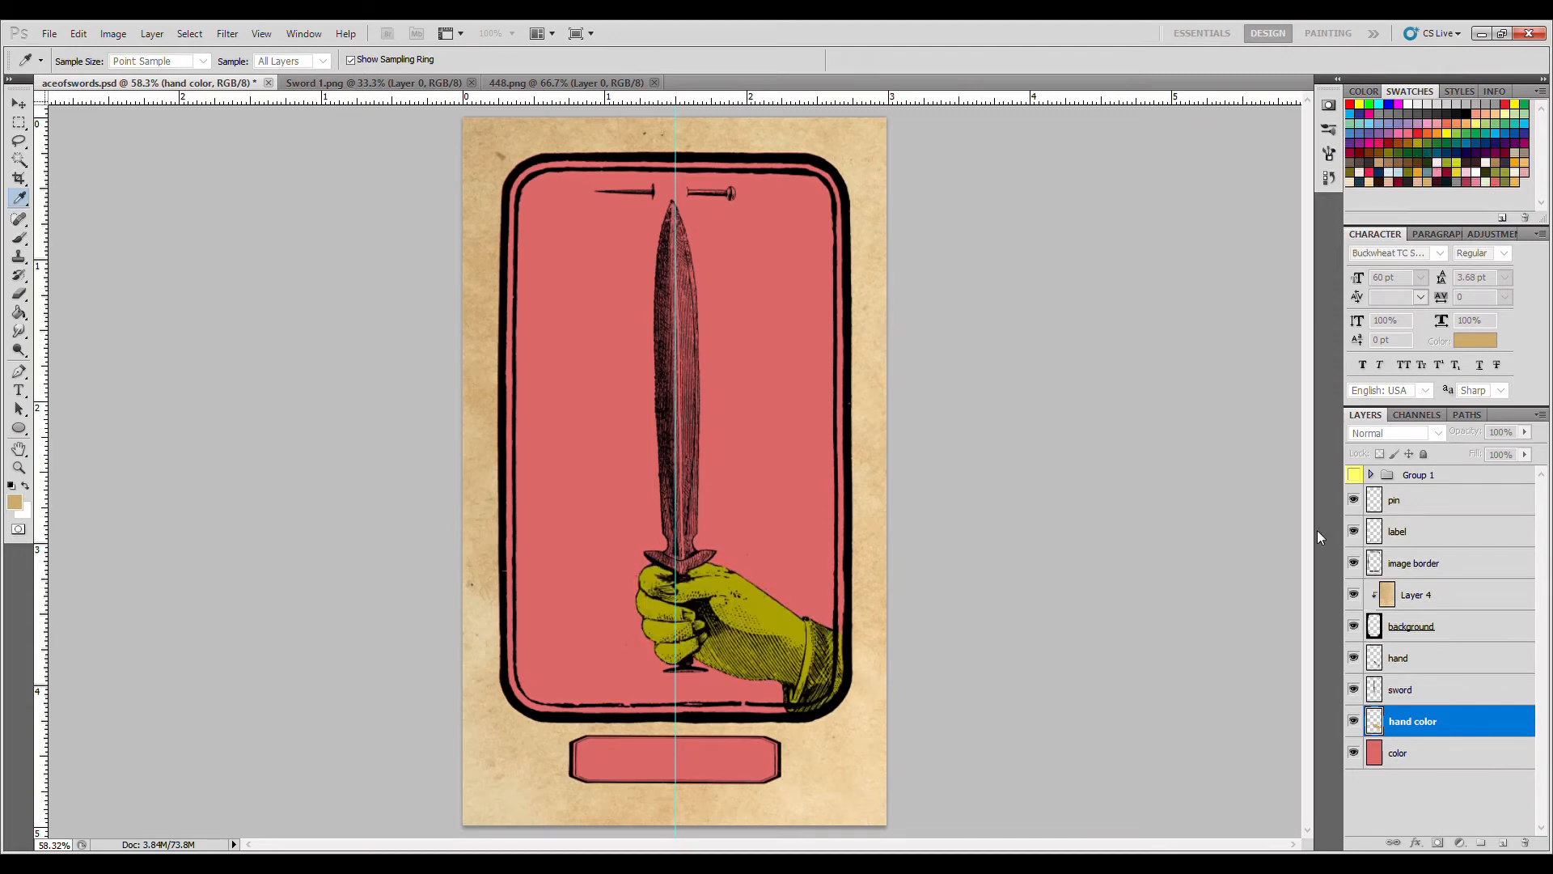
{"action": "key", "text": "Return"}
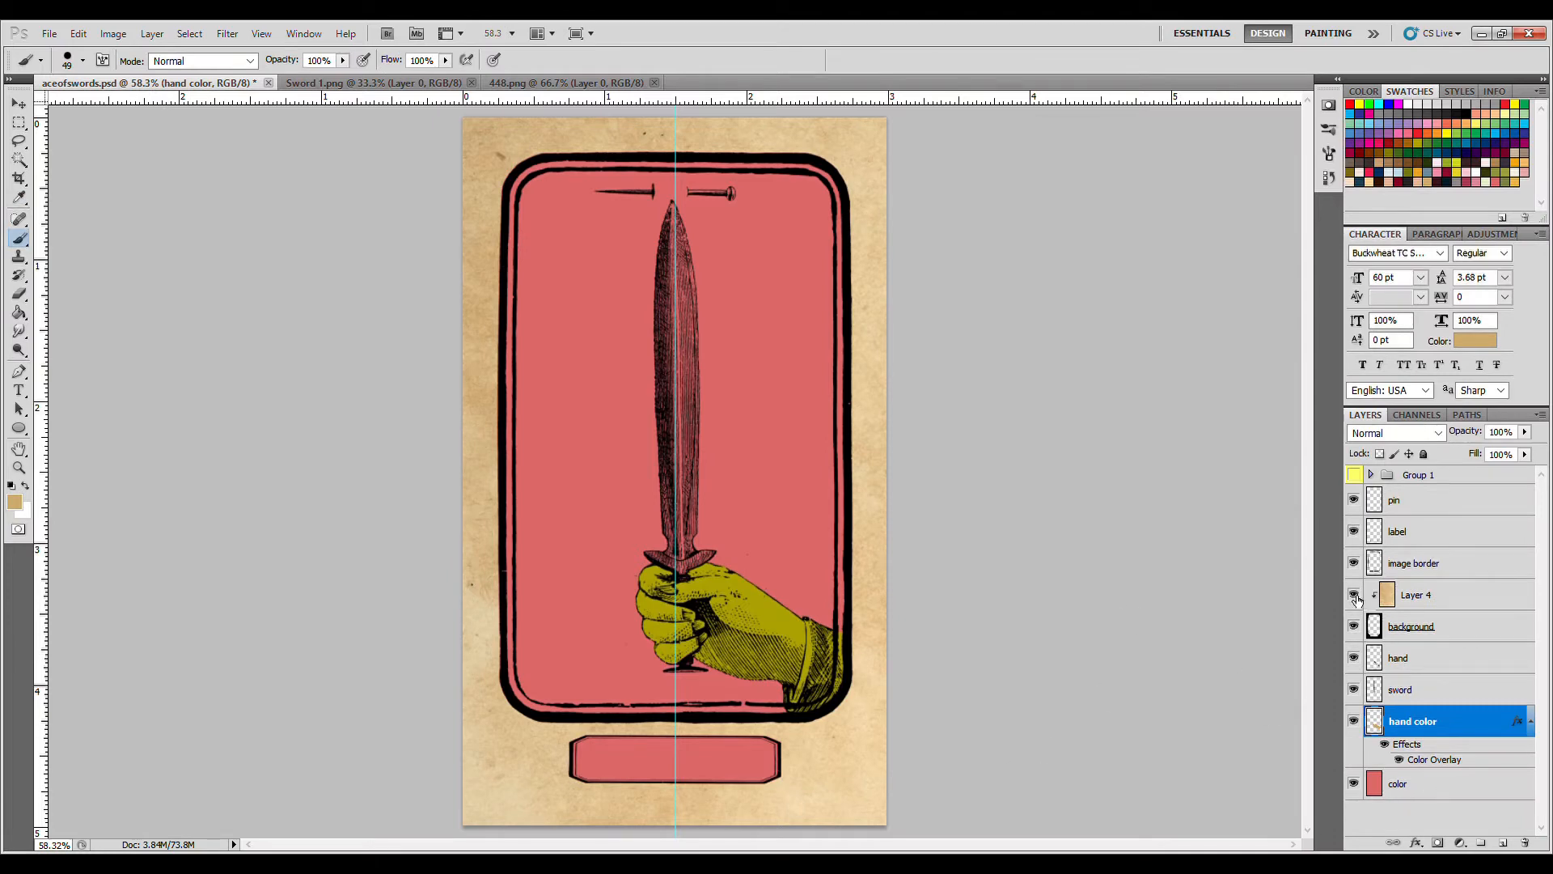
Step: Hide the paper texture "Layer 4" and give the "background" layer a white Color Overlay
{"action": "left_click", "coordinate": [1356, 597]}
{"action": "double_click", "coordinate": [1462, 635]}
{"action": "left_click", "coordinate": [986, 605]}
{"action": "left_click", "coordinate": [1258, 446]}
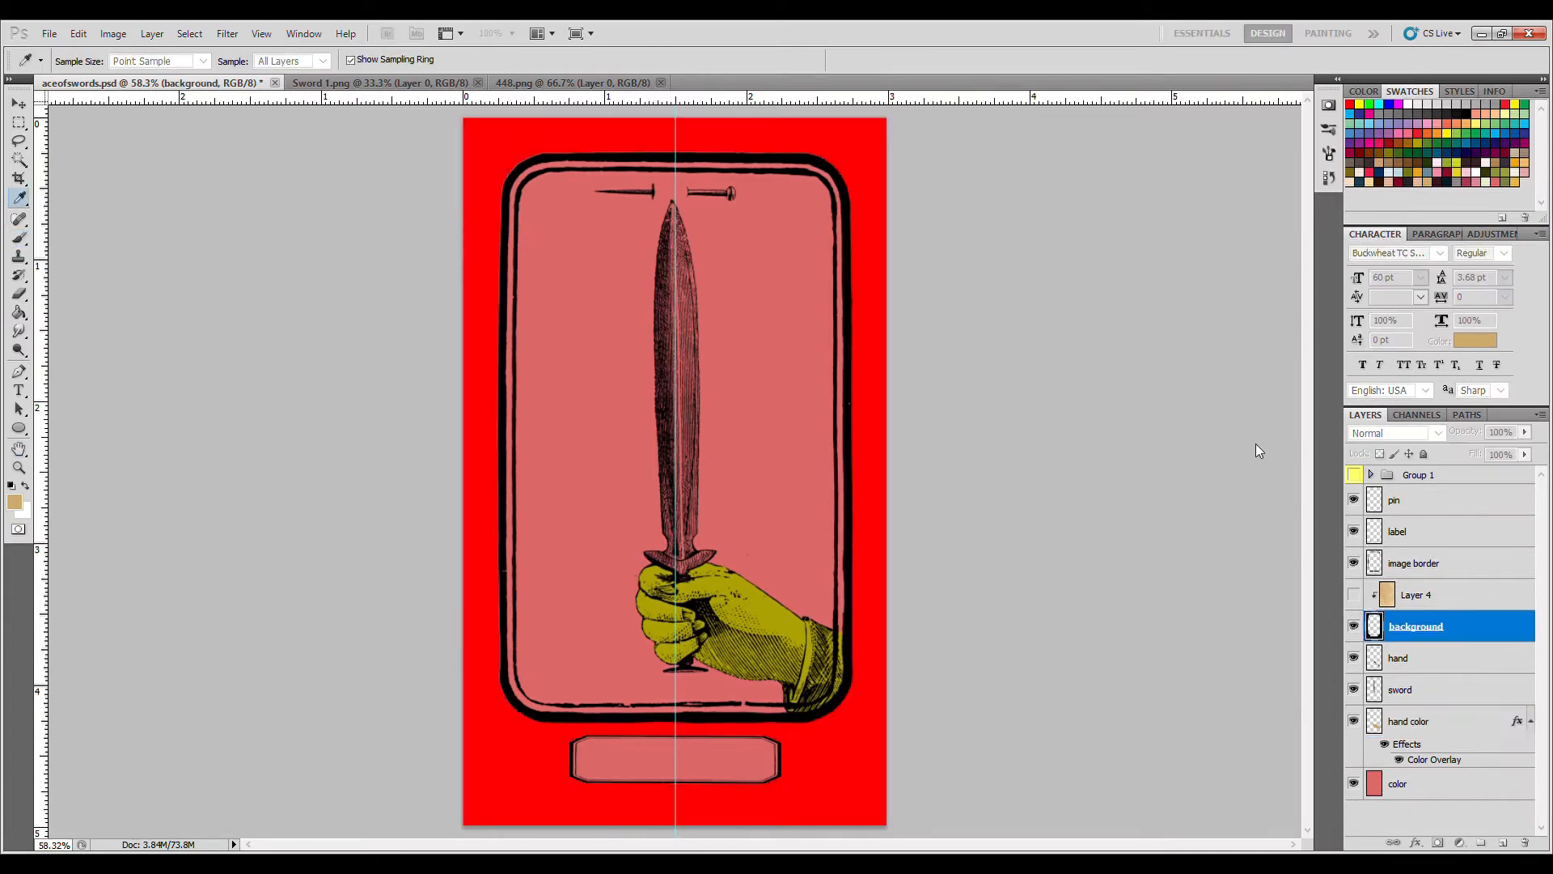
{"action": "left_click", "coordinate": [1410, 108]}
{"action": "key", "text": "Return"}
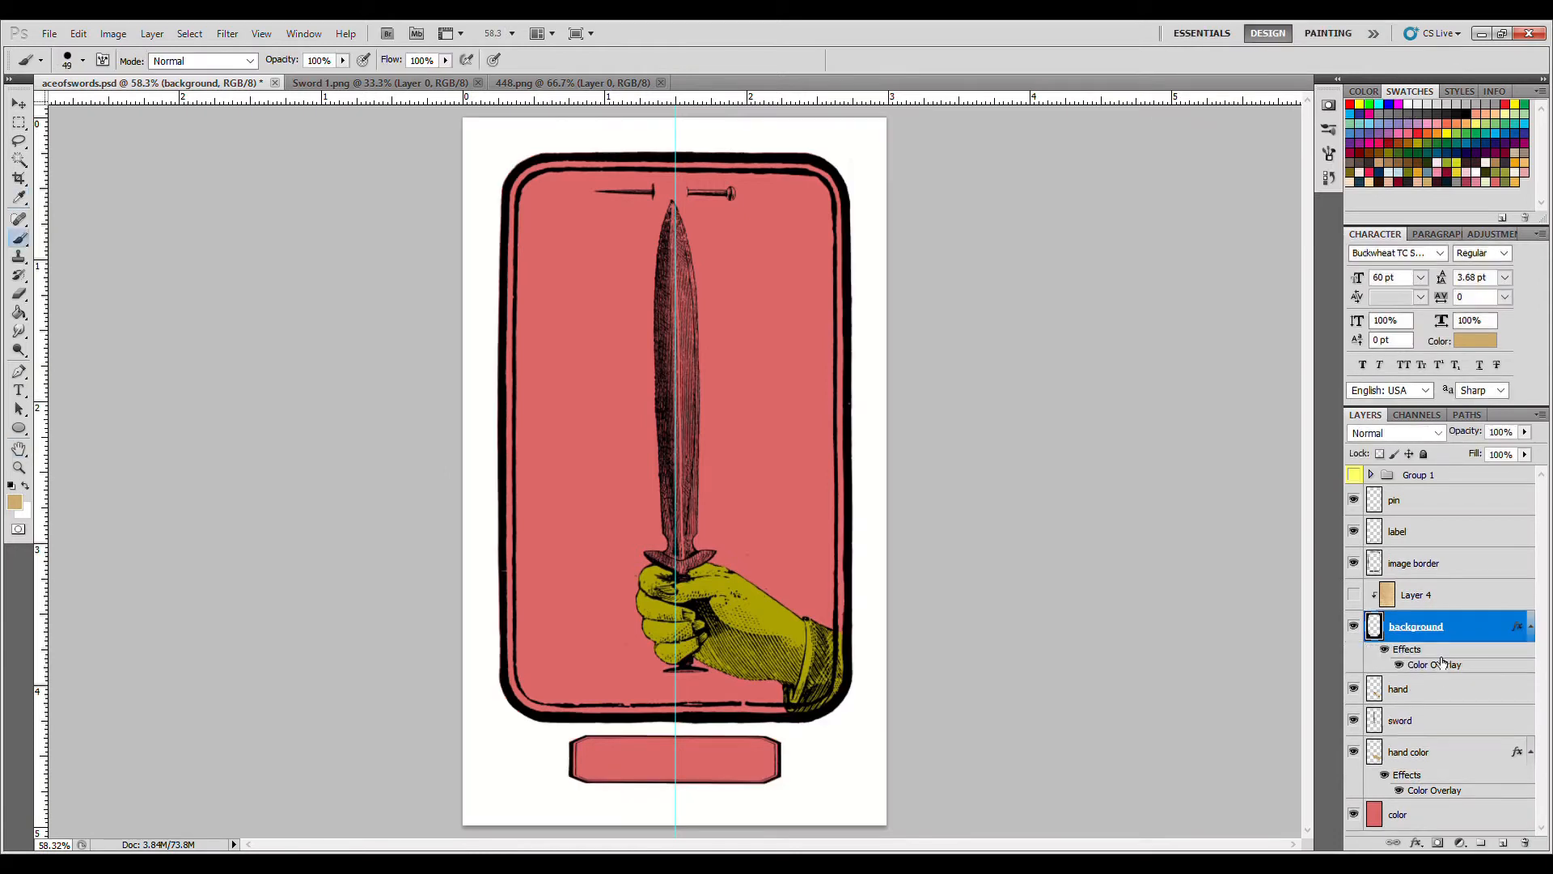
Step: Select the sword's silhouette with the Magic Wand and inverted selection, and create a new layer named "sword color"
{"action": "left_click", "coordinate": [1418, 721]}
{"action": "left_click", "coordinate": [21, 162]}
{"action": "left_click", "coordinate": [409, 143]}
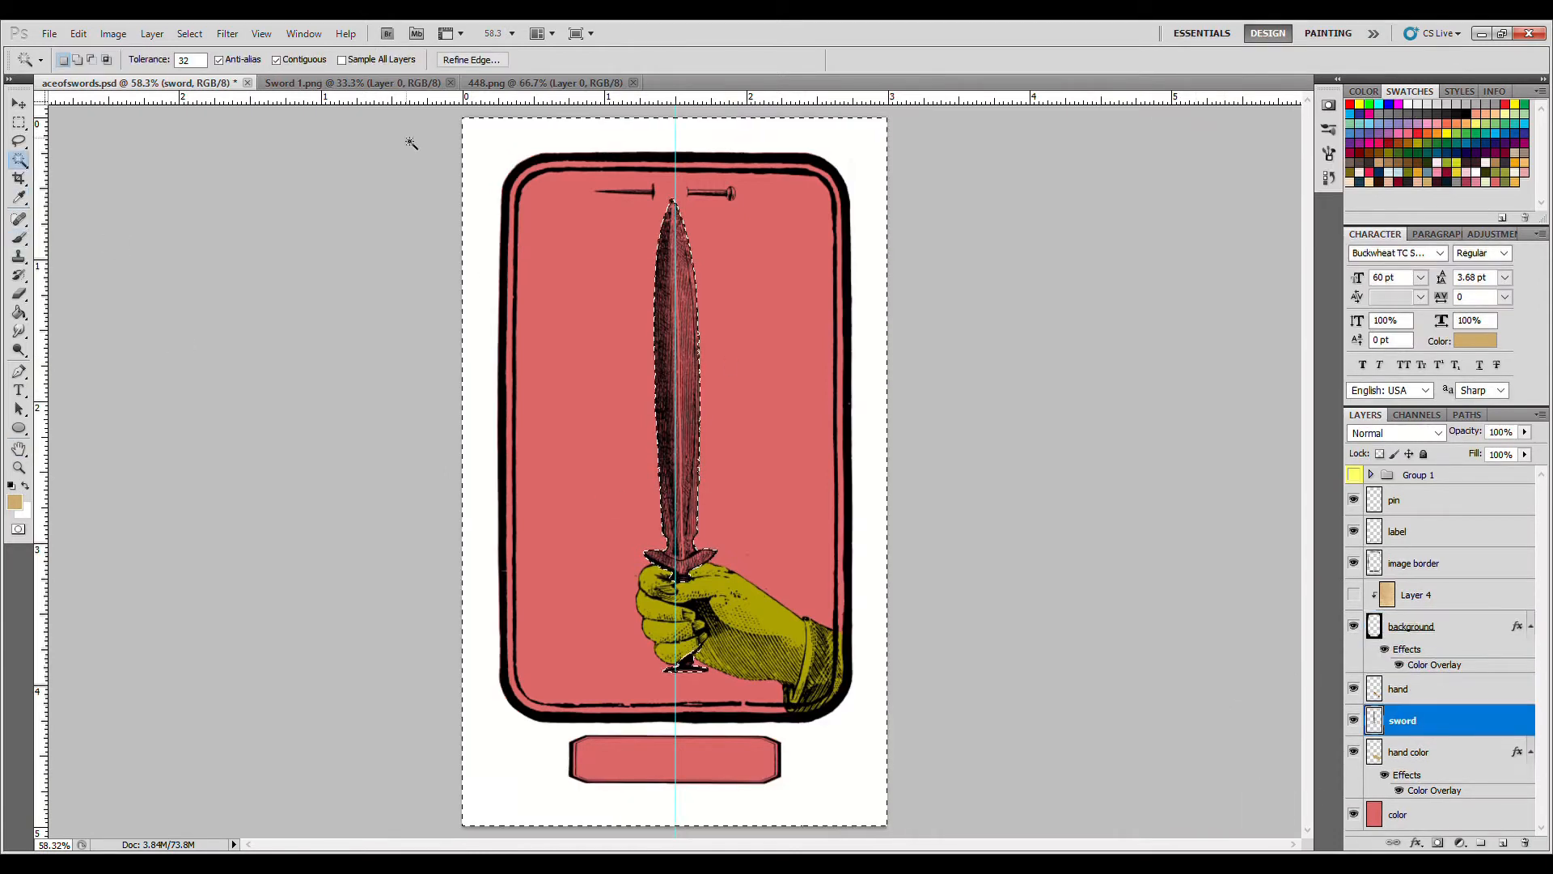
{"action": "key", "text": "ctrl+shift+i"}
{"action": "key", "text": "ctrl+shift+n"}
{"action": "type", "text": "sword color"}
{"action": "key", "text": "Return"}
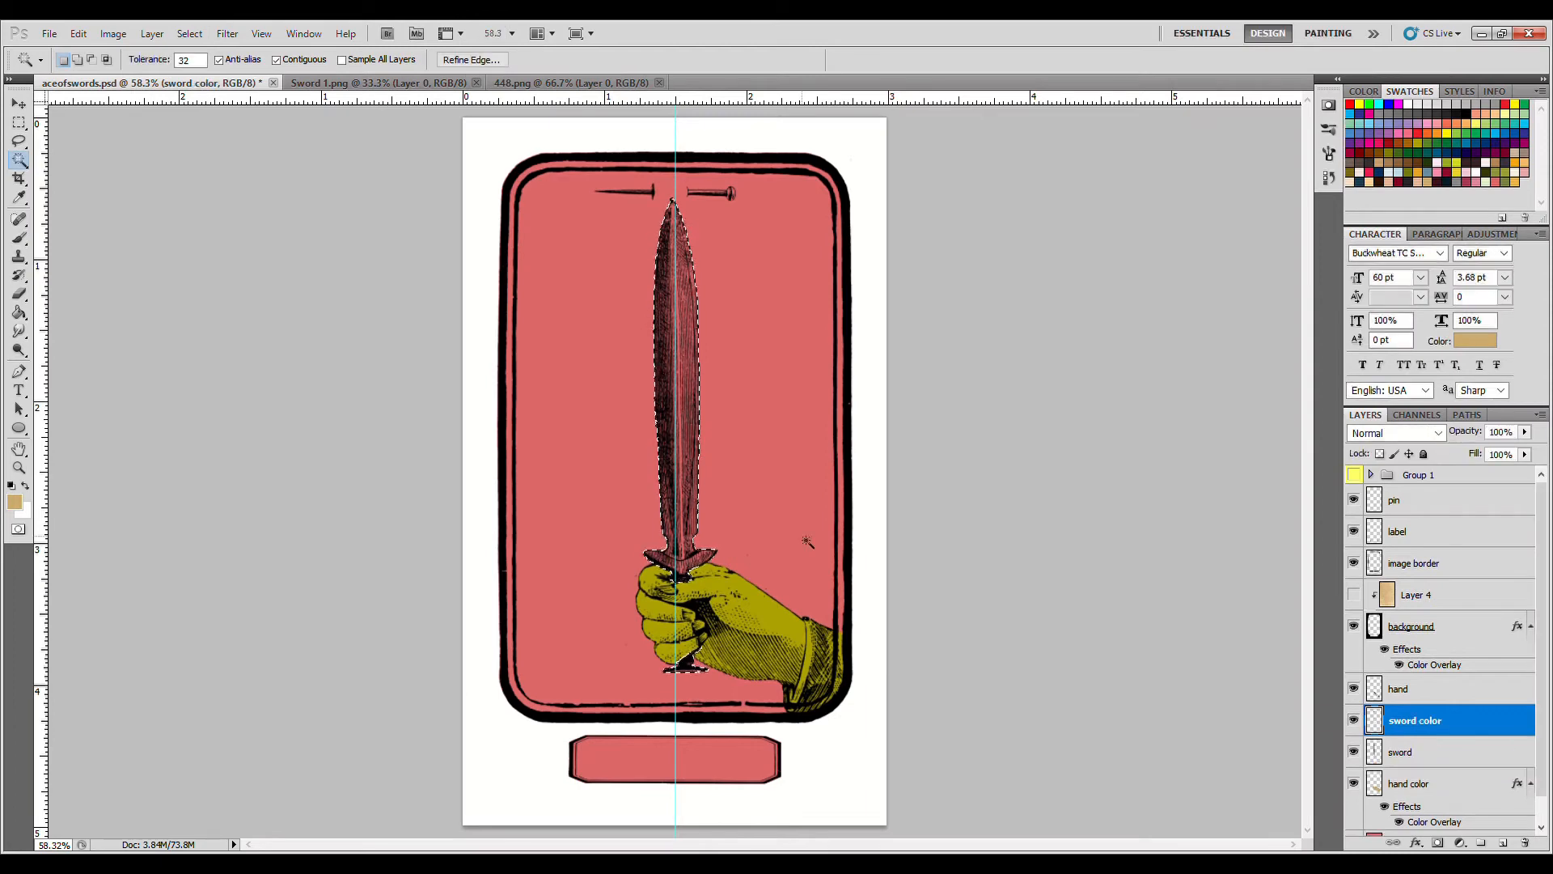
Step: Fill the sword selection with olive green on "sword color", place that layer below "sword" and deselect
{"action": "left_click", "coordinate": [18, 313]}
{"action": "left_click", "coordinate": [1427, 172]}
{"action": "left_click", "coordinate": [681, 399]}
{"action": "left_click_drag", "start_coordinate": [1422, 718], "coordinate": [1455, 765]}
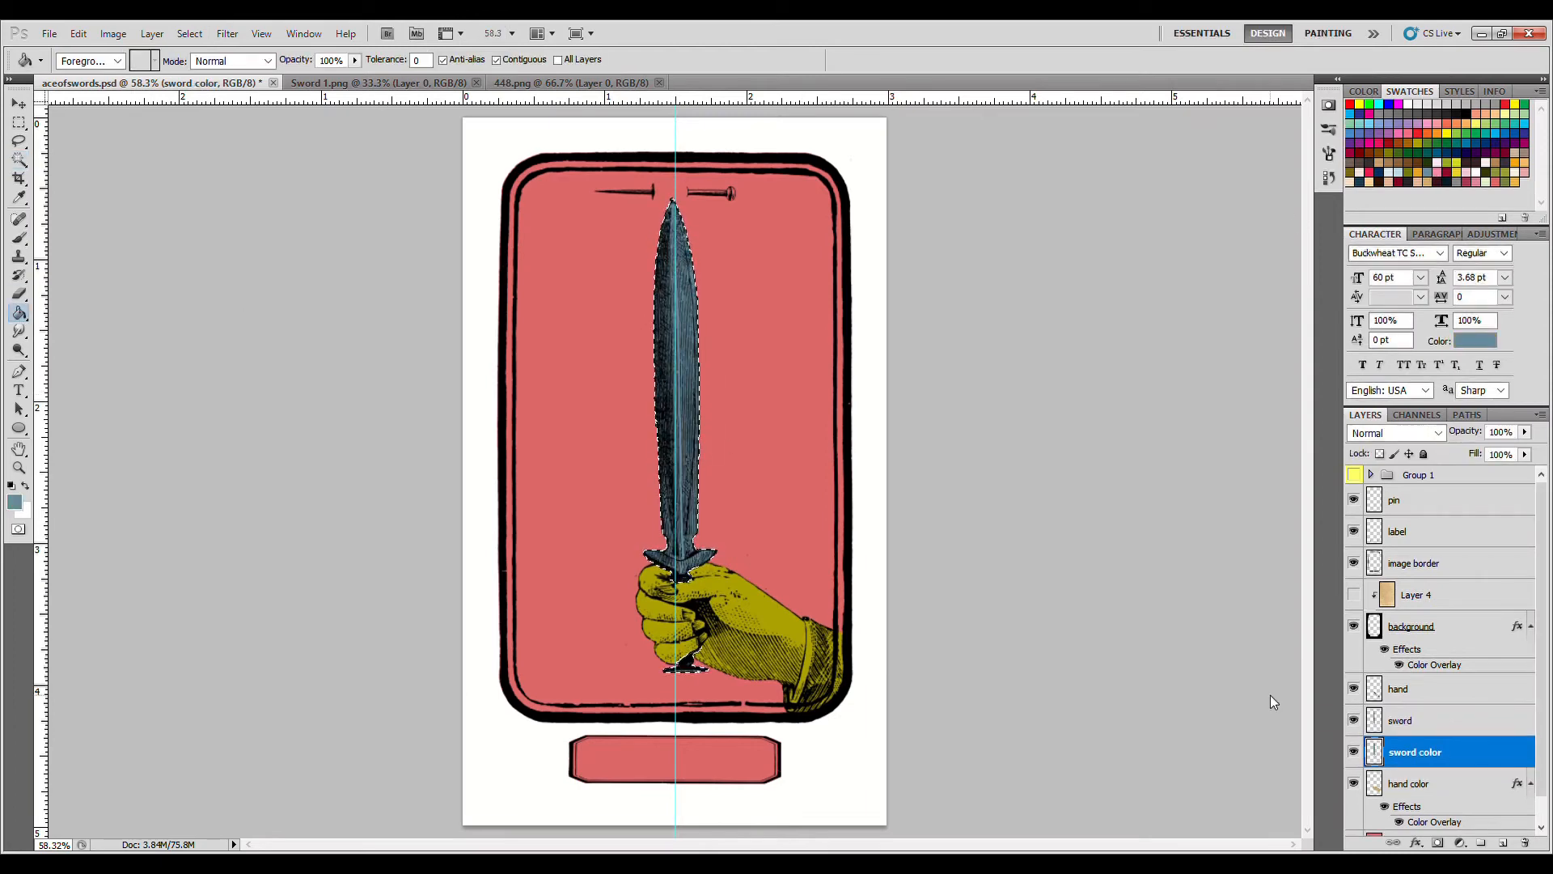
{"action": "left_click", "coordinate": [1437, 172]}
{"action": "left_click", "coordinate": [685, 404]}
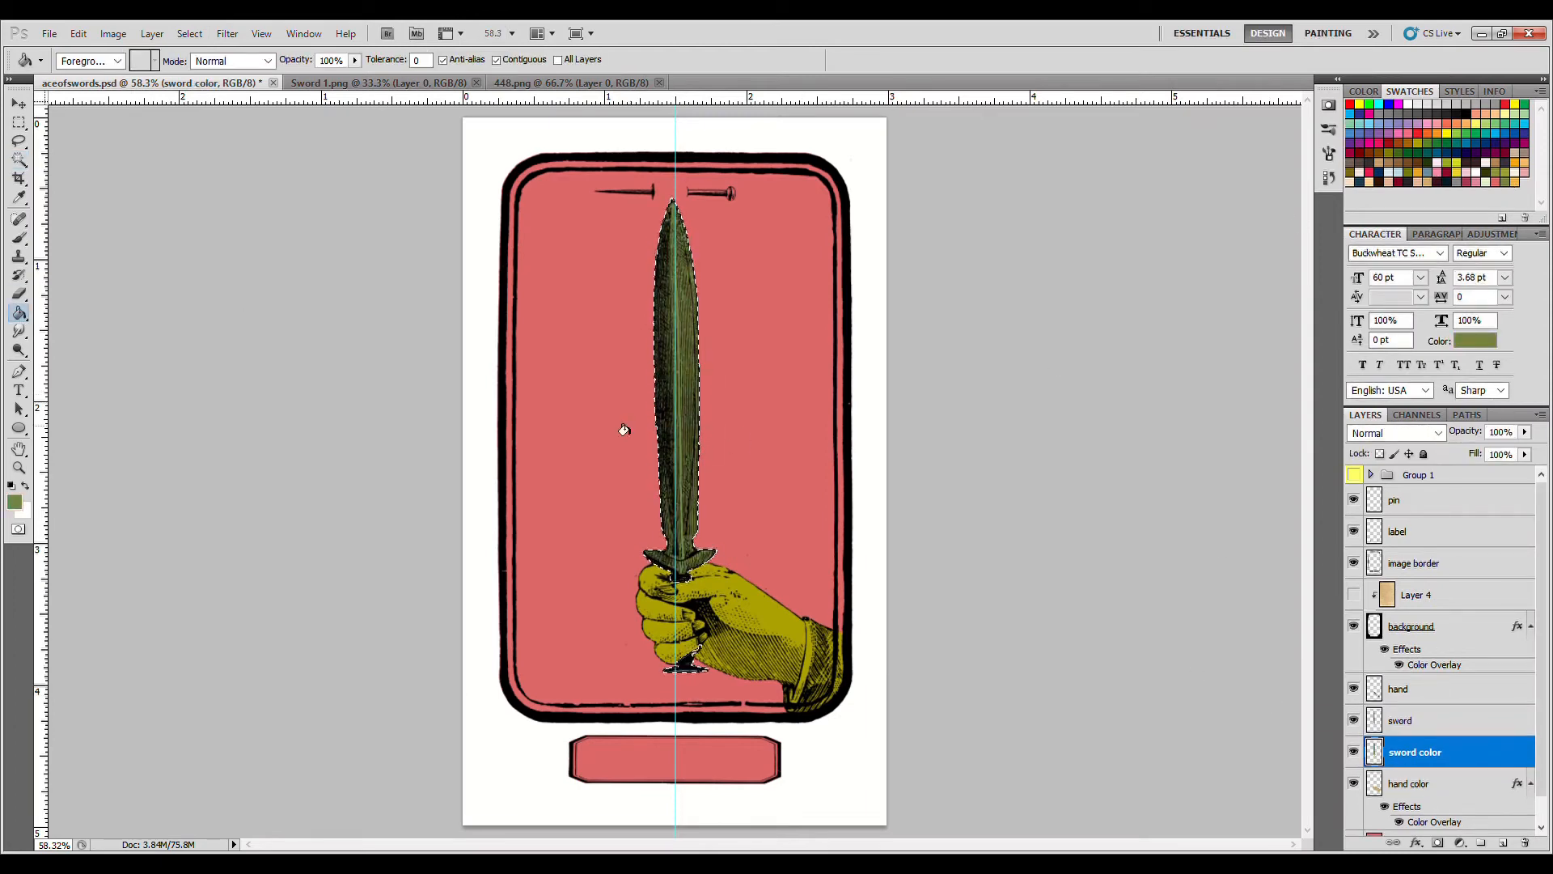
{"action": "key", "text": "ctrl+d"}
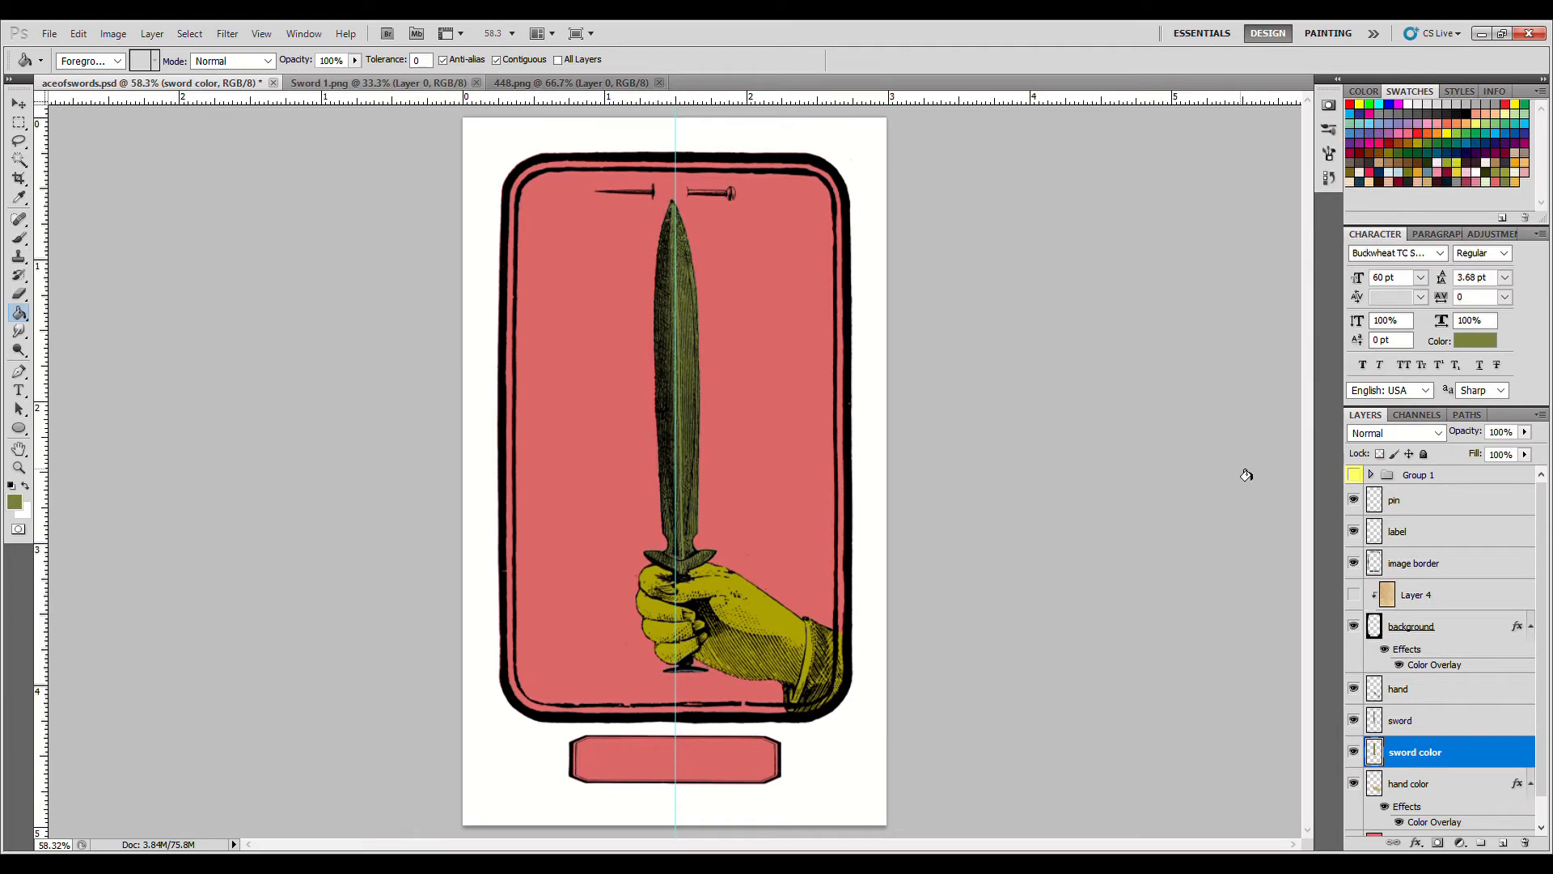
Step: Select the silhouettes of both pin pieces from the "pin" layer with the Magic Wand
{"action": "left_click", "coordinate": [1472, 498]}
{"action": "key", "text": "w"}
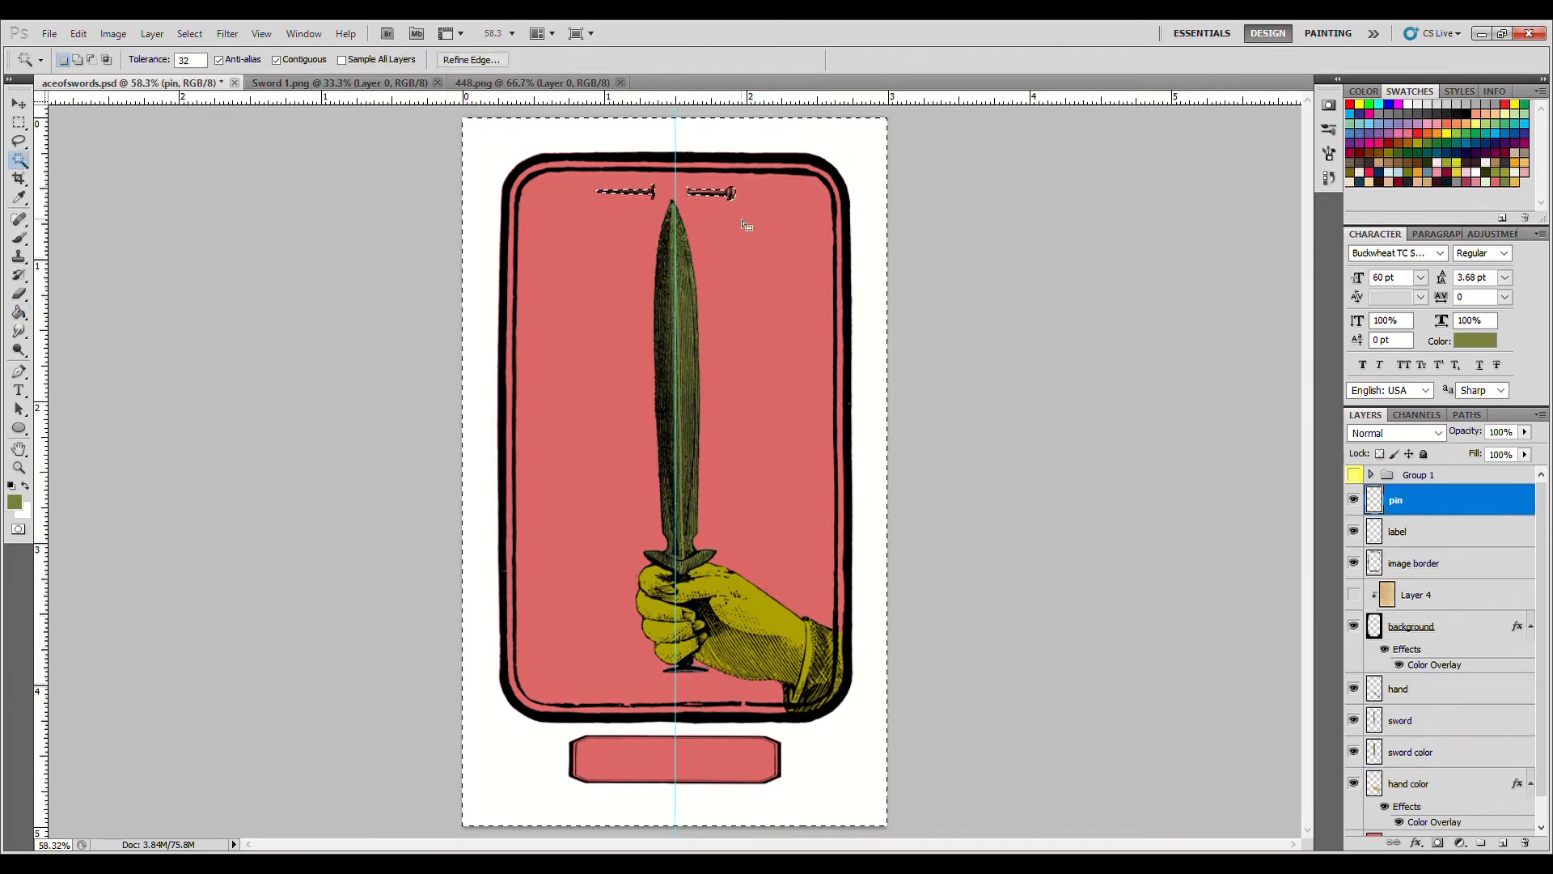
{"action": "left_click", "coordinate": [748, 225]}
{"action": "key", "text": "ctrl+d"}
{"action": "key", "text": "ctrl+equal"}
{"action": "key", "text": "ctrl+equal"}
{"action": "key", "text": "ctrl+equal"}
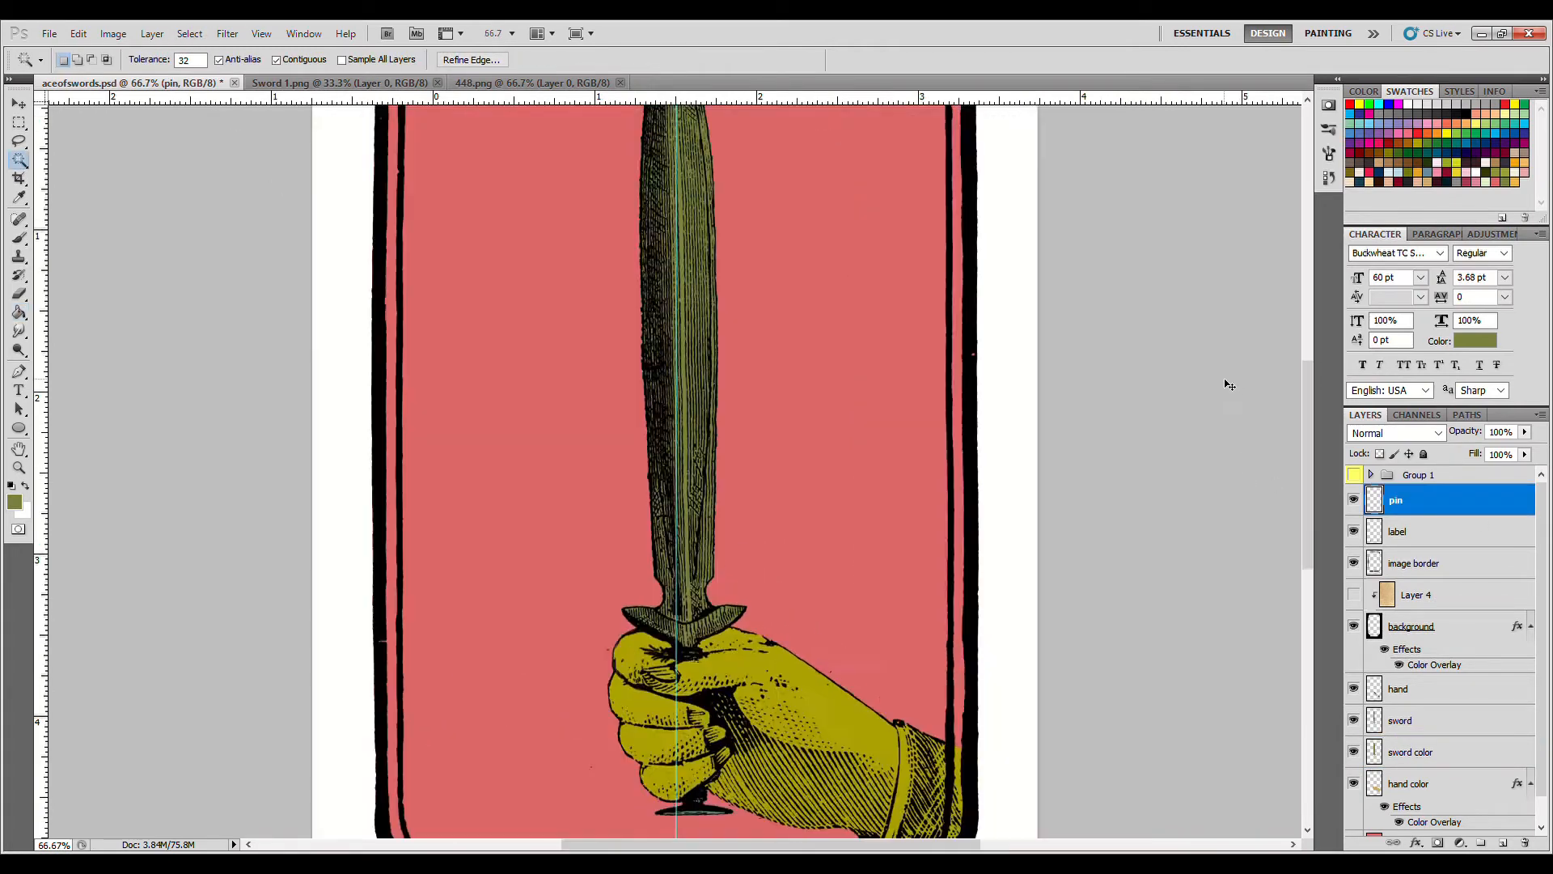
{"action": "scroll", "coordinate": [1030, 433], "scroll_direction": "up", "scroll_amount": 8}
Step: Create a "pin color" layer below "pin" and fill the pin silhouettes with light blue
{"action": "left_click", "coordinate": [1398, 172]}
{"action": "key", "text": "g"}
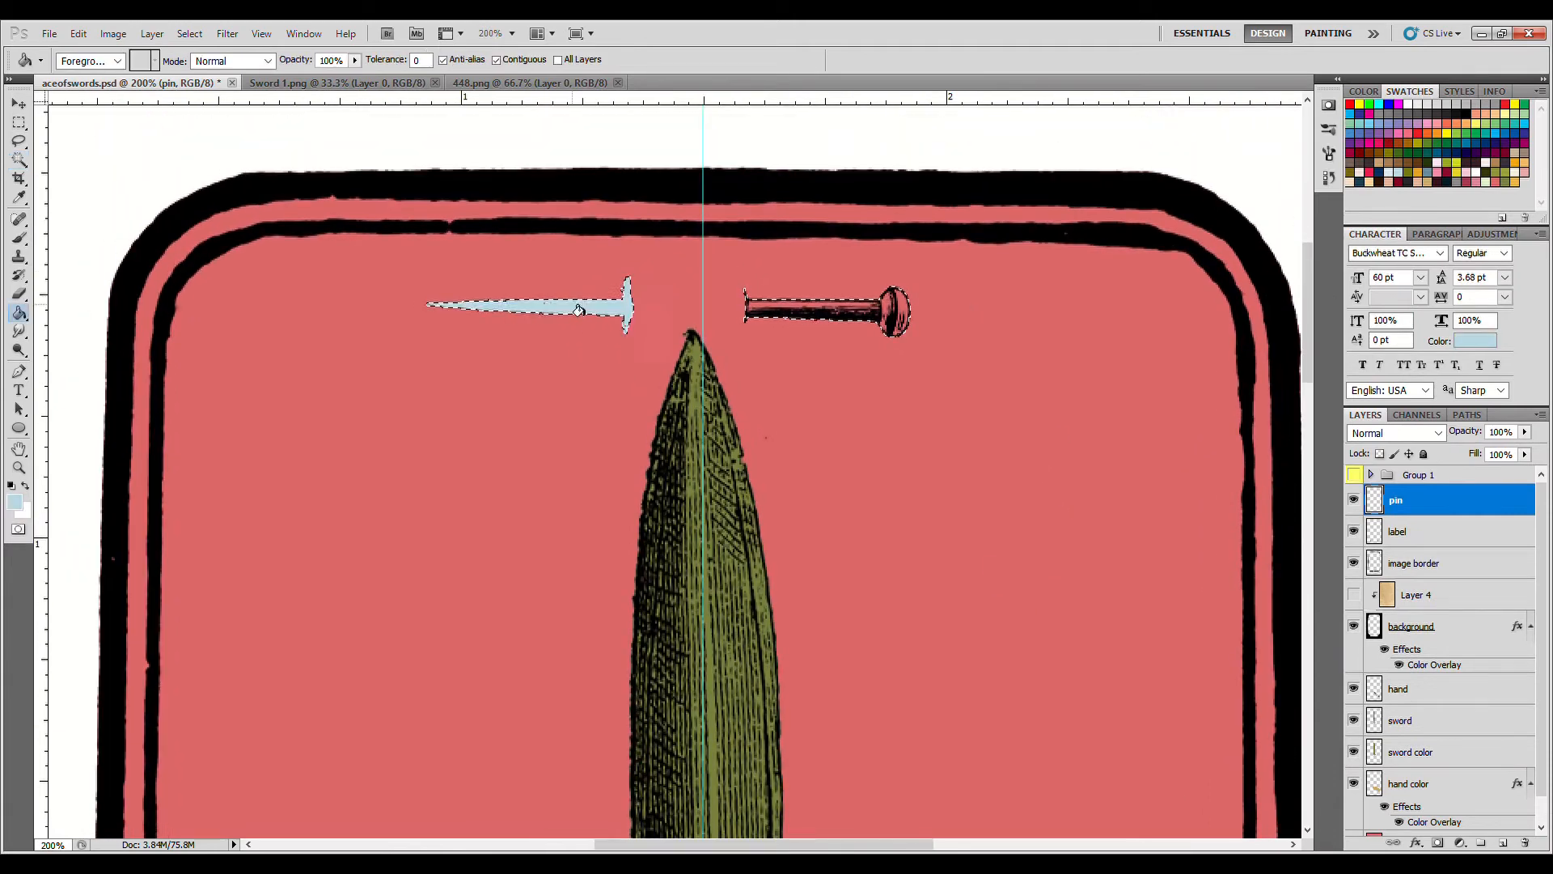
{"action": "type", "text": "pin color"}
{"action": "key", "text": "Return"}
{"action": "left_click_drag", "start_coordinate": [1448, 502], "coordinate": [1449, 546]}
{"action": "left_click", "coordinate": [858, 309]}
Step: Try other swatch colors on the pins and fill both pieces with the hand's olive yellow
{"action": "key", "text": "ctrl+0"}
{"action": "left_click", "coordinate": [1427, 172]}
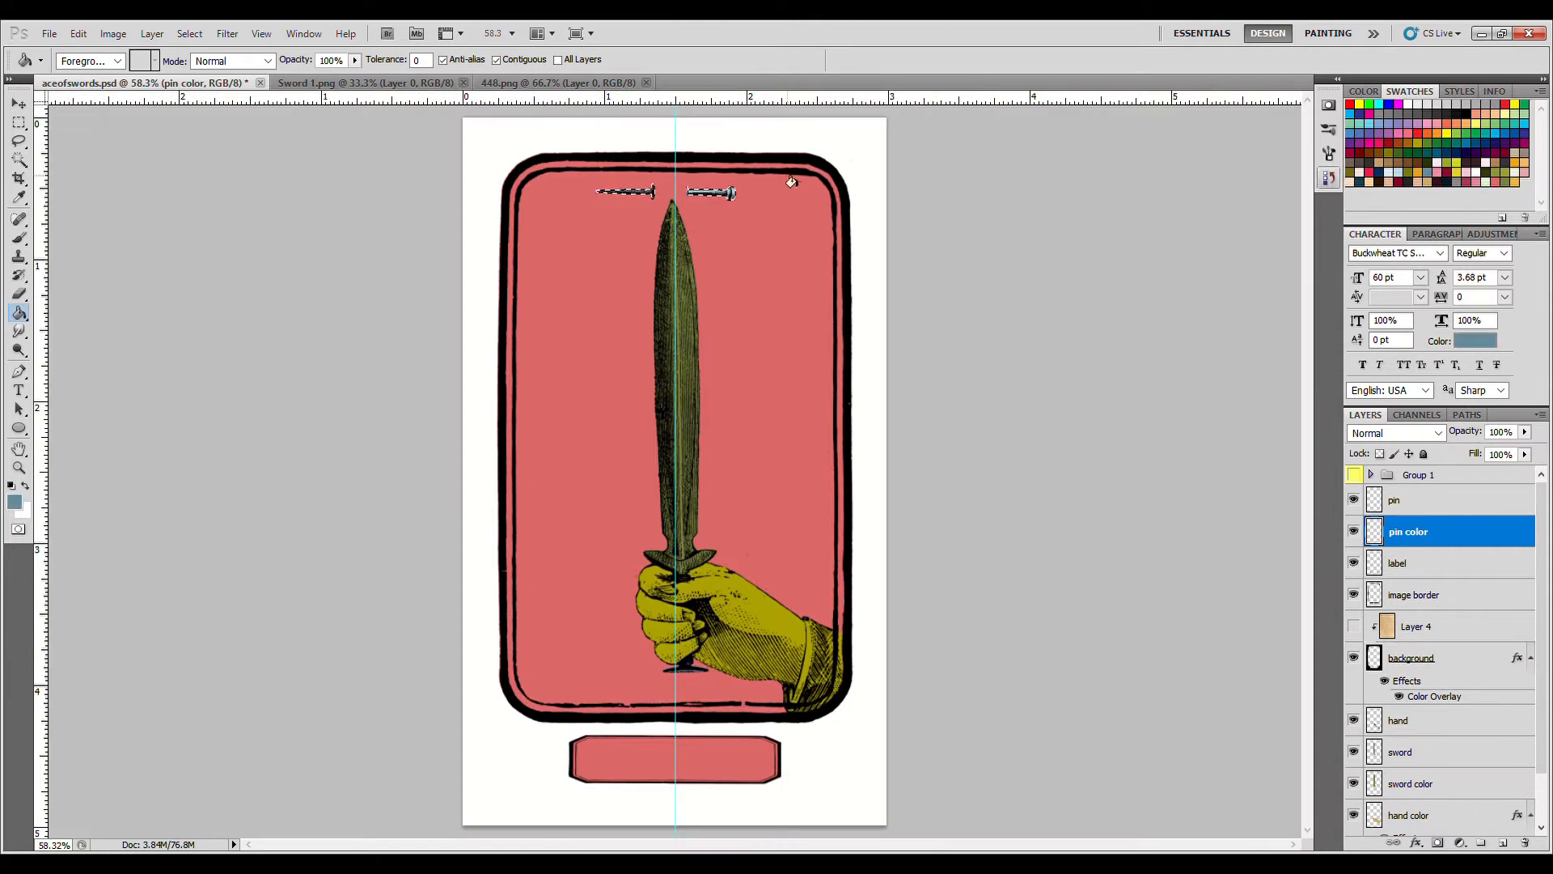
{"action": "left_click", "coordinate": [1388, 161]}
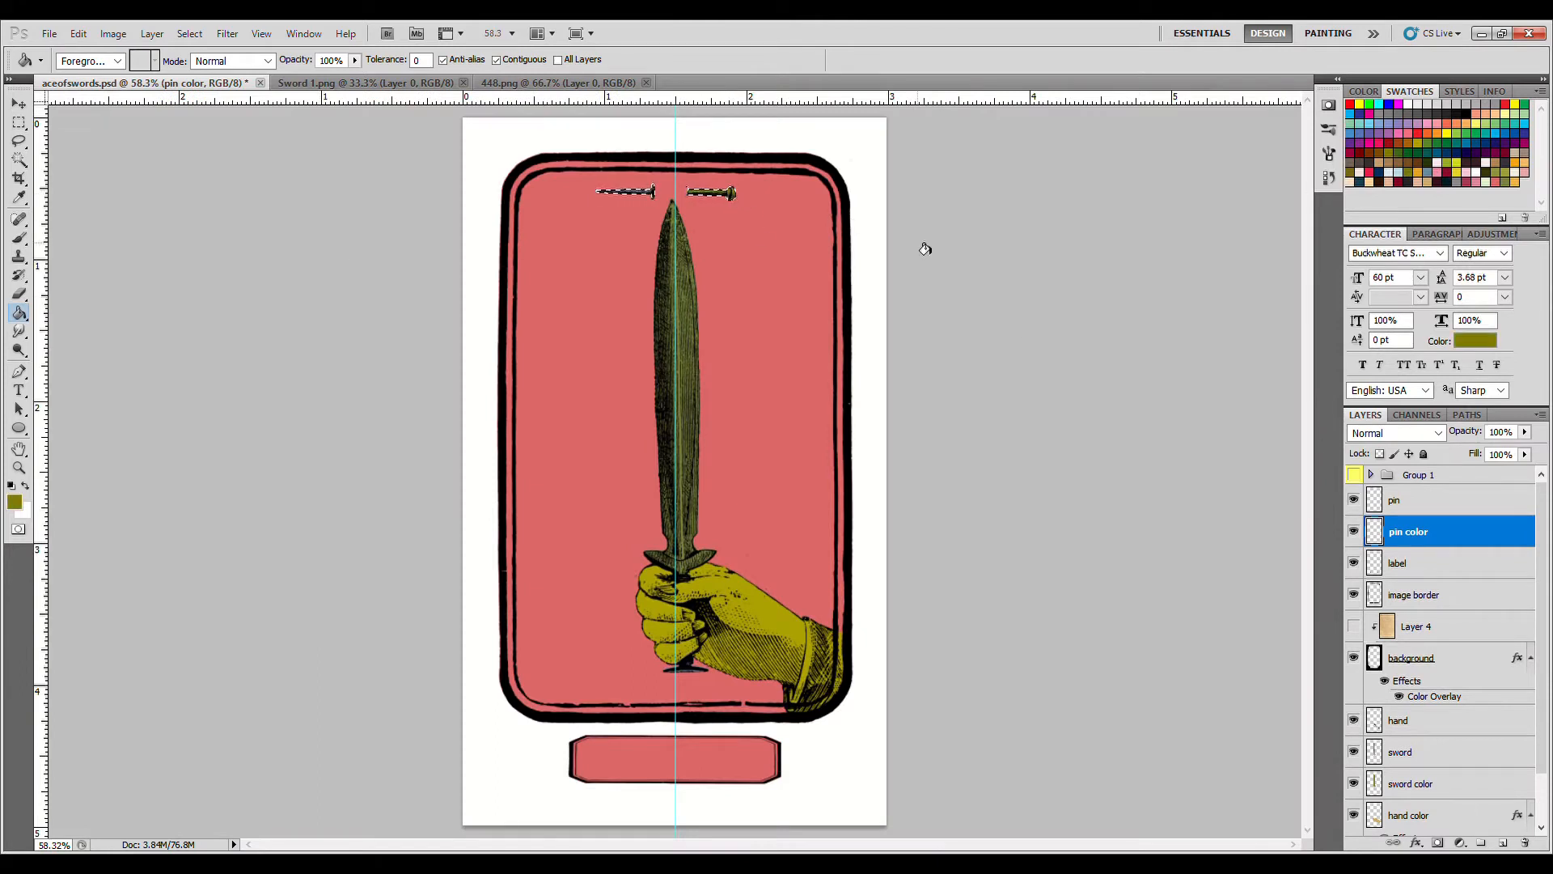
{"action": "key", "text": "i"}
{"action": "key", "text": "g"}
{"action": "key", "text": "ctrl+plus"}
{"action": "key", "text": "ctrl+plus"}
{"action": "key", "text": "ctrl+plus"}
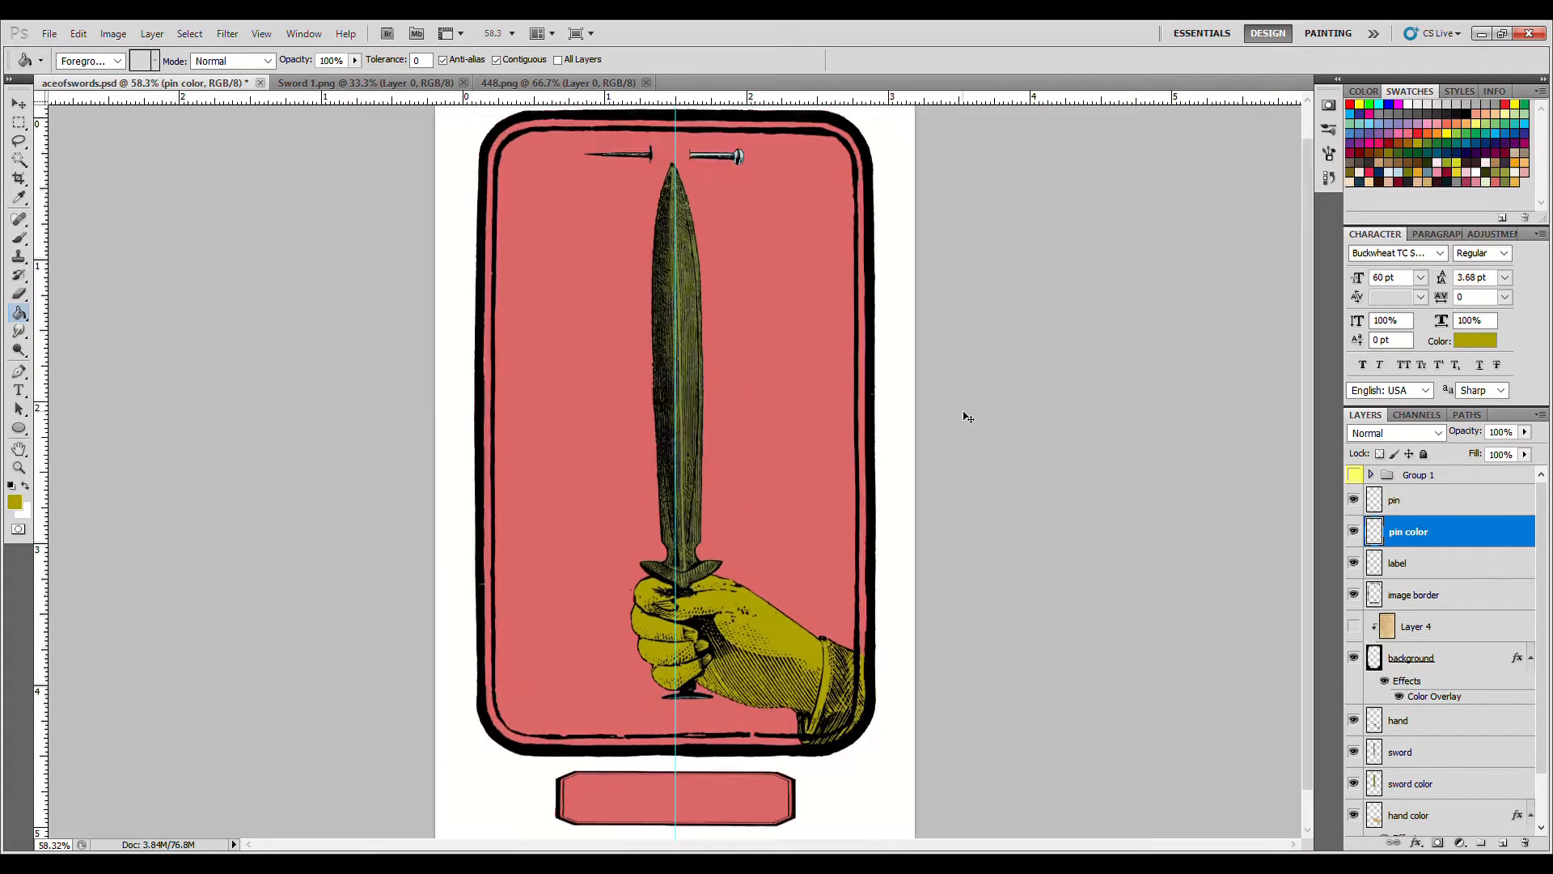
{"action": "scroll", "coordinate": [919, 447], "scroll_direction": "up", "scroll_amount": 8}
{"action": "left_click", "coordinate": [620, 423]}
{"action": "key", "text": "ctrl+0"}
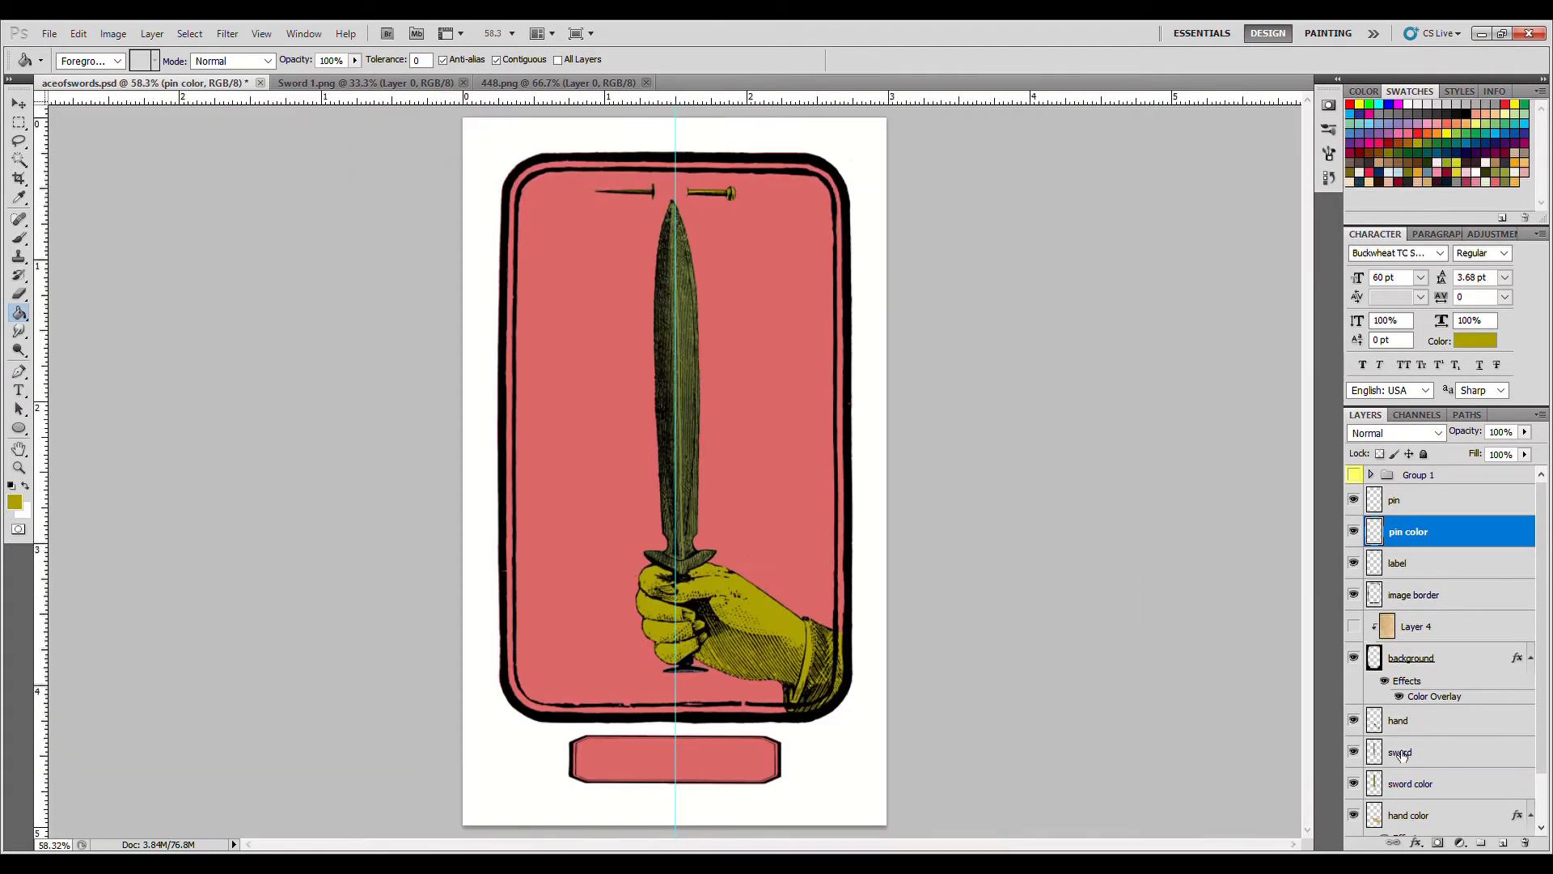
Step: Delete the hidden paper texture "Layer 4" and remove the white Color Overlay from the "background" layer
{"action": "left_click", "coordinate": [1472, 635]}
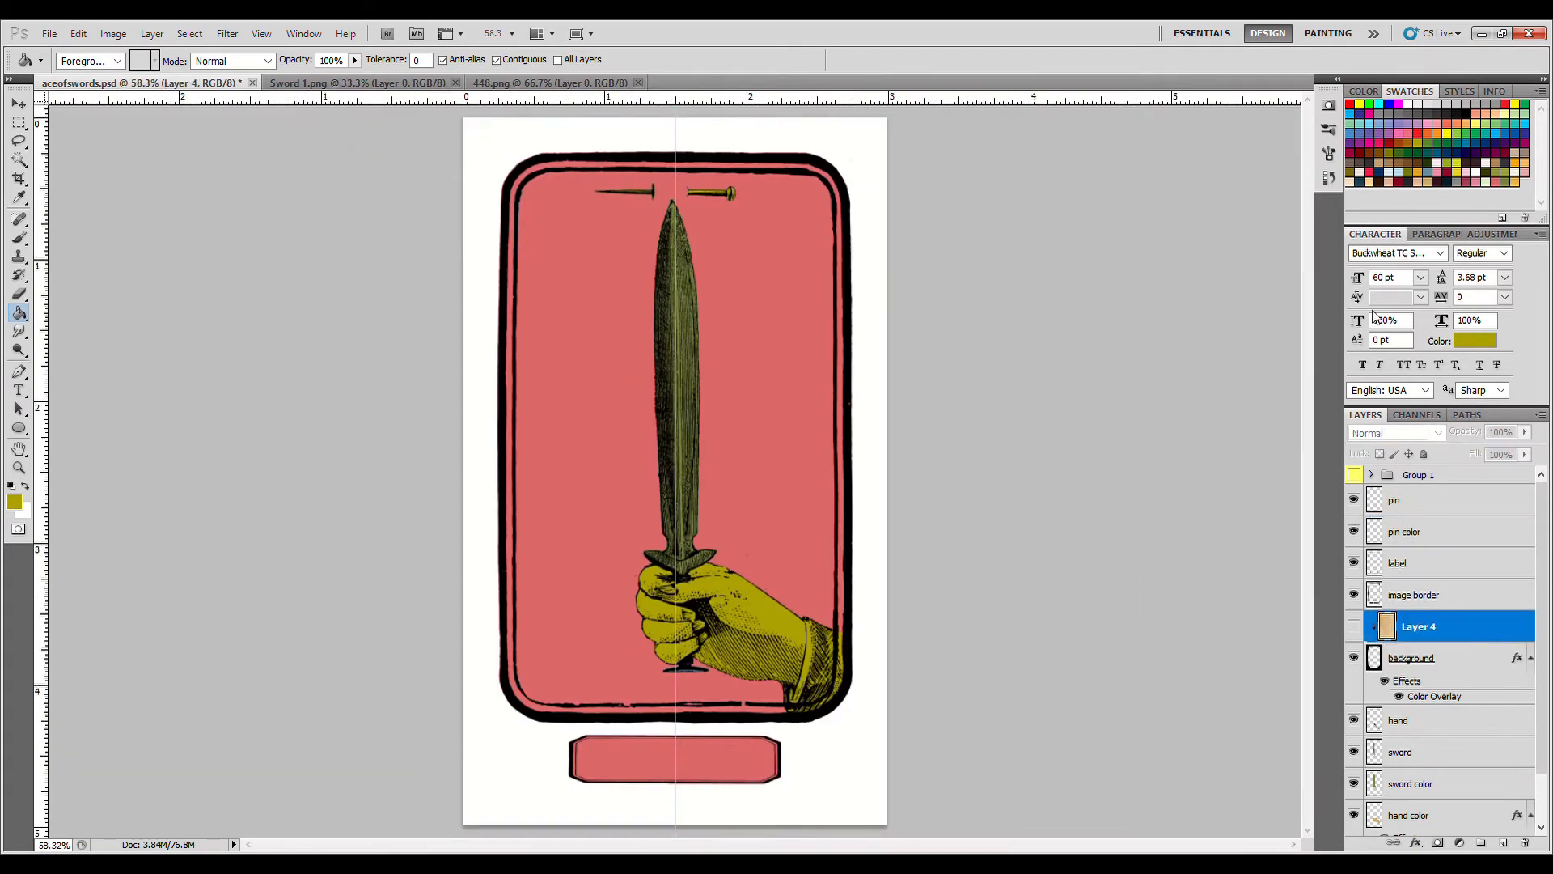
{"action": "key", "text": "Delete"}
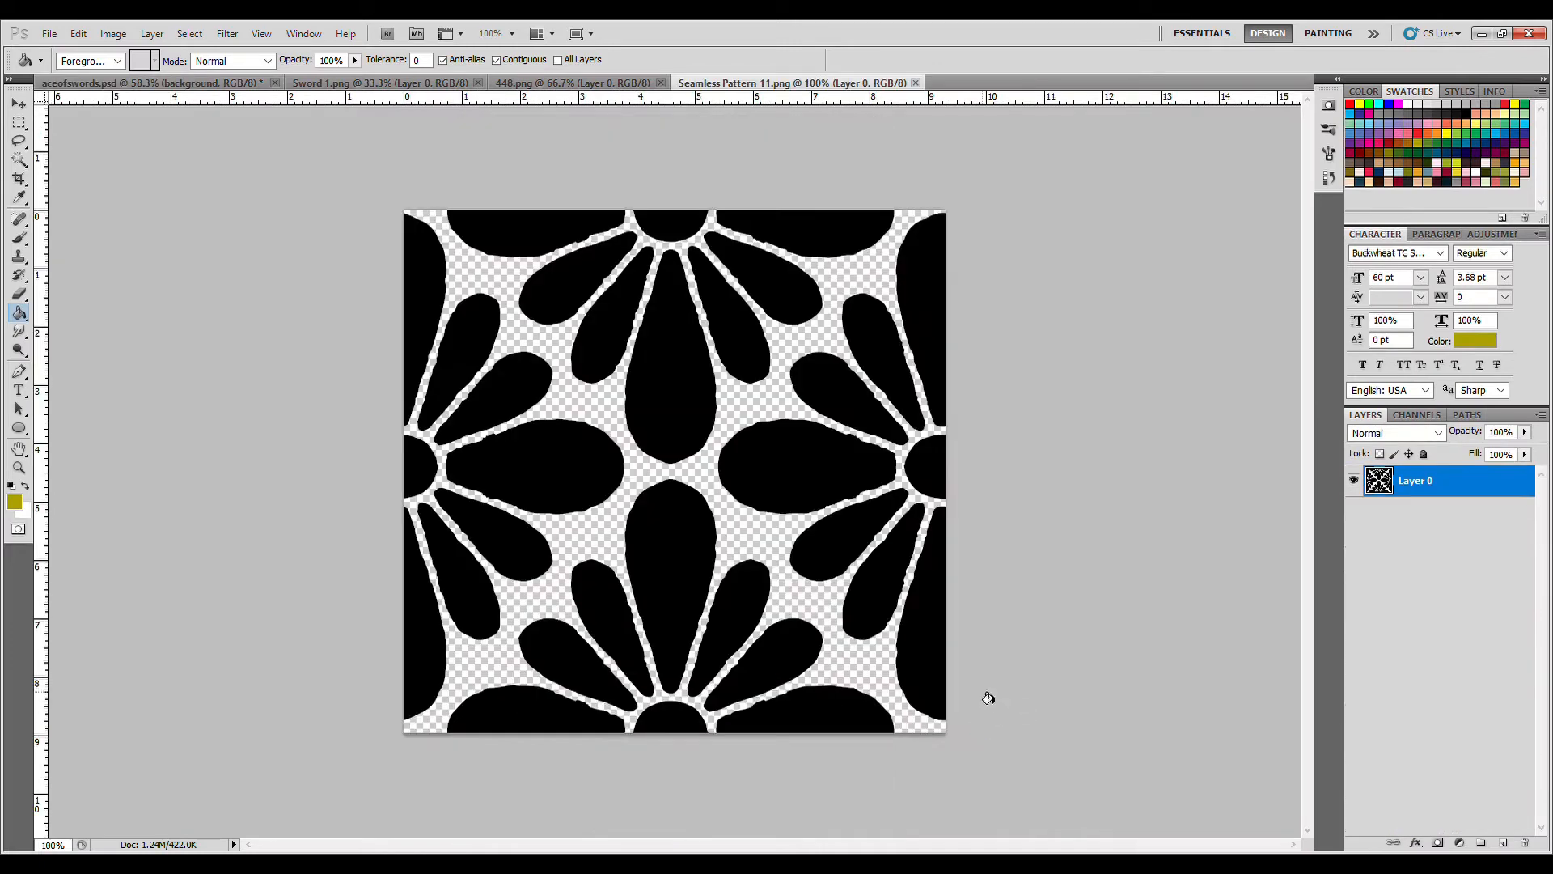
Step: Copy the whole floral tile from Seamless Pattern 11.png into aceofswords.psd and scale it to 63.44%
{"action": "key", "text": "m"}
{"action": "key", "text": "ctrl+a"}
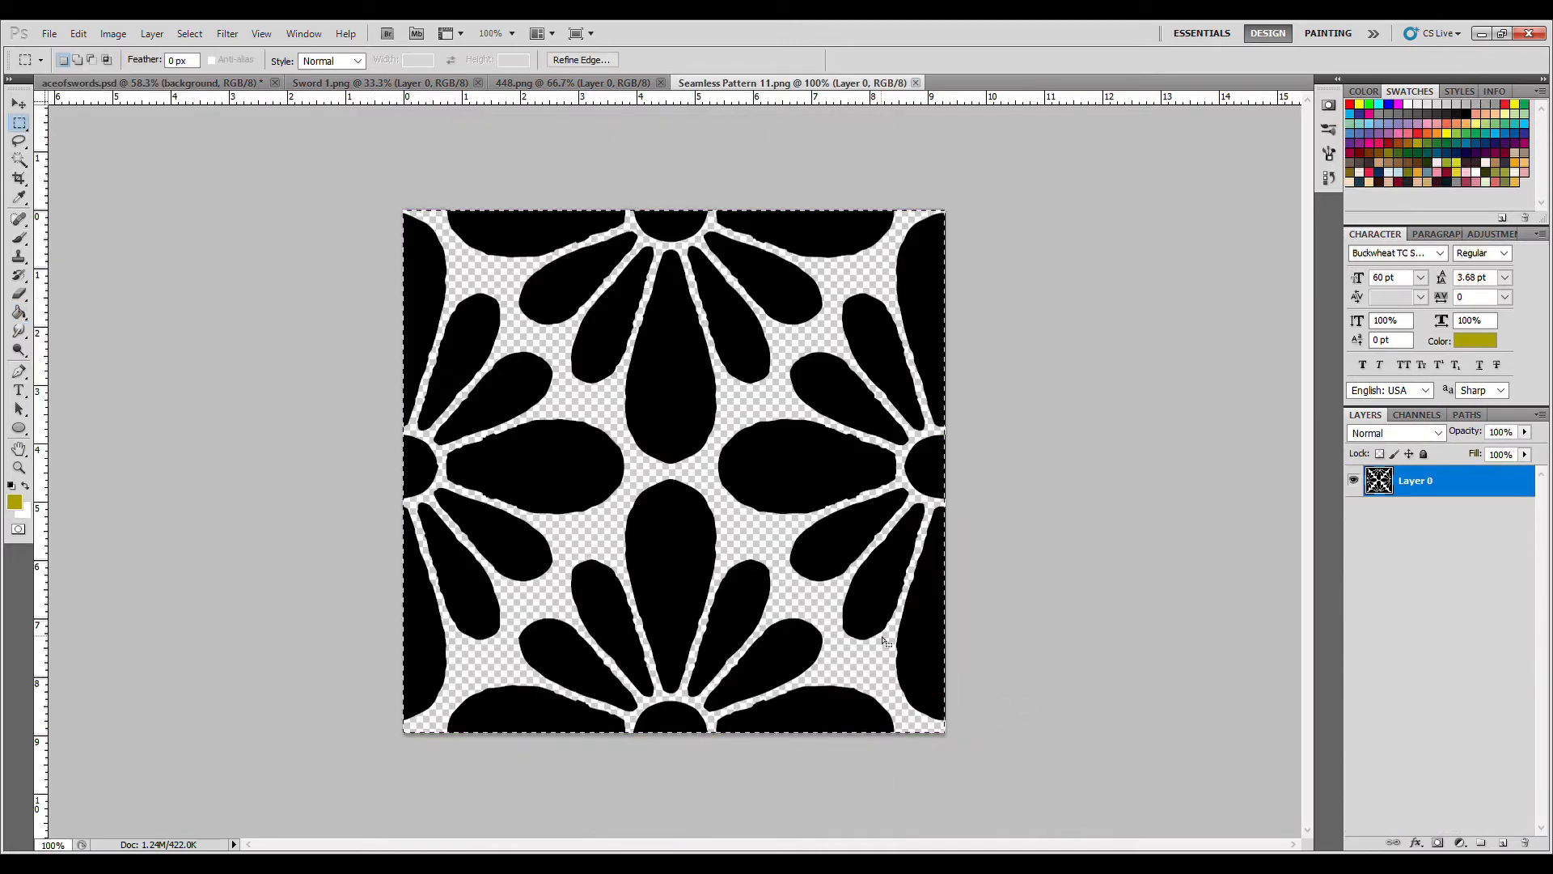
{"action": "key", "text": "ctrl+Tab"}
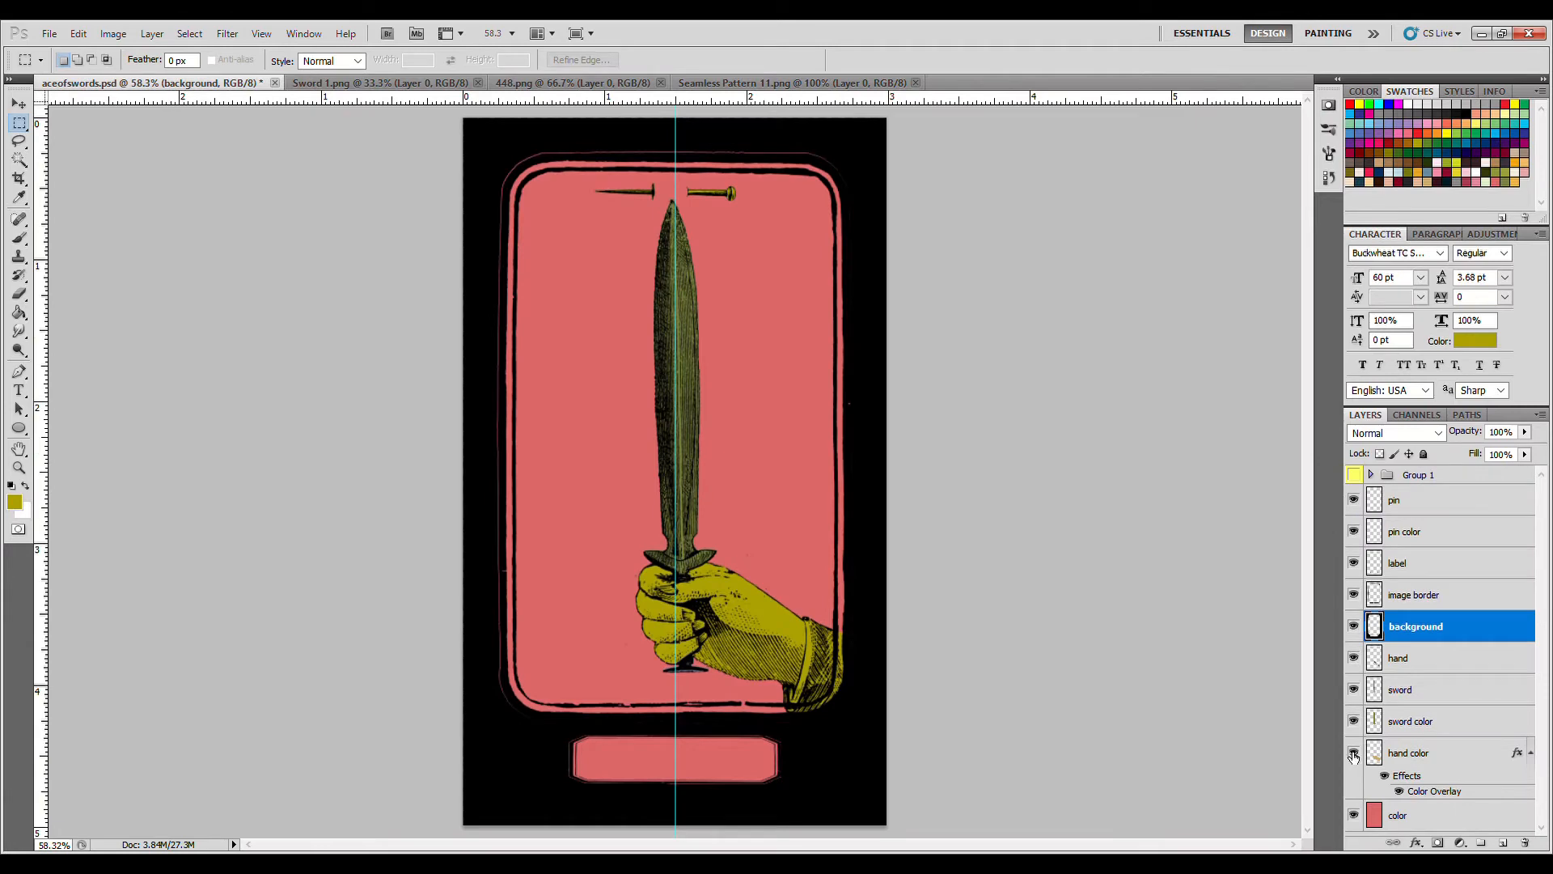
{"action": "key", "text": "ctrl+v"}
{"action": "key", "text": "ctrl+z"}
{"action": "left_click", "coordinate": [769, 84]}
{"action": "left_click", "coordinate": [218, 83]}
{"action": "key", "text": "ctrl+v"}
{"action": "left_click", "coordinate": [18, 103]}
{"action": "left_click_drag", "start_coordinate": [518, 320], "coordinate": [633, 432]}
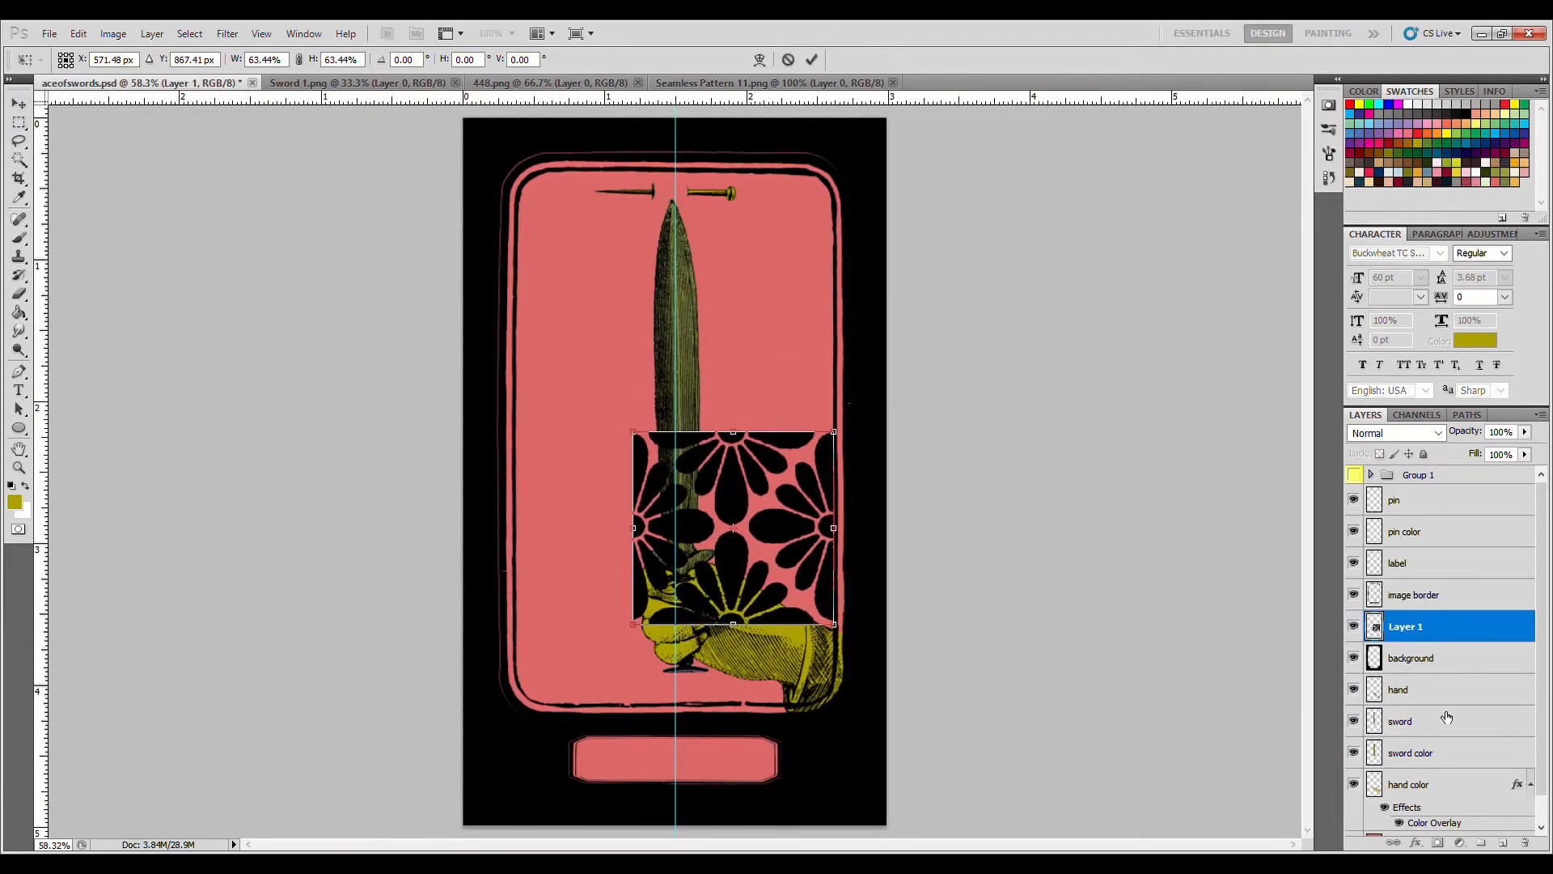
{"action": "left_click", "coordinate": [812, 60]}
Step: Apply a red Color Overlay to the "background" layer and scale the floral tile to 51.36% in the card's upper-left corner
{"action": "left_click", "coordinate": [1411, 657]}
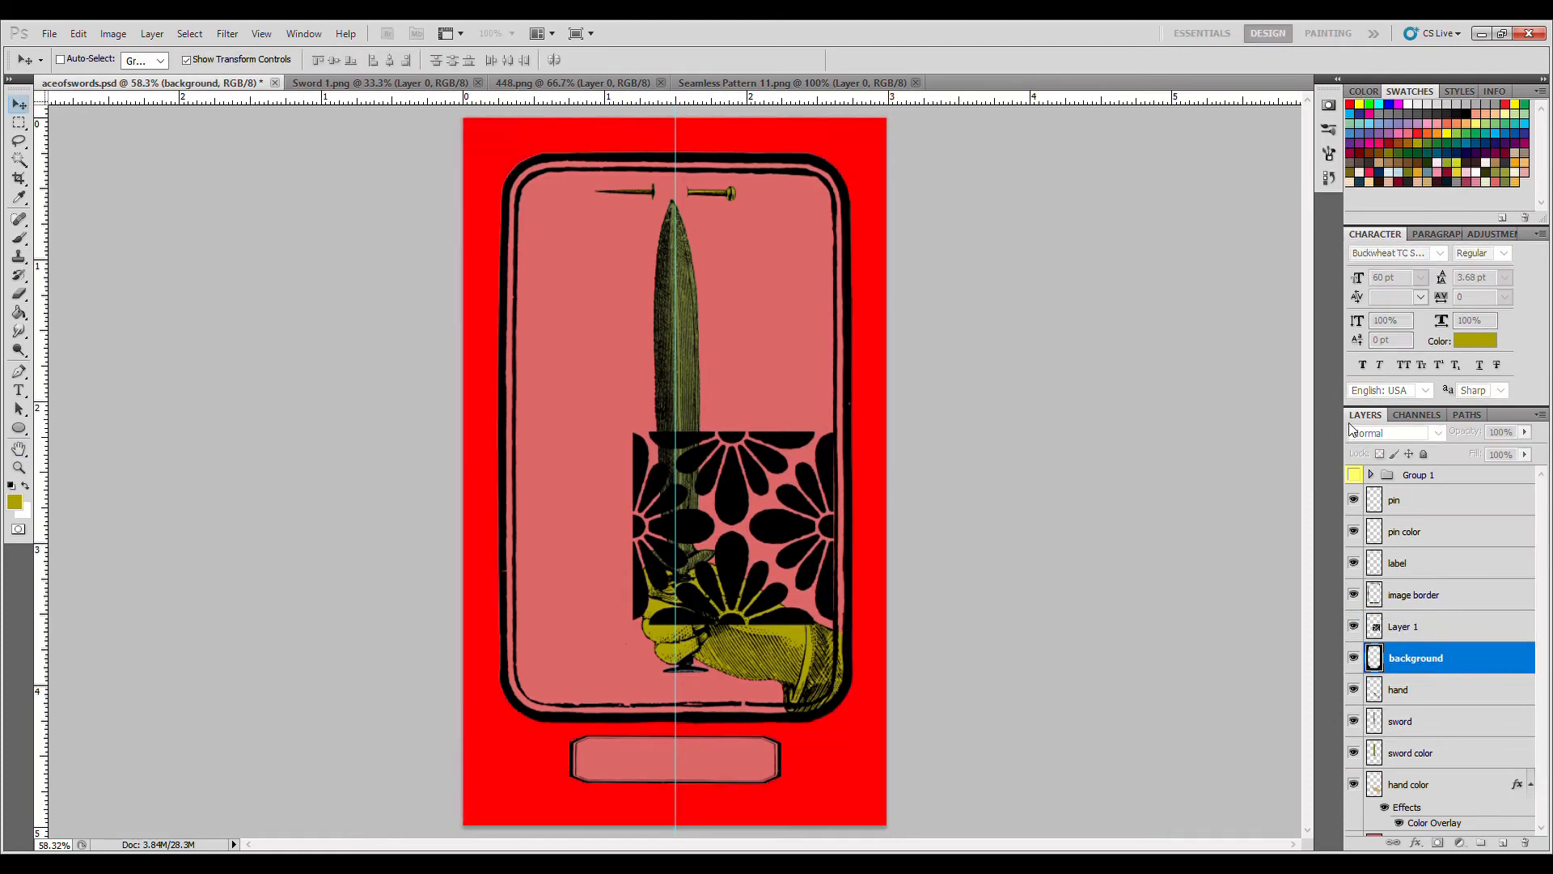
{"action": "left_click", "coordinate": [1406, 626]}
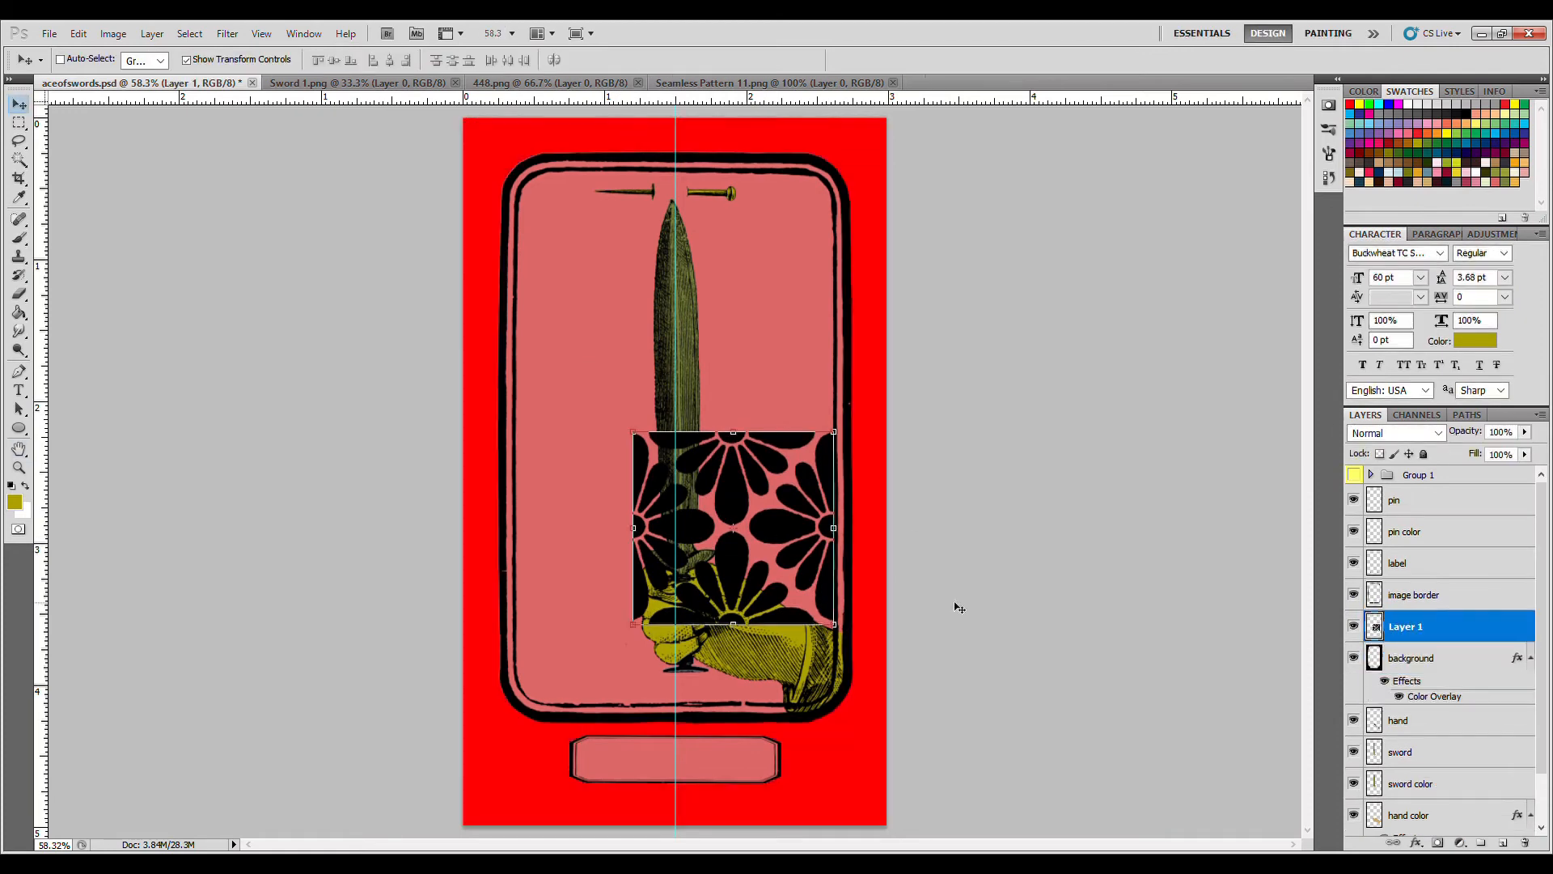
{"action": "left_click_drag", "start_coordinate": [803, 564], "coordinate": [633, 250]}
{"action": "key", "text": "ctrl+t"}
{"action": "left_click_drag", "start_coordinate": [665, 312], "coordinate": [576, 218]}
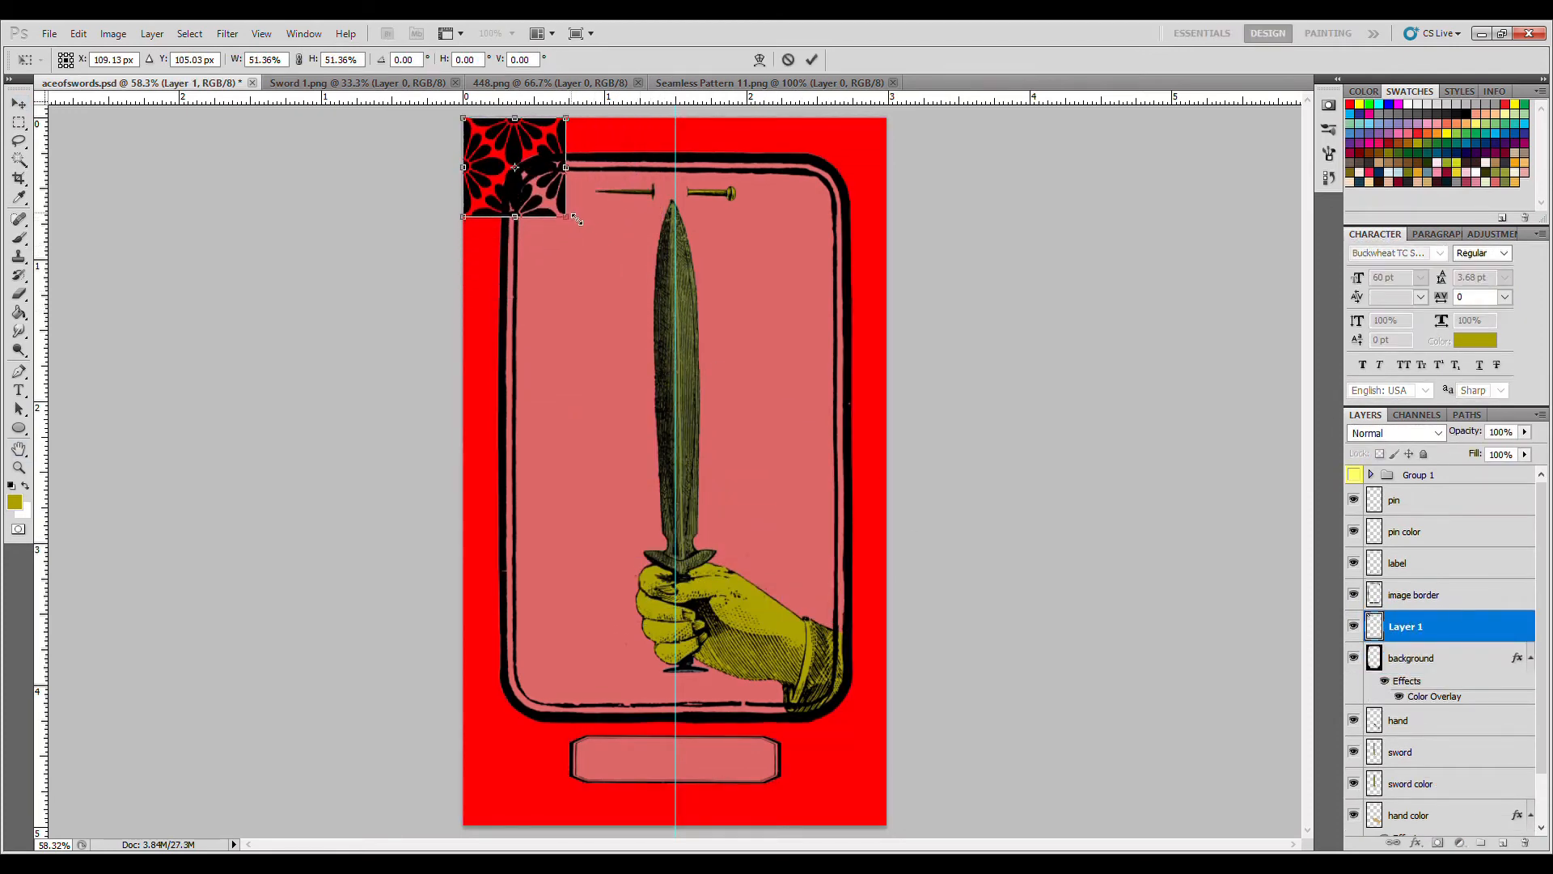
{"action": "left_click", "coordinate": [812, 60]}
Step: Duplicate the floral tile four times and line the copies up edge to edge across the card's top
{"action": "key", "text": "ctrl+j"}
{"action": "left_click_drag", "start_coordinate": [549, 186], "coordinate": [653, 186]}
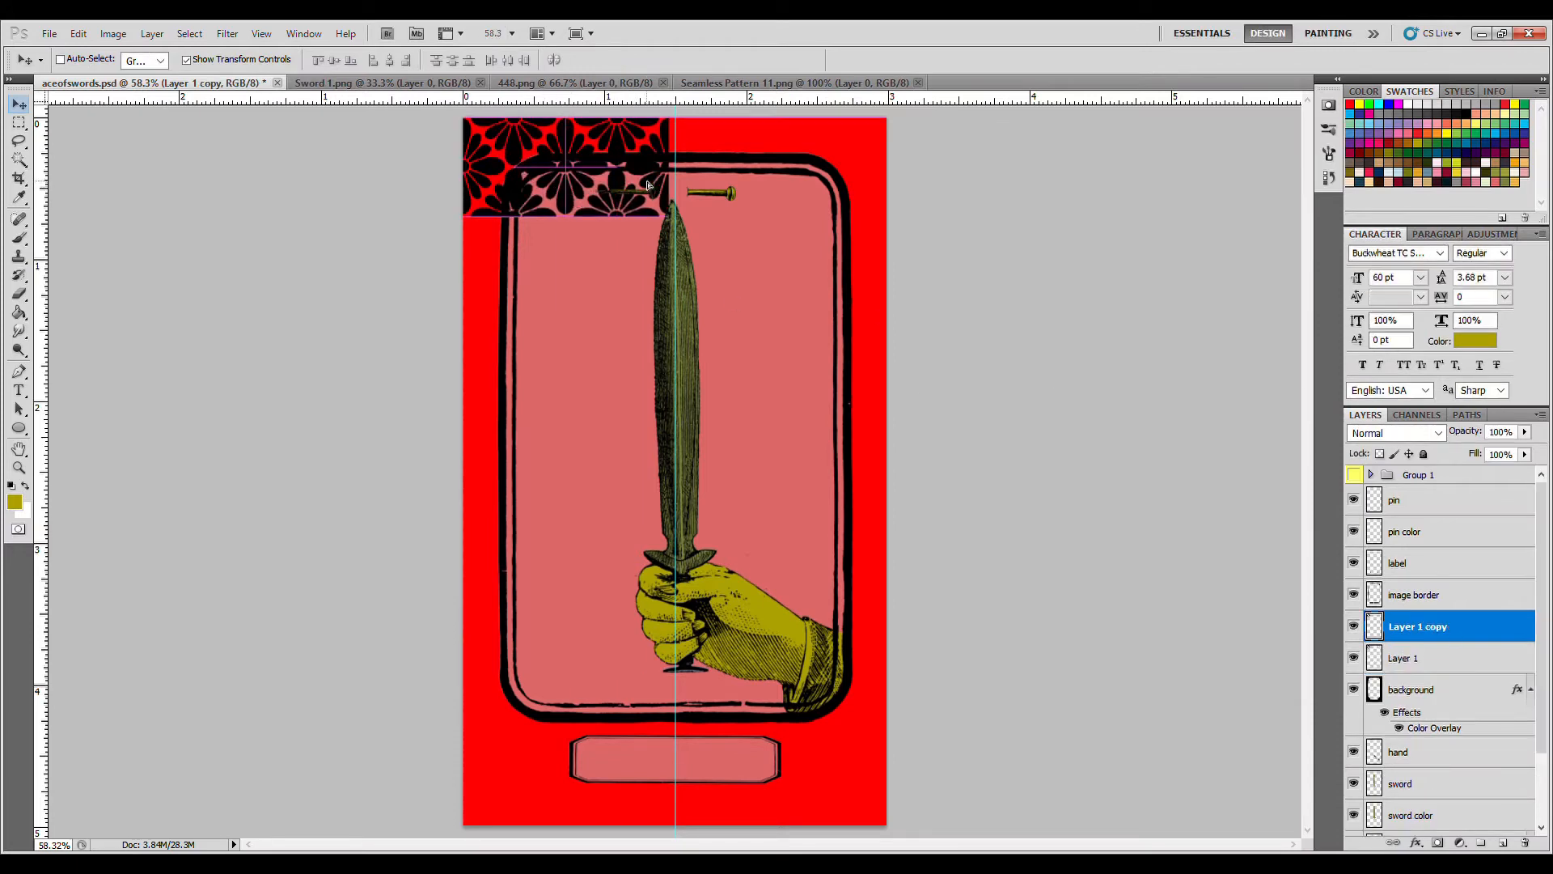
{"action": "key", "text": "alt+bracketleft"}
{"action": "key", "text": "ctrl+j"}
{"action": "left_click_drag", "start_coordinate": [531, 174], "coordinate": [737, 174]}
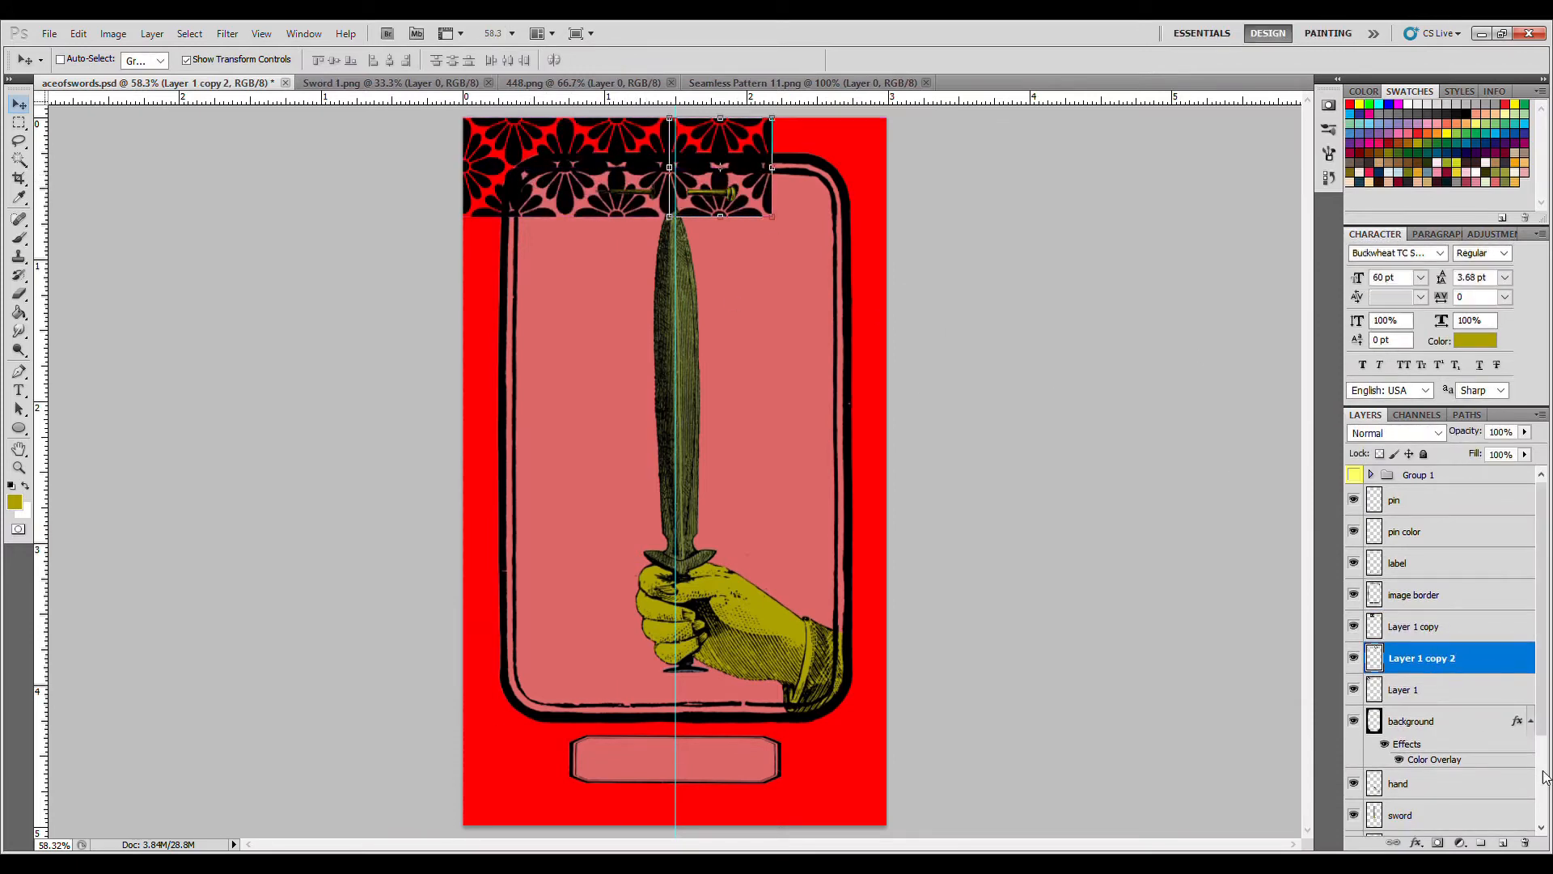
{"action": "left_click", "coordinate": [1454, 692]}
{"action": "key", "text": "ctrl+j"}
{"action": "left_click_drag", "start_coordinate": [526, 174], "coordinate": [835, 174]}
{"action": "left_click", "coordinate": [1448, 721]}
{"action": "key", "text": "ctrl+j"}
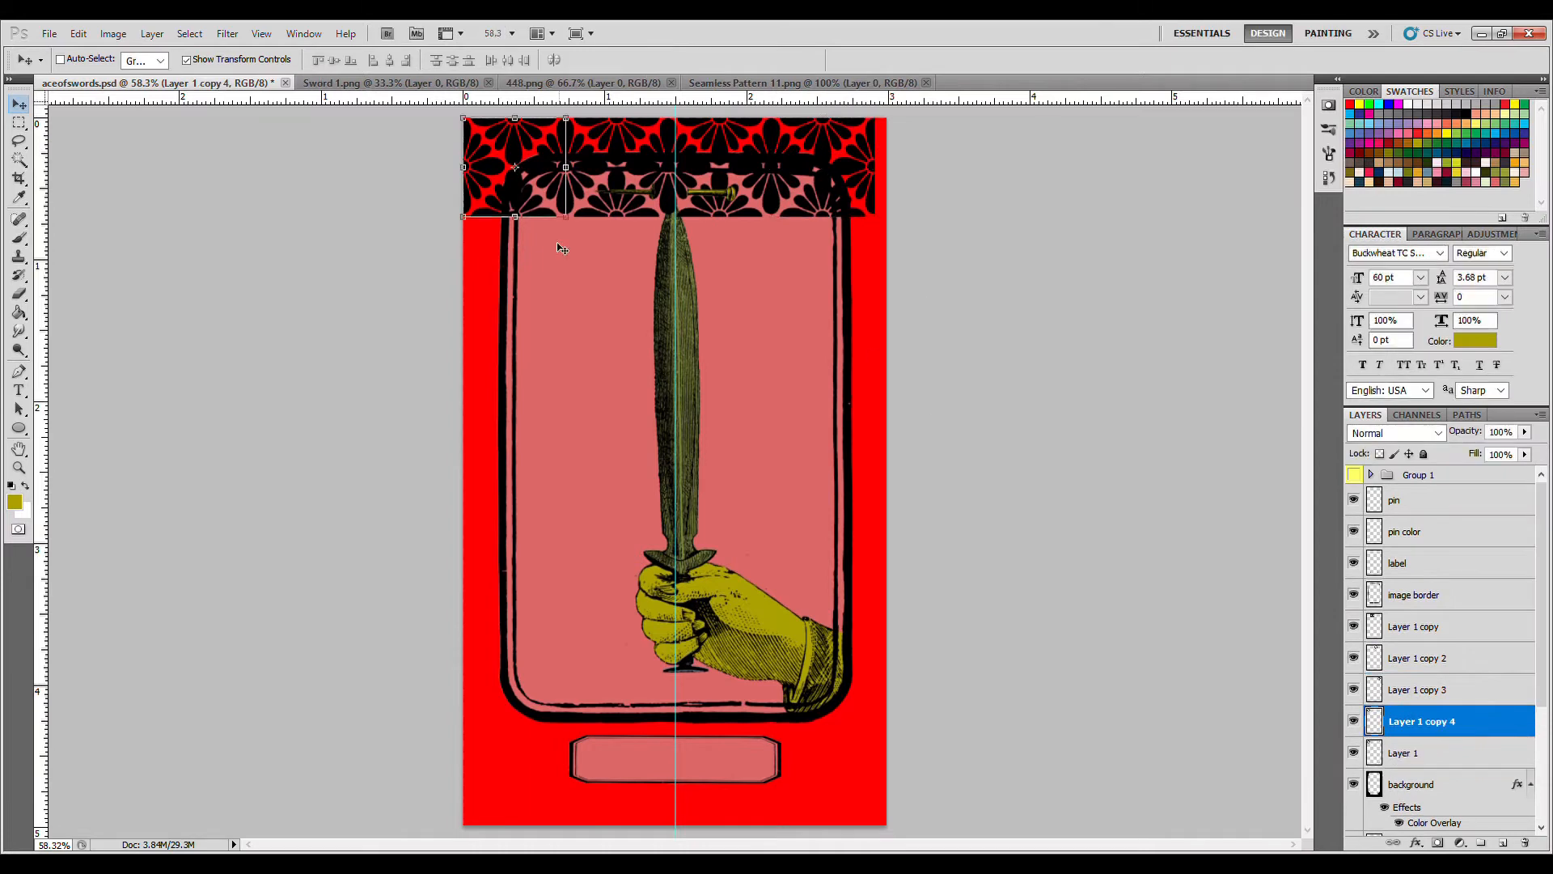
Step: Duplicate the floral tile repeatedly and stack the copies edge to edge down the upper part of the card's left side
{"action": "left_click_drag", "start_coordinate": [542, 194], "coordinate": [526, 281]}
{"action": "left_click", "coordinate": [1411, 755]}
{"action": "key", "text": "ctrl+j"}
{"action": "left_click", "coordinate": [1411, 784]}
{"action": "key", "text": "ctrl+j"}
{"action": "left_click", "coordinate": [1411, 816]}
{"action": "left_click_drag", "start_coordinate": [544, 168], "coordinate": [525, 476]}
{"action": "key", "text": "ctrl+j"}
{"action": "scroll", "coordinate": [1424, 777], "scroll_direction": "down", "scroll_amount": 3}
{"action": "left_click", "coordinate": [1411, 569]}
{"action": "key", "text": "ctrl+j"}
{"action": "left_click_drag", "start_coordinate": [511, 191], "coordinate": [511, 587]}
{"action": "left_click", "coordinate": [1411, 601]}
{"action": "key", "text": "ctrl+j"}
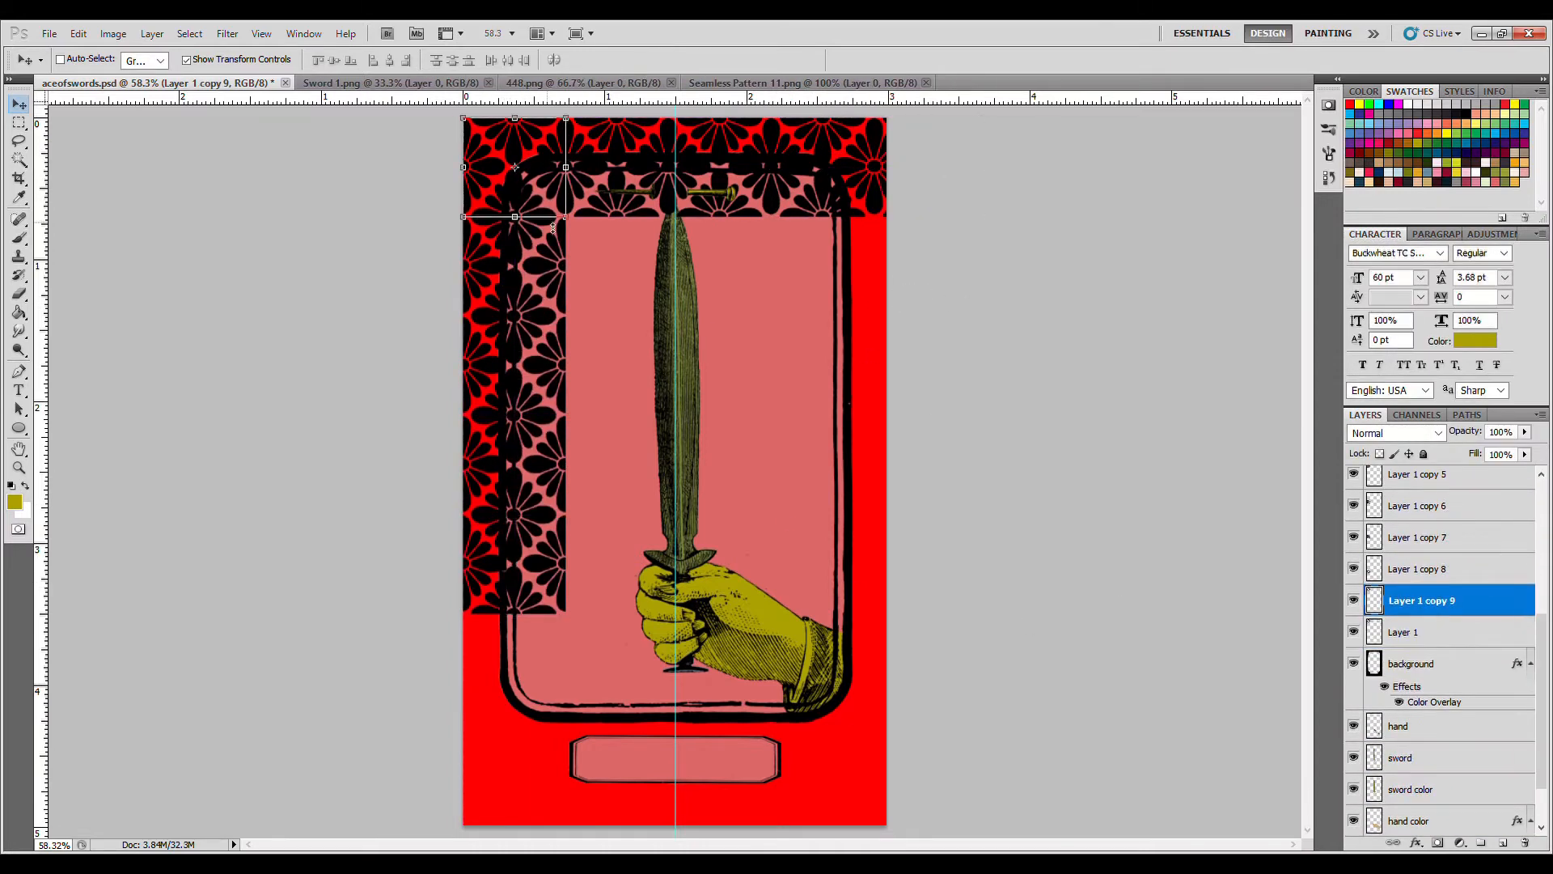
Step: Add further floral tile copies below the left column until the pattern runs past the card's bottom edge
{"action": "left_click", "coordinate": [1411, 632]}
{"action": "left_click_drag", "start_coordinate": [518, 174], "coordinate": [518, 765]}
{"action": "key", "text": "ctrl+j"}
{"action": "left_click", "coordinate": [1411, 663]}
{"action": "key", "text": "ctrl+j"}
{"action": "left_click_drag", "start_coordinate": [518, 174], "coordinate": [518, 826]}
{"action": "key", "text": "ctrl+z"}
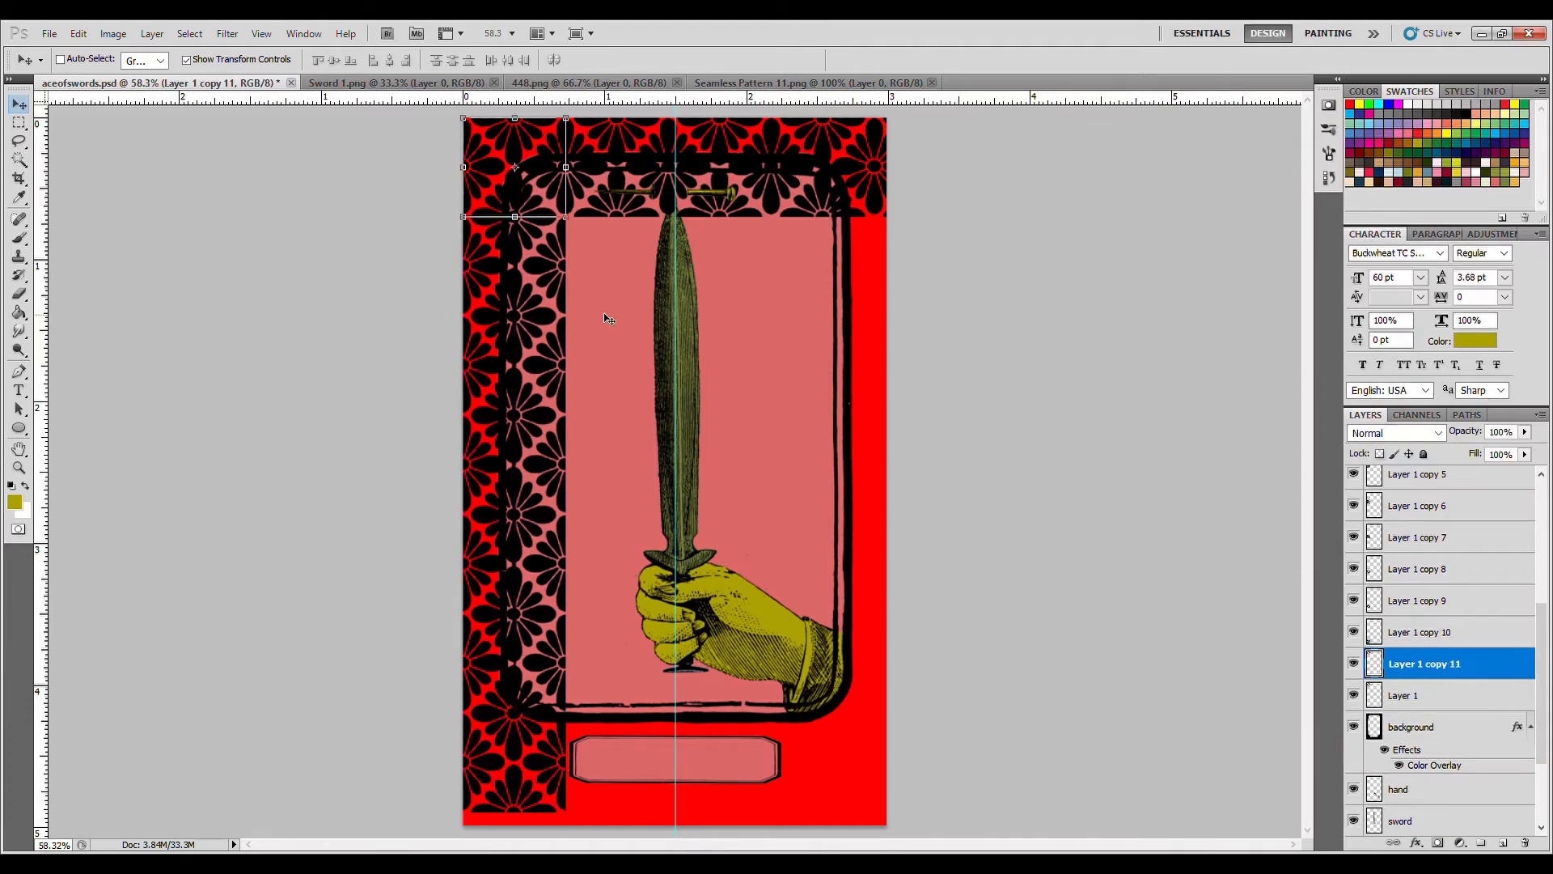
{"action": "key", "text": "ctrl+minus"}
{"action": "key", "text": "ctrl+minus"}
{"action": "left_click_drag", "start_coordinate": [594, 303], "coordinate": [594, 700]}
{"action": "key", "text": "ctrl+plus"}
Step: Duplicate the floral tile and line the copies up below the top row on the card's right side, covering the outer edge too
{"action": "left_click", "coordinate": [1411, 695]}
{"action": "key", "text": "ctrl+j"}
{"action": "left_click_drag", "start_coordinate": [575, 215], "coordinate": [839, 300]}
{"action": "left_click", "coordinate": [1448, 727]}
{"action": "key", "text": "ctrl+j"}
{"action": "left_click", "coordinate": [1451, 762]}
{"action": "key", "text": "ctrl+j"}
{"action": "left_click_drag", "start_coordinate": [538, 235], "coordinate": [803, 405]}
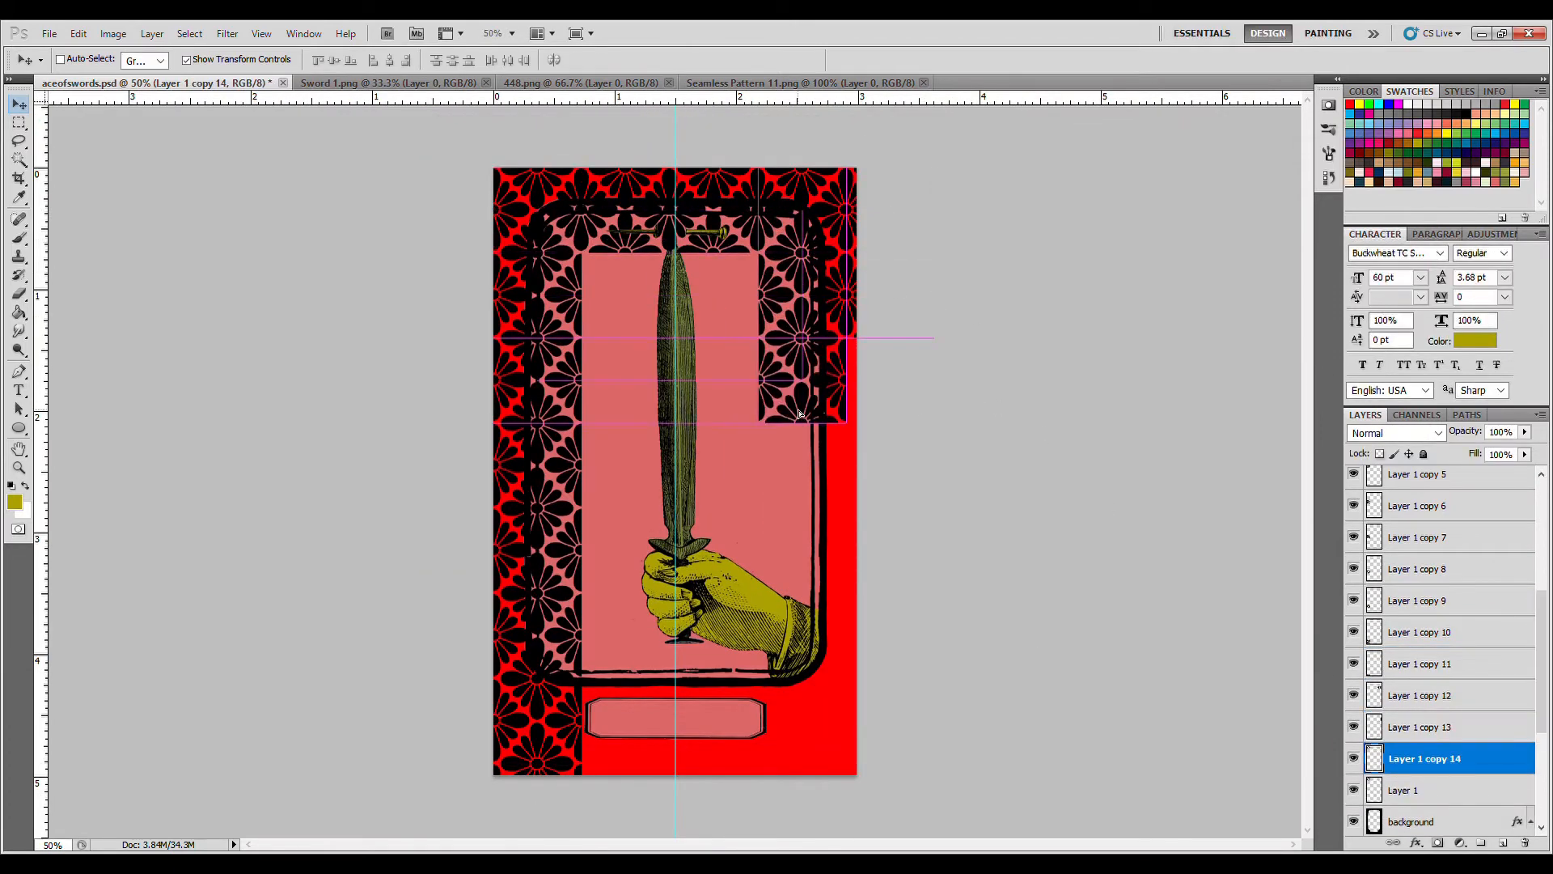
{"action": "left_click", "coordinate": [1456, 791]}
{"action": "key", "text": "ctrl+j"}
{"action": "left_click_drag", "start_coordinate": [537, 244], "coordinate": [891, 415]}
{"action": "scroll", "coordinate": [1470, 795], "scroll_direction": "down", "scroll_amount": 3}
Step: Continue the right column downward with more floral tile copies, reaching the lower corner of the inner border
{"action": "left_click", "coordinate": [1440, 569]}
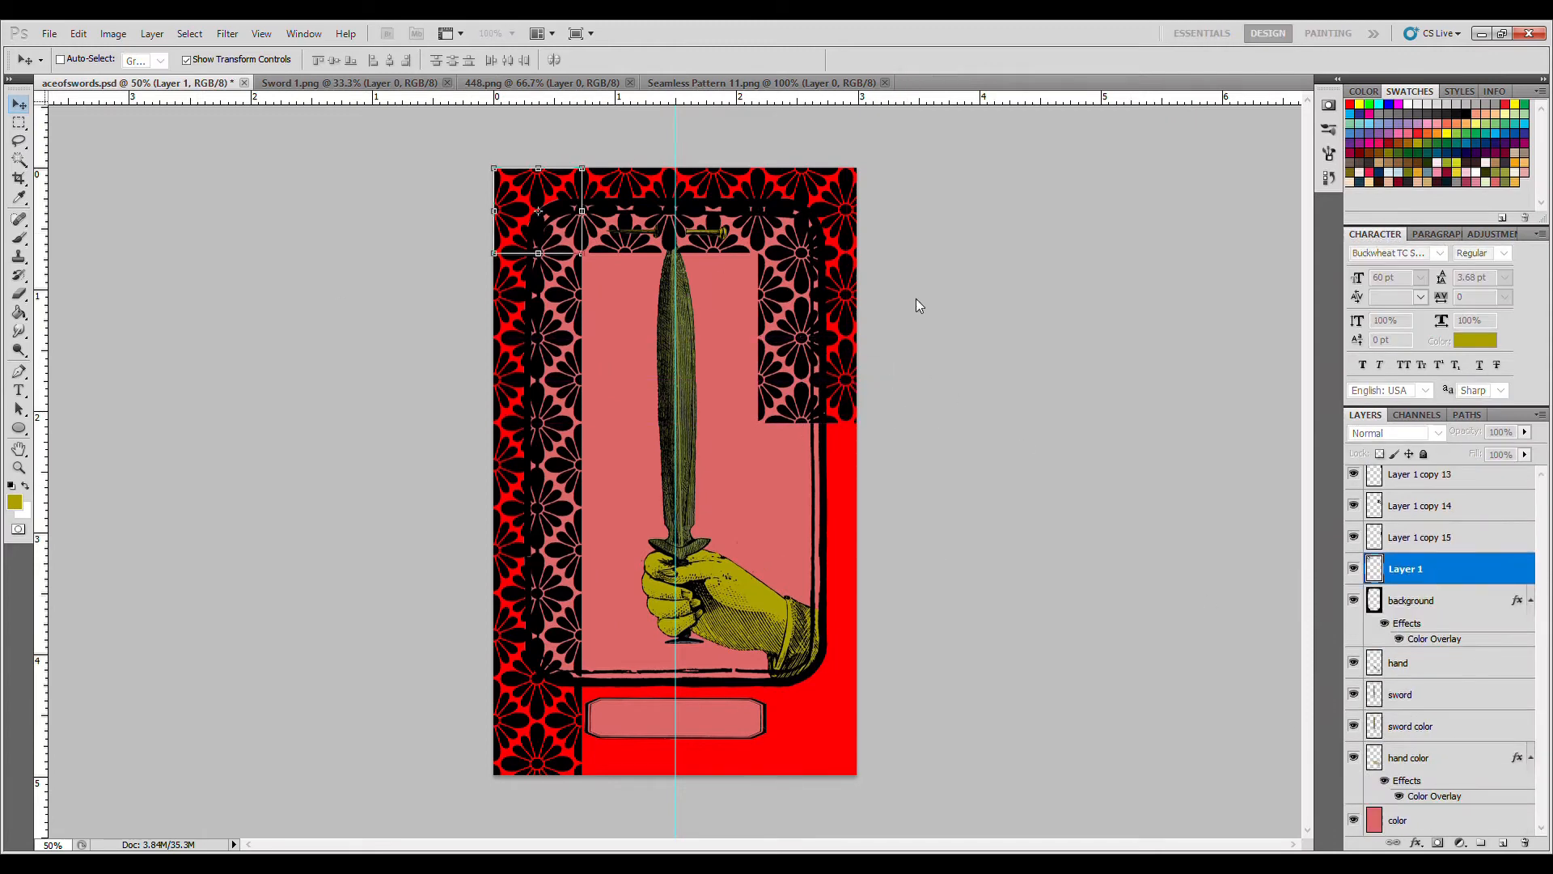
{"action": "key", "text": "ctrl+j"}
{"action": "left_click_drag", "start_coordinate": [538, 219], "coordinate": [802, 474]}
{"action": "left_click", "coordinate": [1440, 600]}
{"action": "key", "text": "ctrl+j"}
{"action": "left_click", "coordinate": [1432, 632]}
{"action": "left_click_drag", "start_coordinate": [538, 218], "coordinate": [803, 559]}
{"action": "key", "text": "ctrl+j"}
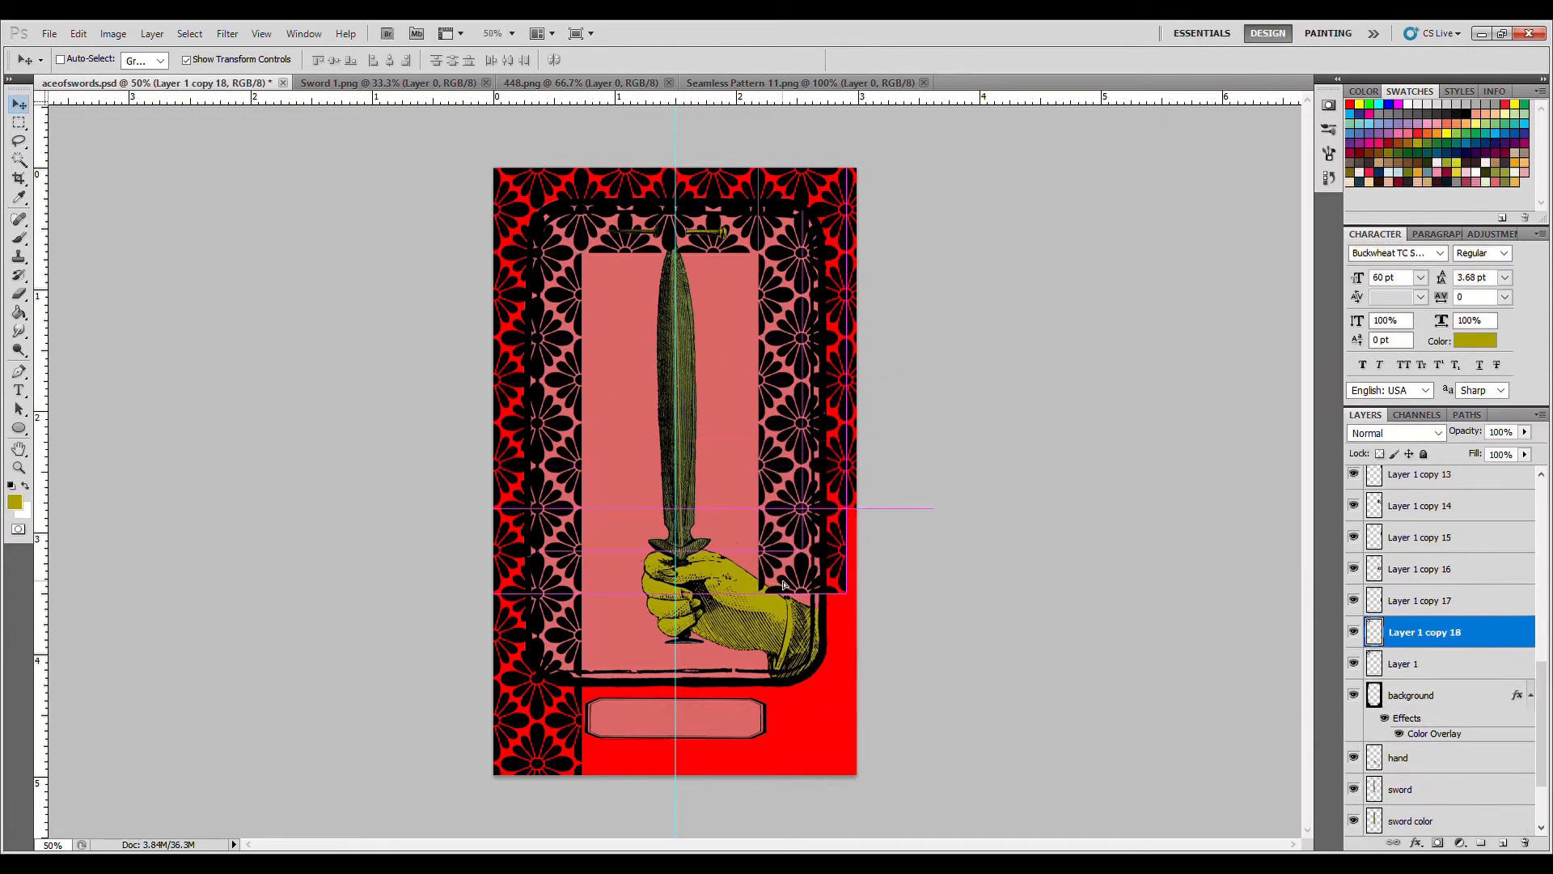
{"action": "left_click", "coordinate": [1440, 663]}
{"action": "key", "text": "ctrl+j"}
{"action": "left_click_drag", "start_coordinate": [538, 219], "coordinate": [797, 664]}
{"action": "left_click", "coordinate": [1455, 704]}
{"action": "key", "text": "ctrl+j"}
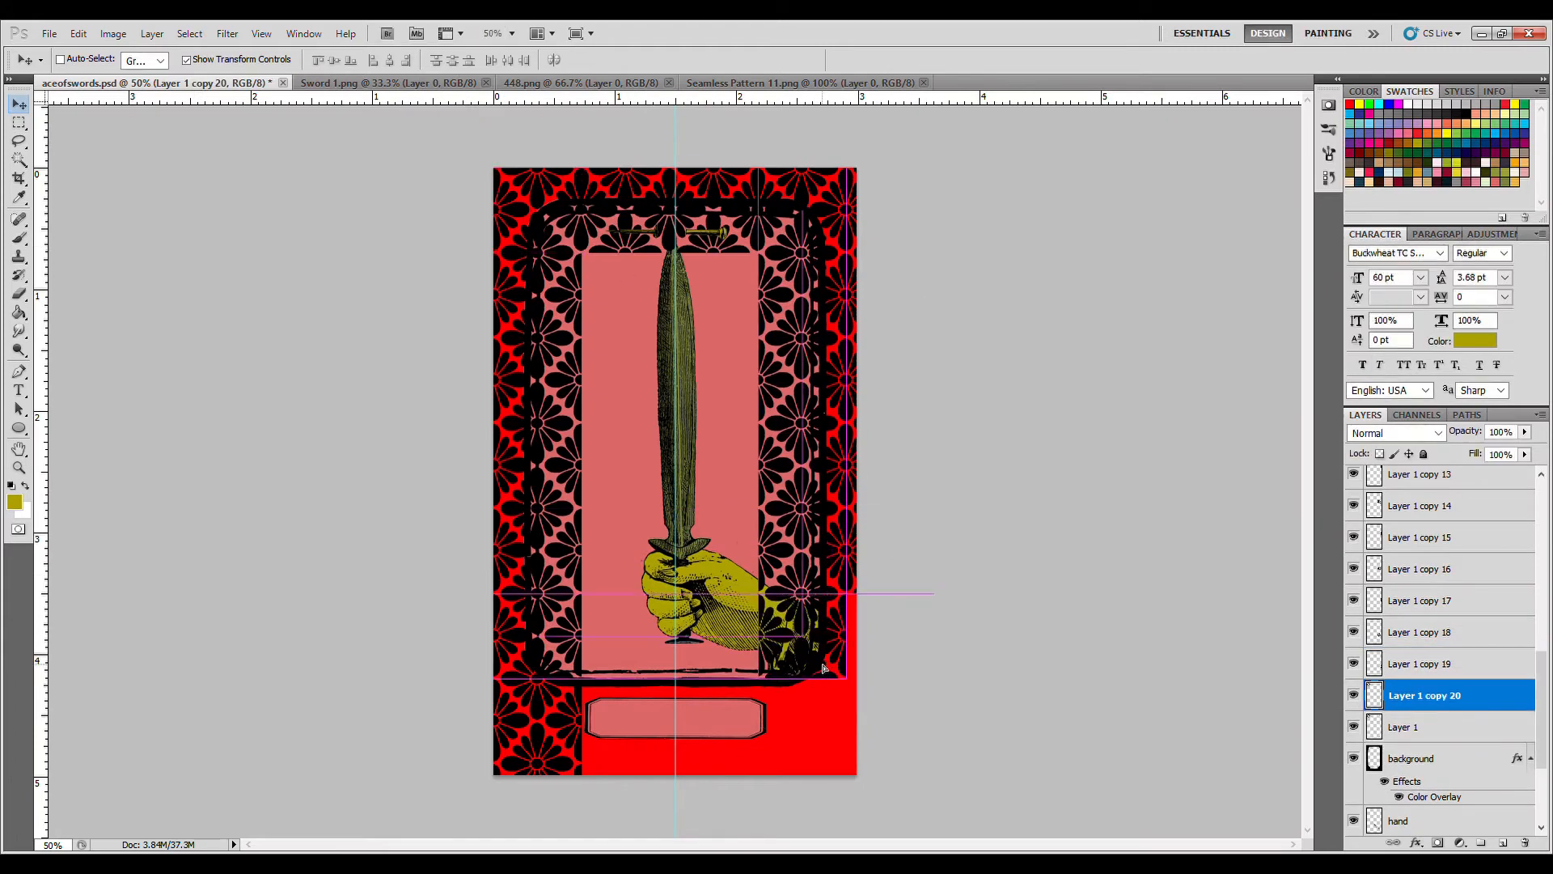
Step: Place more floral tile copies along the right edge and fill the card's lower-right corner beside the label
{"action": "left_click", "coordinate": [1453, 732]}
{"action": "key", "text": "ctrl+j"}
{"action": "left_click_drag", "start_coordinate": [532, 238], "coordinate": [885, 664]}
{"action": "left_click", "coordinate": [1453, 764]}
{"action": "key", "text": "ctrl+j"}
{"action": "left_click_drag", "start_coordinate": [823, 780], "coordinate": [794, 761]}
{"action": "left_click", "coordinate": [1448, 790]}
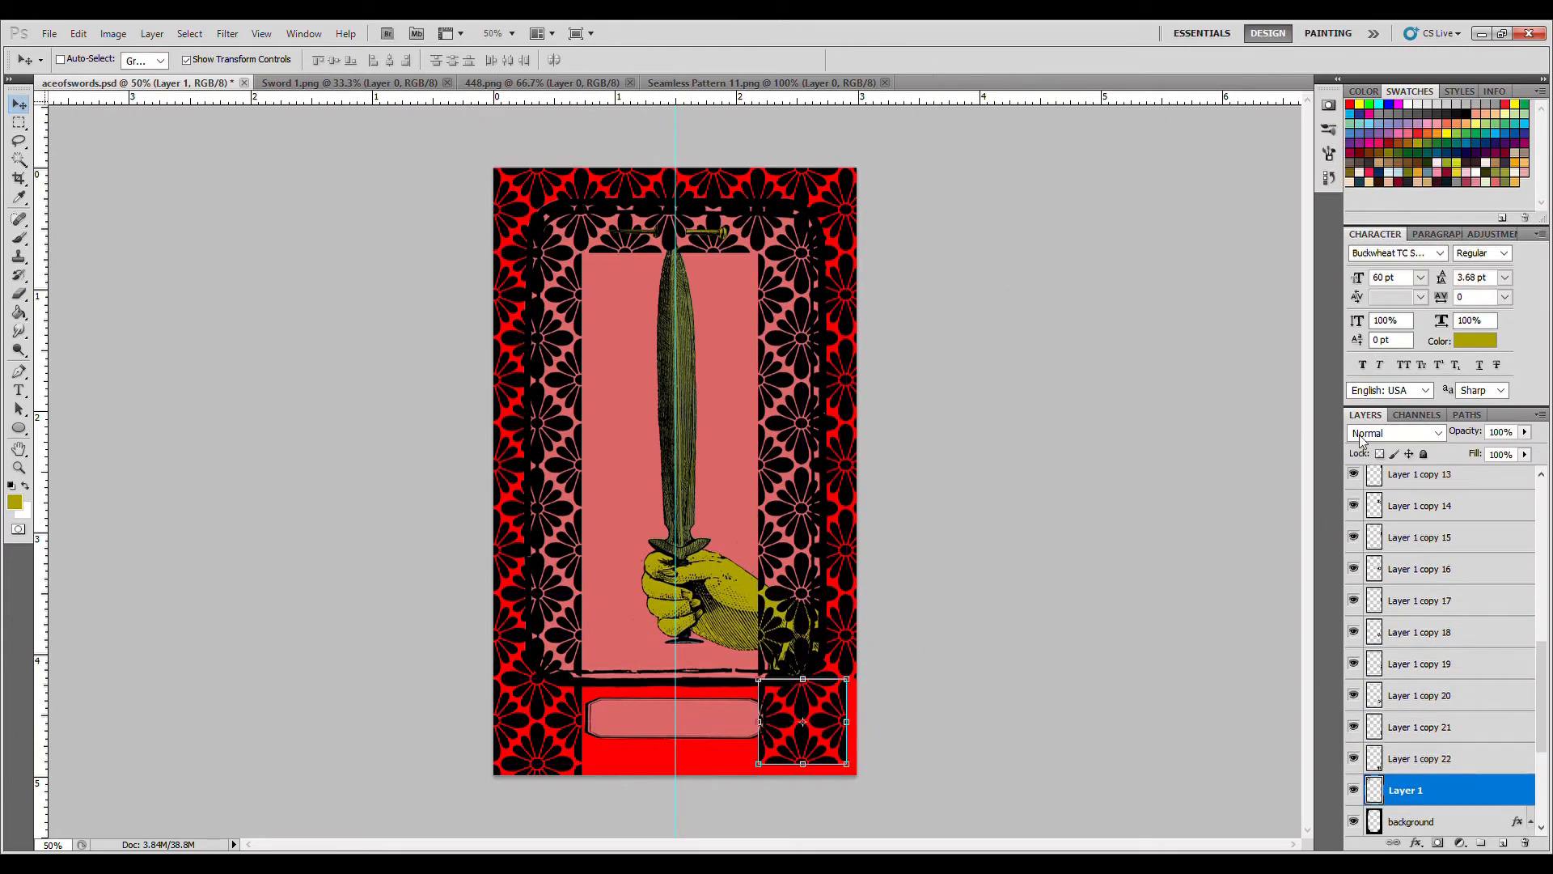
{"action": "key", "text": "ctrl+j"}
{"action": "left_click_drag", "start_coordinate": [547, 238], "coordinate": [901, 747]}
{"action": "scroll", "coordinate": [1453, 575], "scroll_direction": "down", "scroll_amount": 3}
{"action": "left_click", "coordinate": [1453, 575]}
{"action": "key", "text": "ctrl+j"}
{"action": "left_click_drag", "start_coordinate": [819, 851], "coordinate": [811, 839]}
Step: Fill the remaining lower-right edge and the strip across the card's bottom with more floral tile copies
{"action": "left_click", "coordinate": [1448, 600]}
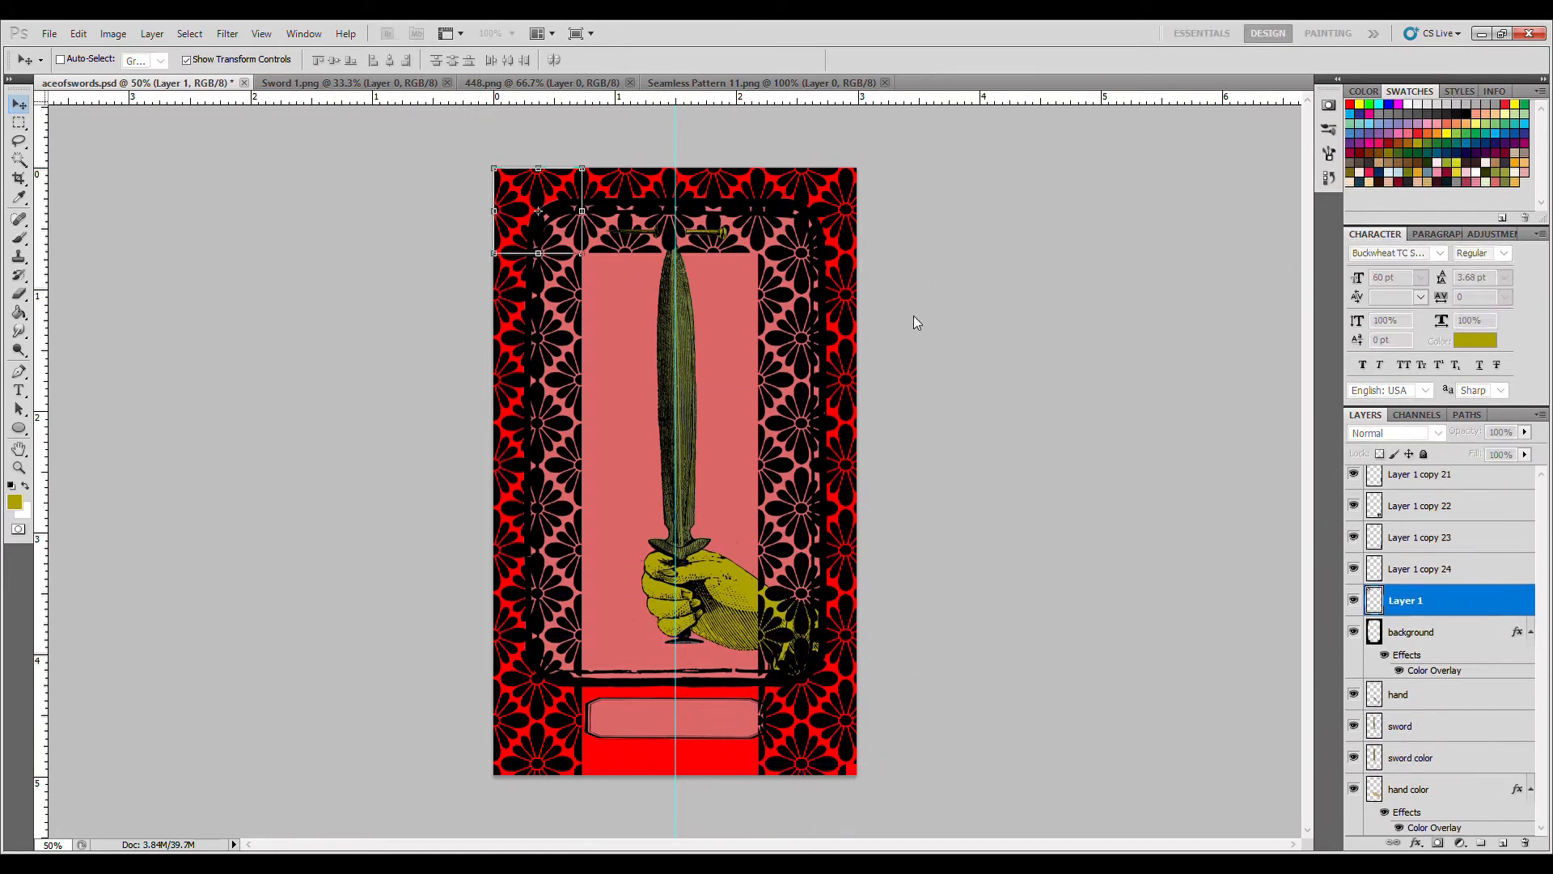
{"action": "key", "text": "ctrl+j"}
{"action": "left_click_drag", "start_coordinate": [557, 233], "coordinate": [912, 828]}
{"action": "left_click", "coordinate": [1448, 631]}
{"action": "key", "text": "ctrl+j"}
{"action": "left_click_drag", "start_coordinate": [534, 246], "coordinate": [707, 760]}
{"action": "left_click", "coordinate": [1448, 663]}
{"action": "key", "text": "ctrl+j"}
{"action": "left_click", "coordinate": [1448, 695]}
{"action": "key", "text": "ctrl+j"}
{"action": "left_click_drag", "start_coordinate": [535, 243], "coordinate": [623, 804]}
{"action": "left_click", "coordinate": [1448, 727]}
{"action": "key", "text": "ctrl+j"}
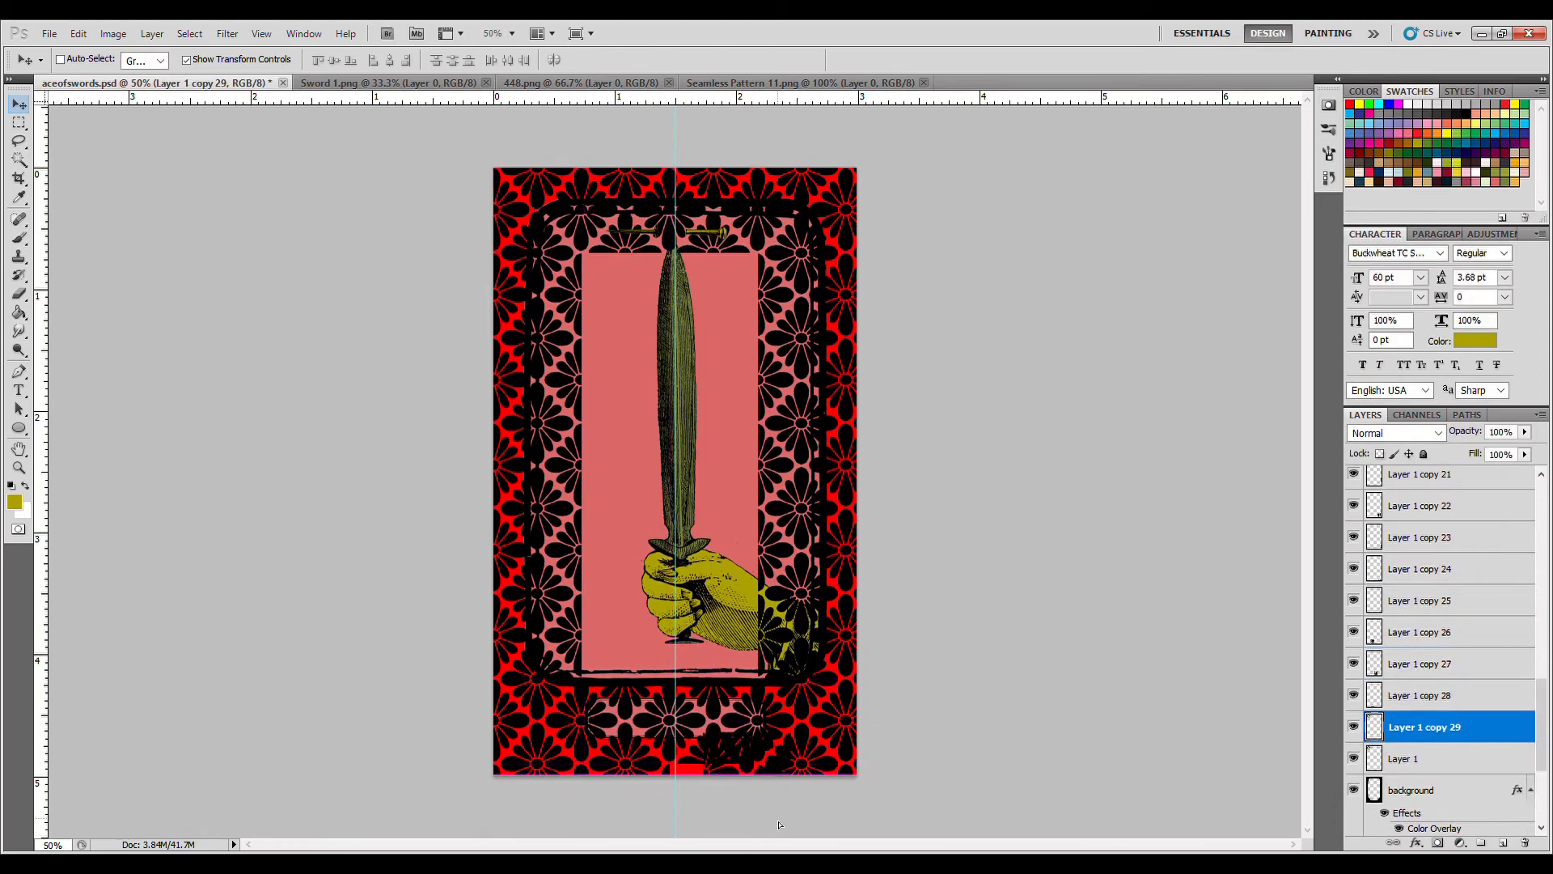
{"action": "left_click_drag", "start_coordinate": [535, 243], "coordinate": [710, 838]}
Step: Merge all the floral tile layers into one and rename it "background pattern"
{"action": "scroll", "coordinate": [1461, 760], "scroll_direction": "up", "scroll_amount": 10}
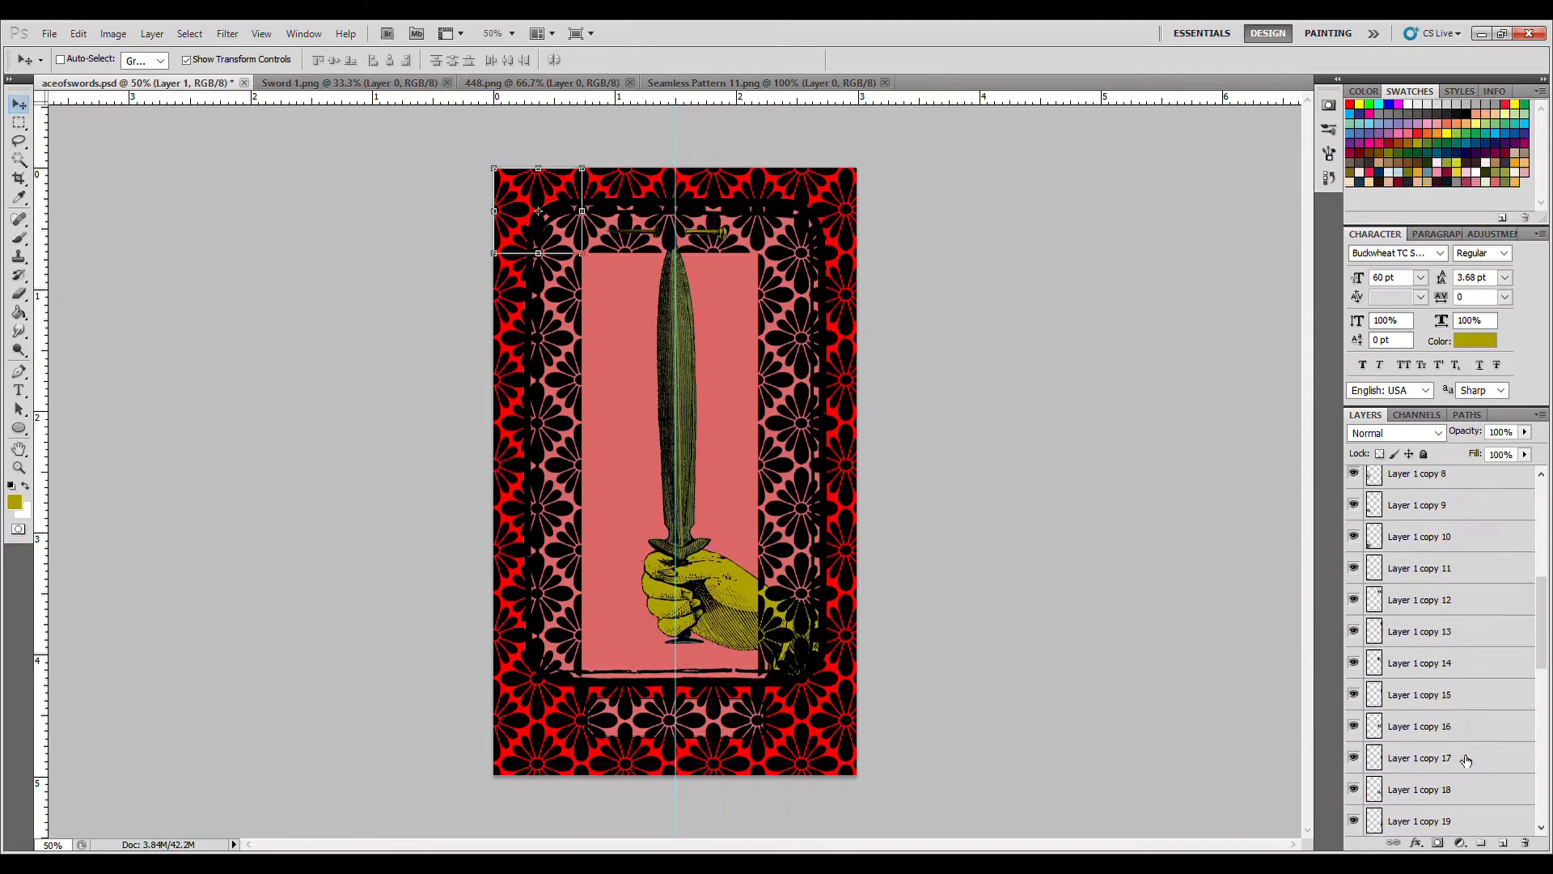
{"action": "left_click", "coordinate": [1384, 517], "text": "shift"}
{"action": "key", "text": "ctrl+e"}
{"action": "double_click", "coordinate": [1429, 570]}
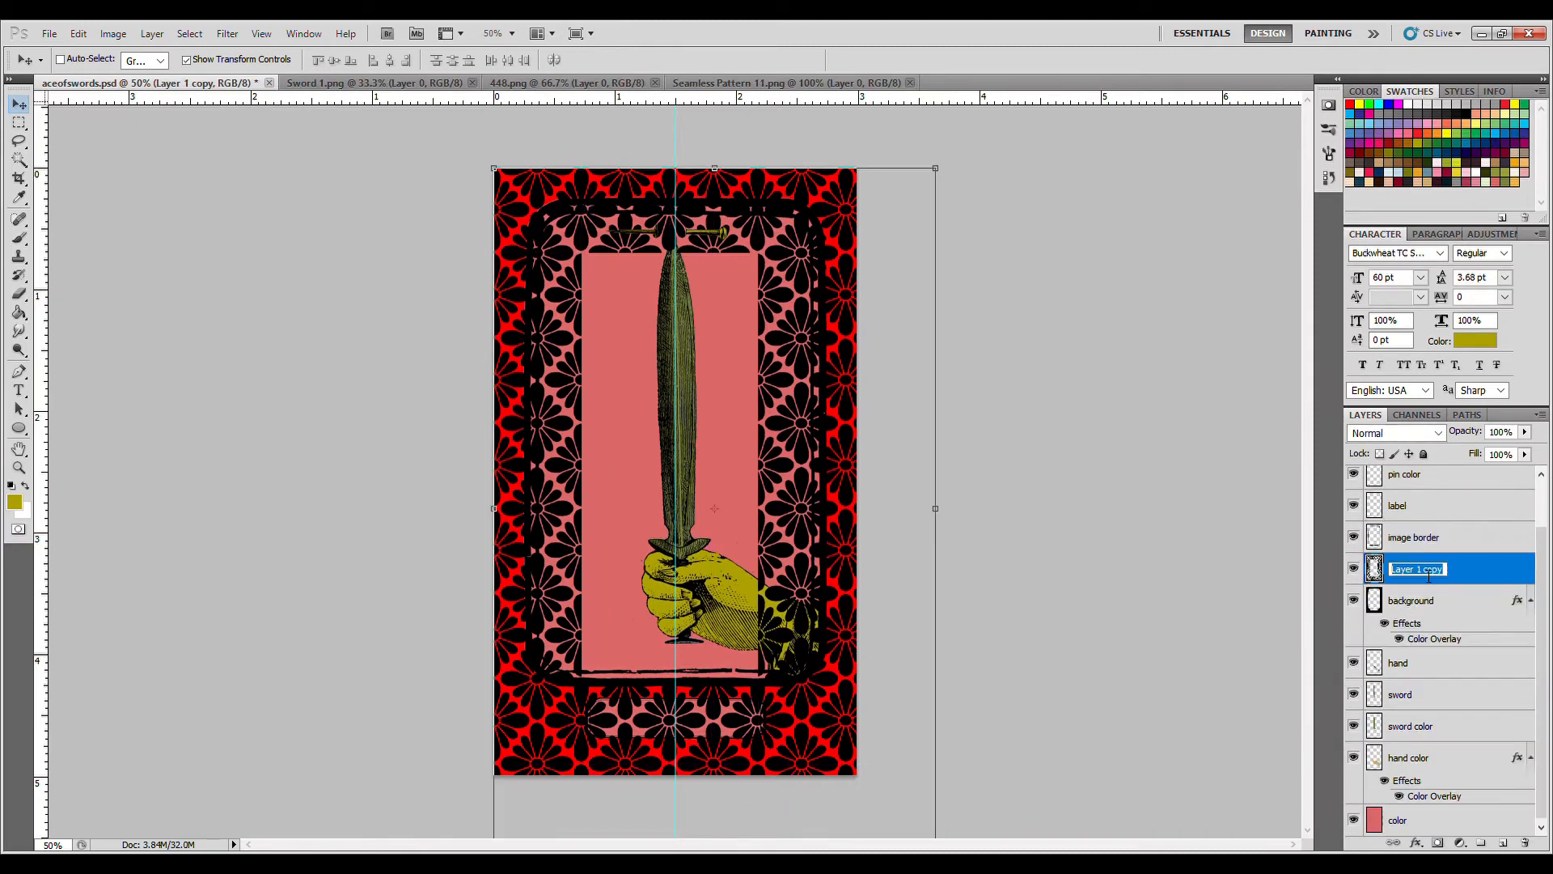
{"action": "type", "text": "background pattern"}
{"action": "key", "text": "Return"}
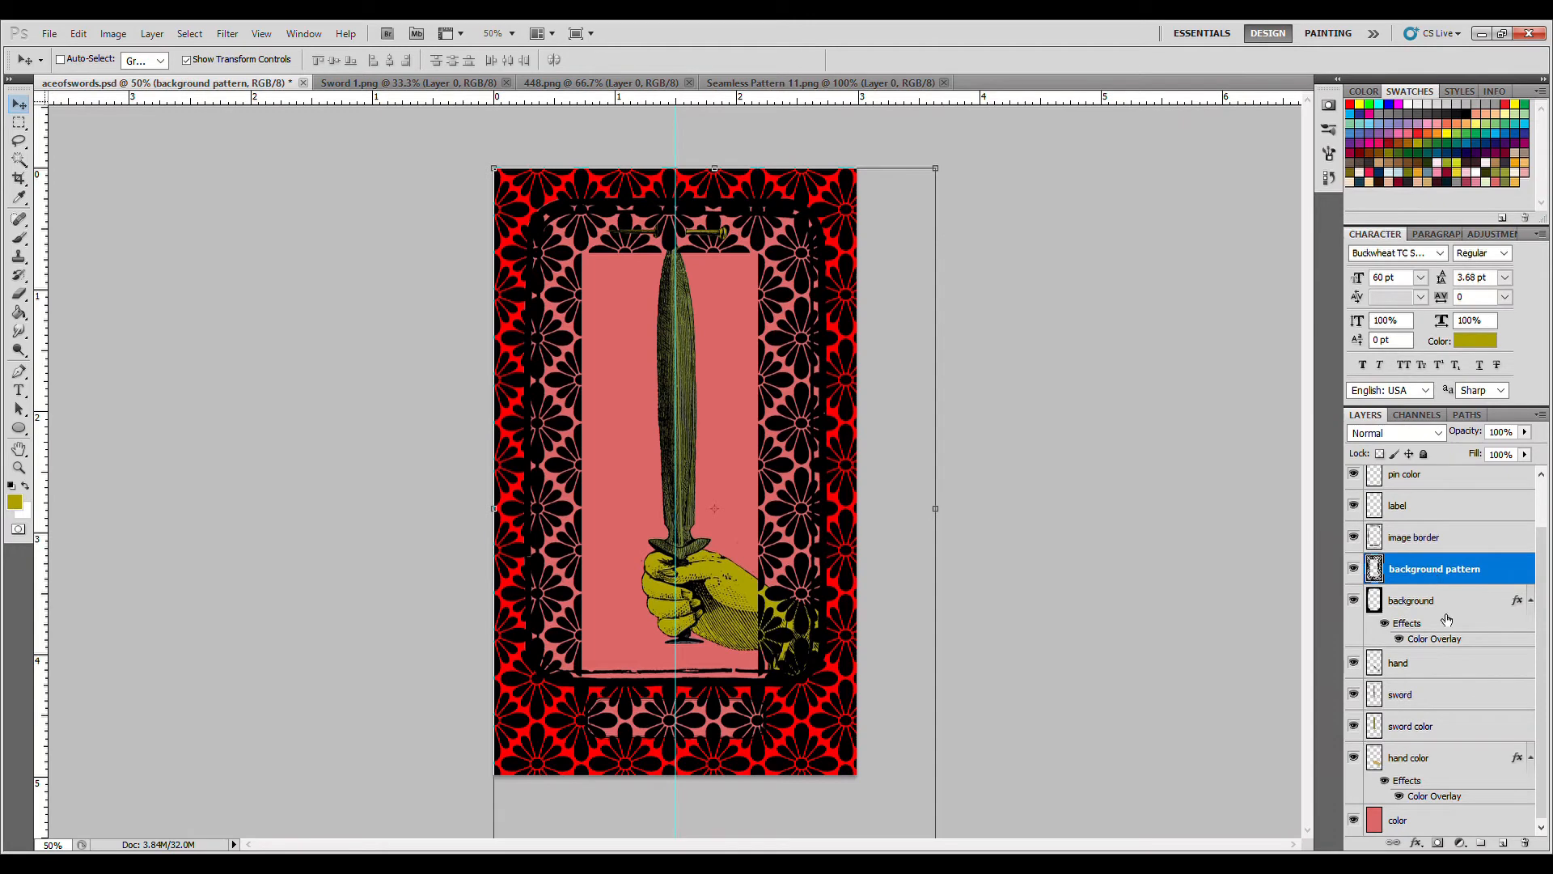
Step: Move the "background pattern" and "background" layers together to just above the "color" layer
{"action": "left_click", "coordinate": [1448, 602], "text": "shift"}
{"action": "left_click_drag", "start_coordinate": [1448, 603], "coordinate": [1438, 817]}
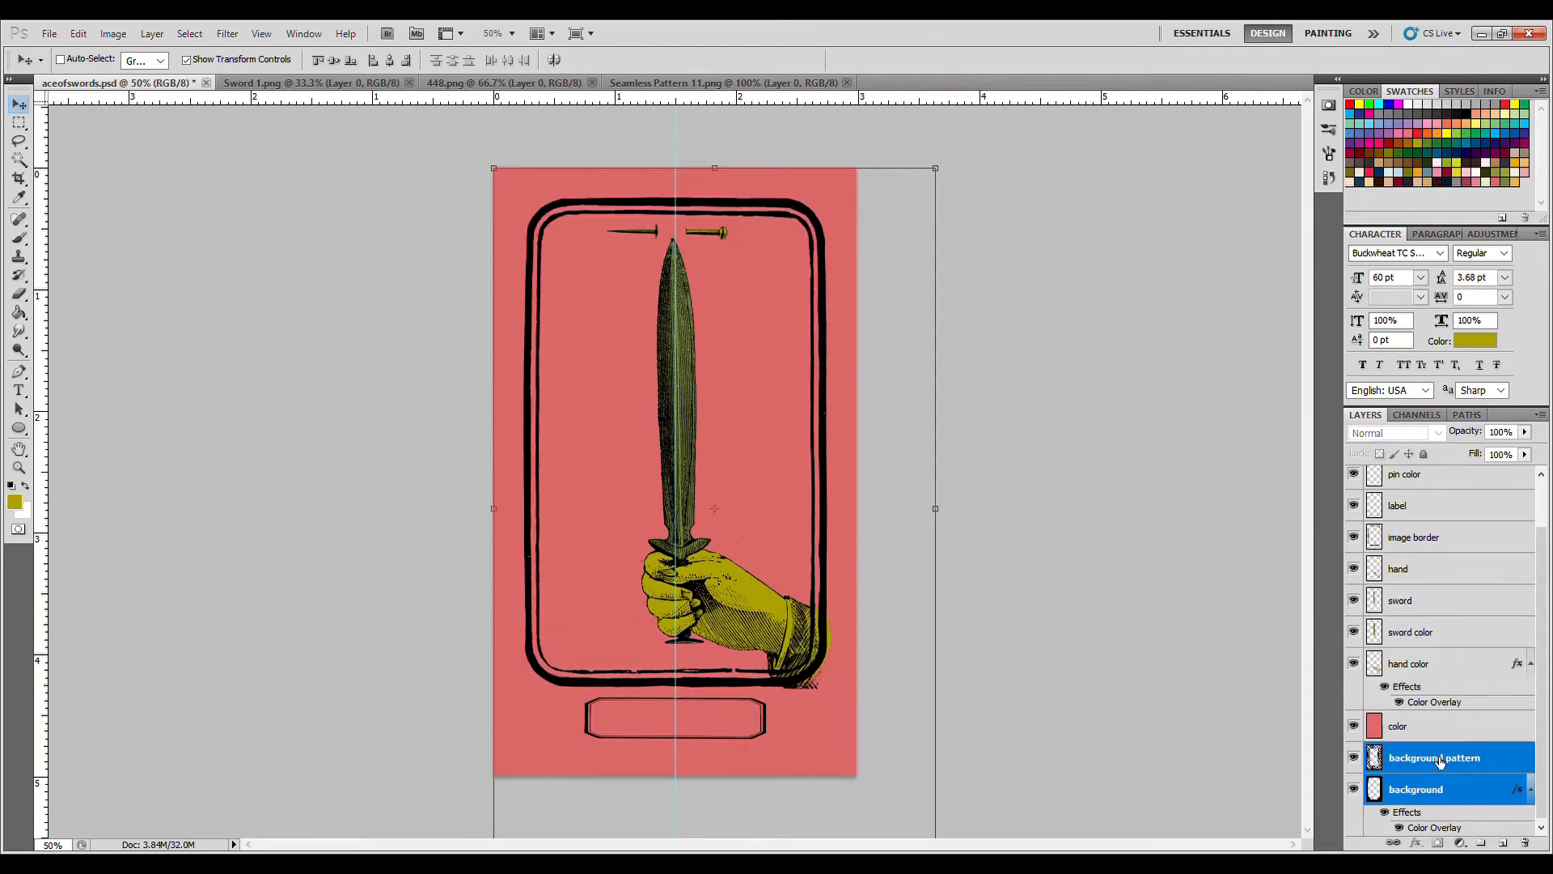
{"action": "left_click_drag", "start_coordinate": [1440, 760], "coordinate": [1440, 712]}
{"action": "left_click", "coordinate": [1440, 731]}
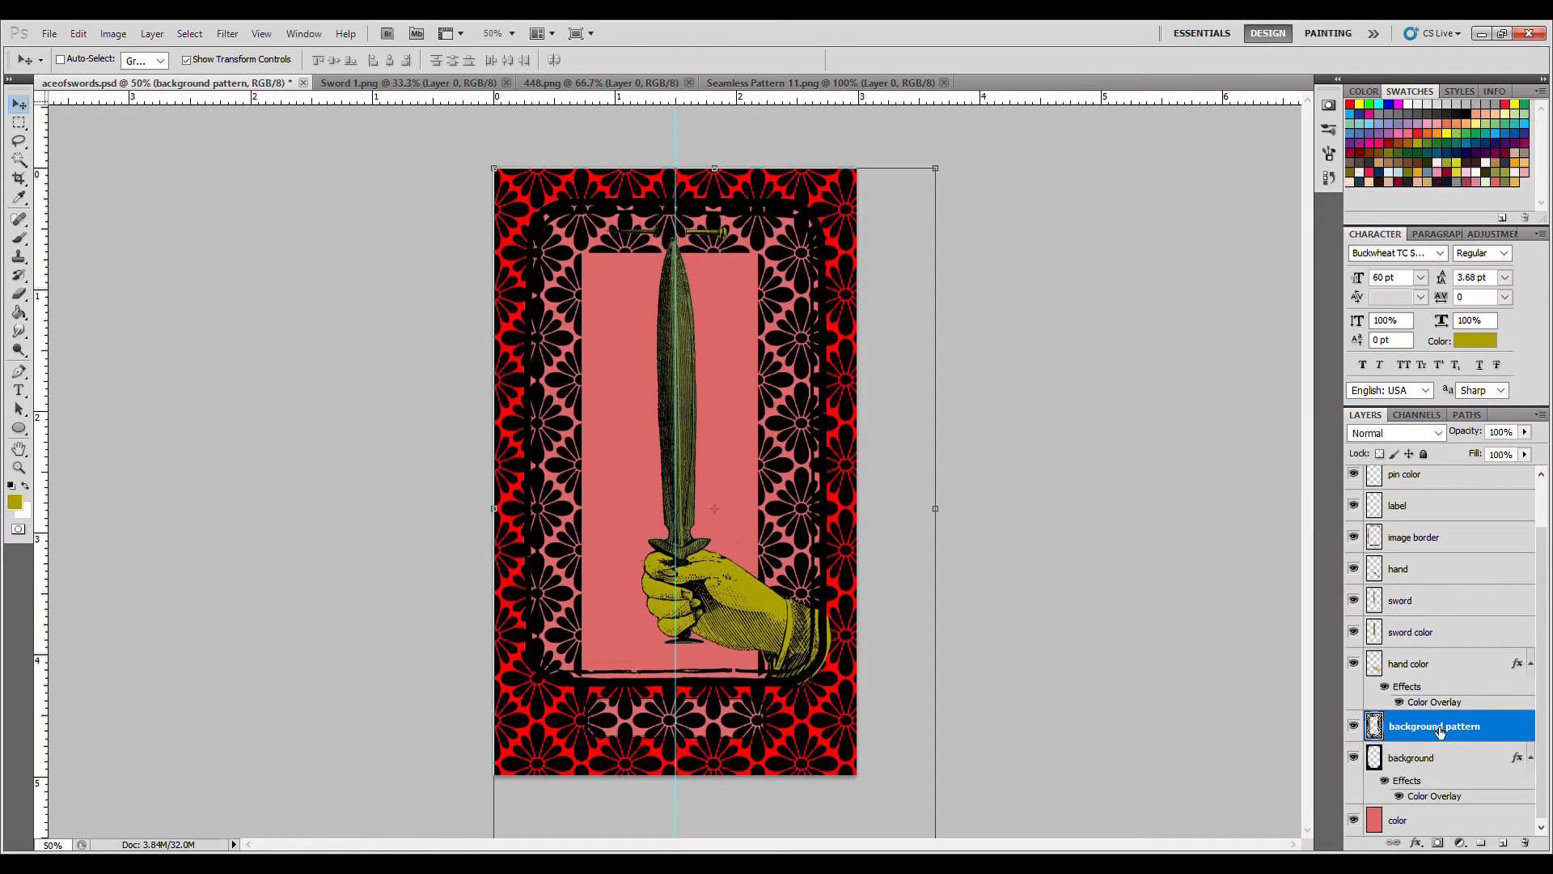
Step: Change the "background" layer's Color Overlay to the dark olive green swatch
{"action": "left_click", "coordinate": [1440, 756]}
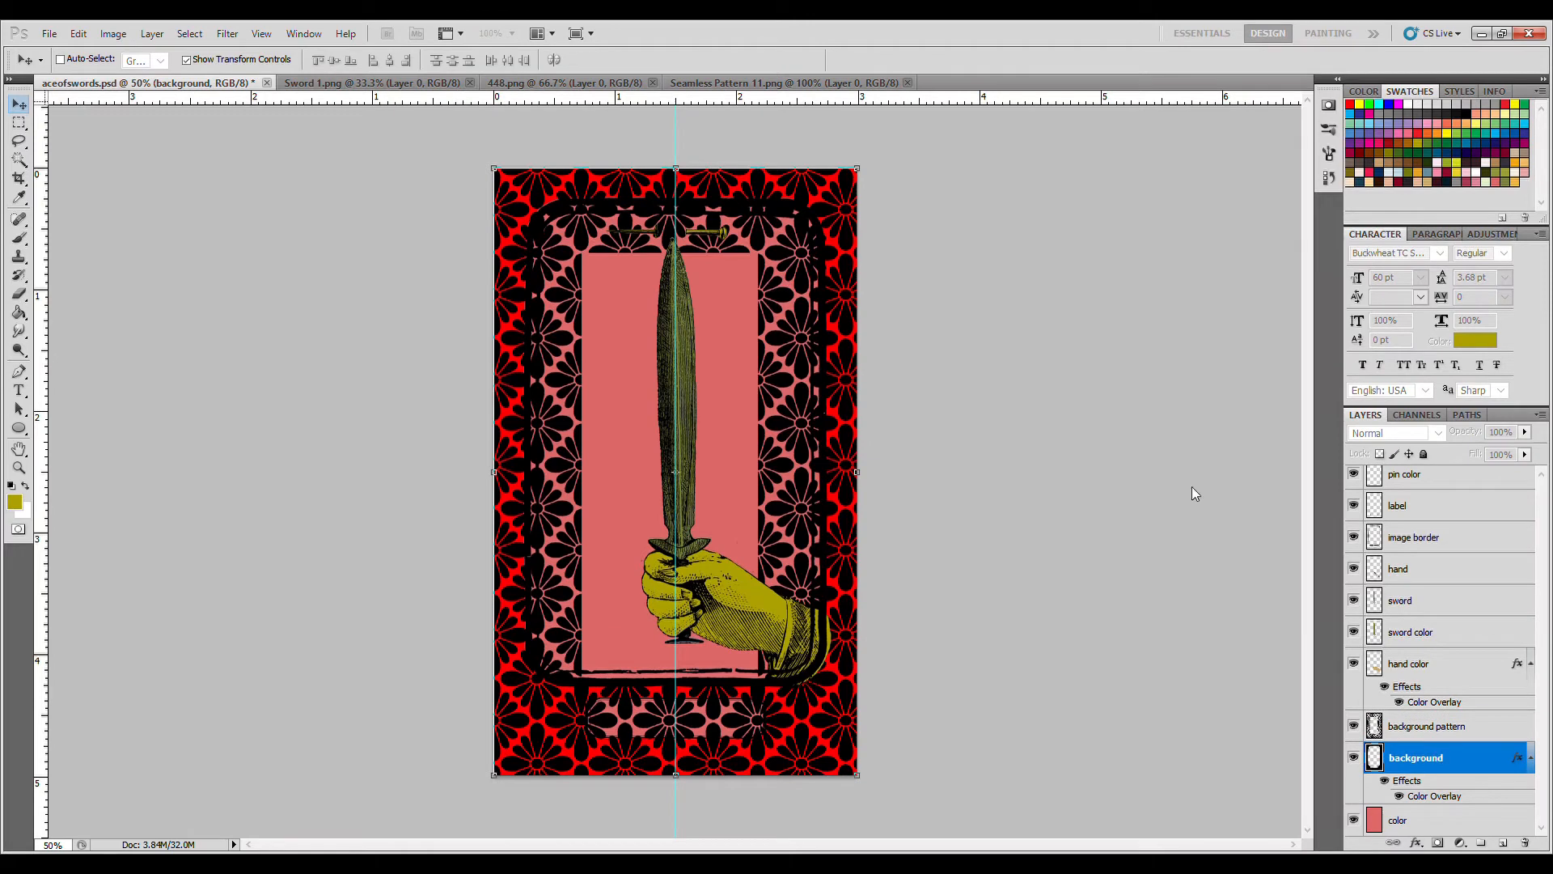
{"action": "key", "text": "i"}
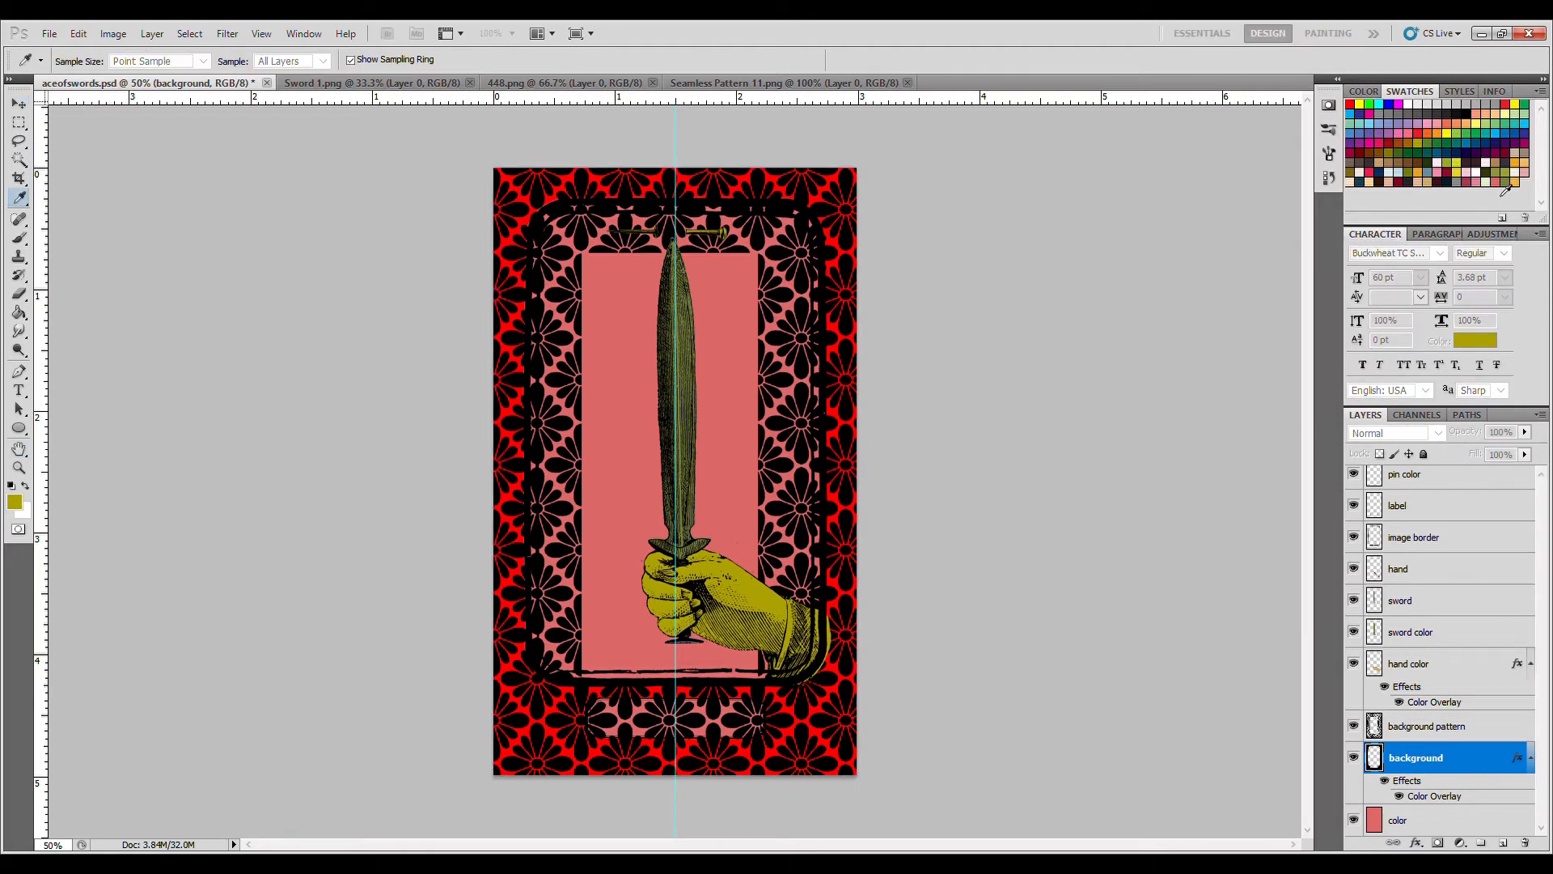
{"action": "left_click", "coordinate": [1505, 182]}
{"action": "left_click", "coordinate": [1248, 503]}
{"action": "left_click", "coordinate": [1247, 502]}
Step: Apply a Color Overlay to "background pattern" sampled from the hand's yellow-green and soften the shade slightly
{"action": "double_click", "coordinate": [1497, 726]}
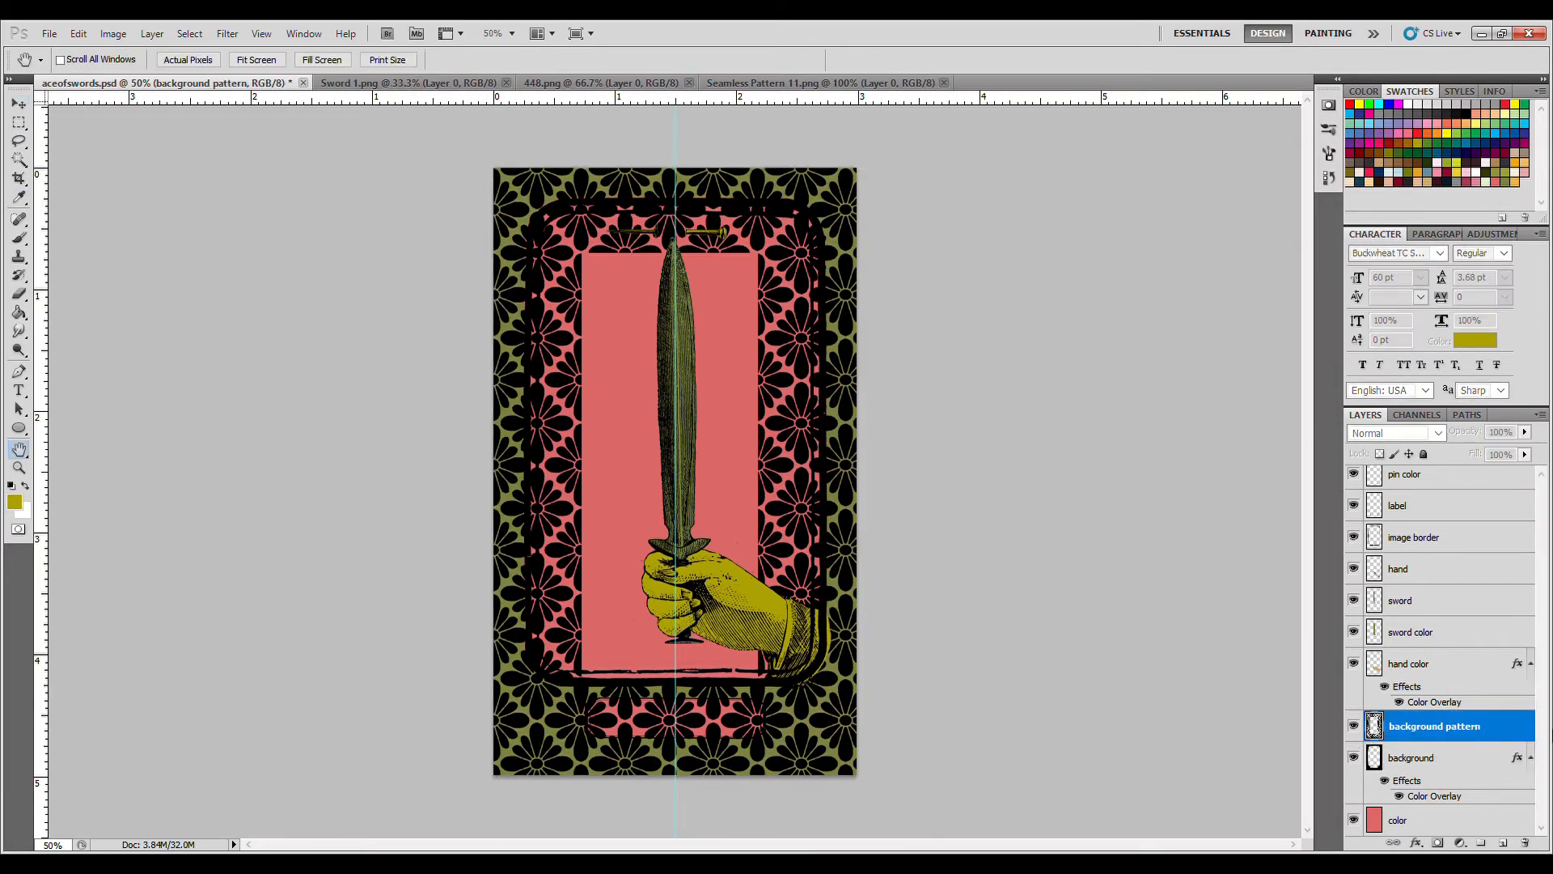
{"action": "left_click", "coordinate": [1099, 633]}
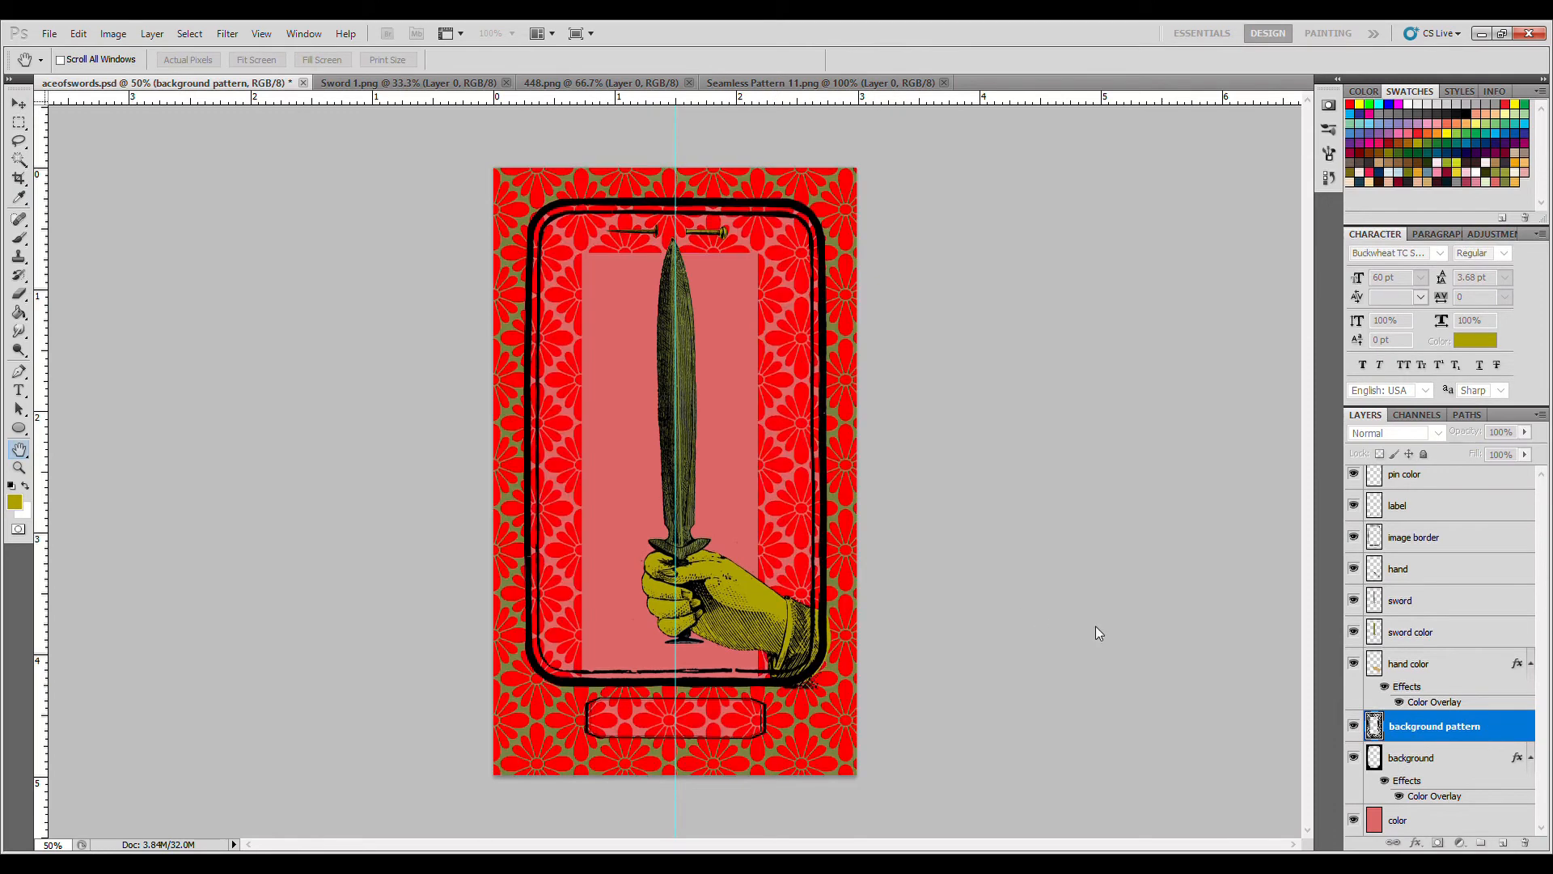
{"action": "left_click", "coordinate": [1247, 449]}
{"action": "left_click", "coordinate": [759, 603]}
{"action": "left_click", "coordinate": [1365, 437]}
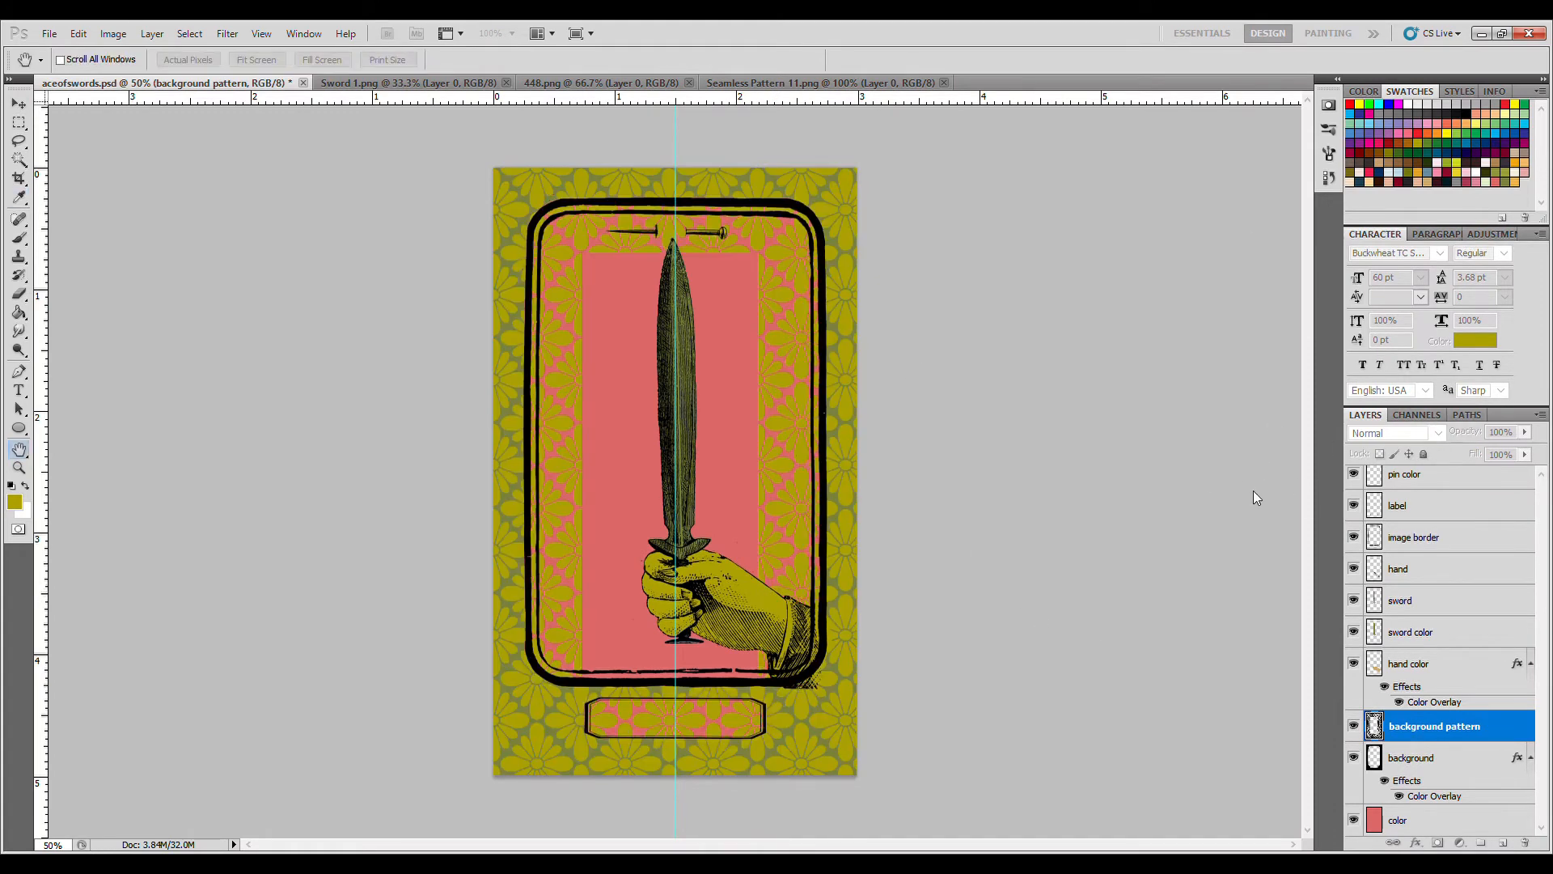
{"action": "left_click", "coordinate": [1258, 494]}
{"action": "left_click", "coordinate": [1189, 510]}
{"action": "left_click", "coordinate": [1372, 430]}
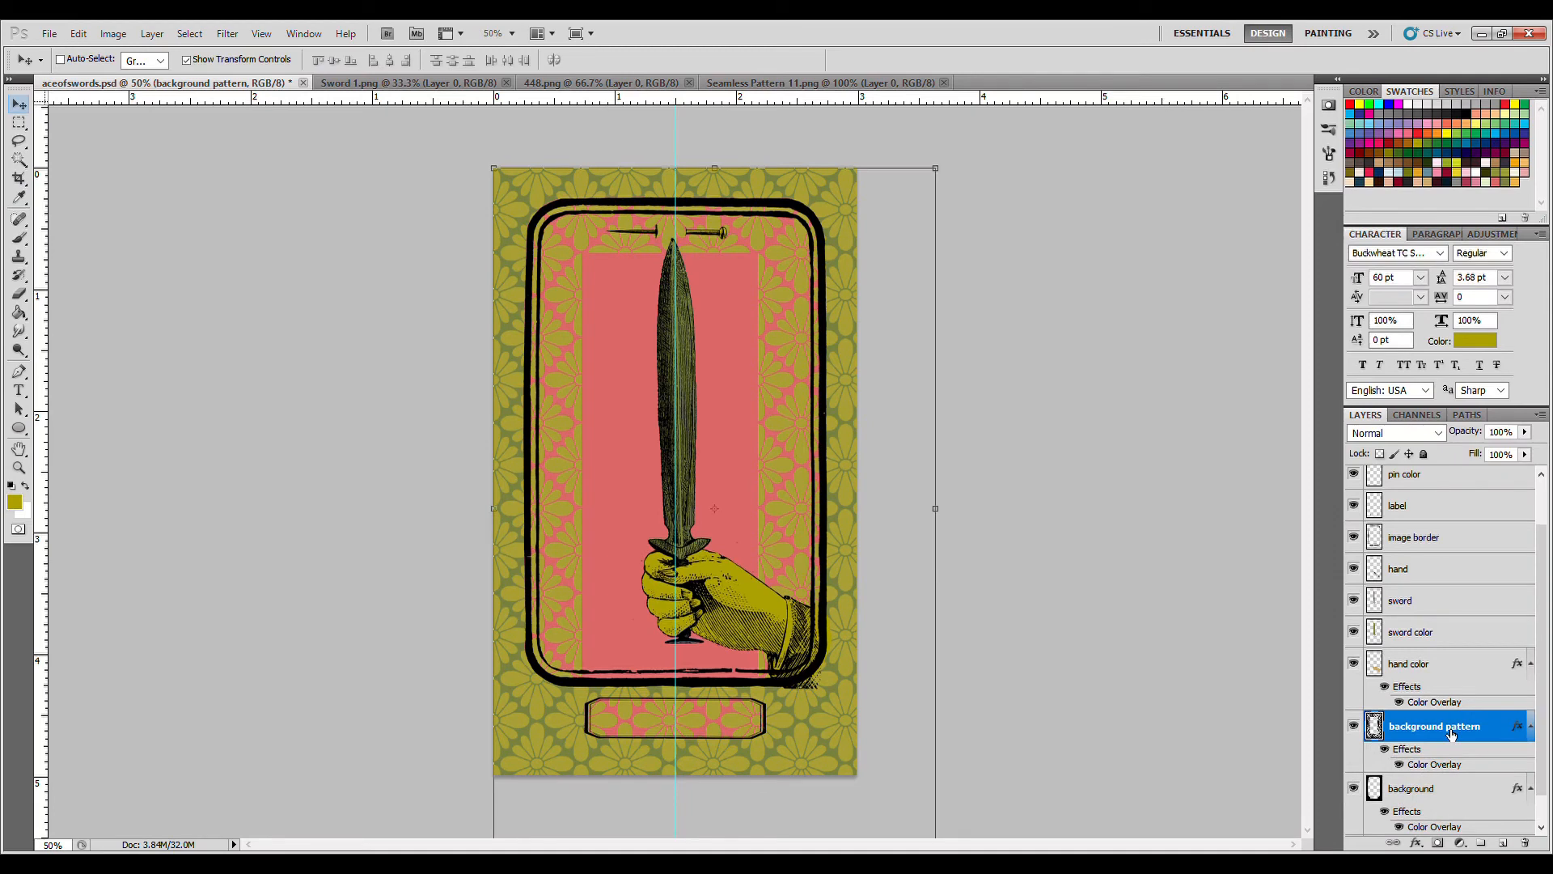
Step: Clip "background pattern" to the "background" layer and clear the layer style from "background"
{"action": "key", "text": "ctrl+alt+g"}
{"action": "scroll", "coordinate": [1452, 735], "scroll_direction": "down", "scroll_amount": 1}
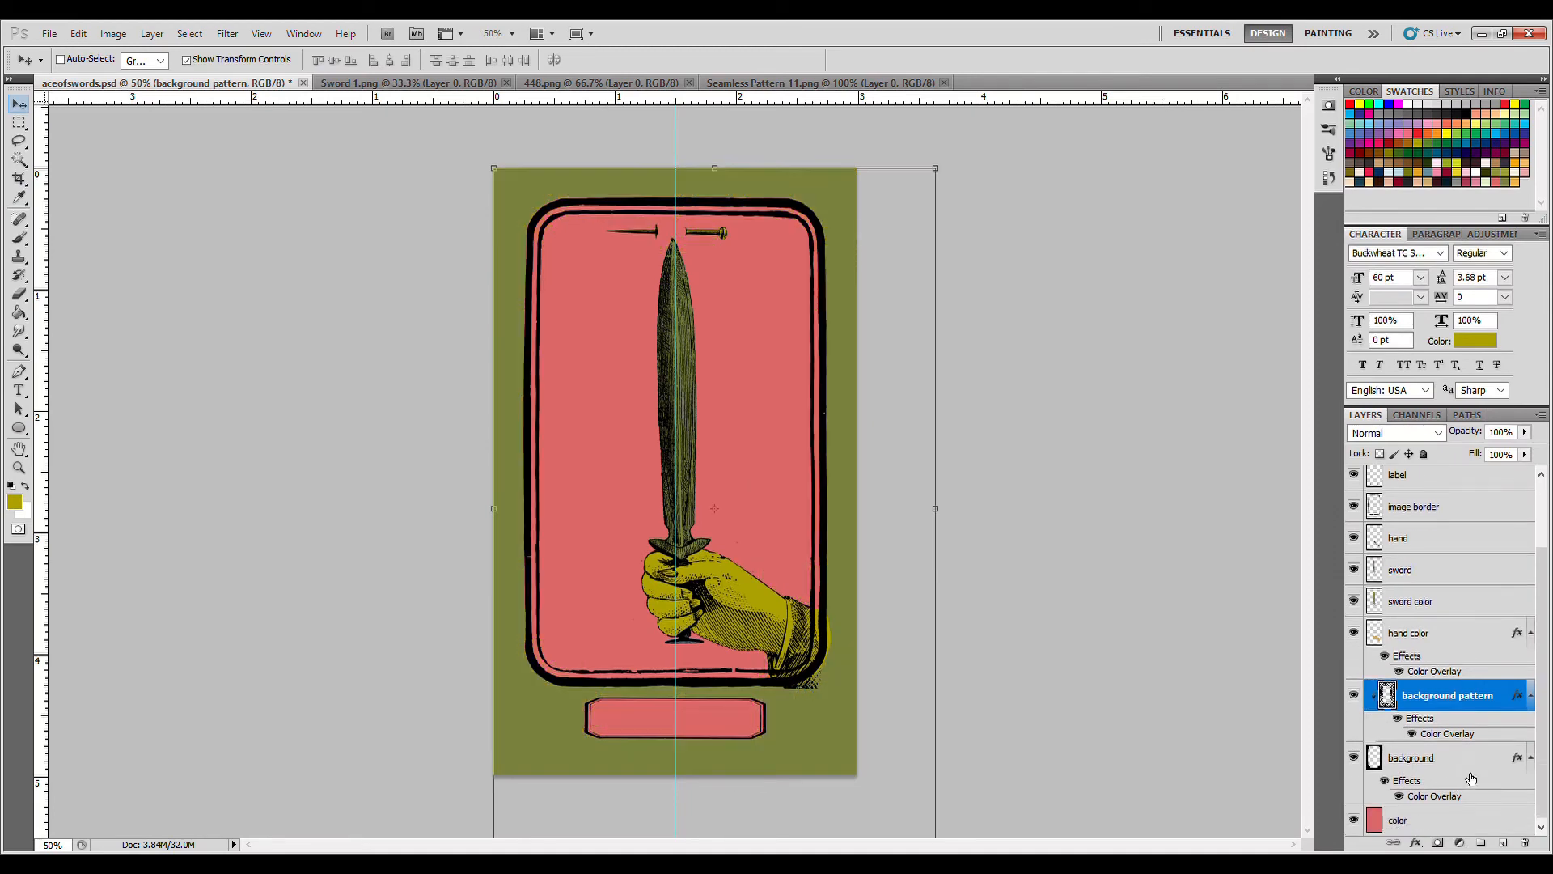
{"action": "left_click", "coordinate": [1471, 779]}
{"action": "right_click", "coordinate": [1470, 764]}
{"action": "left_click", "coordinate": [1443, 690]}
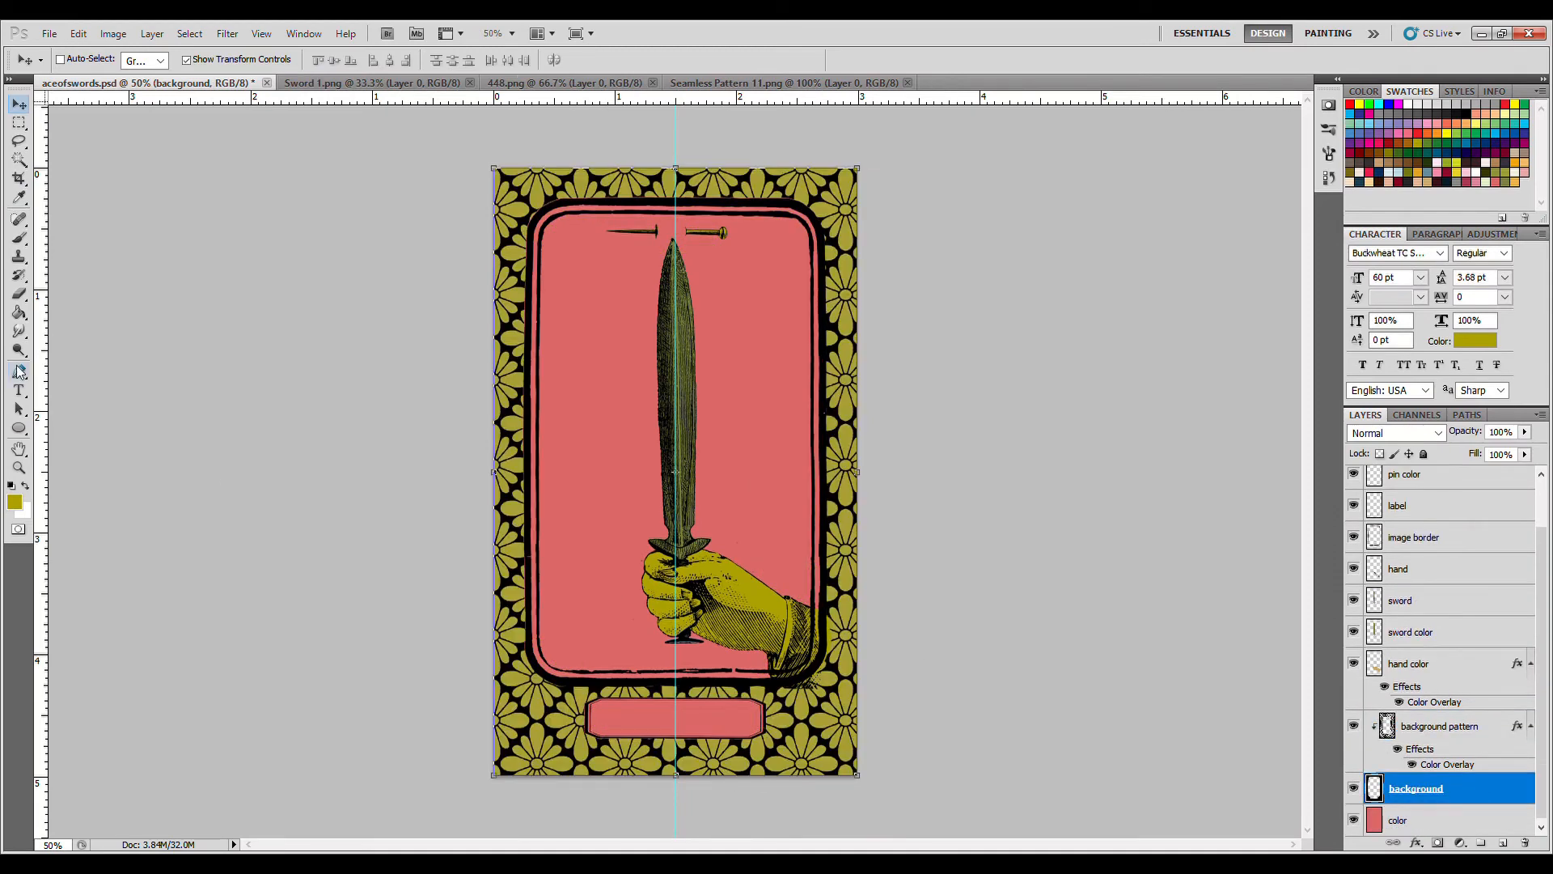
Step: Fill the "background" frame with the dark olive green swatch and move it with "background pattern" above "image border"
{"action": "left_click", "coordinate": [19, 313]}
{"action": "left_click", "coordinate": [1503, 187]}
{"action": "left_click", "coordinate": [851, 444]}
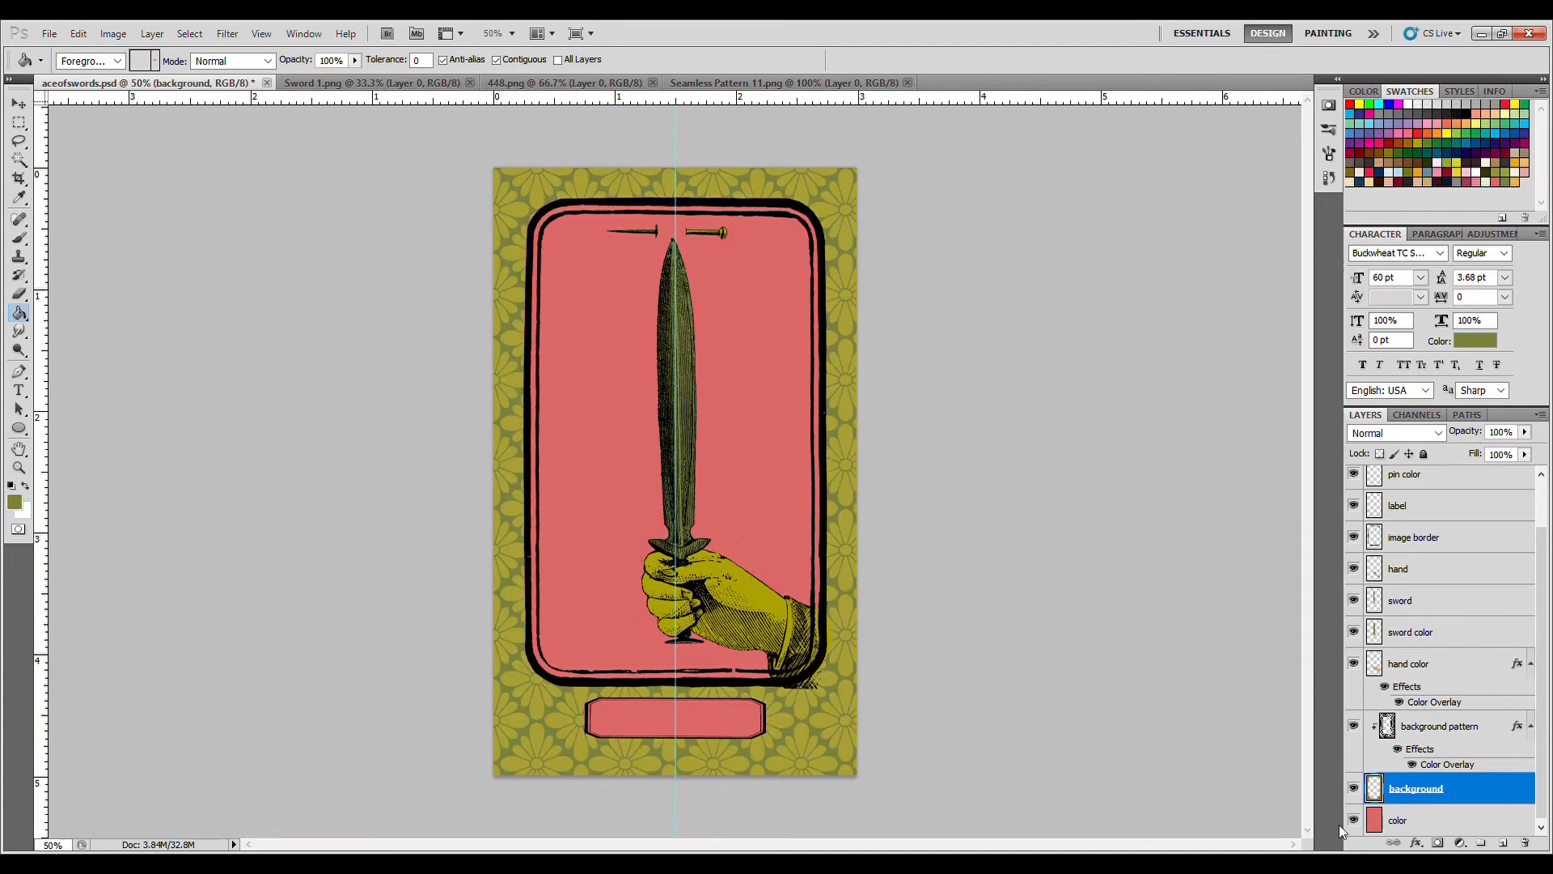
{"action": "left_click", "coordinate": [1448, 725], "text": "shift"}
{"action": "left_click_drag", "start_coordinate": [1448, 726], "coordinate": [1448, 526]}
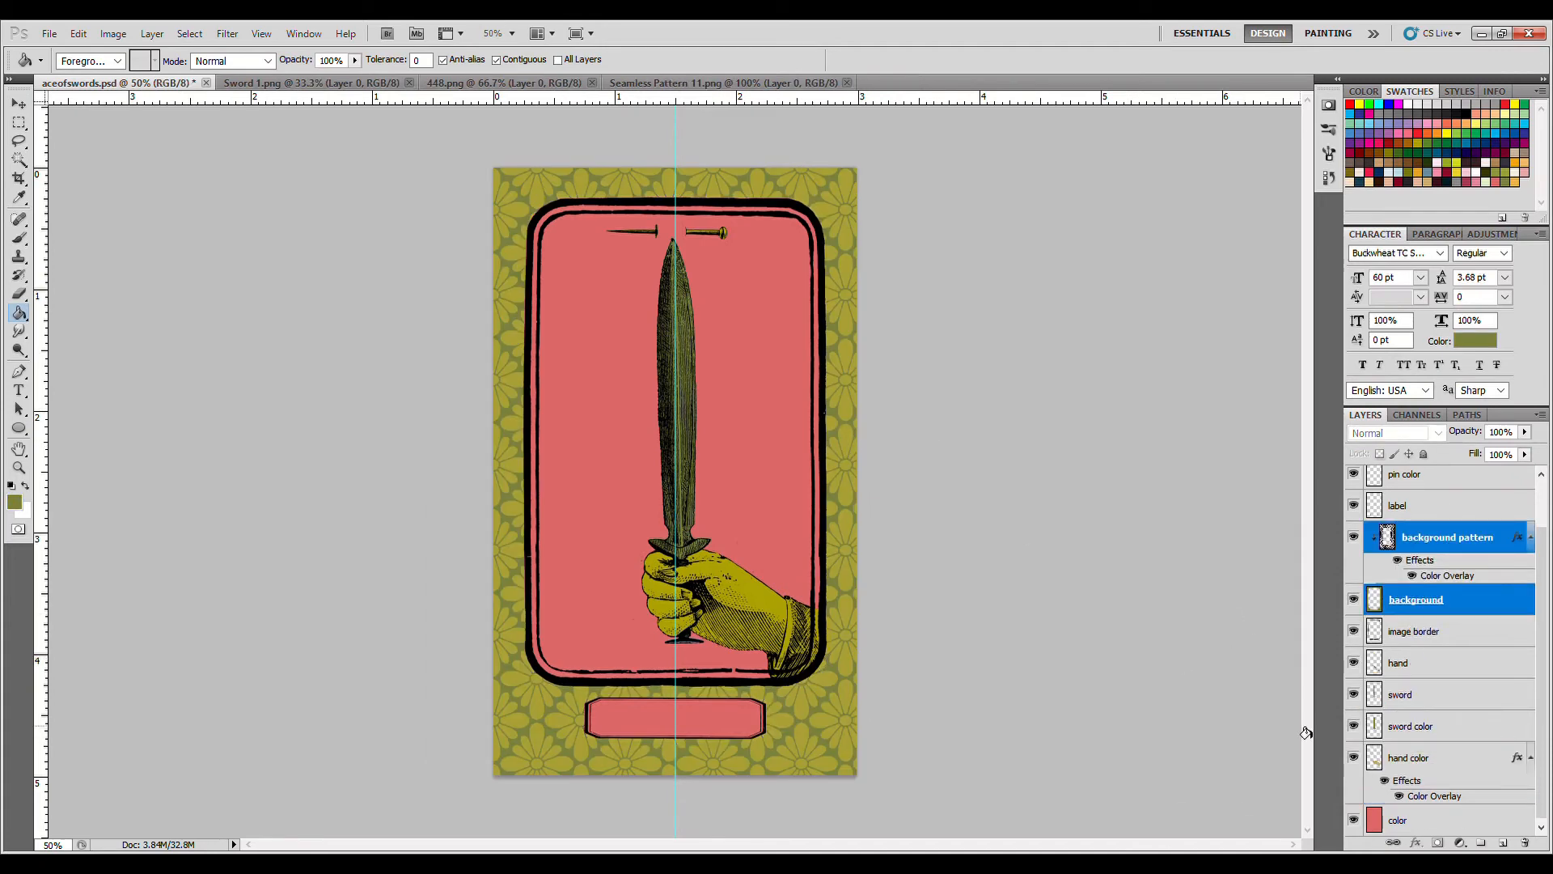
Step: Add a new layer named "color noise" directly above the "color" layer
{"action": "left_click", "coordinate": [1452, 831]}
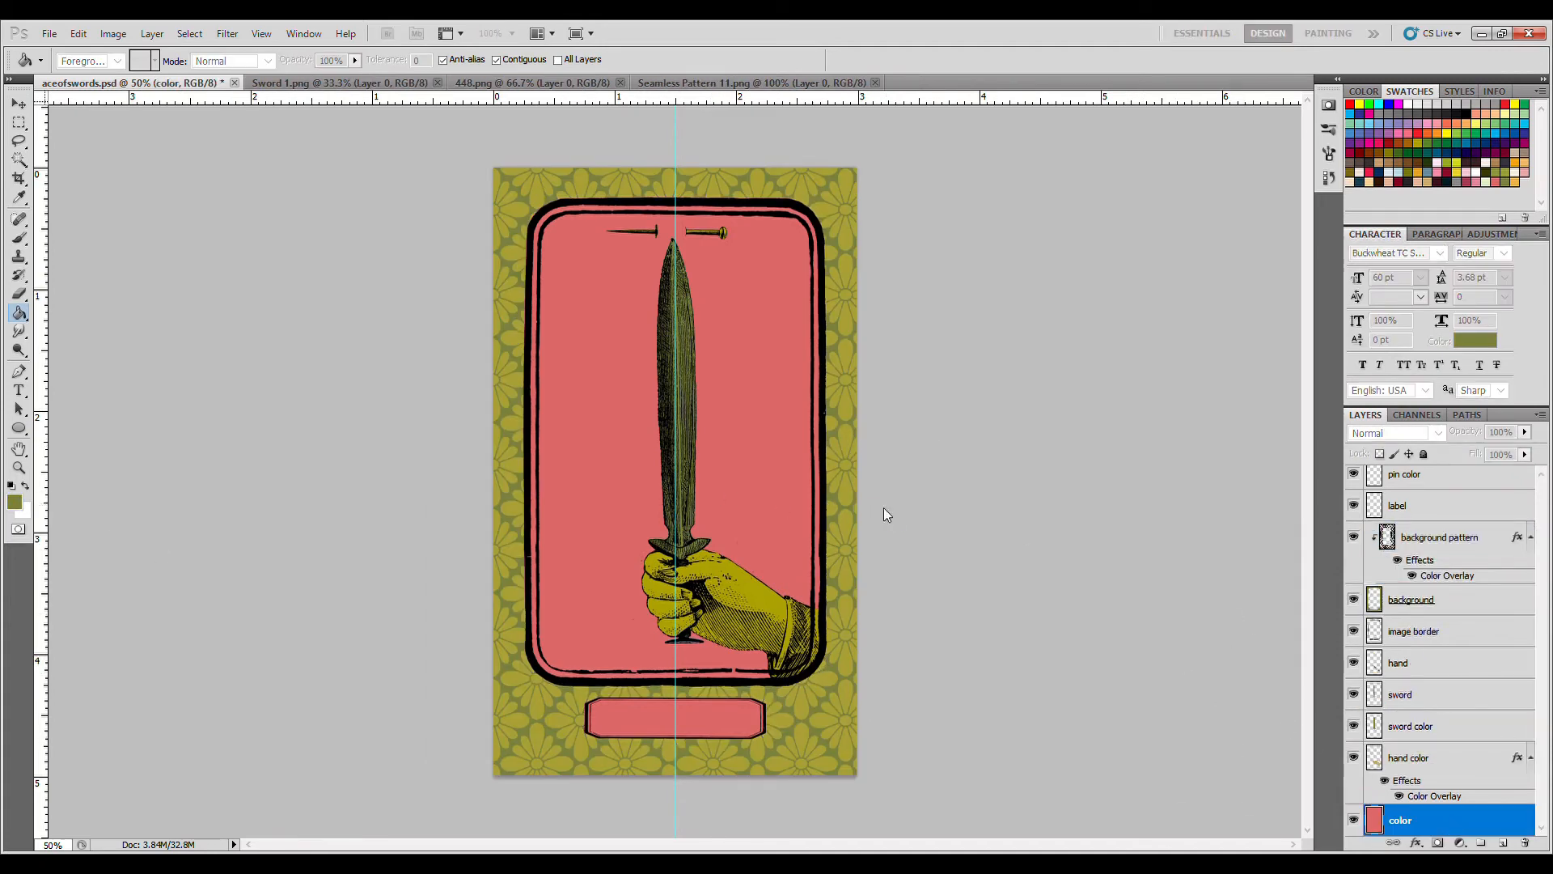
{"action": "key", "text": "ctrl+u"}
{"action": "key", "text": "Return"}
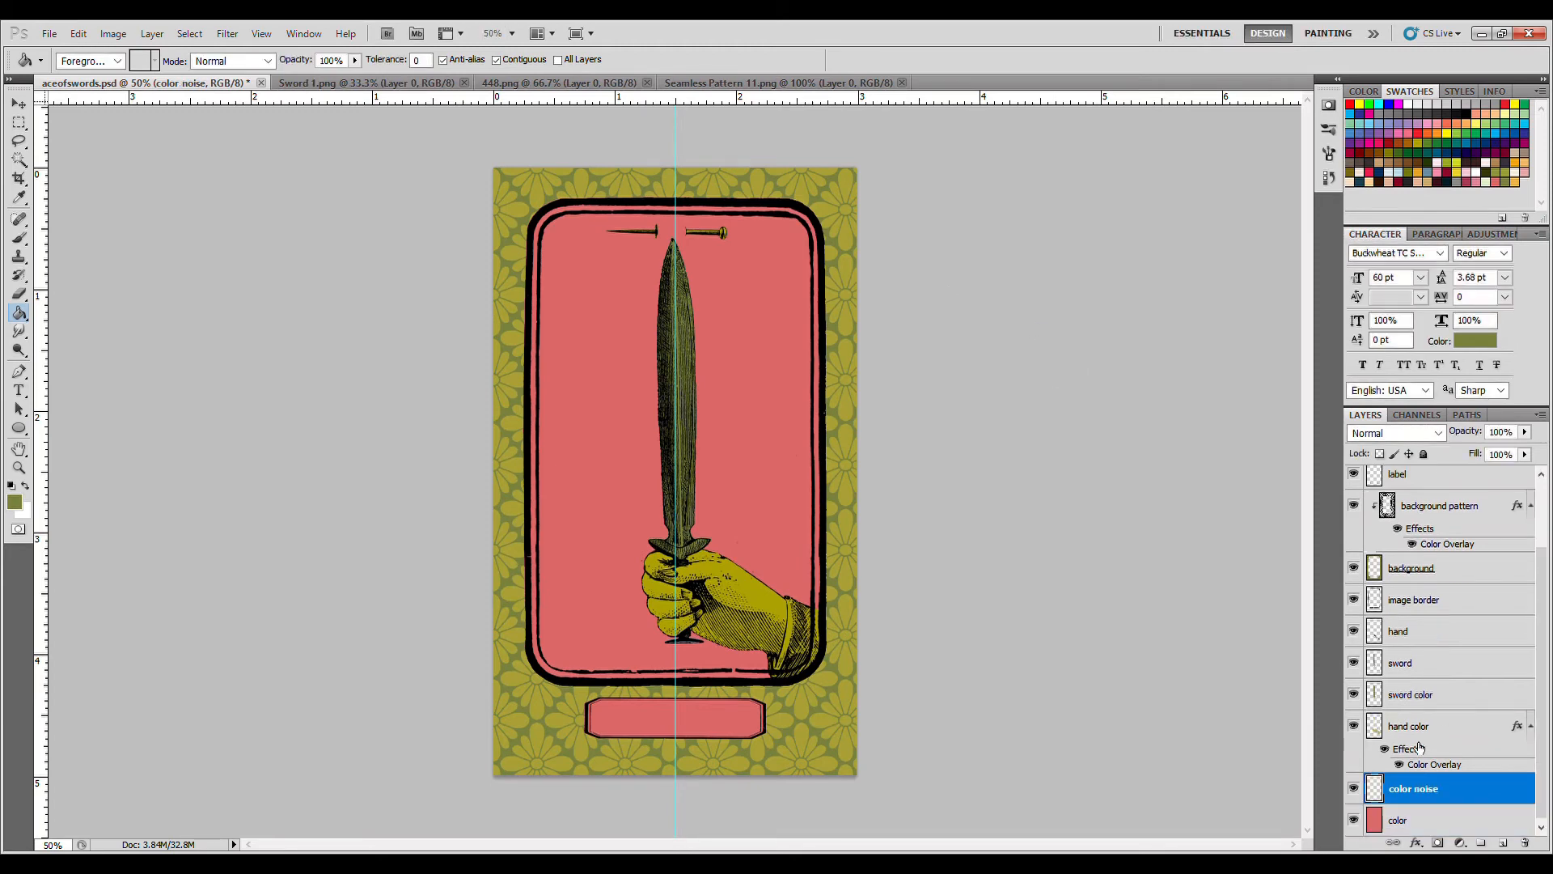
Step: Sample the card's coral background, make the foreground color a slightly lighter coral and get the Brush tool ready
{"action": "left_click", "coordinate": [19, 239]}
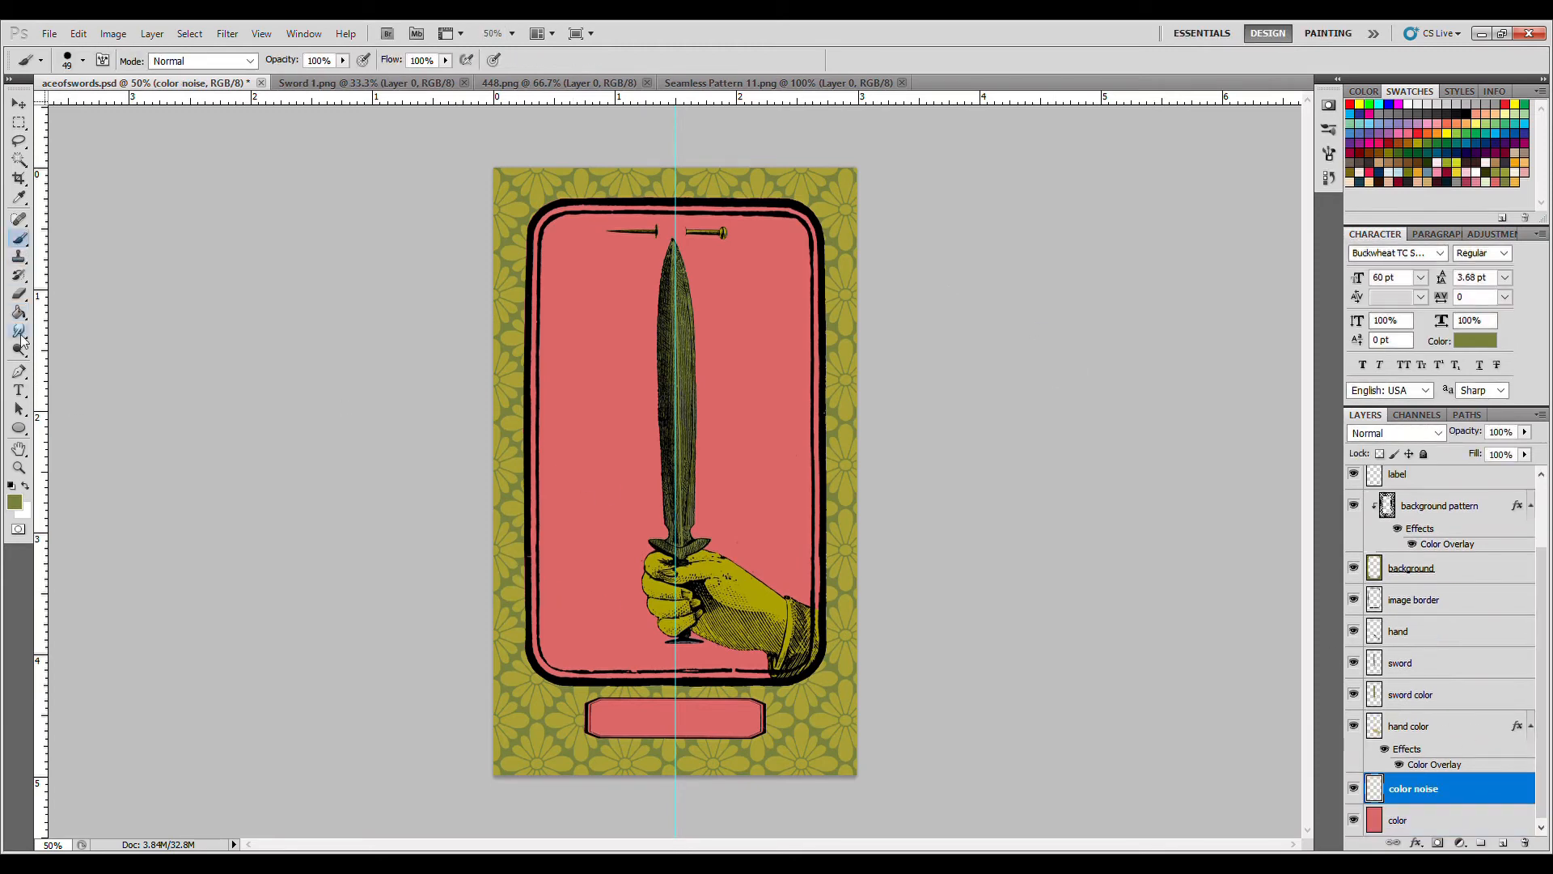
{"action": "left_click", "coordinate": [20, 198]}
{"action": "left_click", "coordinate": [571, 414]}
{"action": "left_click", "coordinate": [15, 502]}
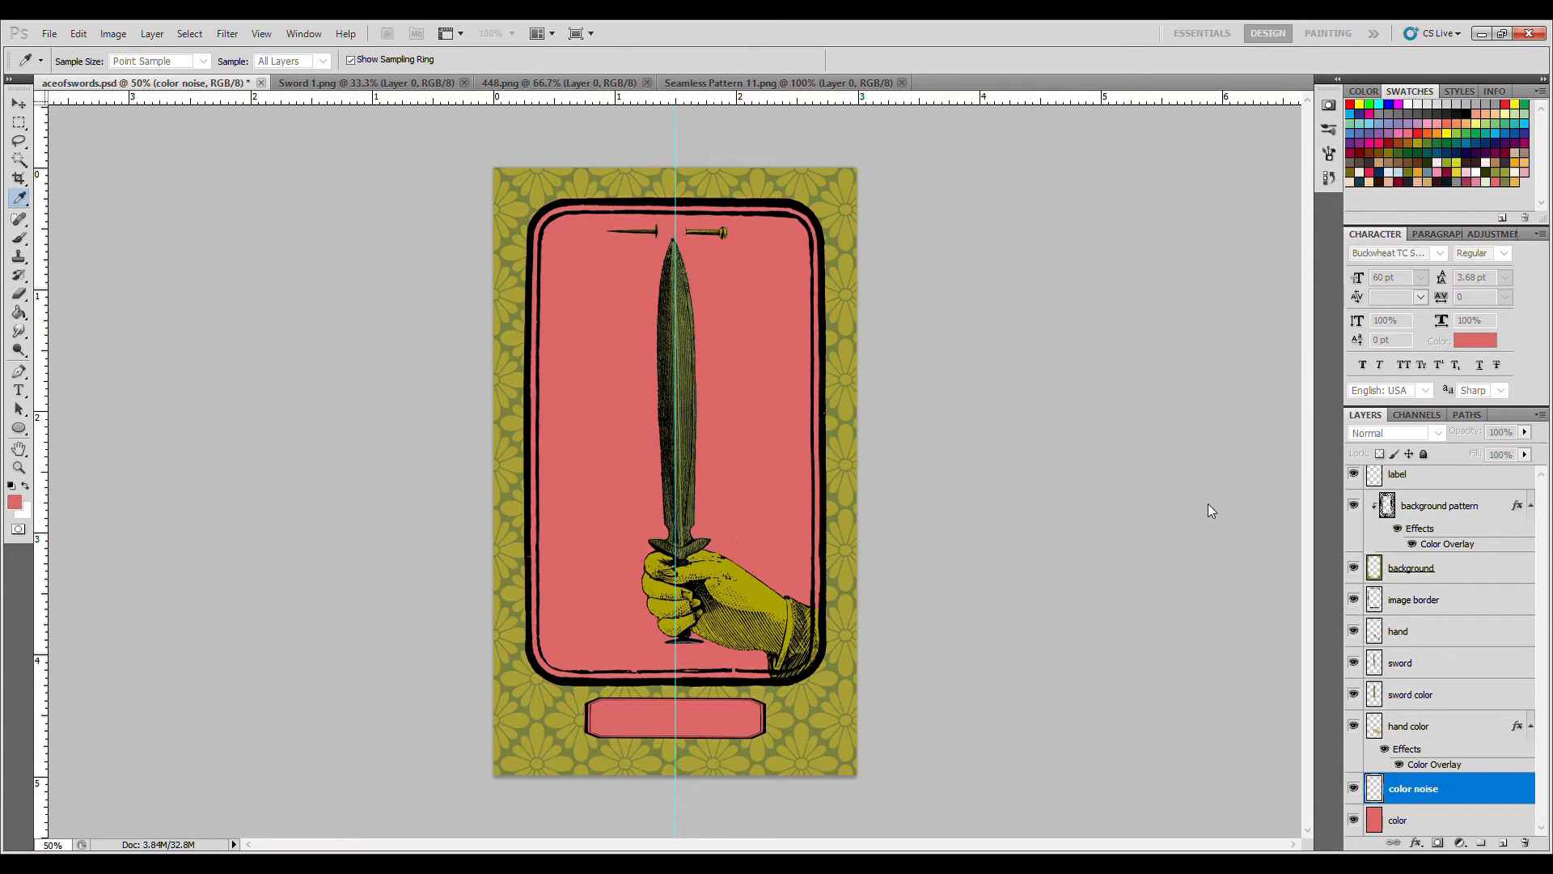
{"action": "key", "text": "Return"}
{"action": "key", "text": "b"}
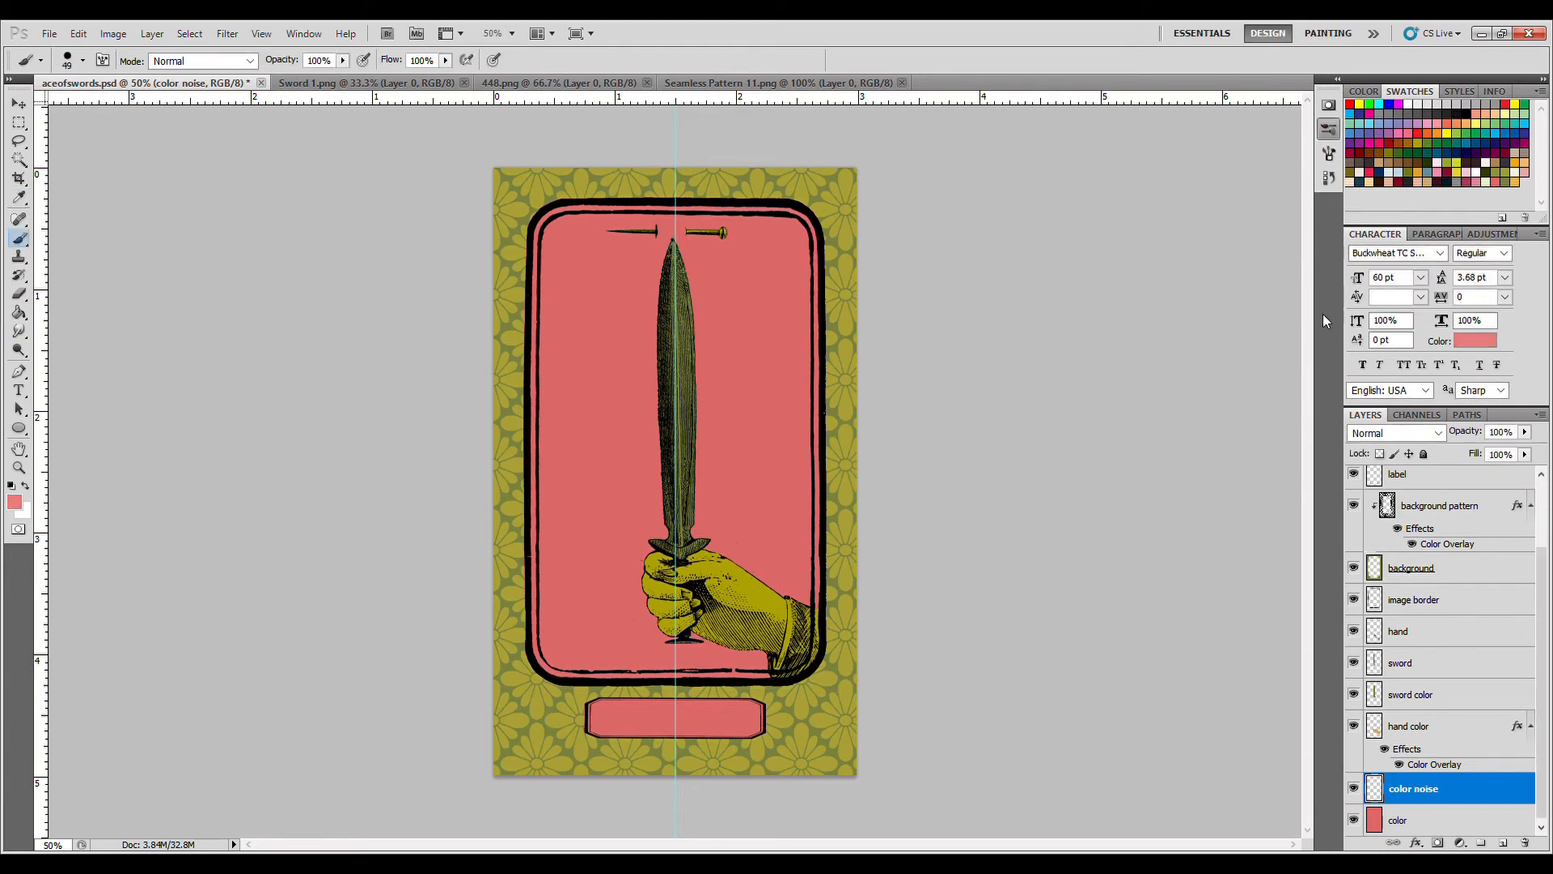
Step: Stamp lighter coral speckle texture across the card's coral area on "color noise" with a large grunge brush
{"action": "key", "text": "period"}
{"action": "key", "text": "period"}
{"action": "left_click", "coordinate": [676, 470]}
{"action": "key", "text": "period"}
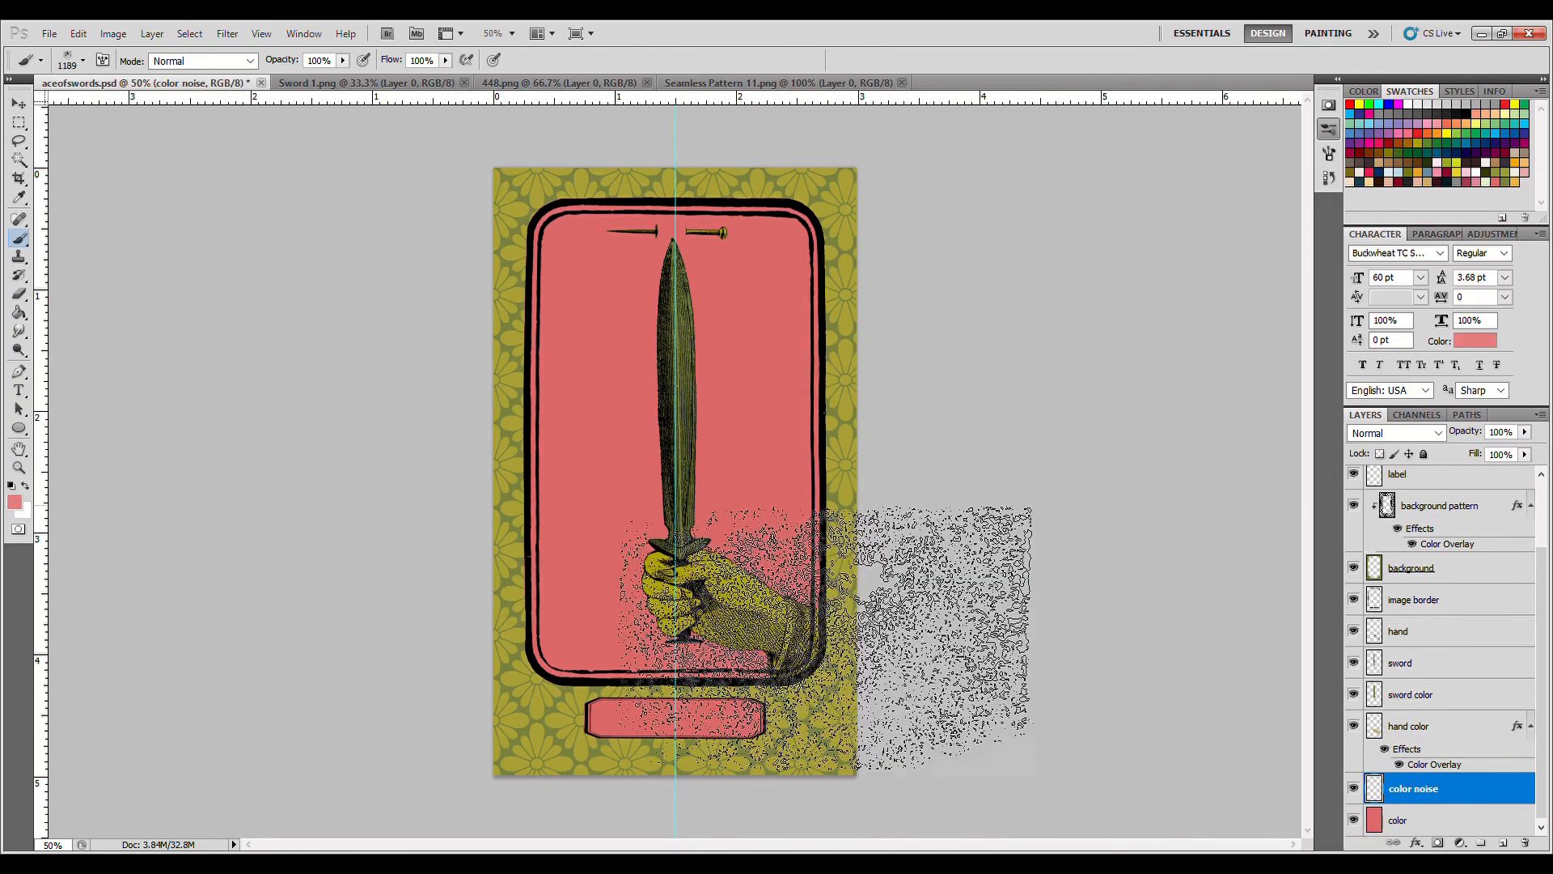
{"action": "left_click", "coordinate": [731, 485]}
Step: Add more lighter coral distress over the label and beside the sword with different grunge brushes, including 974 and 1500 px sizes
{"action": "left_click", "coordinate": [1245, 173]}
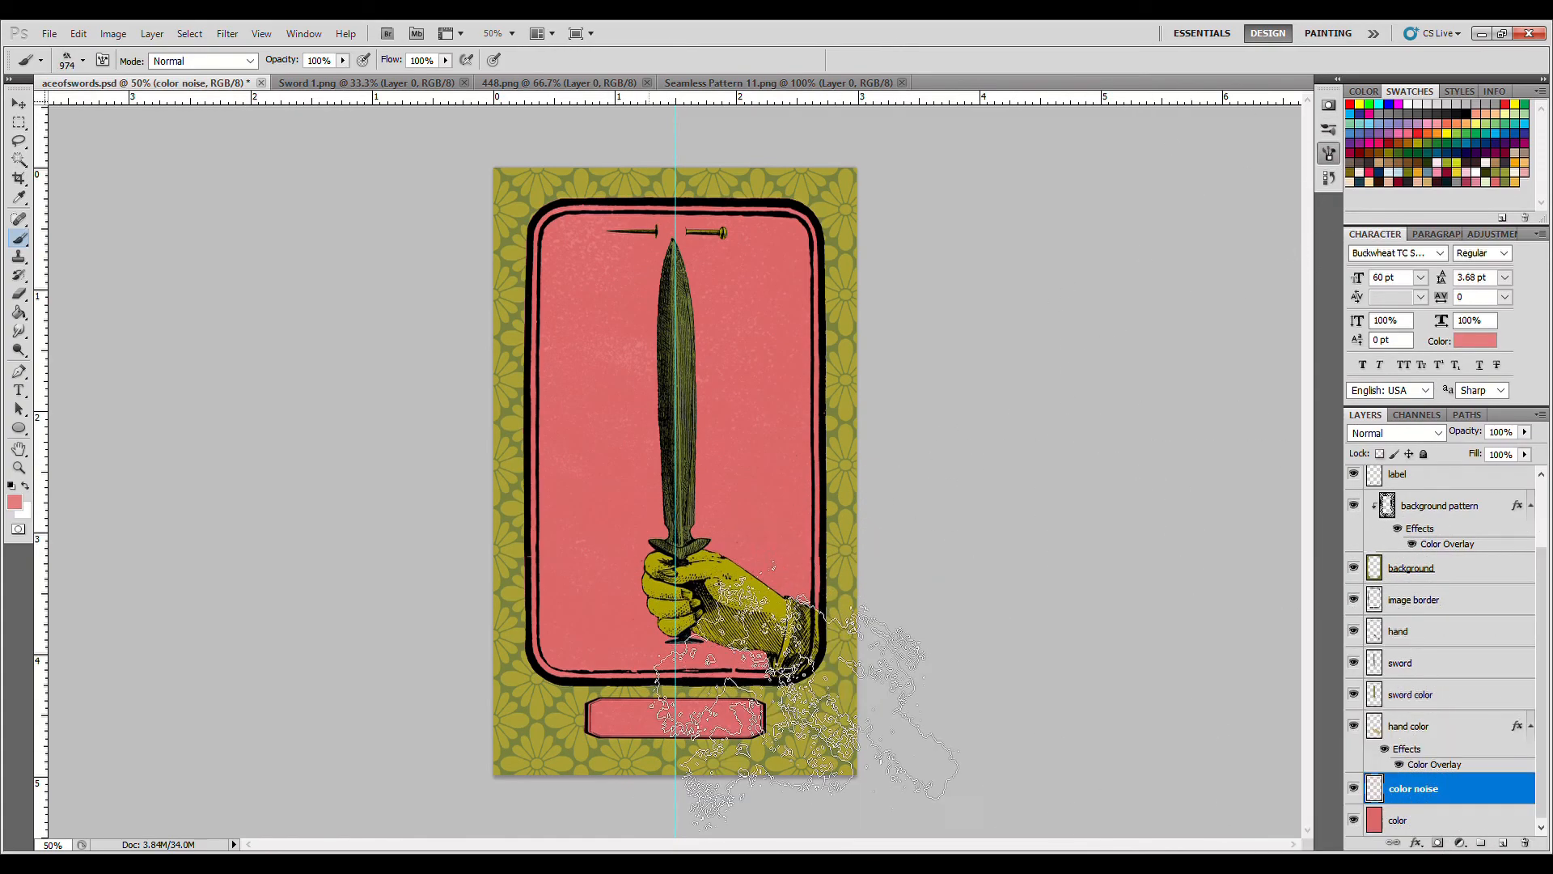
{"action": "left_click", "coordinate": [668, 696]}
{"action": "left_click", "coordinate": [1295, 159]}
{"action": "left_click", "coordinate": [797, 300]}
{"action": "scroll", "coordinate": [1440, 647], "scroll_direction": "up", "scroll_amount": 3}
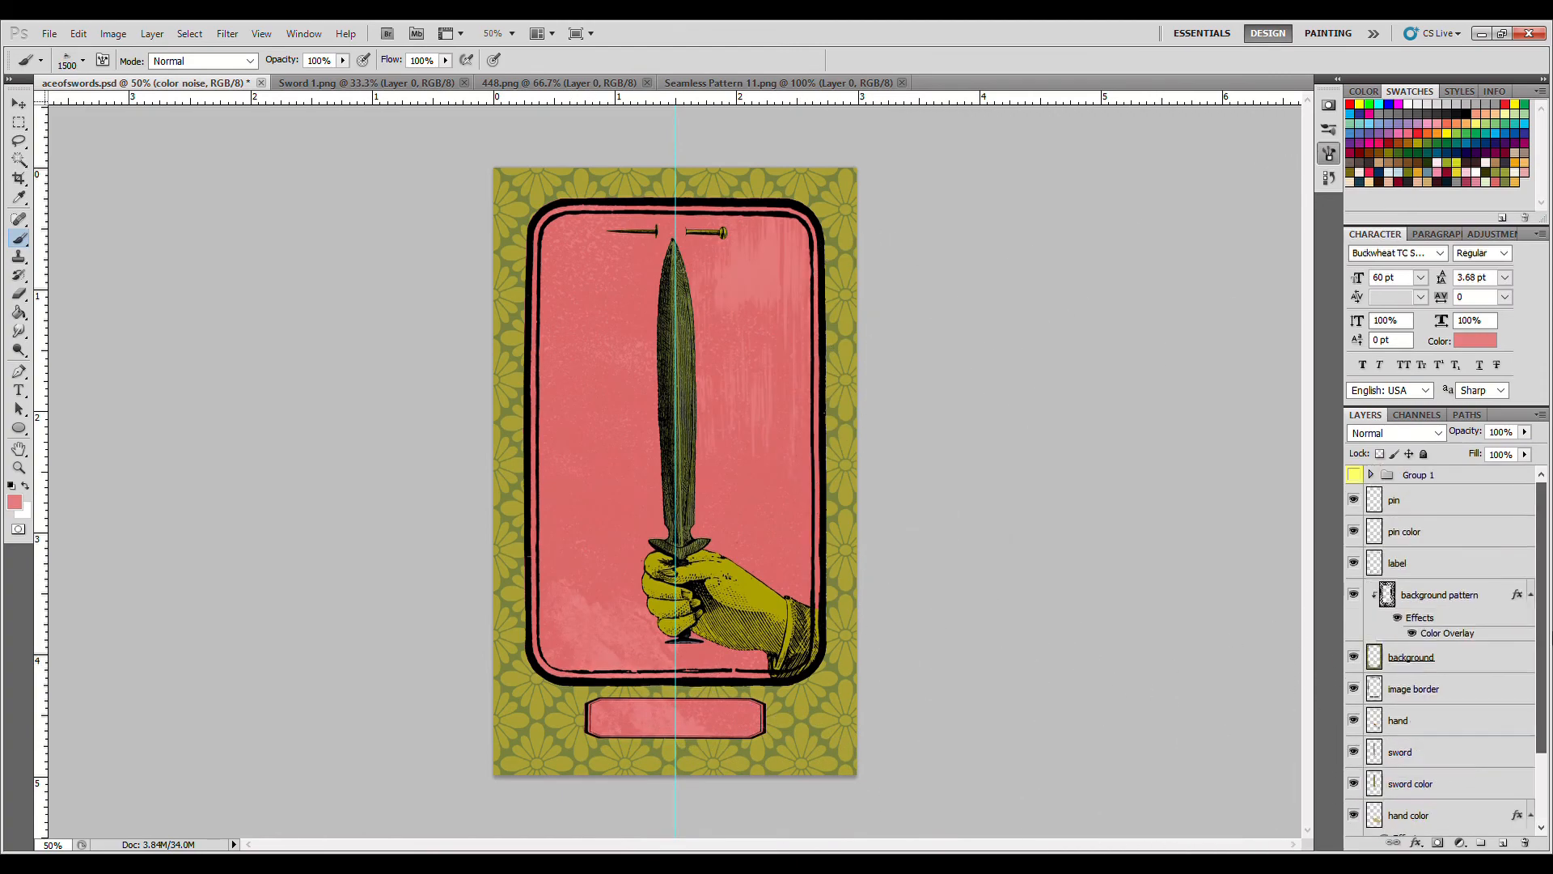
{"action": "left_click", "coordinate": [1020, 123]}
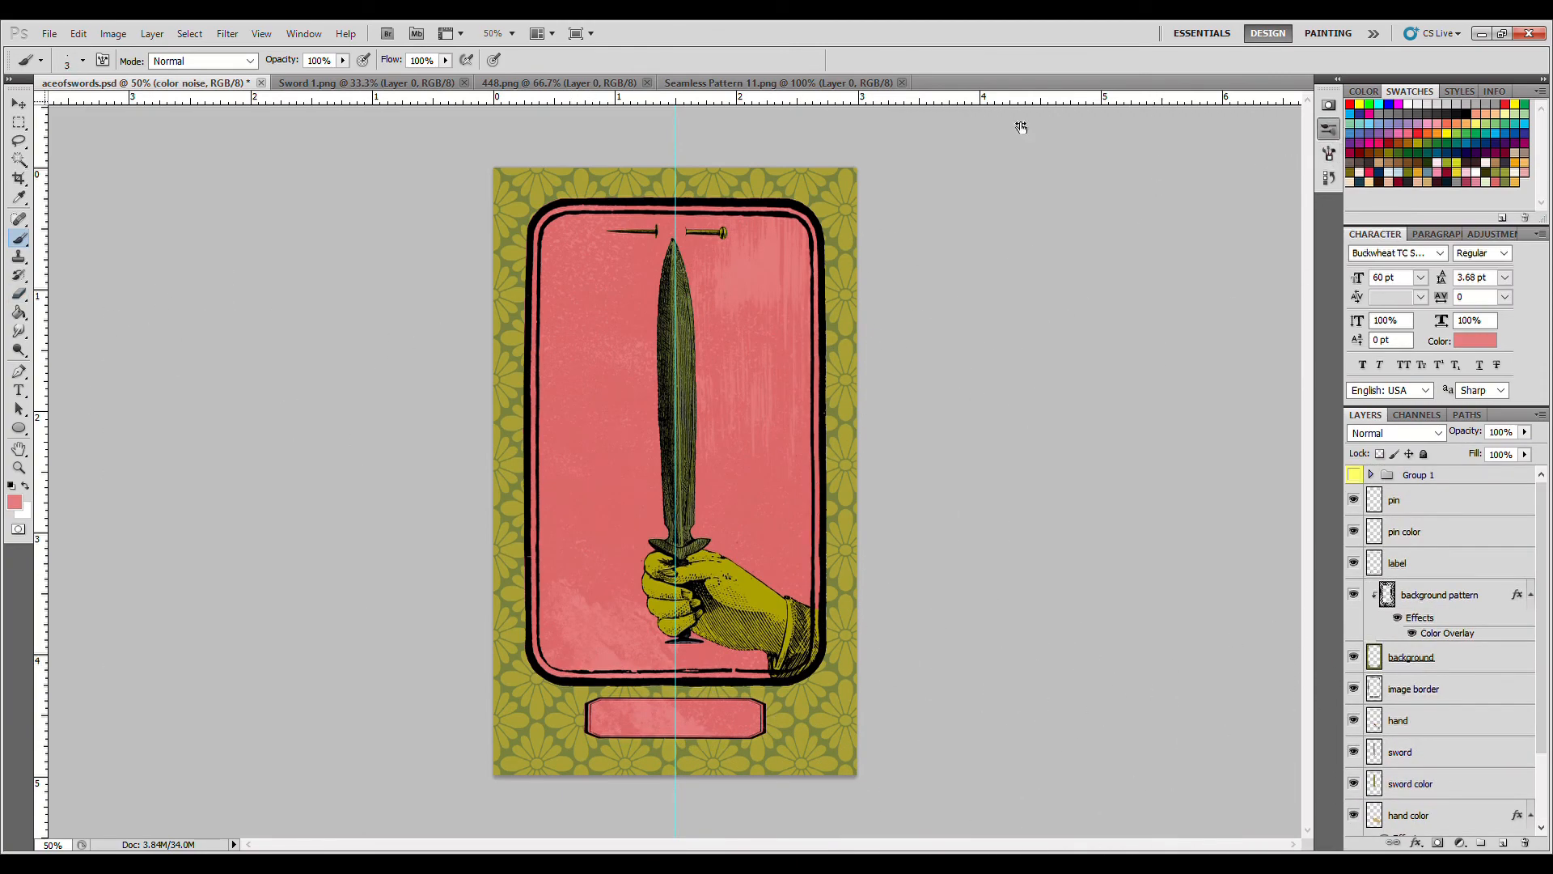
{"action": "left_click", "coordinate": [1239, 191]}
{"action": "left_click", "coordinate": [790, 441]}
Step: Add the centred title "ACE OF SWORDS" on the label in 12 pt TC Antique Fonts (OT1), style No1
{"action": "key", "text": "t"}
{"action": "left_click", "coordinate": [675, 719]}
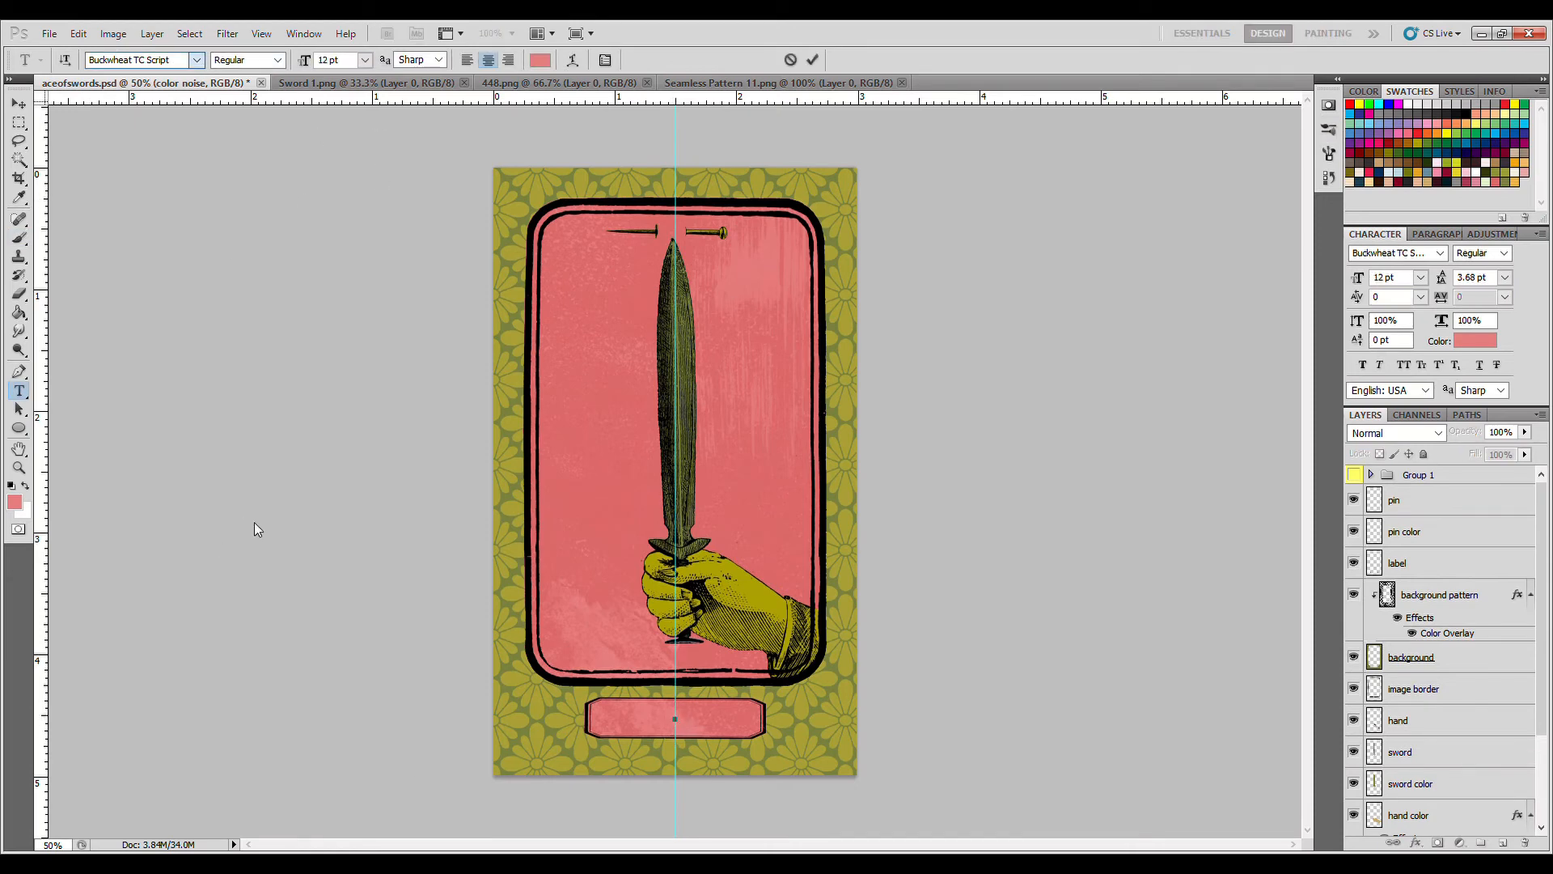
{"action": "left_click", "coordinate": [207, 467]}
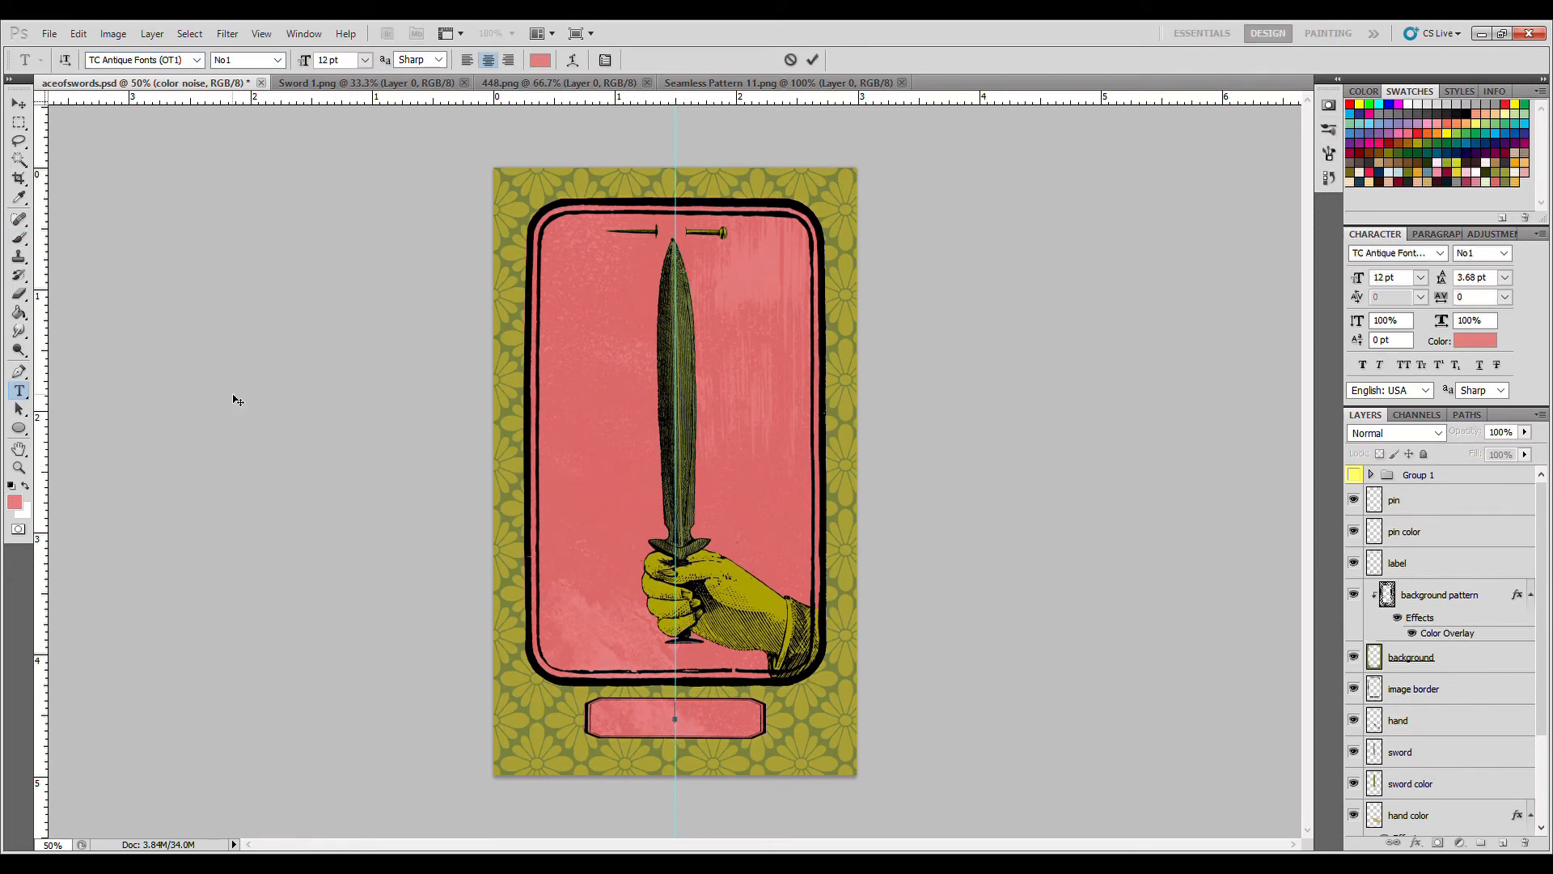
{"action": "type", "text": "ACE OF SWORDS"}
Step: Color the whole title black and reduce its size to 10 pt
{"action": "left_click_drag", "start_coordinate": [765, 716], "coordinate": [581, 715]}
{"action": "left_click", "coordinate": [540, 60]}
{"action": "left_click", "coordinate": [1466, 115]}
{"action": "left_click", "coordinate": [1259, 492]}
{"action": "left_click", "coordinate": [364, 60]}
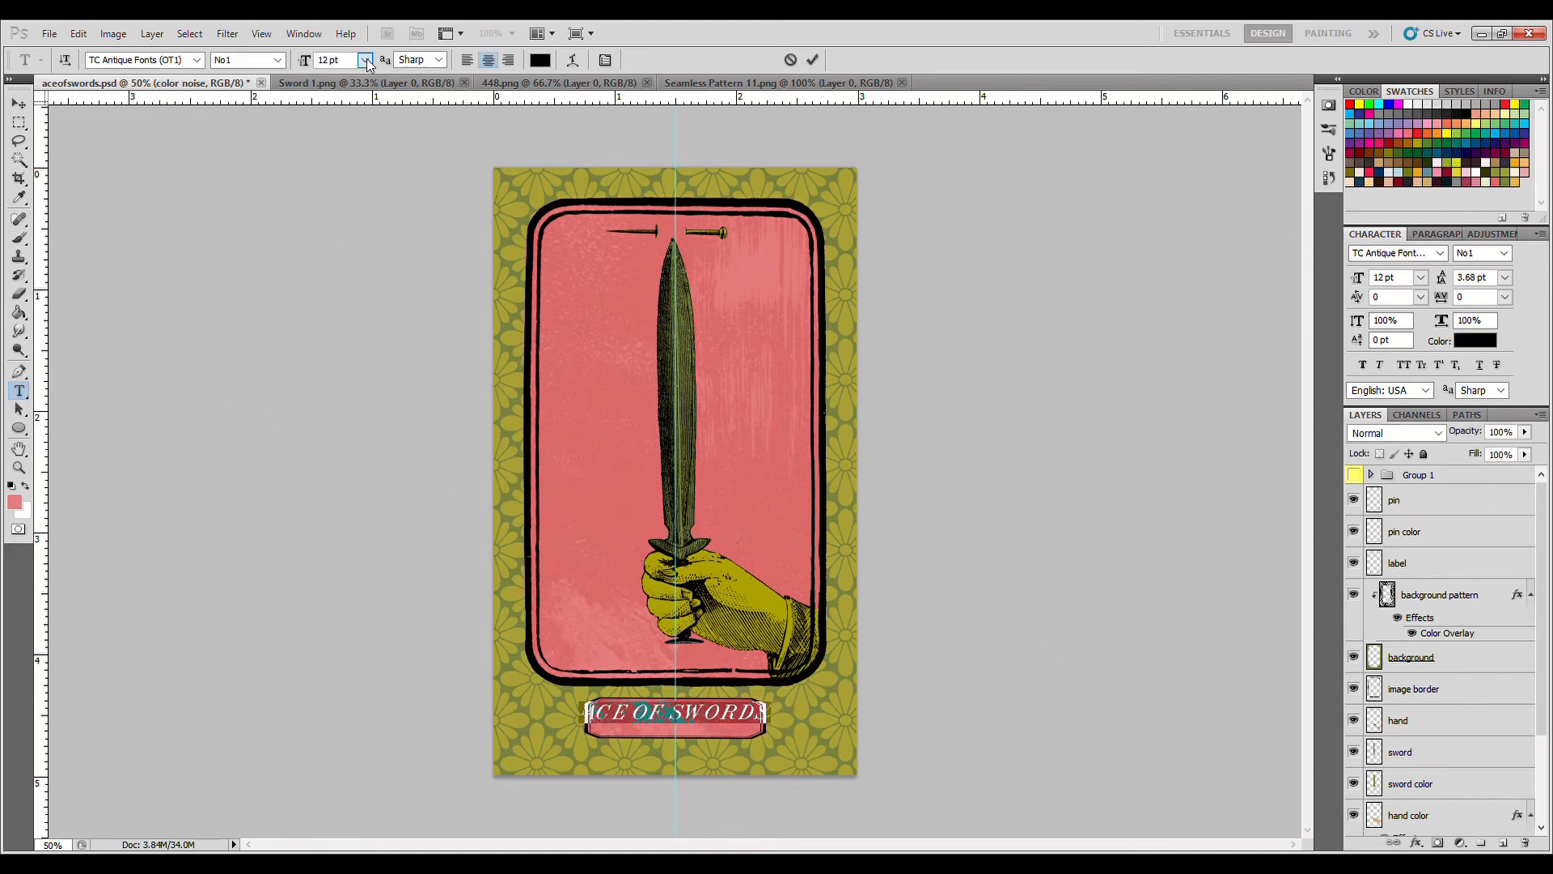
{"action": "left_click", "coordinate": [371, 165]}
{"action": "left_click_drag", "start_coordinate": [710, 732], "coordinate": [710, 738]}
Step: Try several TC Antique Fonts styles on the title, including No12 and No10
{"action": "left_click", "coordinate": [278, 61]}
{"action": "left_click", "coordinate": [274, 92]}
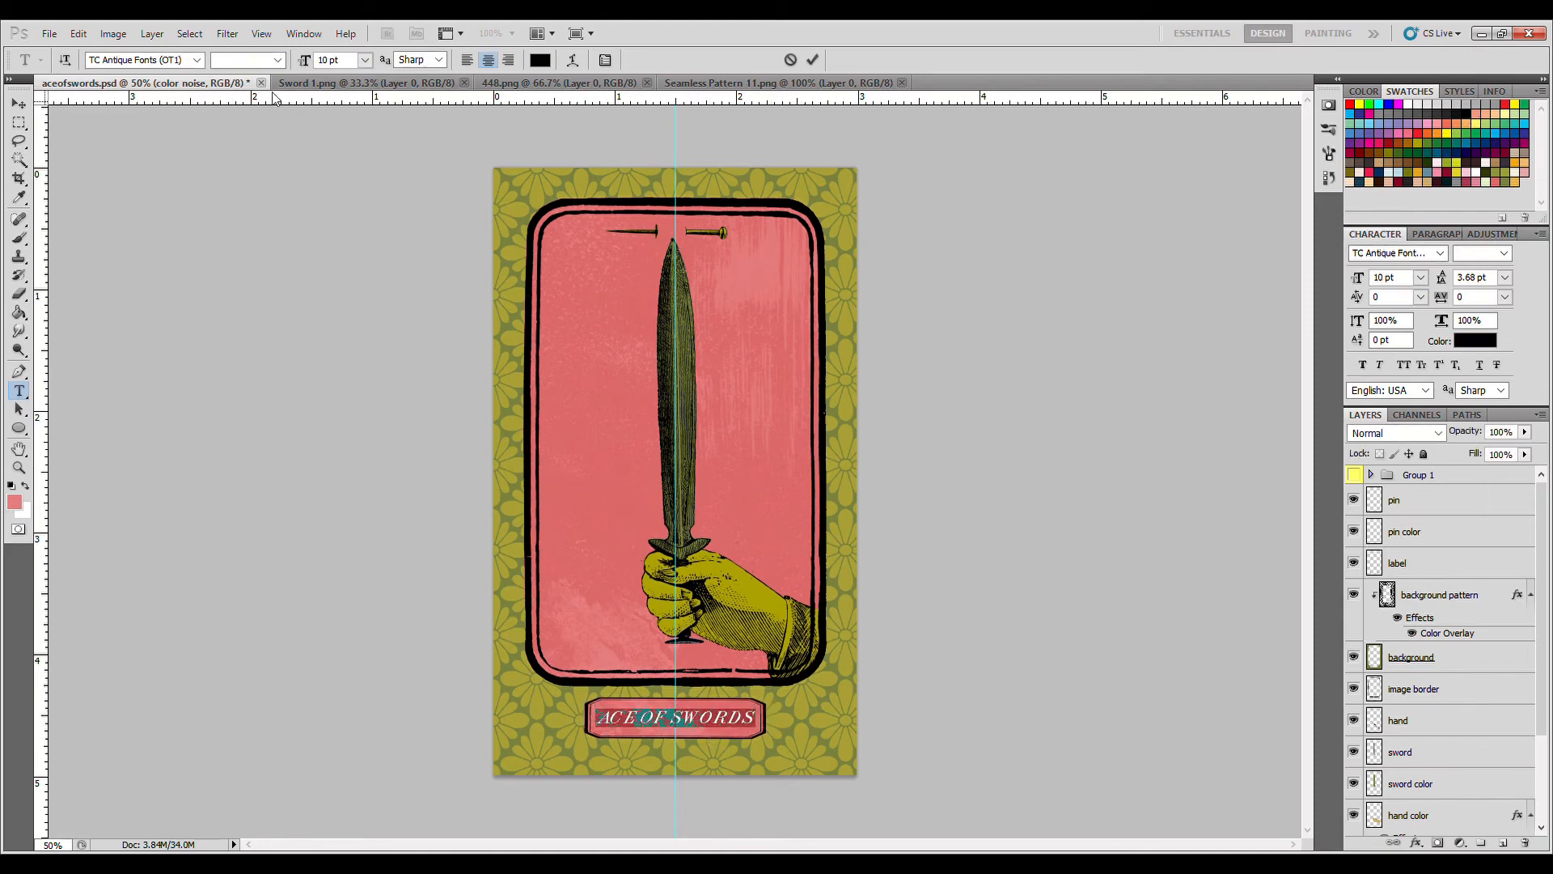
{"action": "left_click", "coordinate": [278, 60]}
{"action": "left_click", "coordinate": [277, 124]}
{"action": "left_click", "coordinate": [277, 60]}
{"action": "left_click", "coordinate": [297, 234]}
{"action": "left_click", "coordinate": [277, 61]}
{"action": "left_click", "coordinate": [286, 185]}
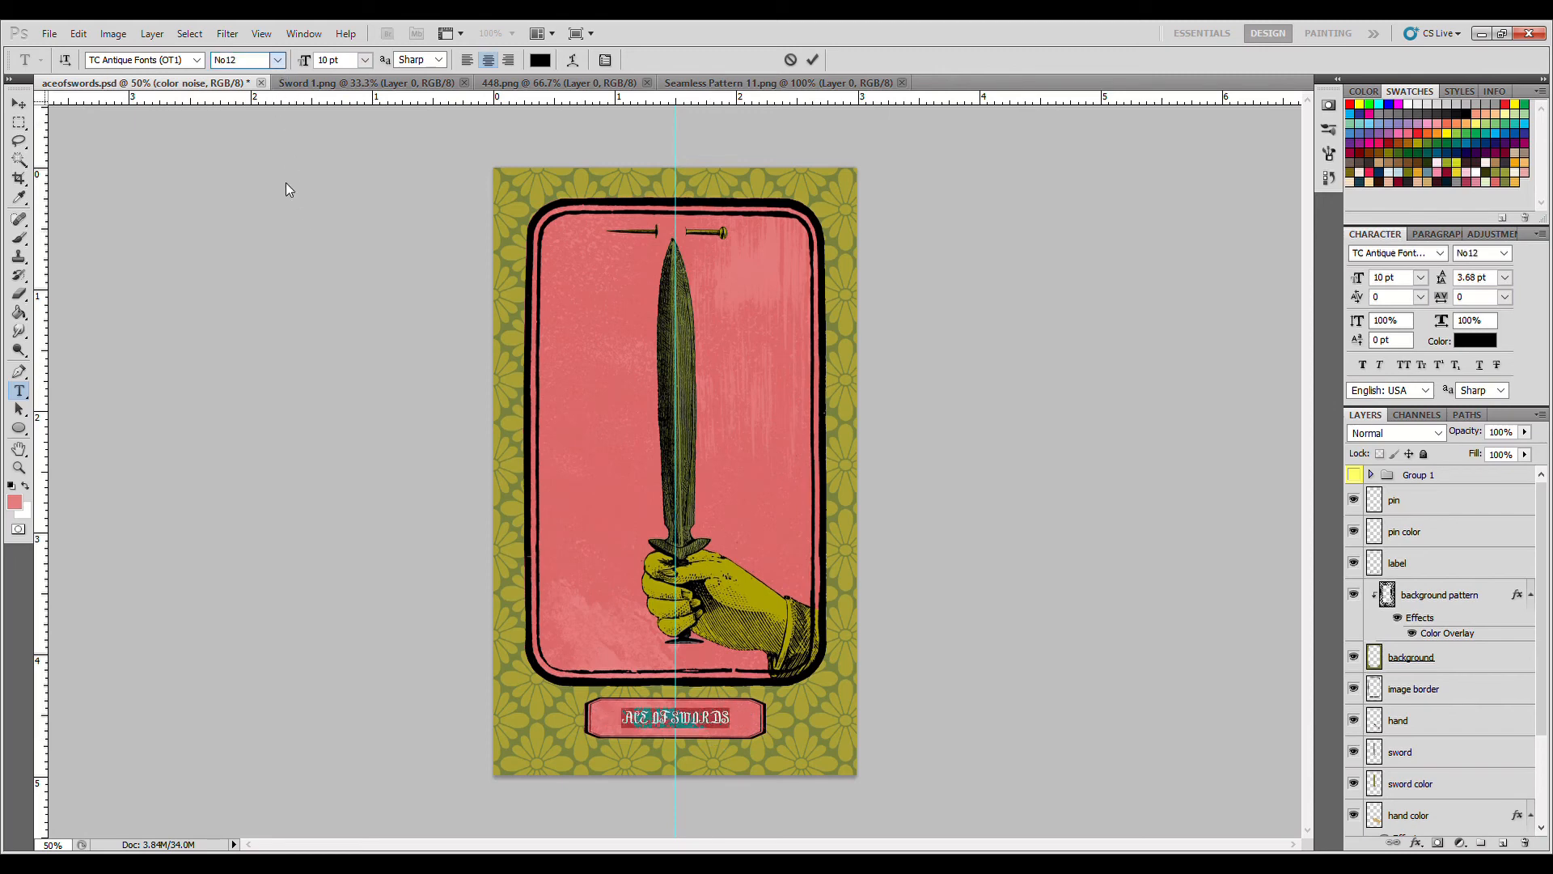
{"action": "left_click", "coordinate": [278, 61]}
{"action": "left_click", "coordinate": [294, 199]}
Step: Set the whole title's font style to No8 and its size to 11 pt
{"action": "left_click", "coordinate": [717, 725]}
{"action": "key", "text": "ctrl+a"}
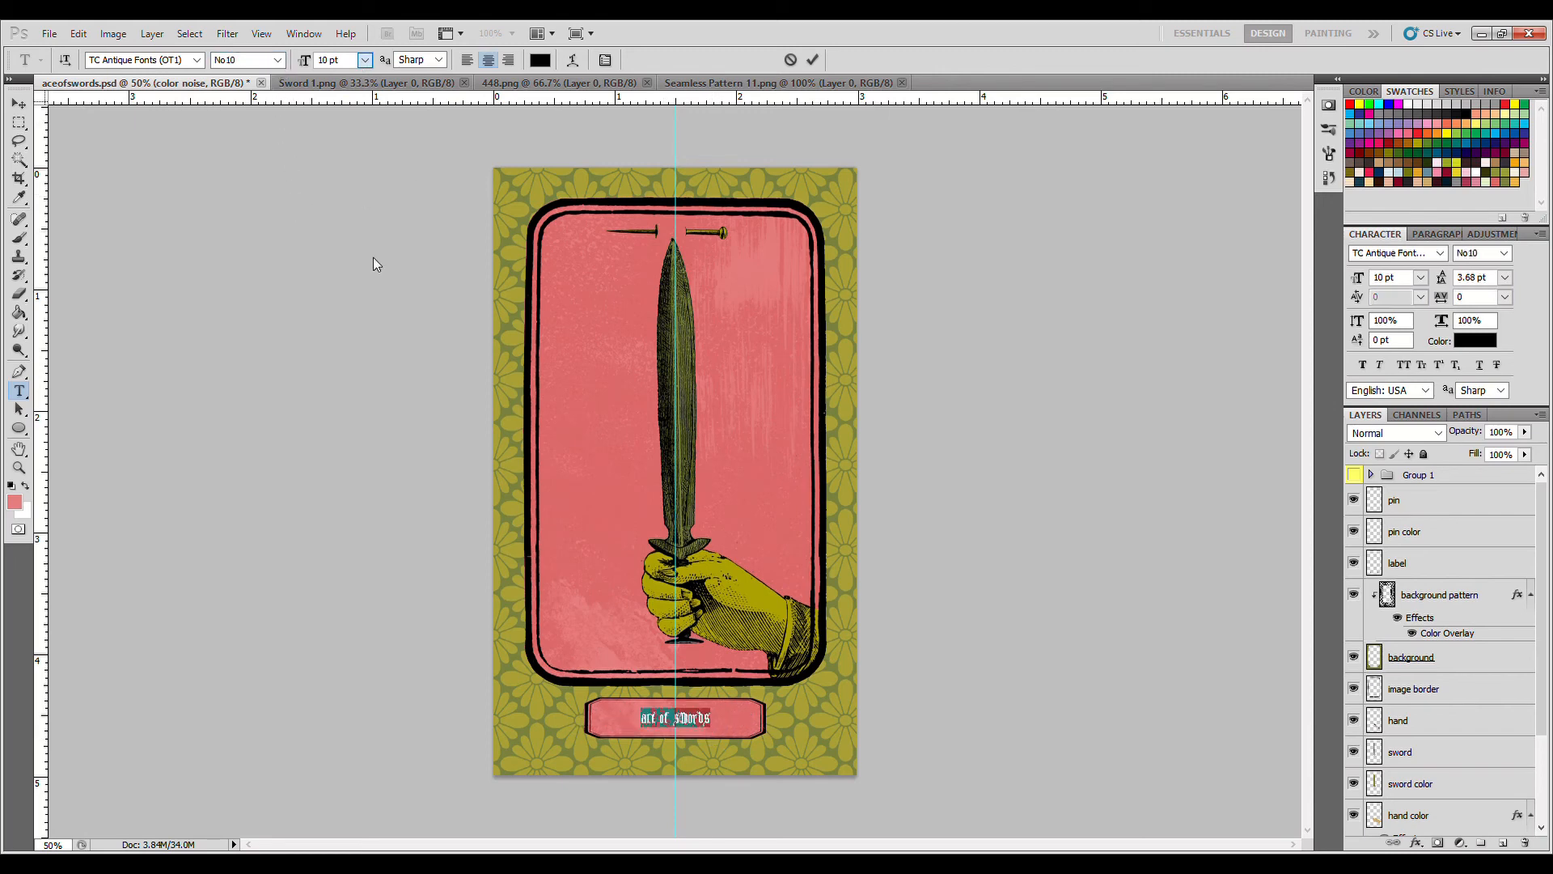
{"action": "left_click", "coordinate": [365, 60]}
{"action": "left_click", "coordinate": [371, 208]}
{"action": "left_click", "coordinate": [278, 61]}
{"action": "left_click", "coordinate": [294, 171]}
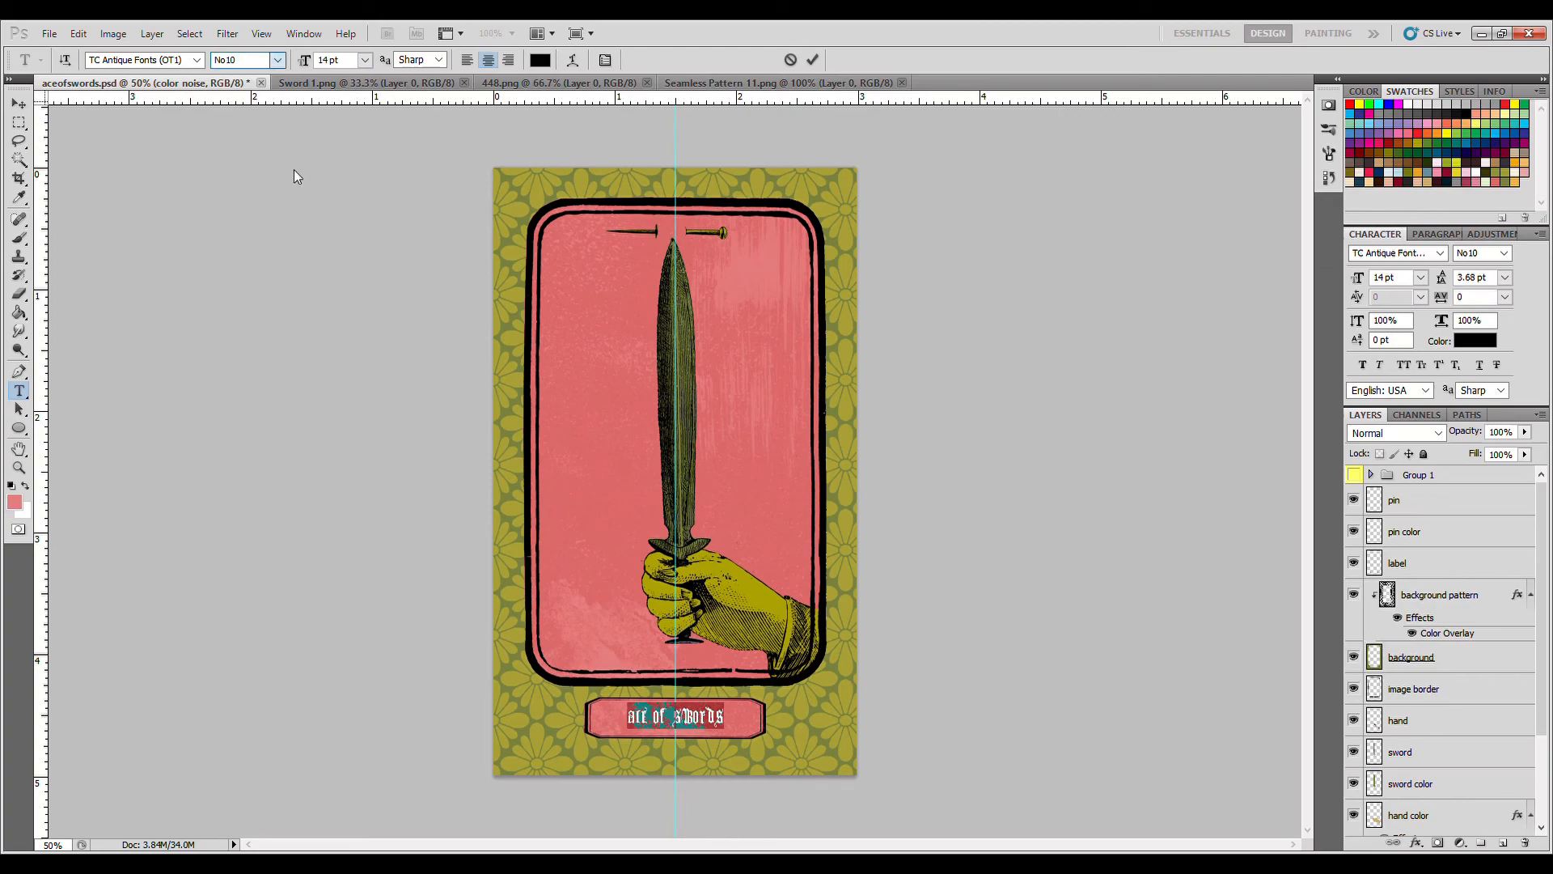
{"action": "left_click", "coordinate": [365, 60]}
{"action": "left_click", "coordinate": [371, 183]}
{"action": "left_click", "coordinate": [762, 726]}
{"action": "left_click", "coordinate": [762, 725]}
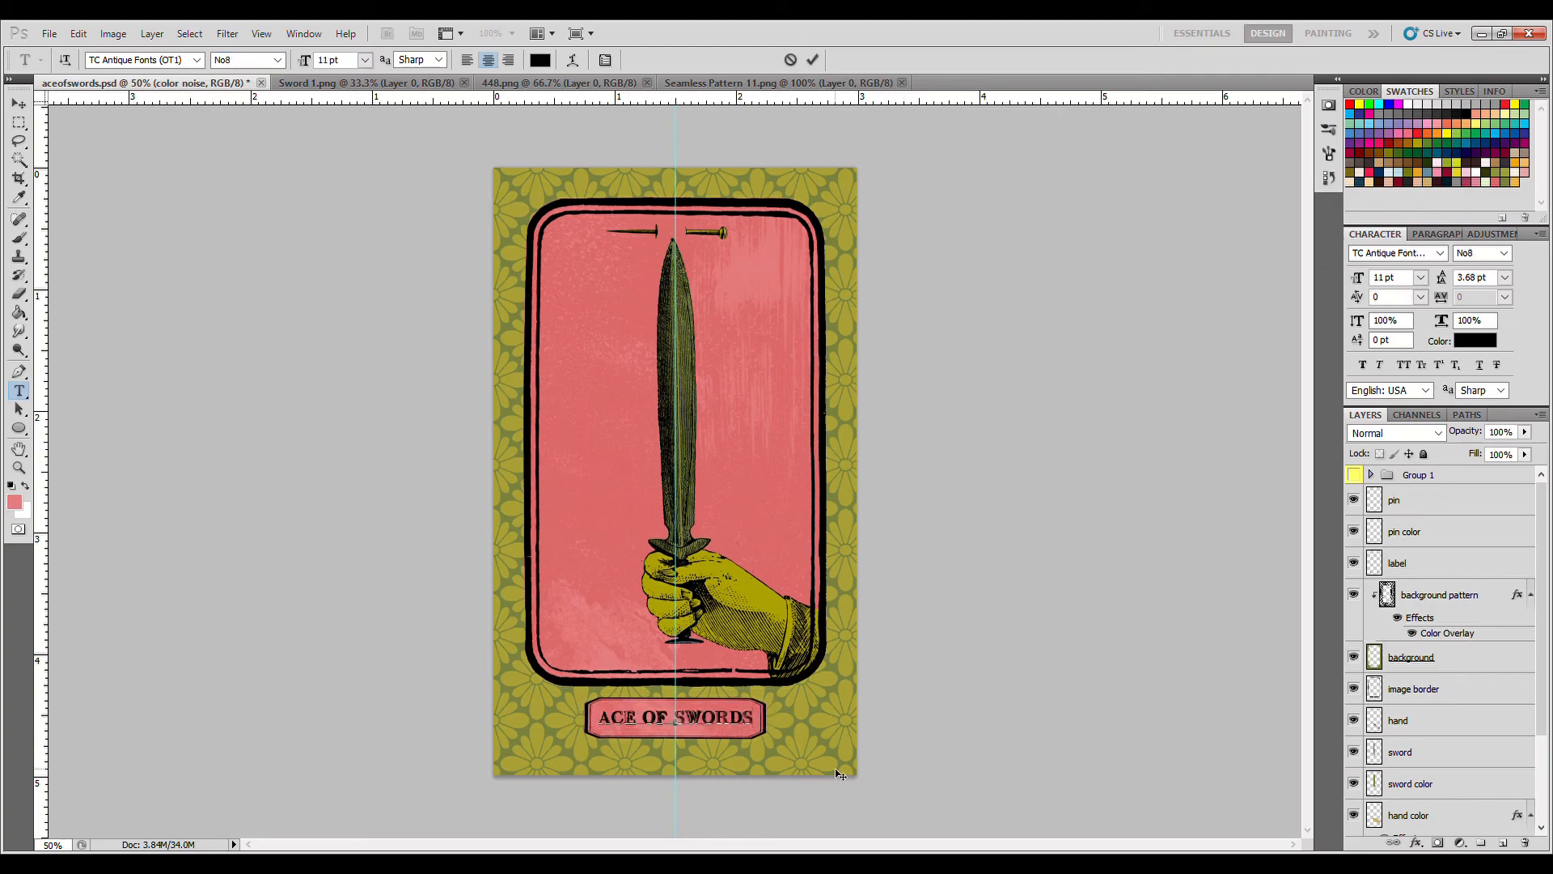
Step: Commit the "ACE OF SWORDS" title, check its fit inside the label up close, and hide the guides
{"action": "key", "text": "ctrl+plus"}
{"action": "key", "text": "ctrl+plus"}
{"action": "key", "text": "ctrl+plus"}
{"action": "left_click", "coordinate": [813, 61]}
{"action": "left_click_drag", "start_coordinate": [874, 785], "coordinate": [1023, 583]}
{"action": "key", "text": "v"}
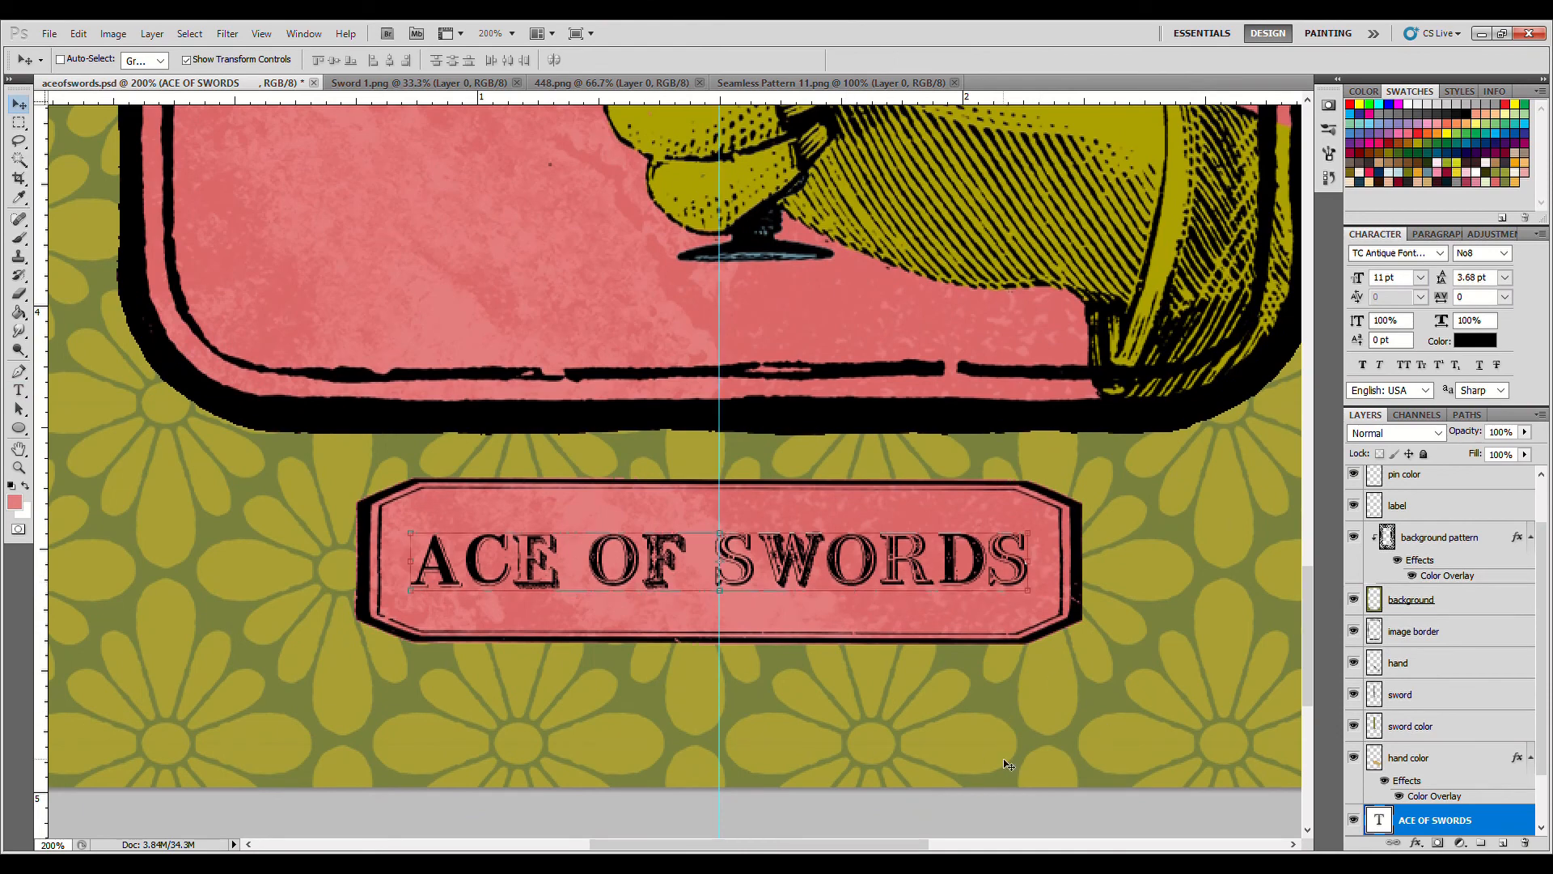
{"action": "key", "text": "ctrl+0"}
{"action": "key", "text": "ctrl+semicolon"}
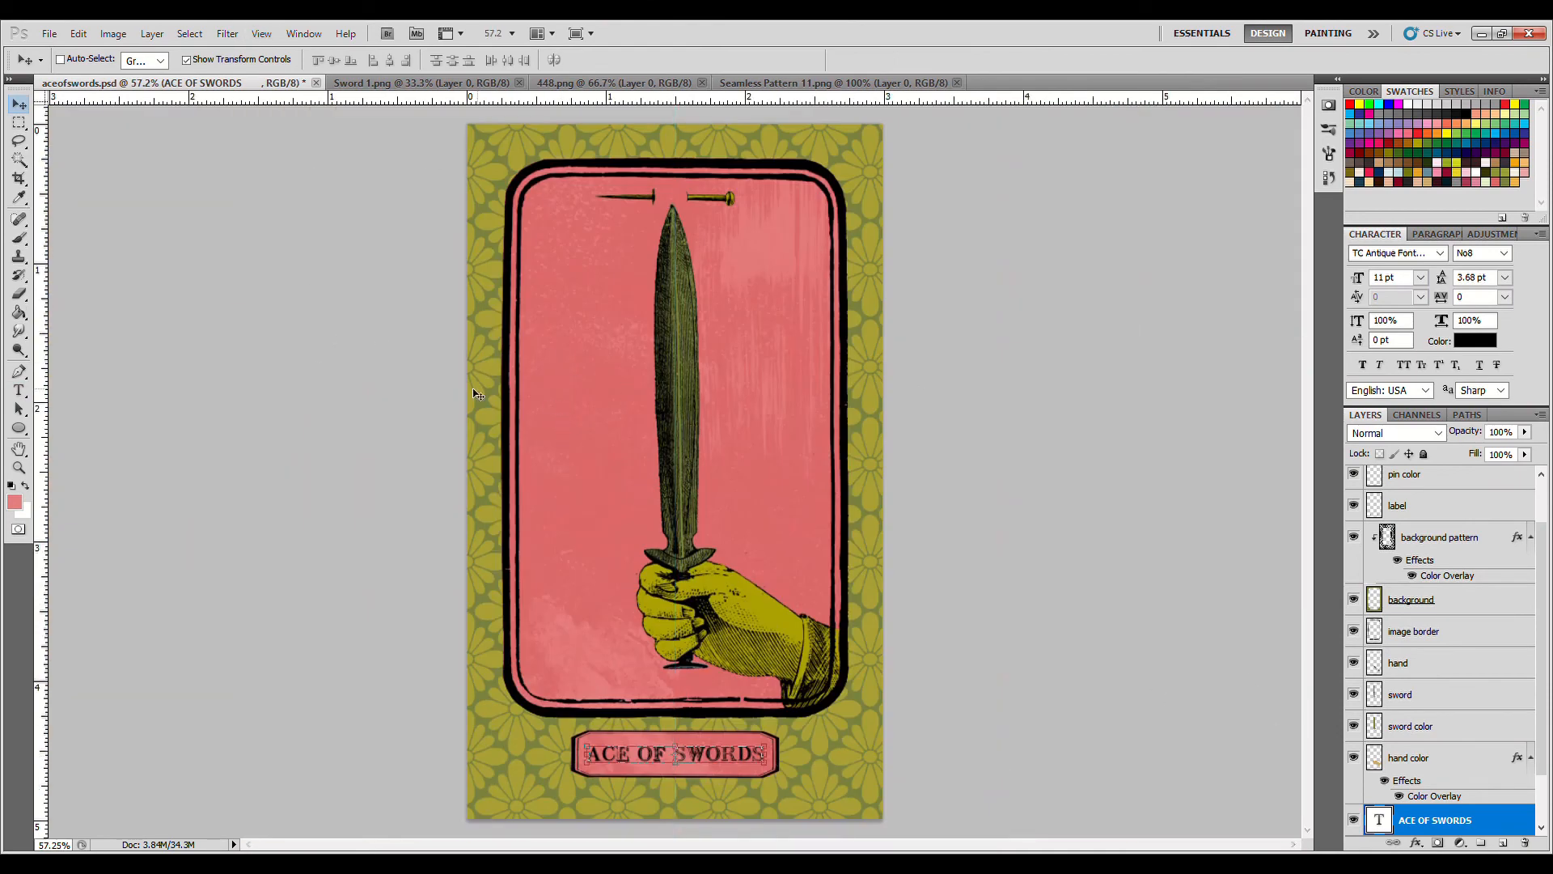
Step: Check the card layout against the bleed and safe-area template by briefly showing Group 1
{"action": "key", "text": "b"}
{"action": "scroll", "coordinate": [1440, 567], "scroll_direction": "up", "scroll_amount": 2}
{"action": "left_click", "coordinate": [1353, 476]}
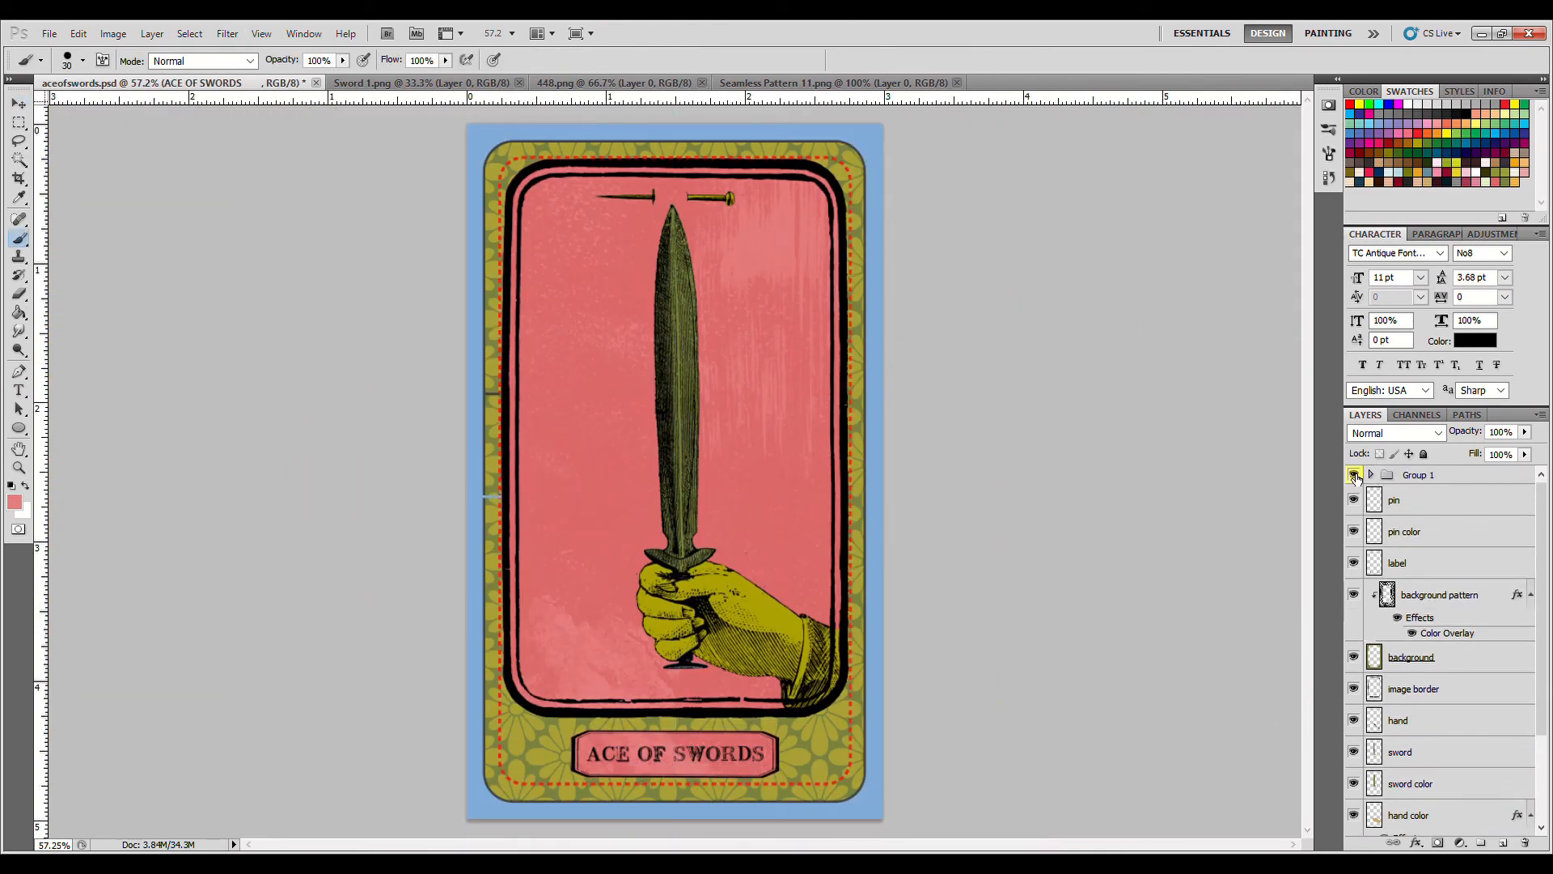
{"action": "left_click", "coordinate": [1353, 475]}
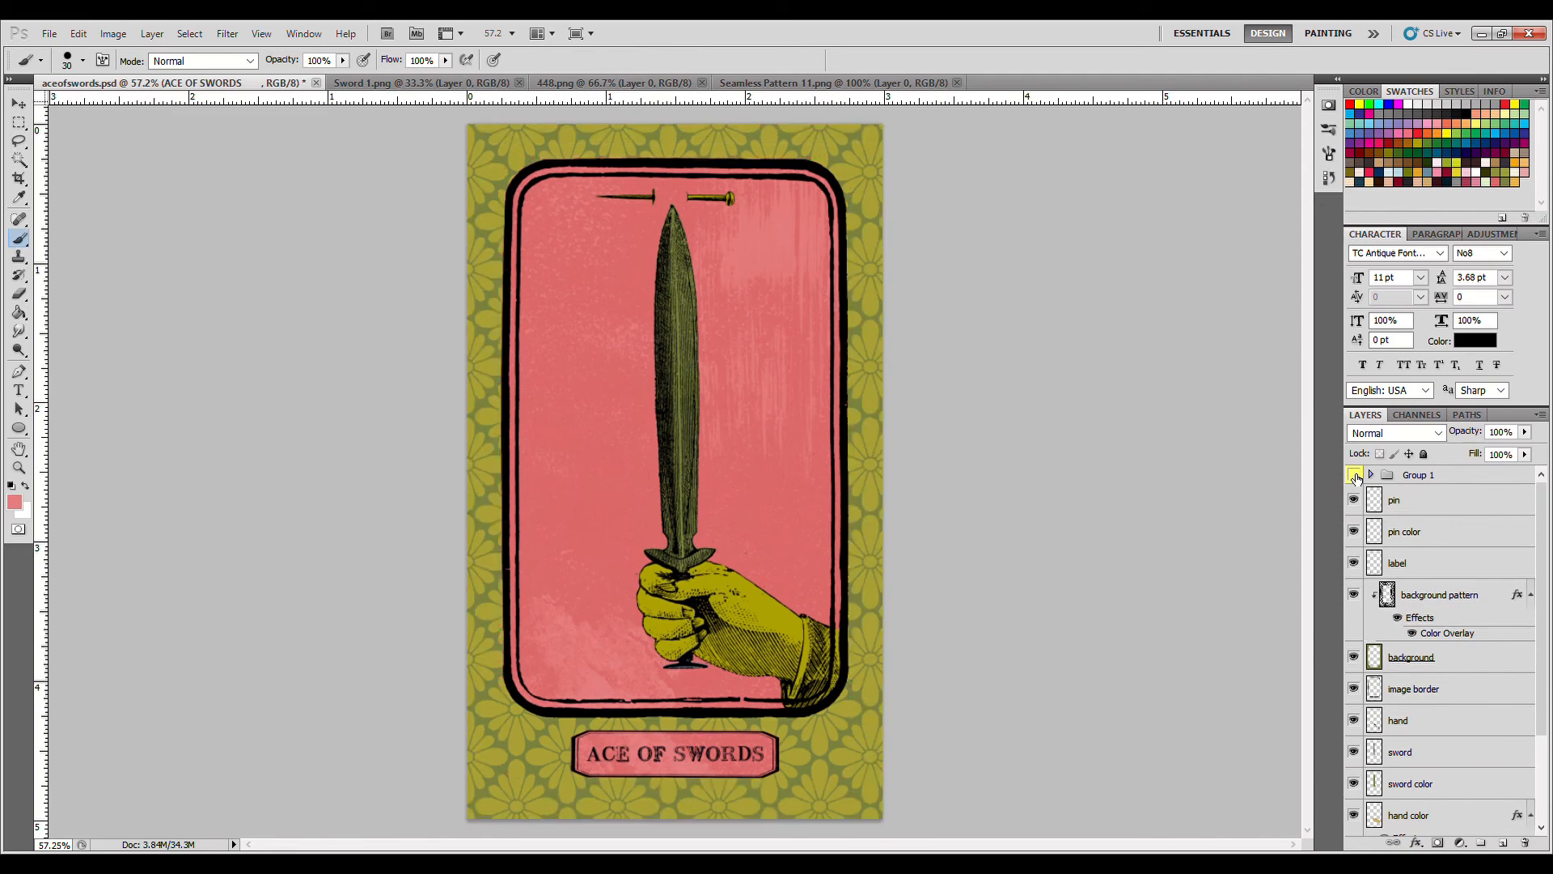